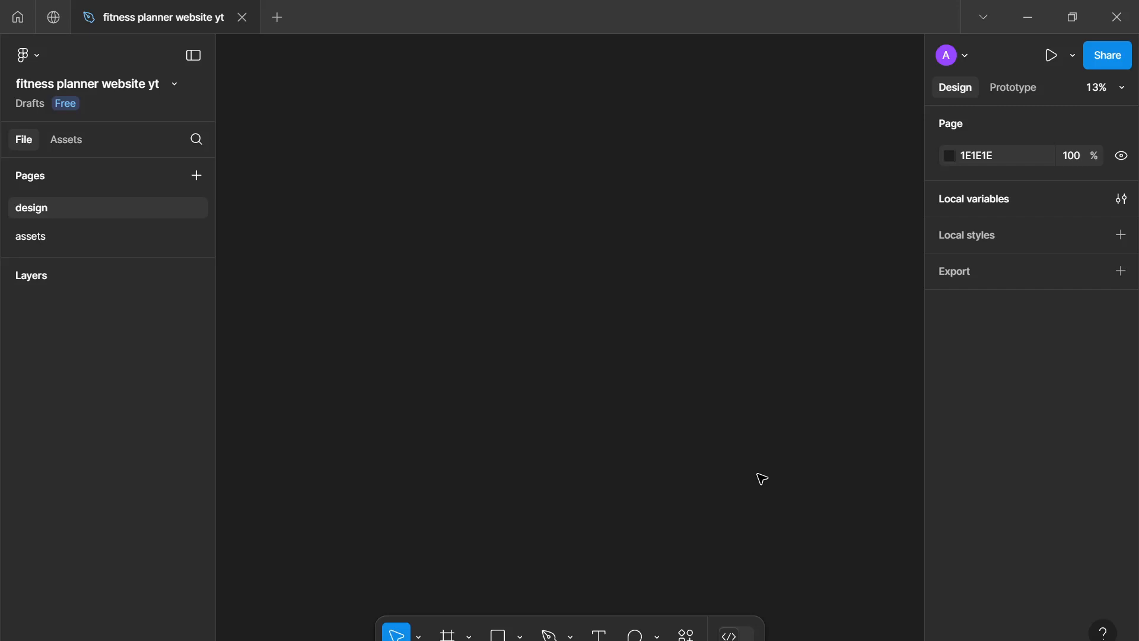
Create a new frame on the design page using the 1440×1024 Desktop preset
key(f)
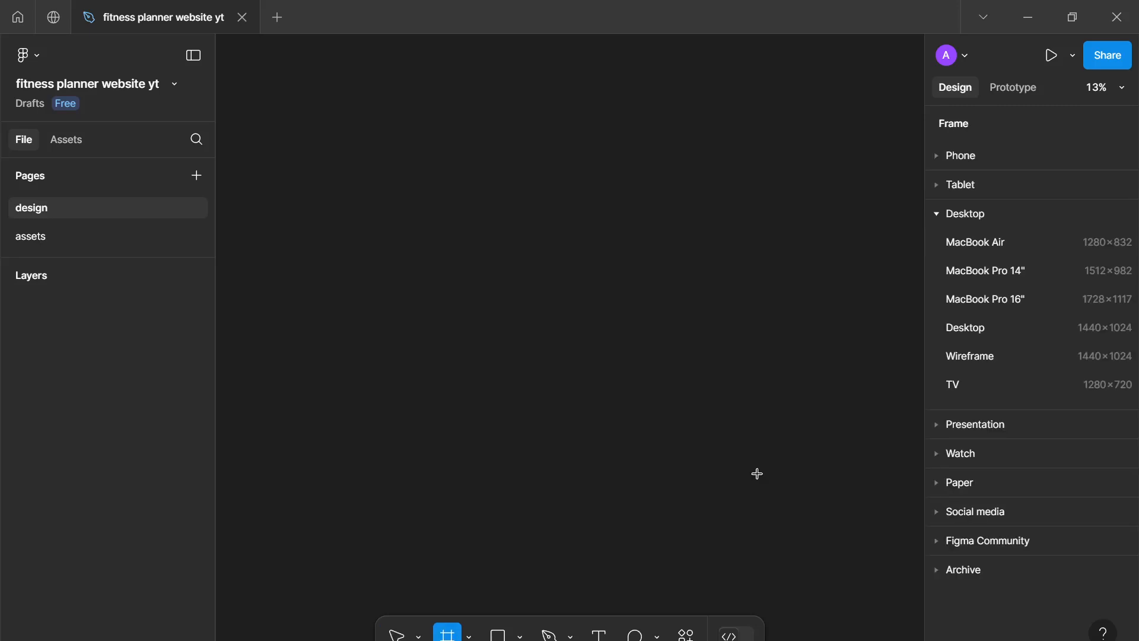
click(967, 327)
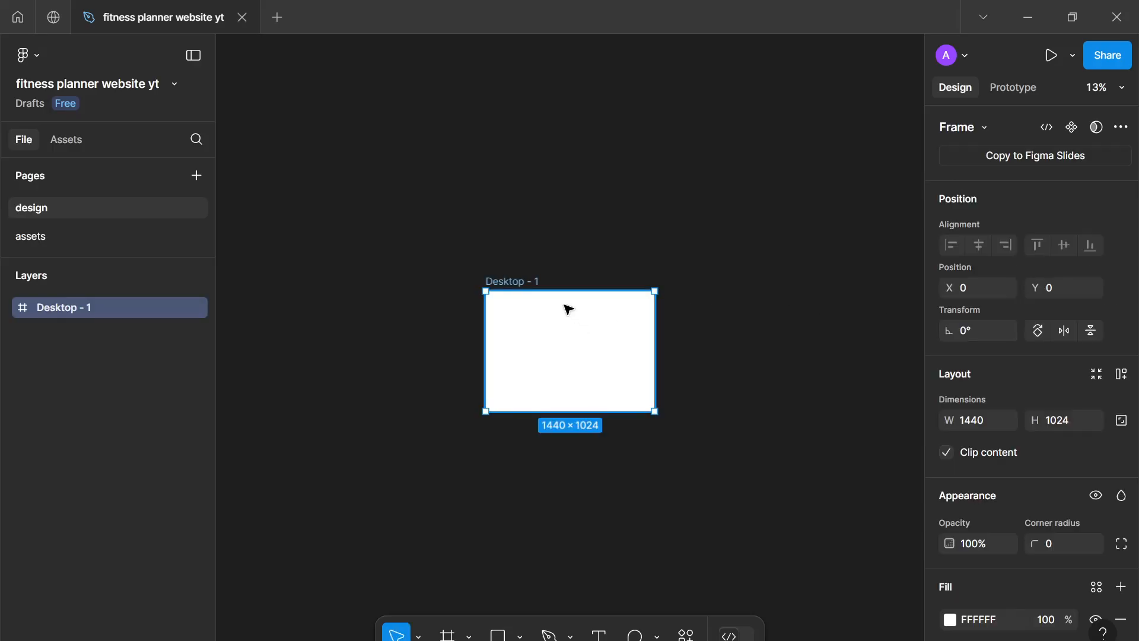
scroll(567, 308, up, 3)
scroll(460, 196, up, 5)
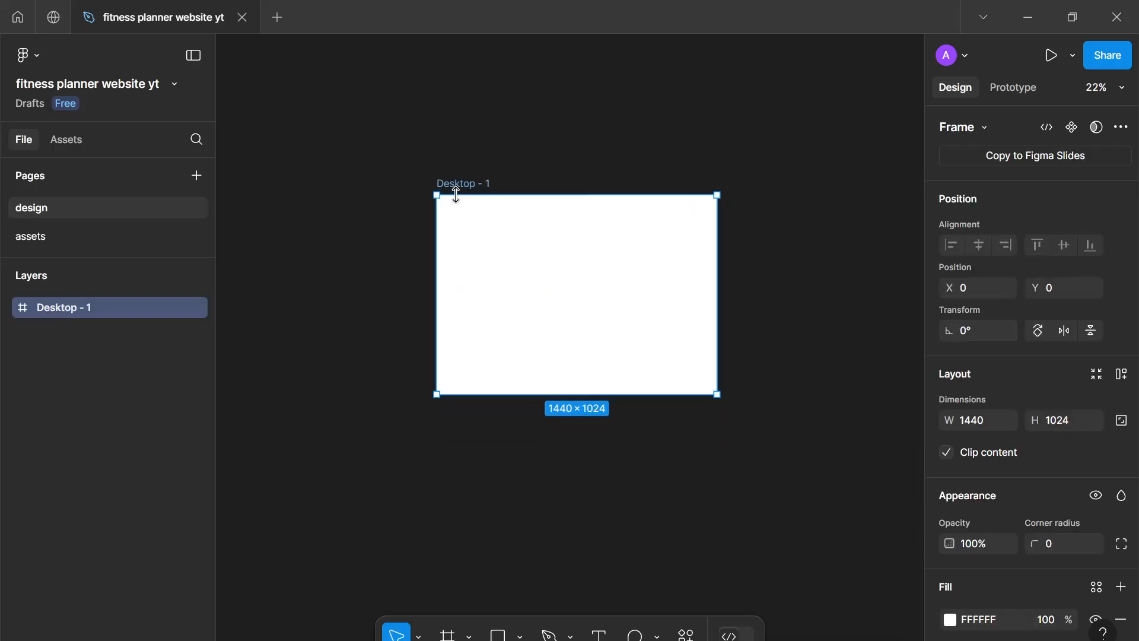
scroll(457, 194, up, 1)
drag(456, 194, 415, 182)
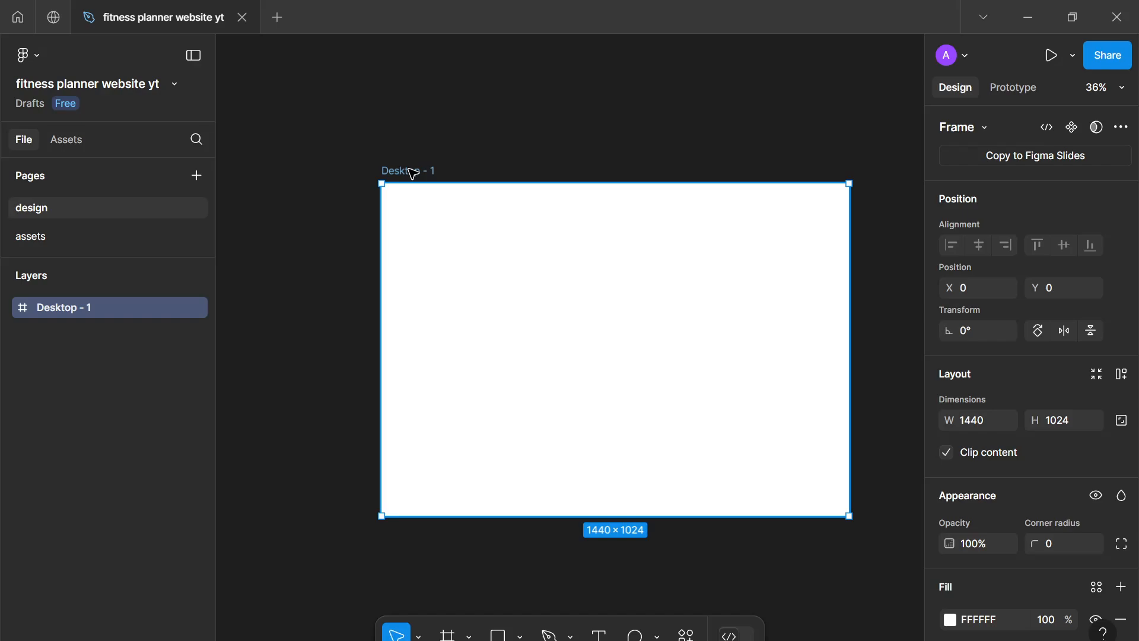
Rename the new desktop frame "landing--desktop"
double_click(413, 172)
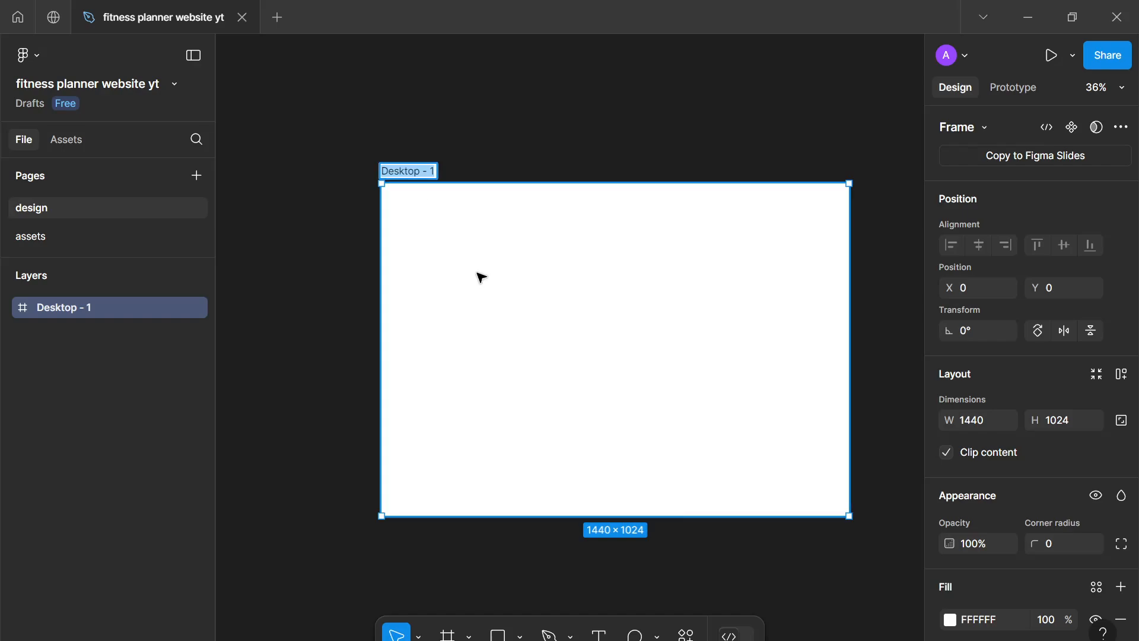
text(lan)
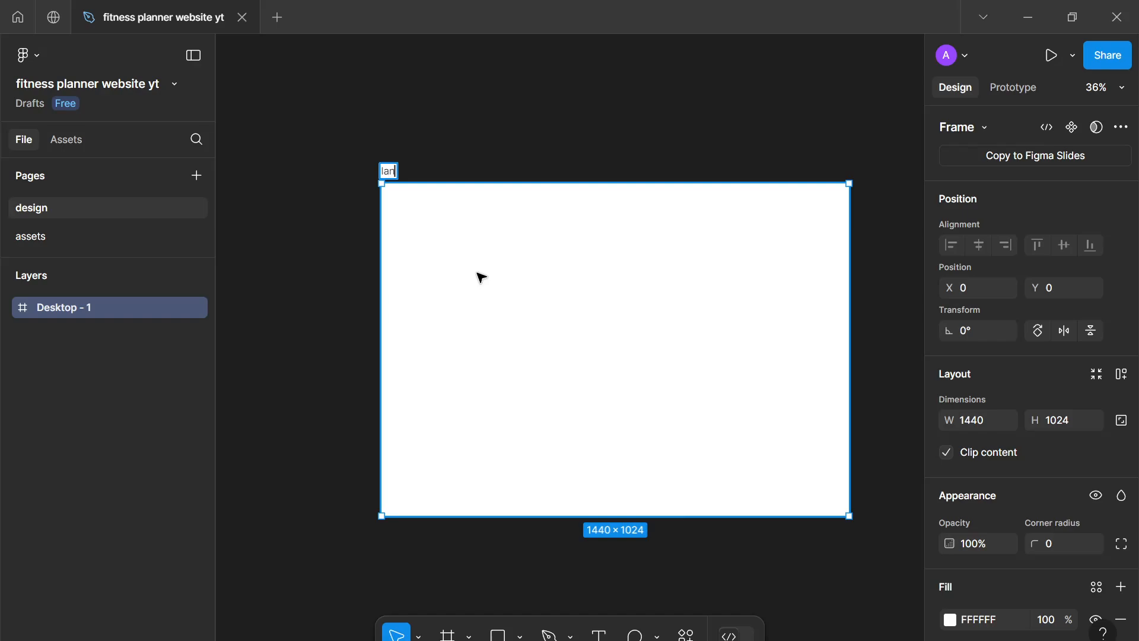
text(ding--desktop)
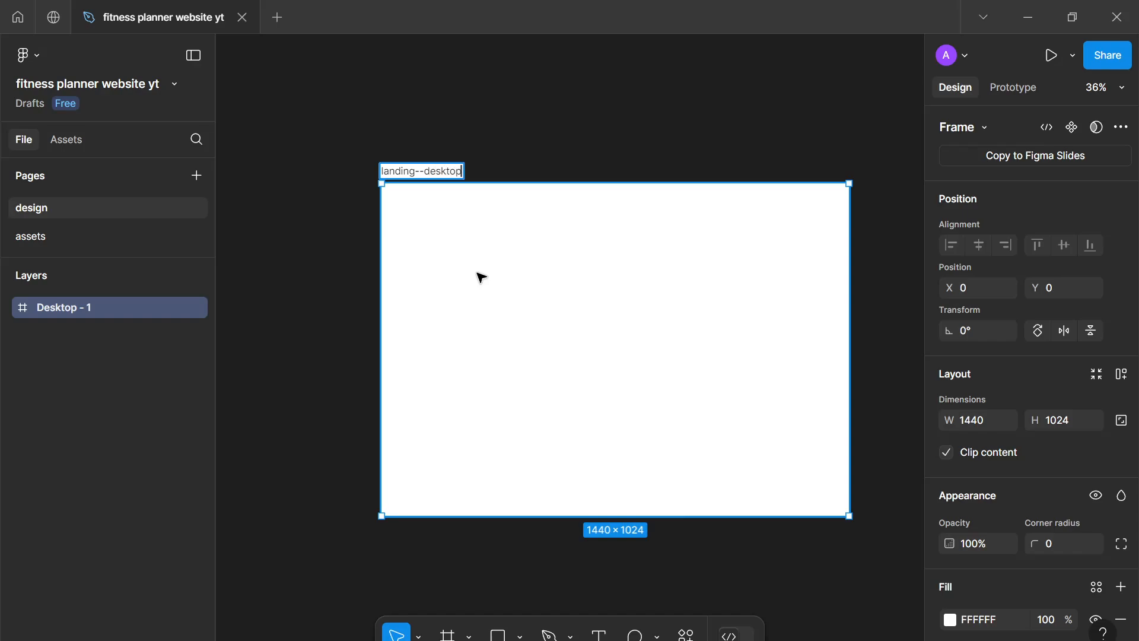
key(Return)
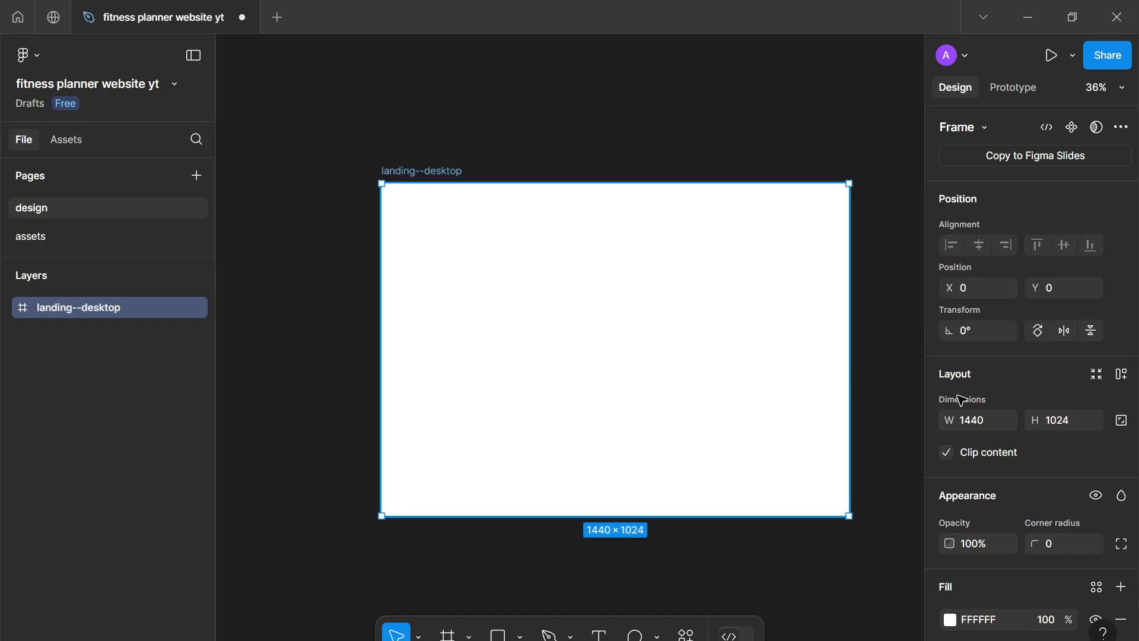
Change the landing--desktop frame's fill to the pale orange FFE9DA
click(972, 425)
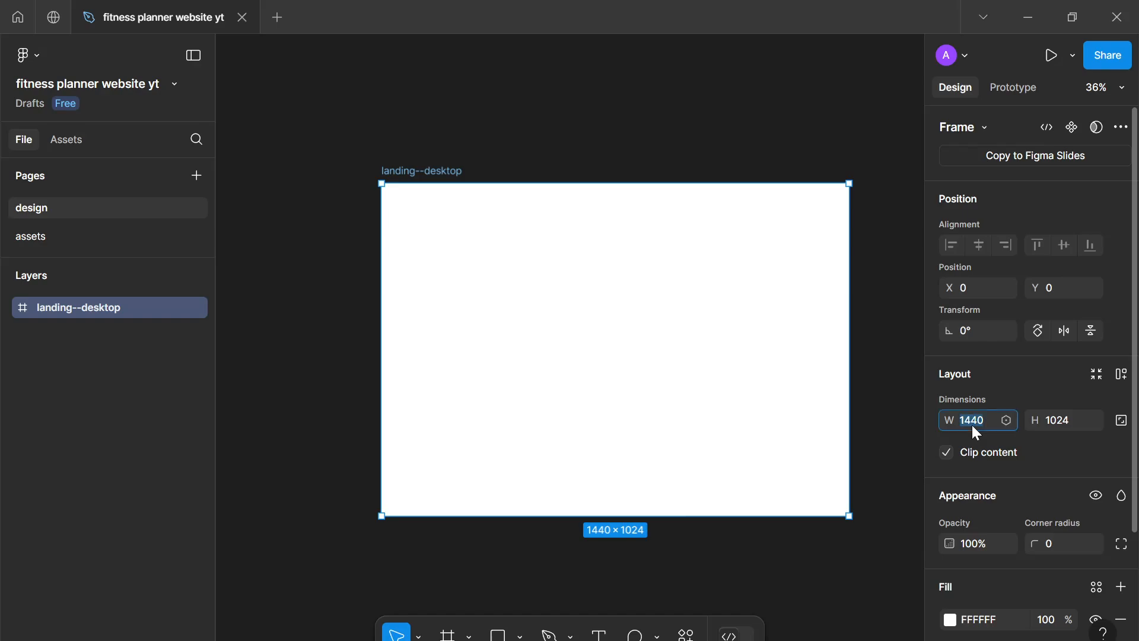
scroll(710, 393, up, 1)
drag(708, 392, 669, 385)
scroll(690, 378, up, 2)
scroll(1065, 473, down, 3)
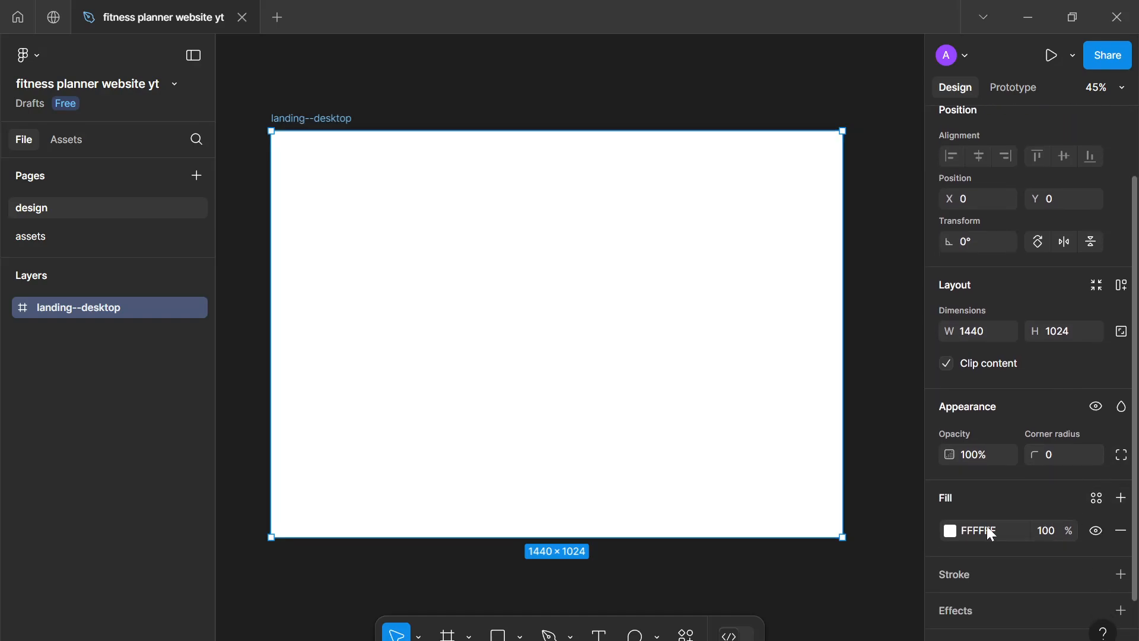
click(952, 534)
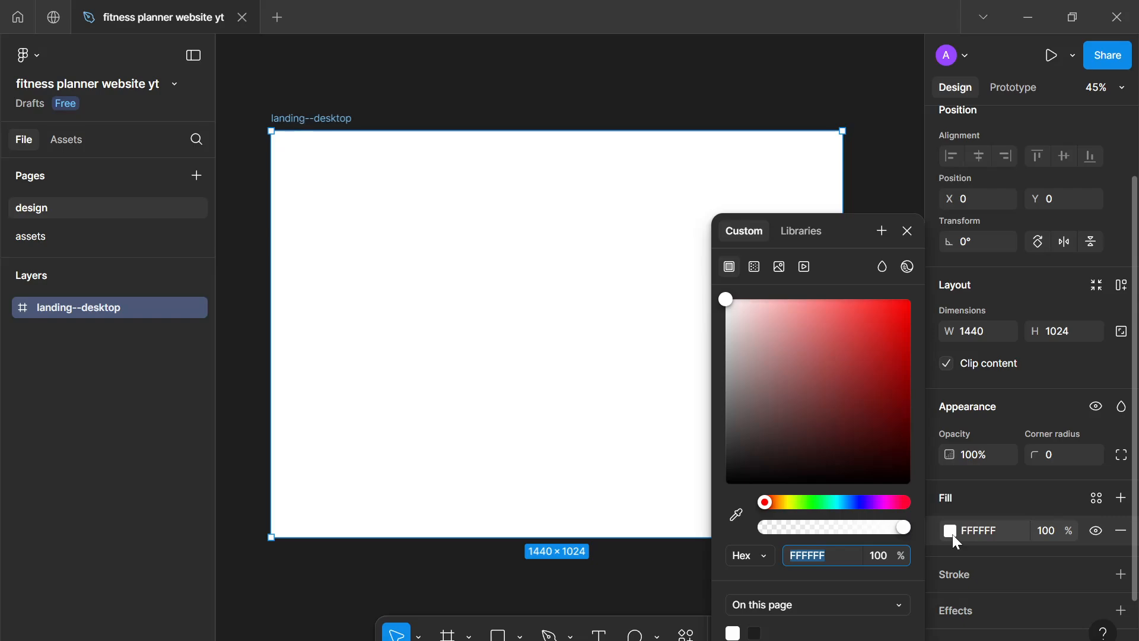
drag(770, 502, 775, 505)
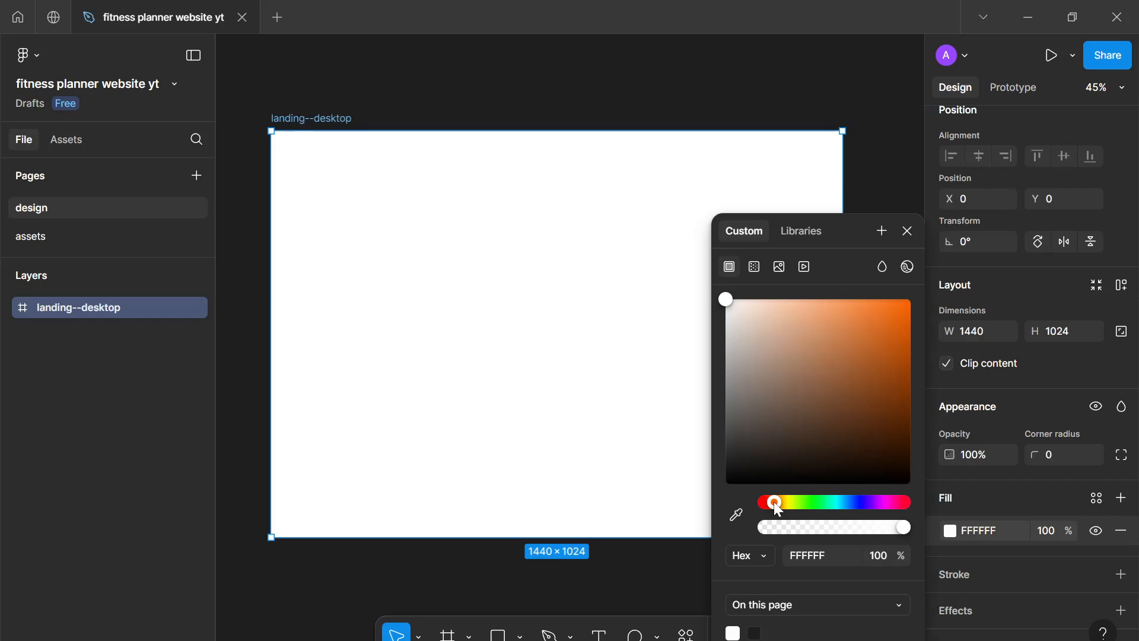
drag(807, 317, 912, 284)
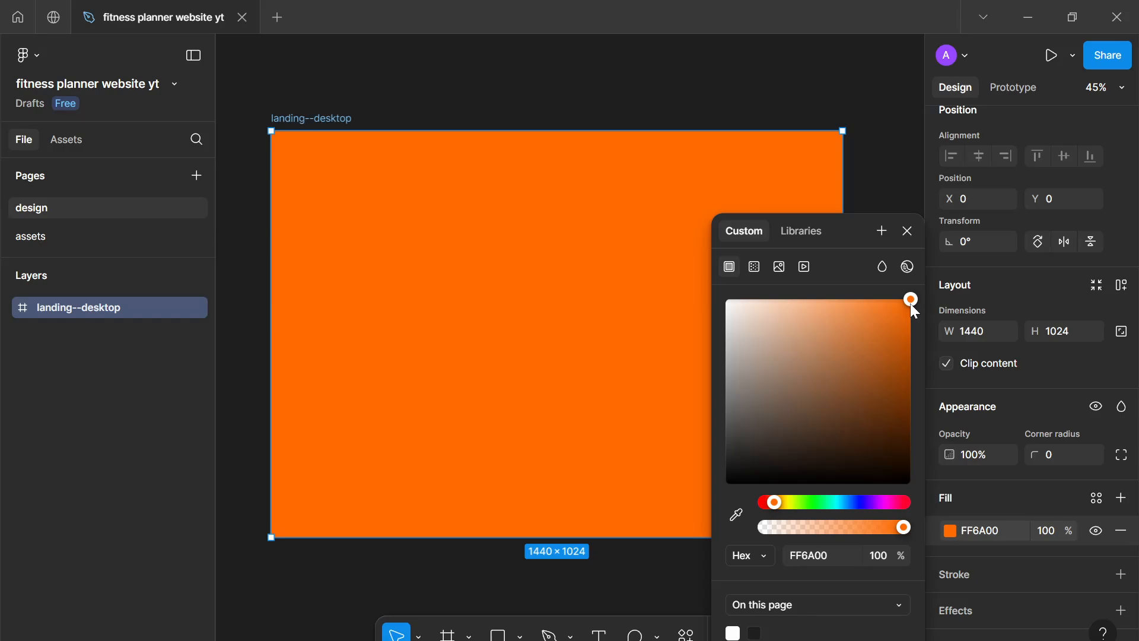
mouse_move(910, 304)
mouse_down()
mouse_move(893, 306)
mouse_move(914, 299)
mouse_up()
drag(914, 300, 752, 281)
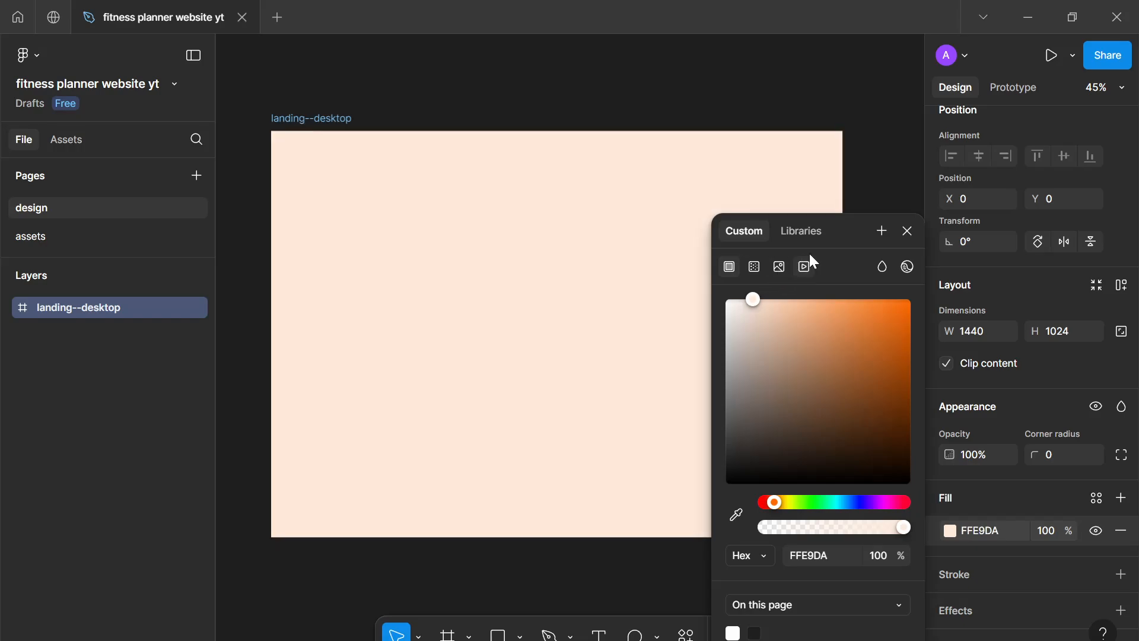
click(907, 231)
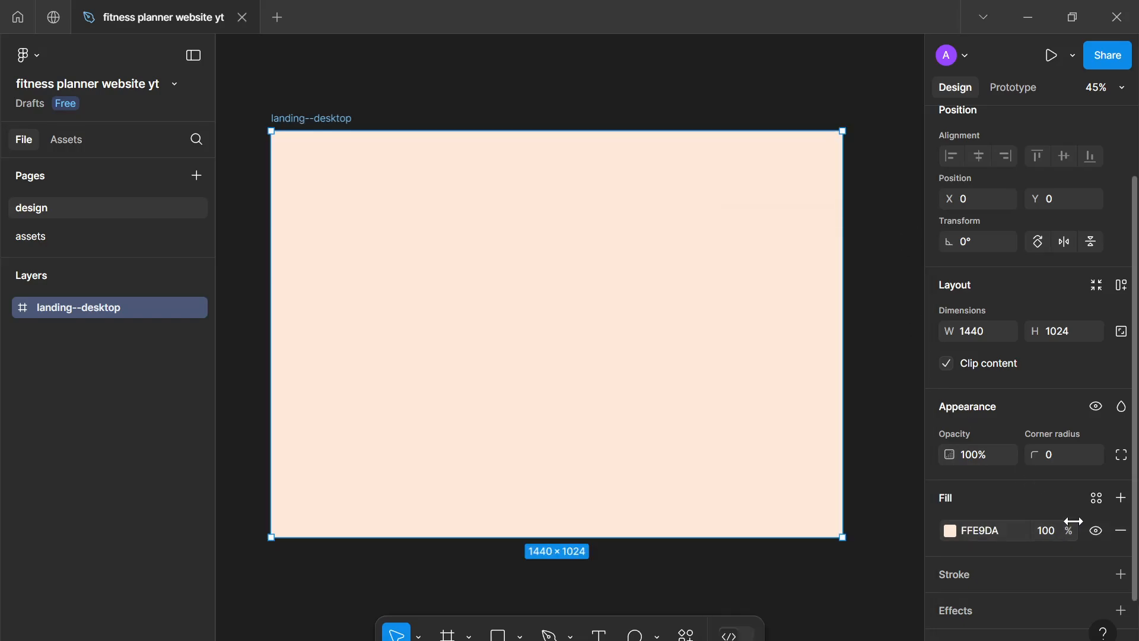
click(1096, 497)
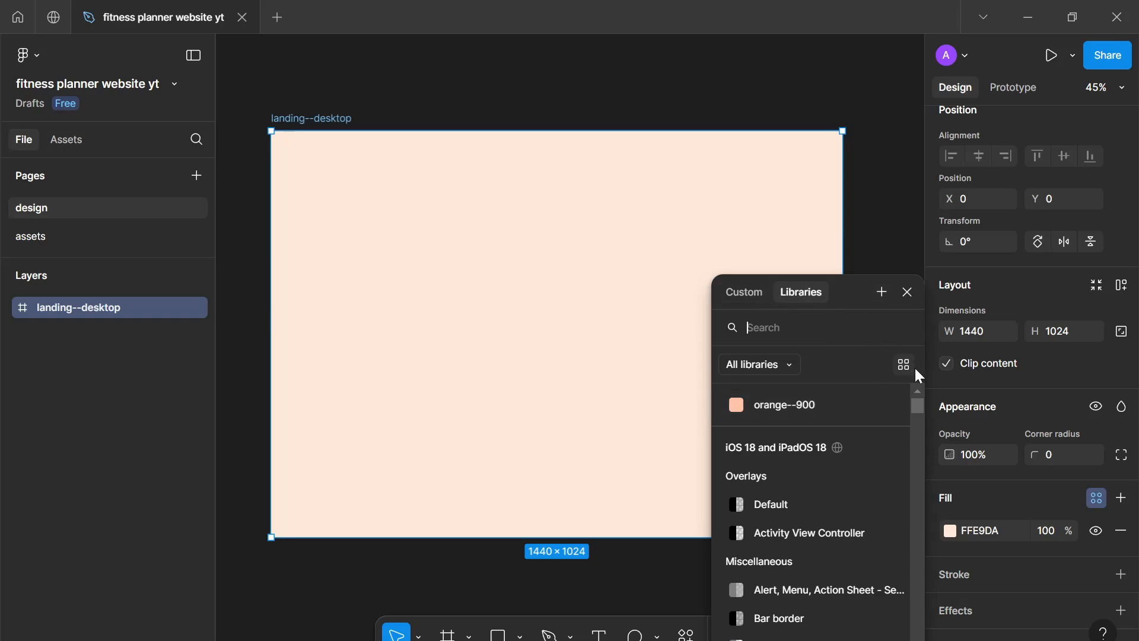
click(1098, 497)
click(1098, 498)
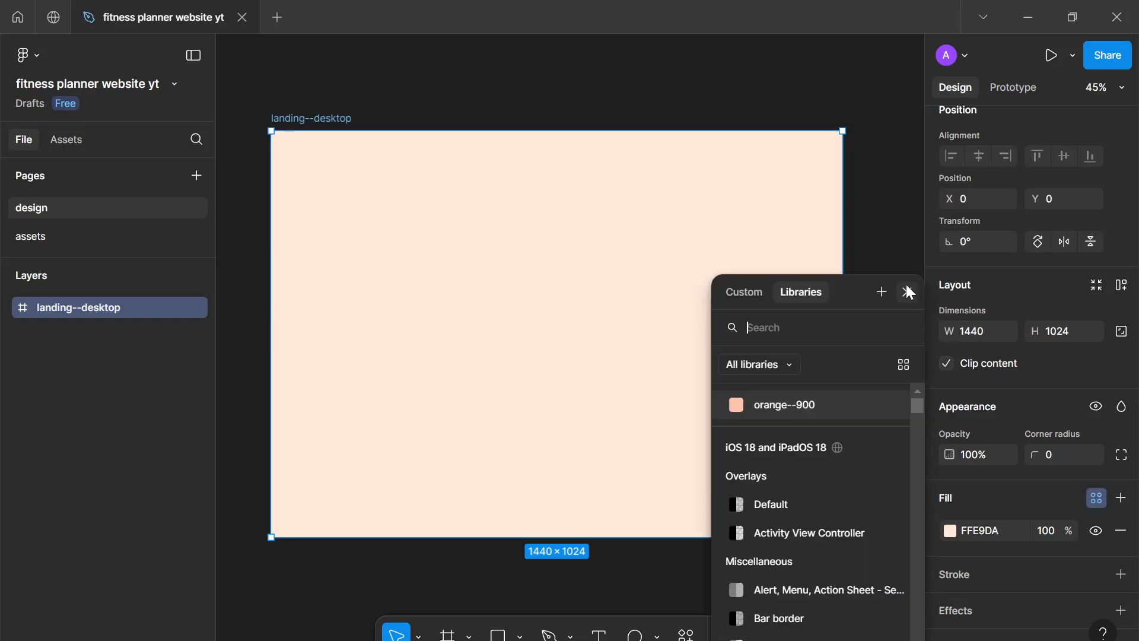
click(889, 288)
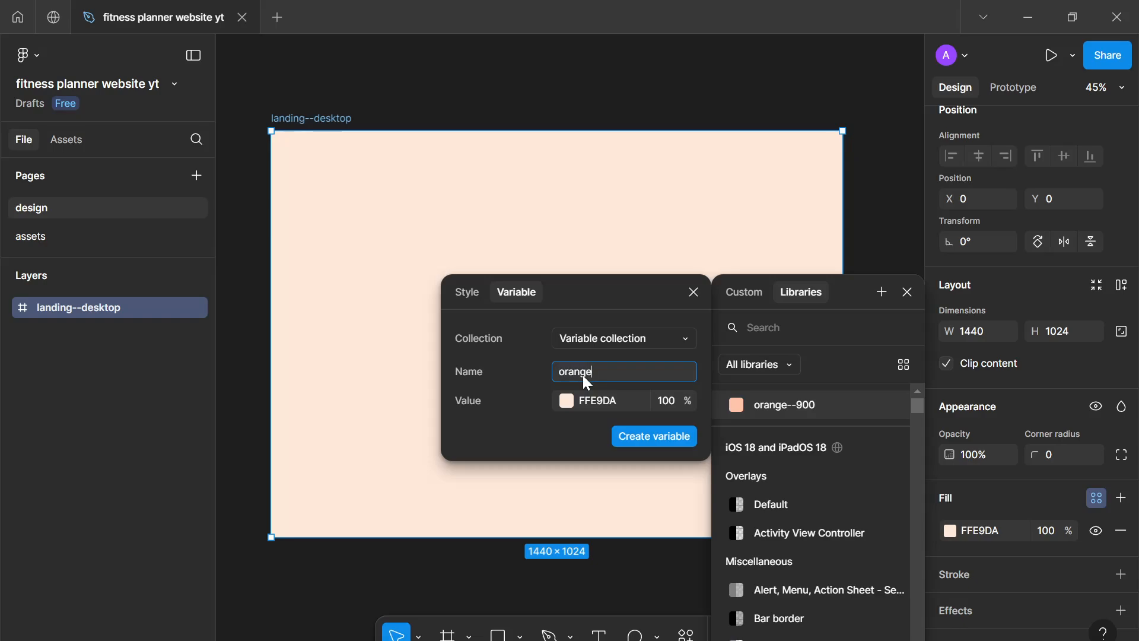
click(840, 404)
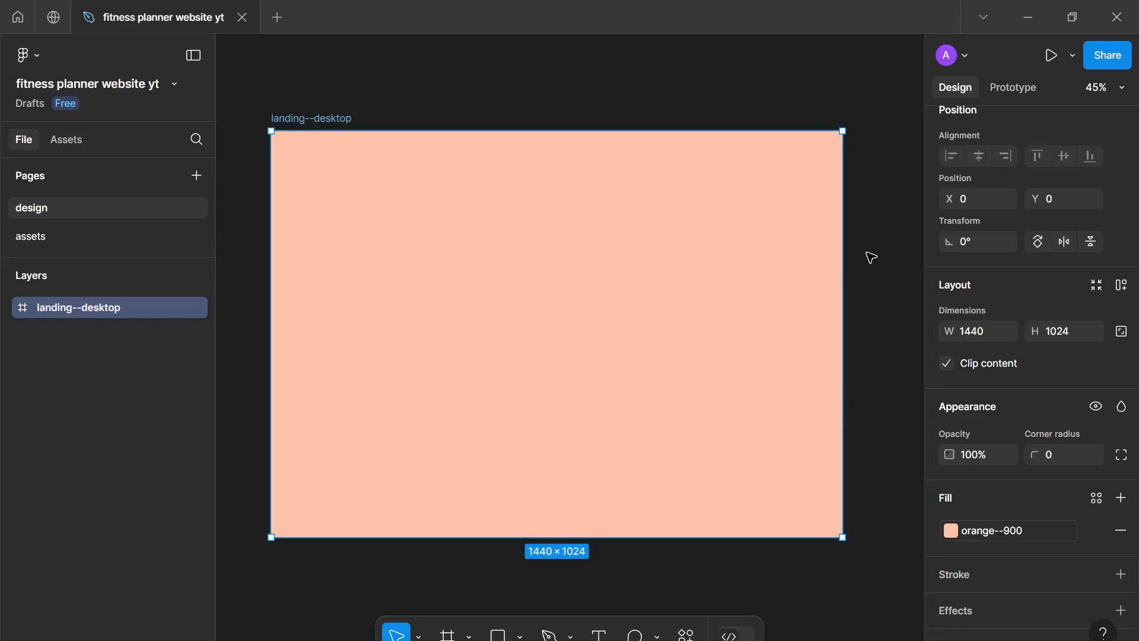
key(ctrl+z)
Delete the existing orange--900 colour variable from the file's local variables
click(874, 253)
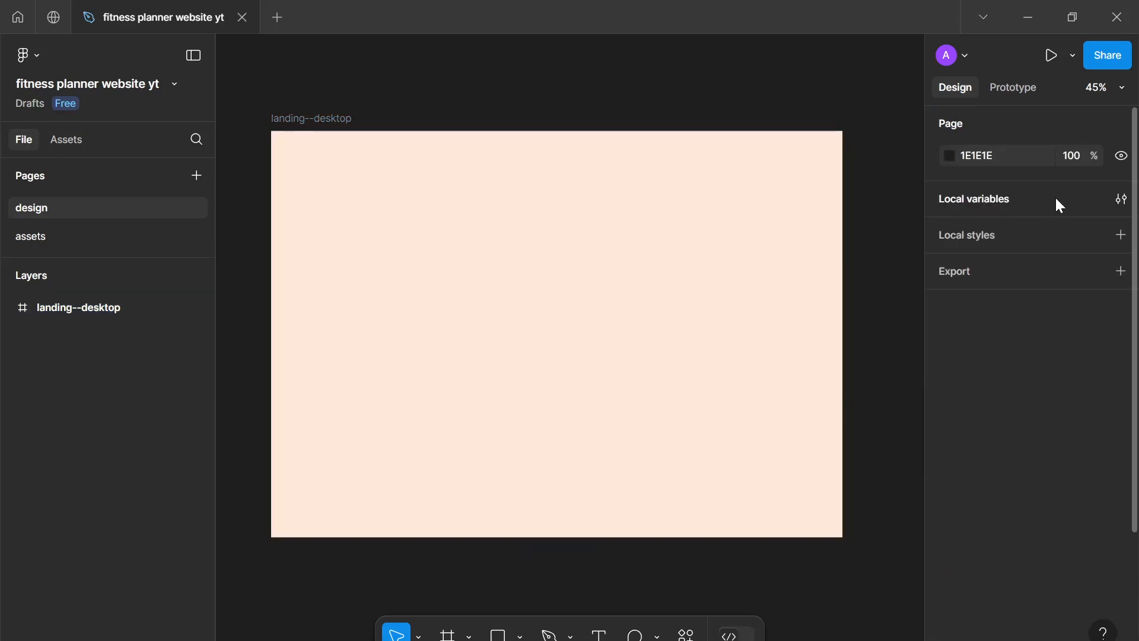
click(1121, 199)
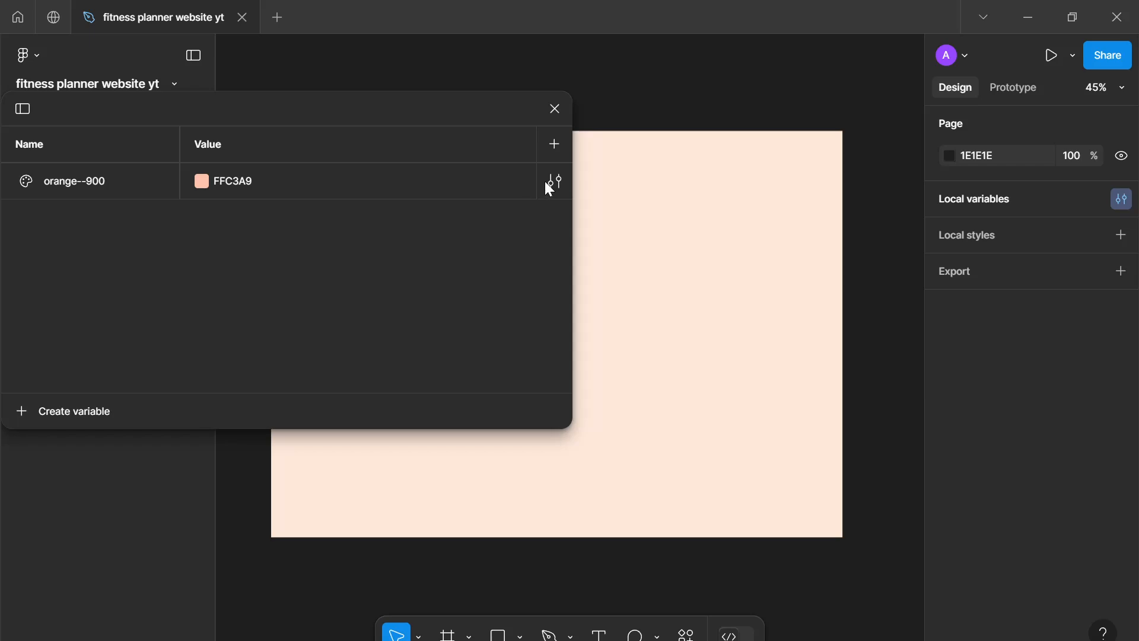
right_click(108, 178)
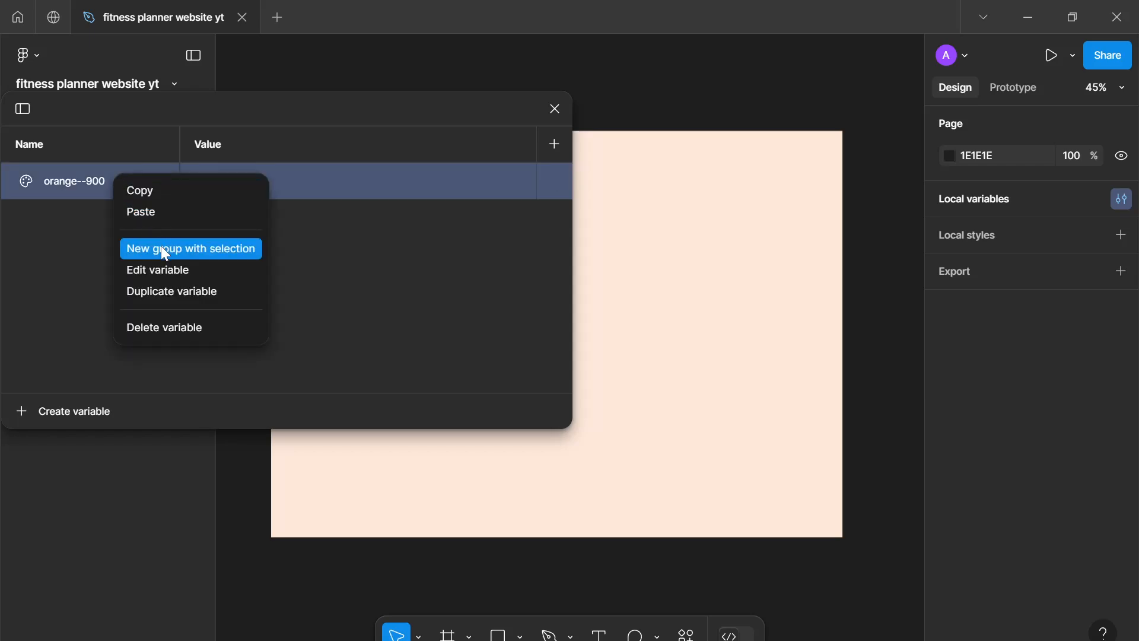
click(192, 326)
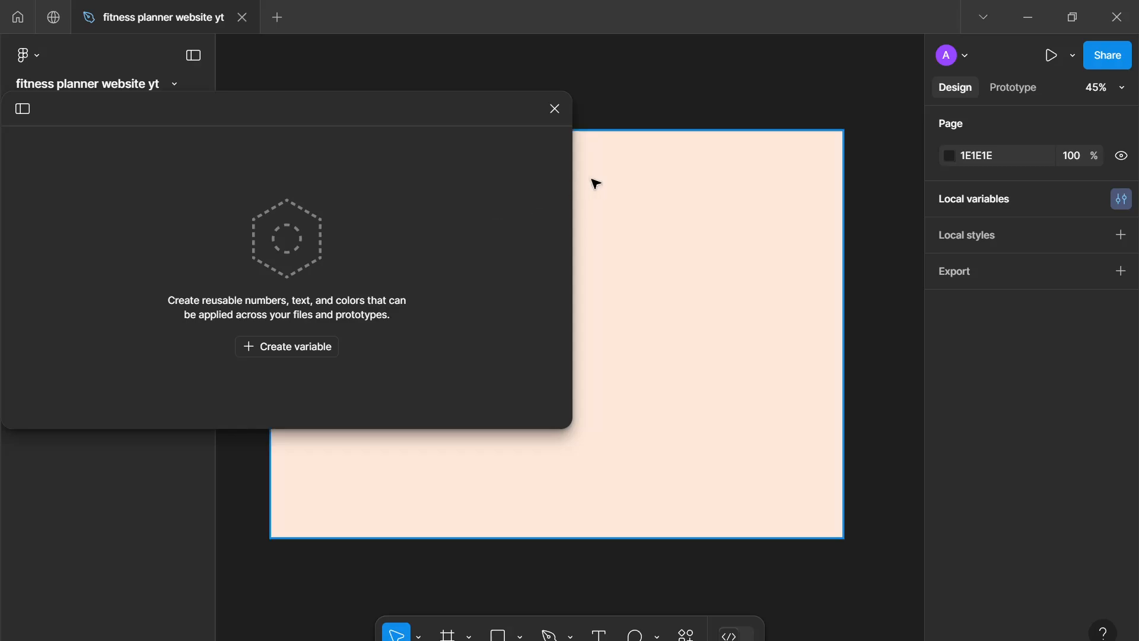
click(556, 113)
Create a colour variable named "orange--900" from the landing--desktop frame's FFE9DA fill in the Variable collection
click(287, 121)
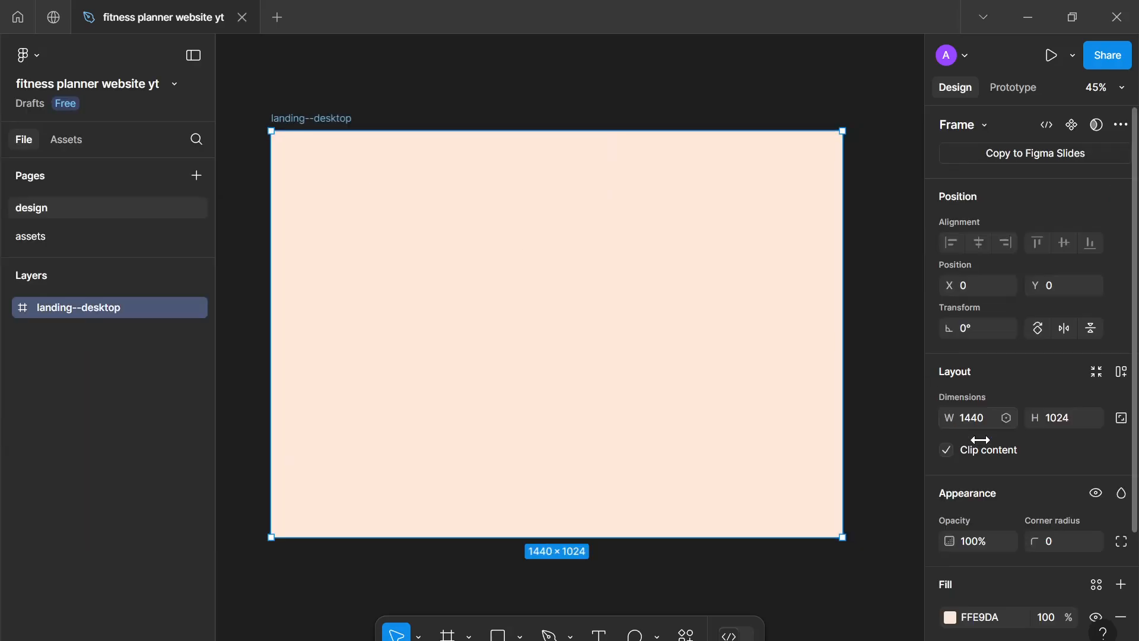
scroll(1080, 444, down, 3)
click(1096, 420)
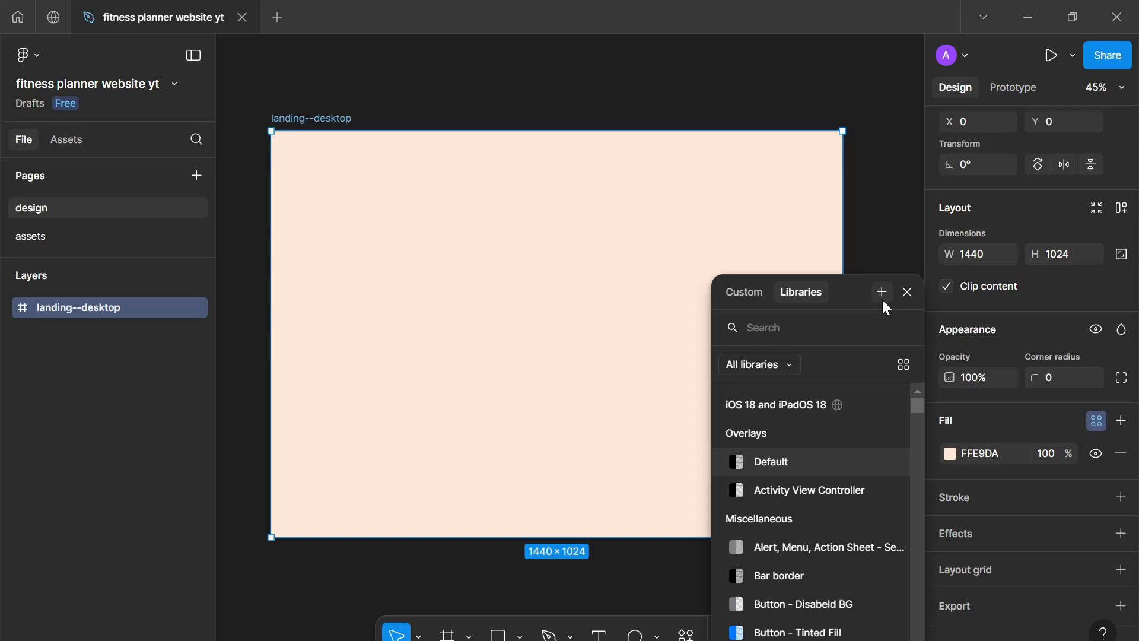
click(882, 299)
click(516, 291)
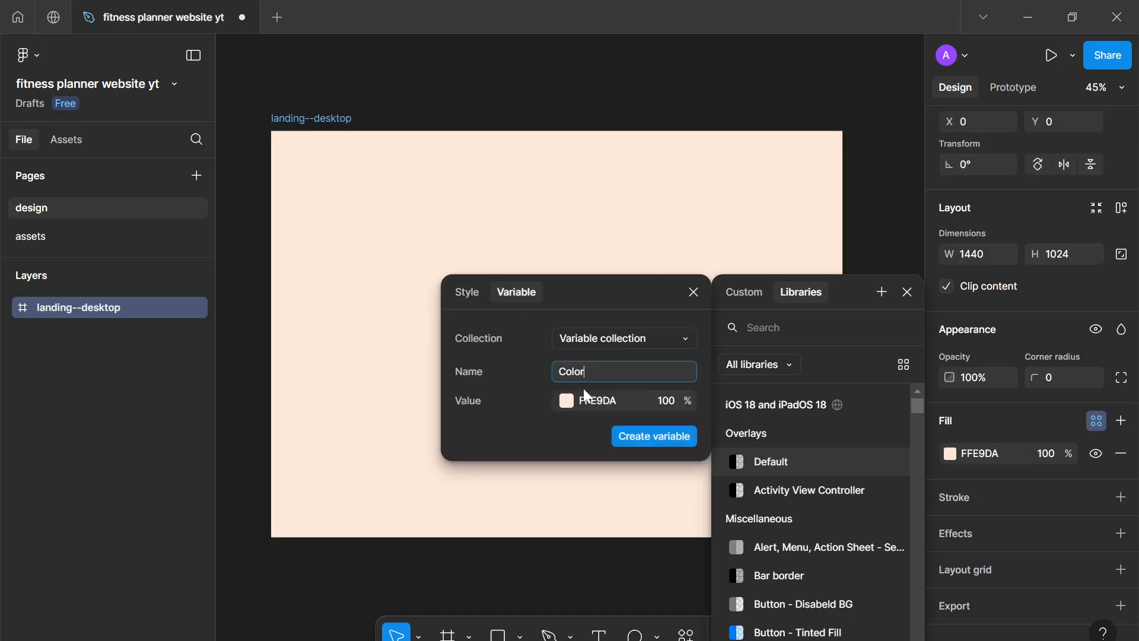
double_click(593, 367)
text(oran)
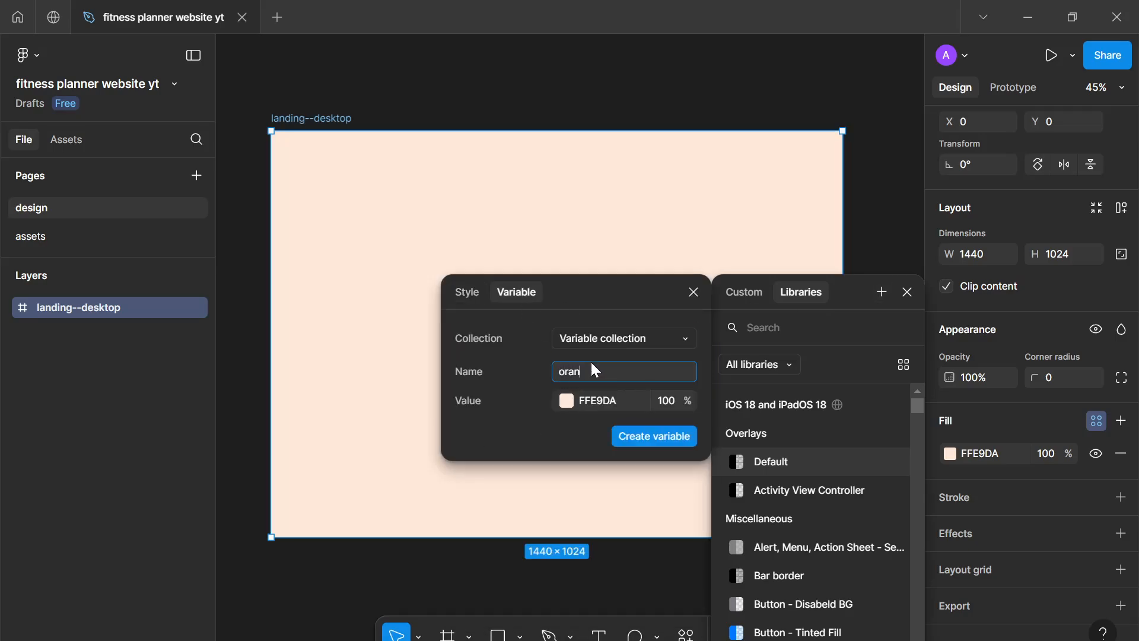
text(ge--900)
drag(631, 375, 592, 375)
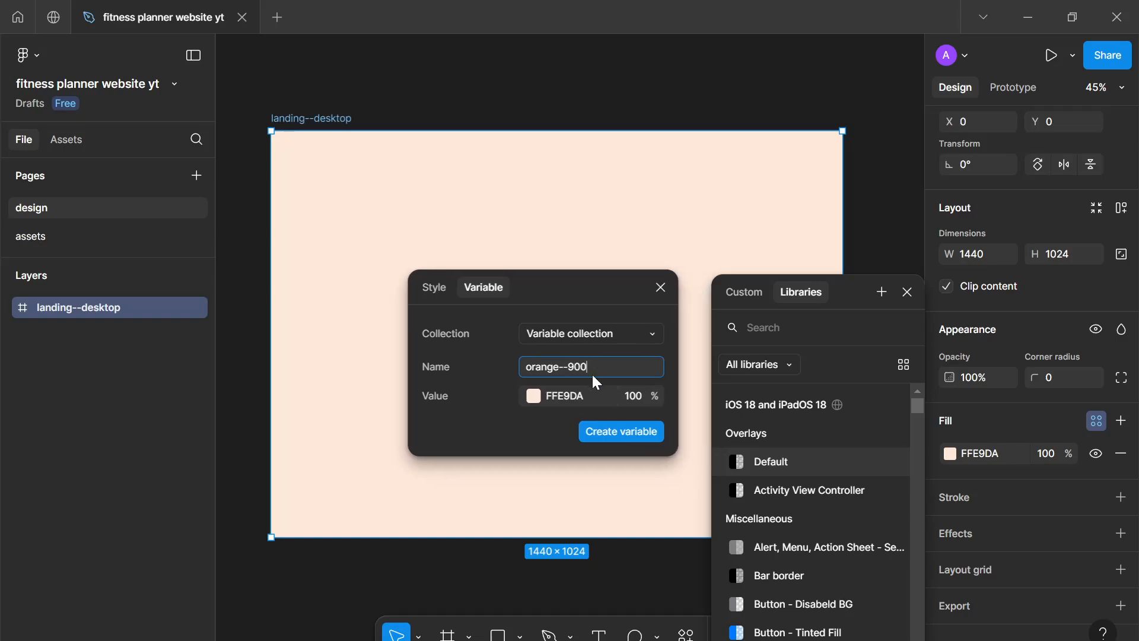
click(616, 427)
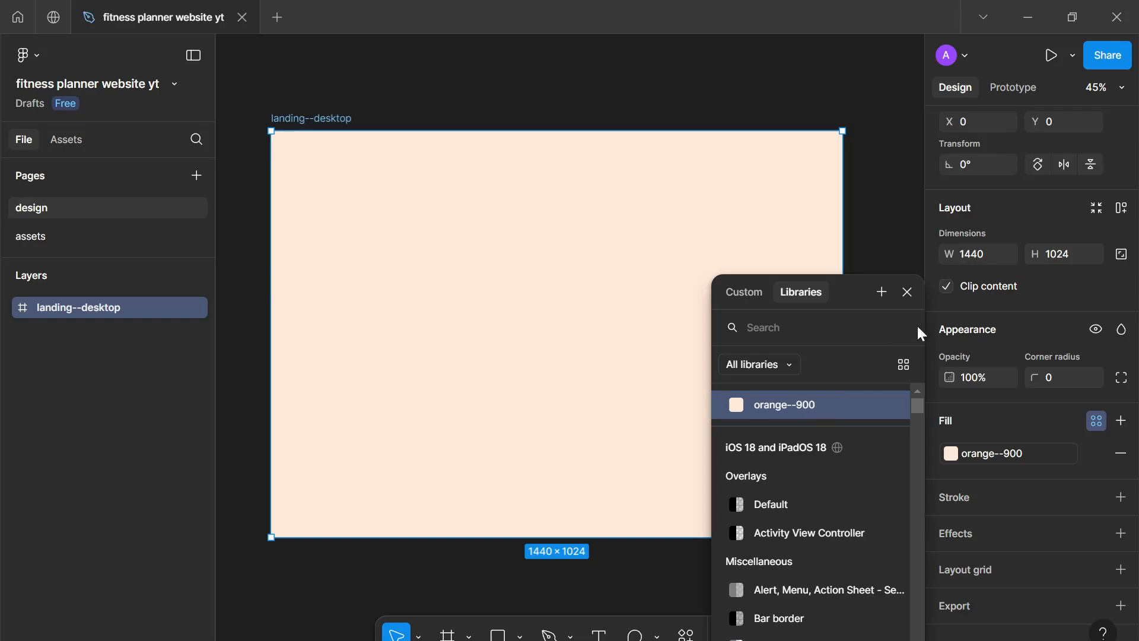
click(907, 292)
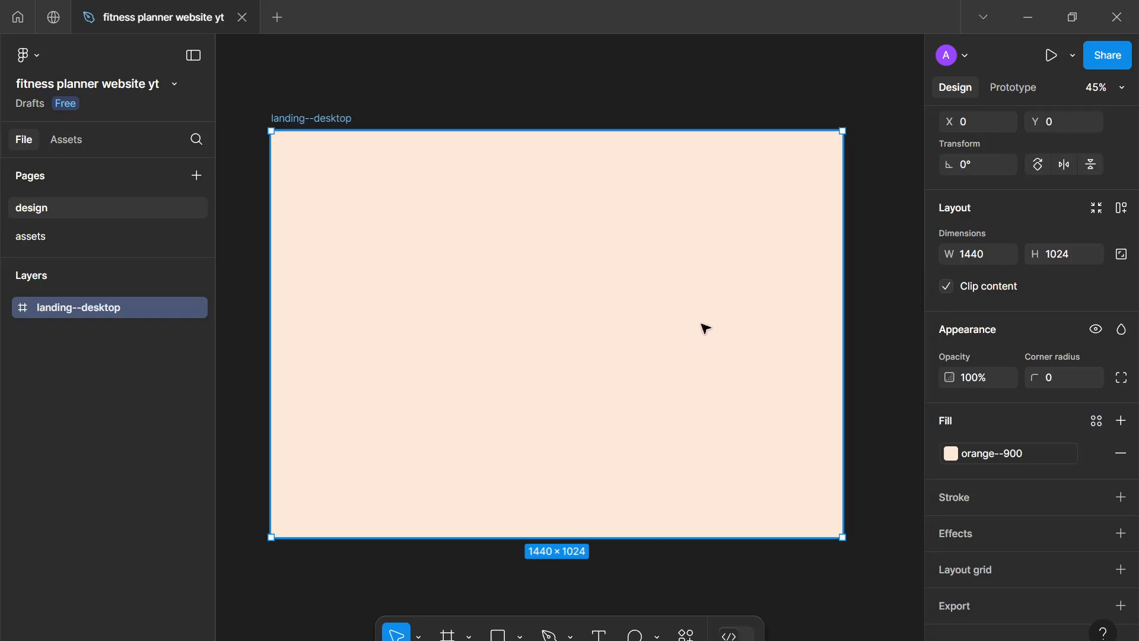
Add a 1440×1024 noise layer to the landing--desktop frame with the Simple Noise plugin
scroll(394, 234, up, 3)
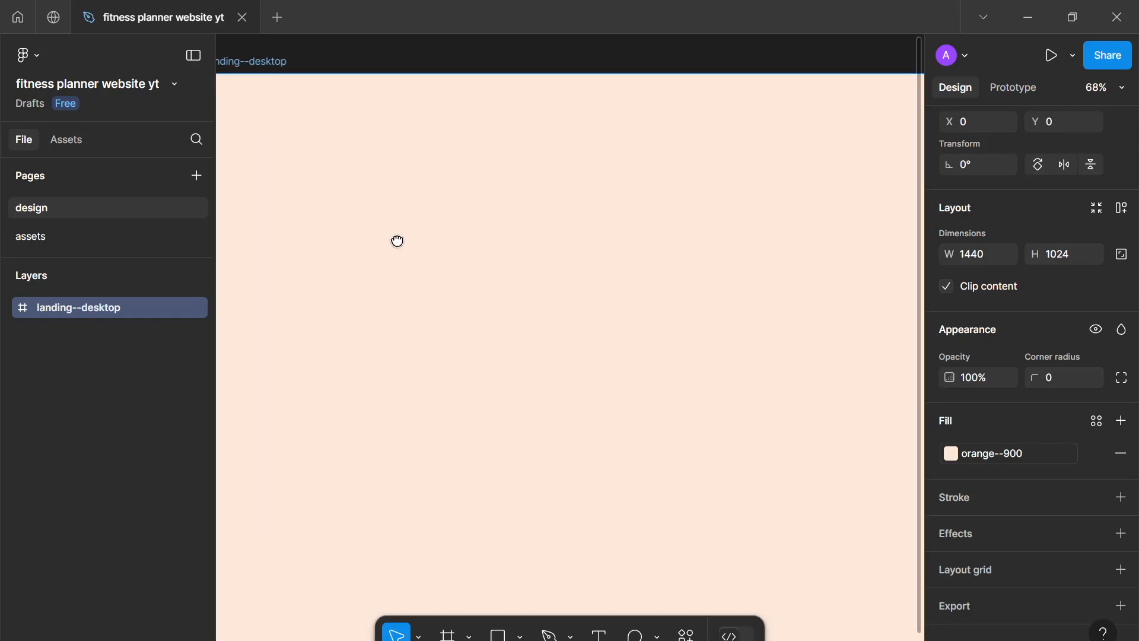
scroll(436, 243, down, 3)
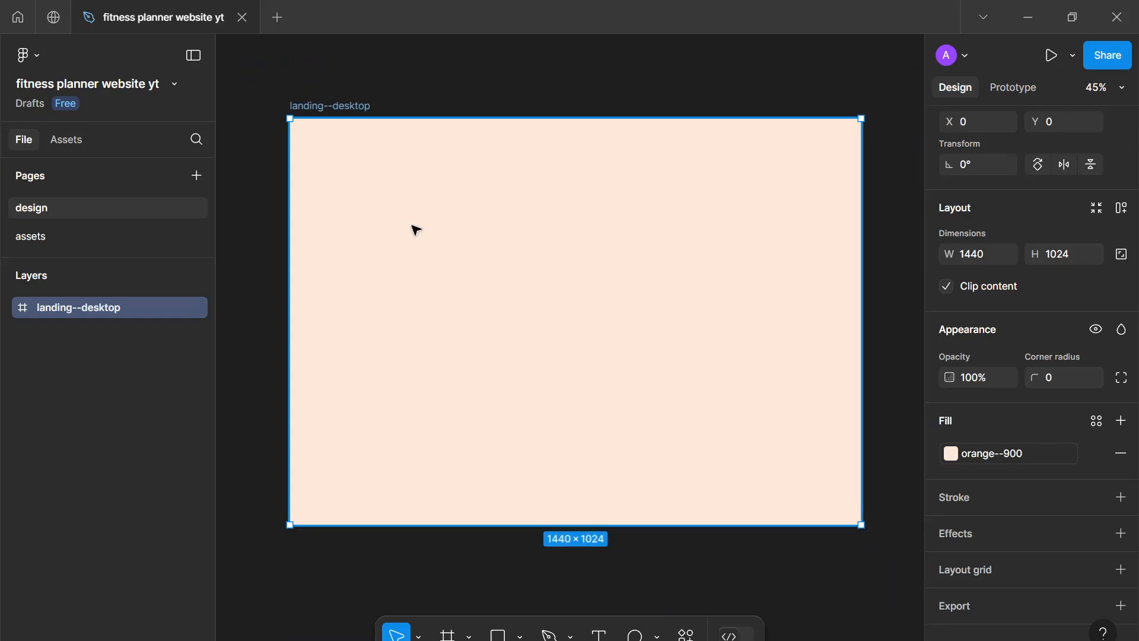
right_click(363, 184)
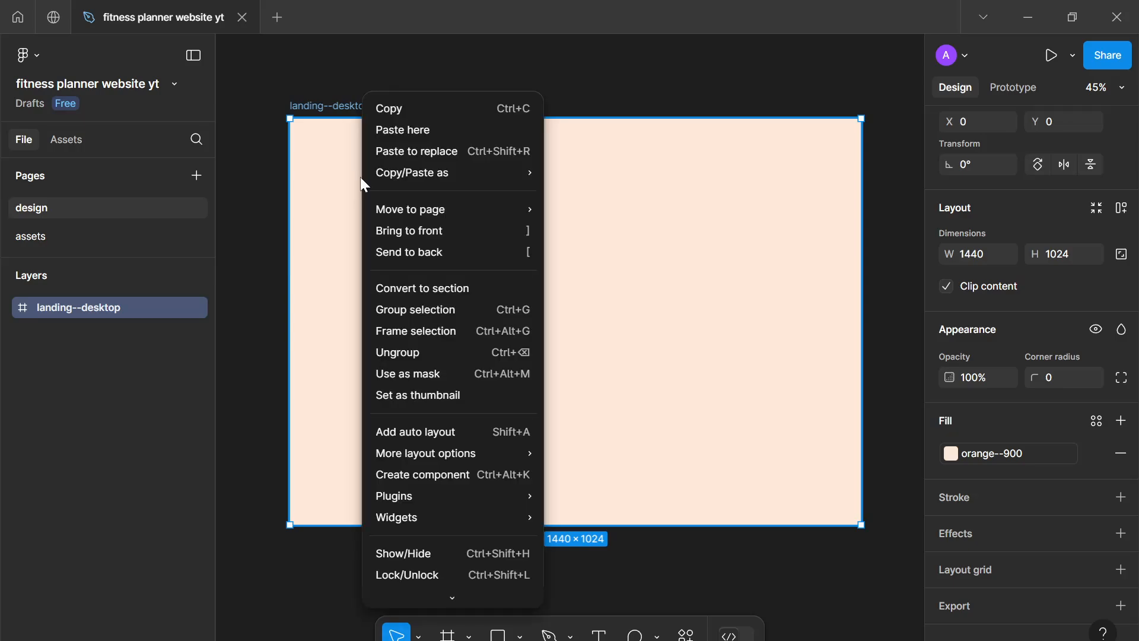
mouse_move(392, 496)
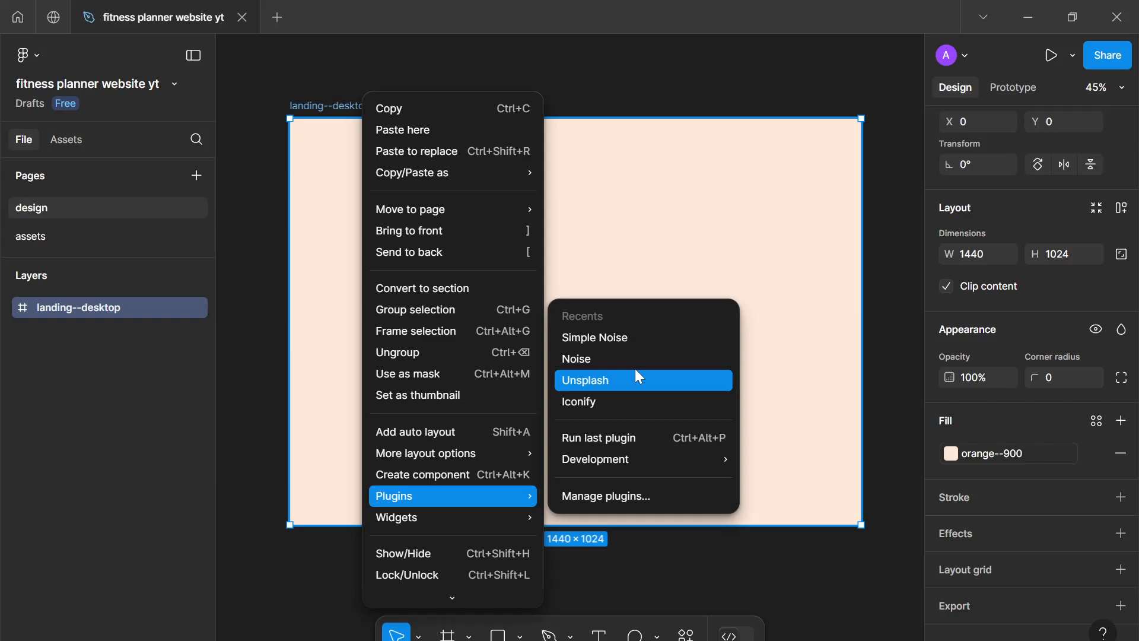
click(631, 336)
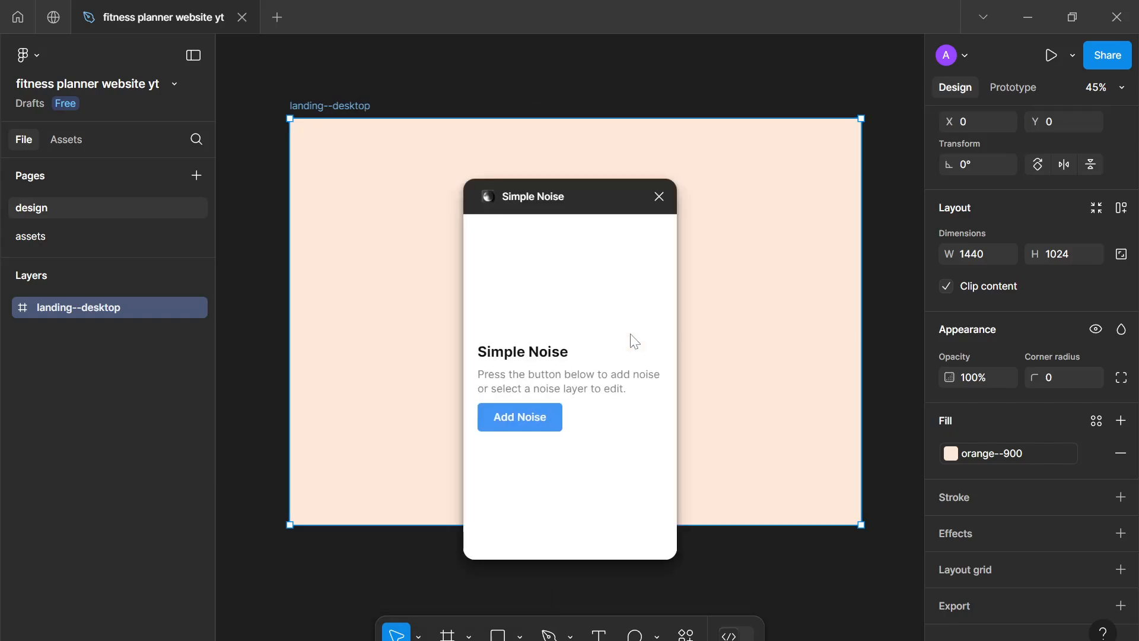
click(516, 416)
drag(567, 187, 736, 153)
scroll(611, 227, down, 1)
drag(603, 230, 539, 243)
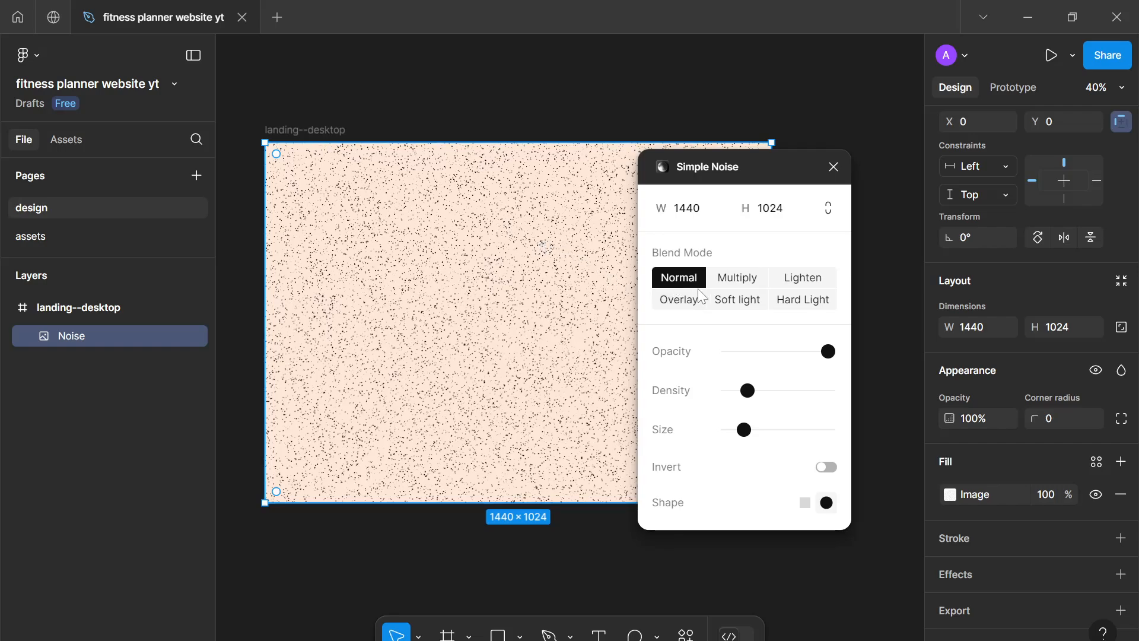
Raise the noise layer's density to its maximum in the Simple Noise settings
drag(748, 392, 851, 412)
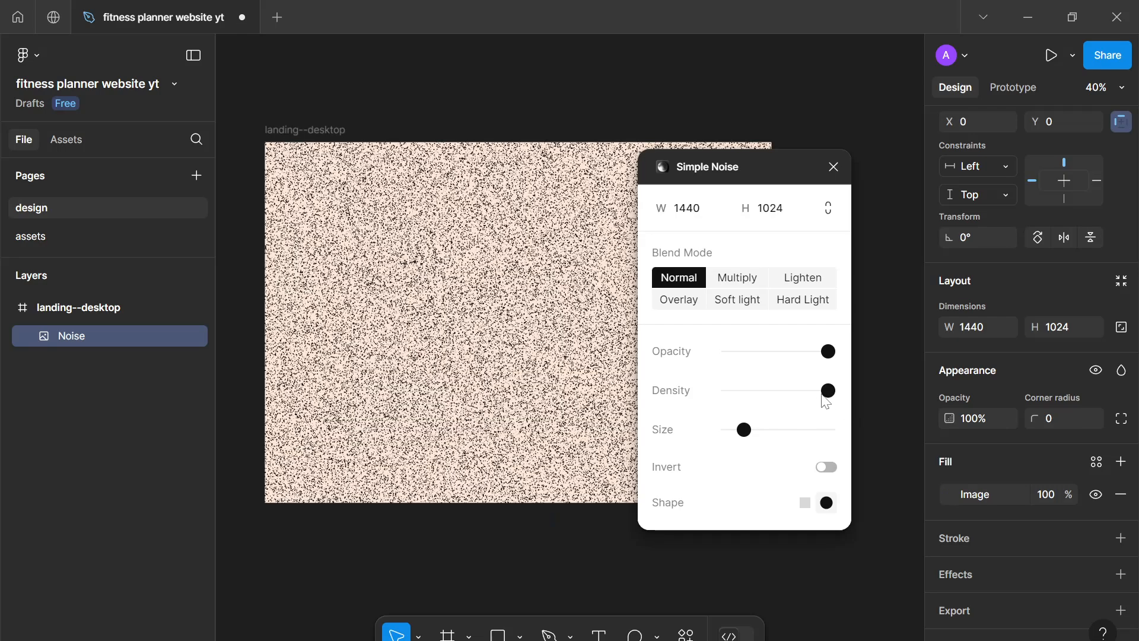
mouse_move(745, 432)
mouse_down()
mouse_move(757, 440)
mouse_move(751, 430)
mouse_up()
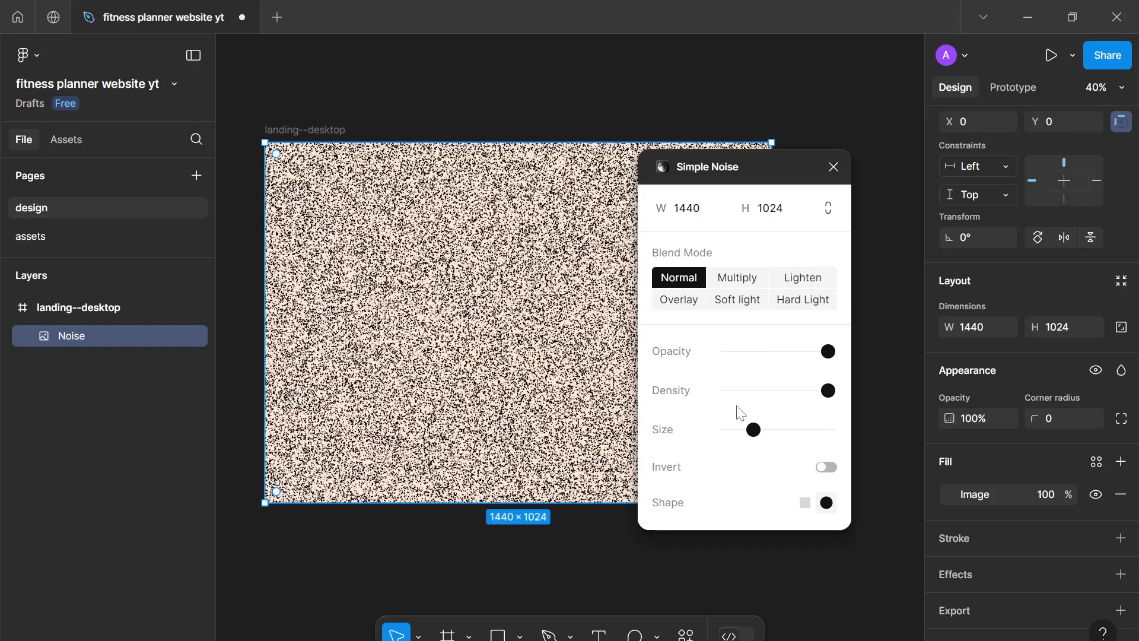
drag(750, 423, 744, 436)
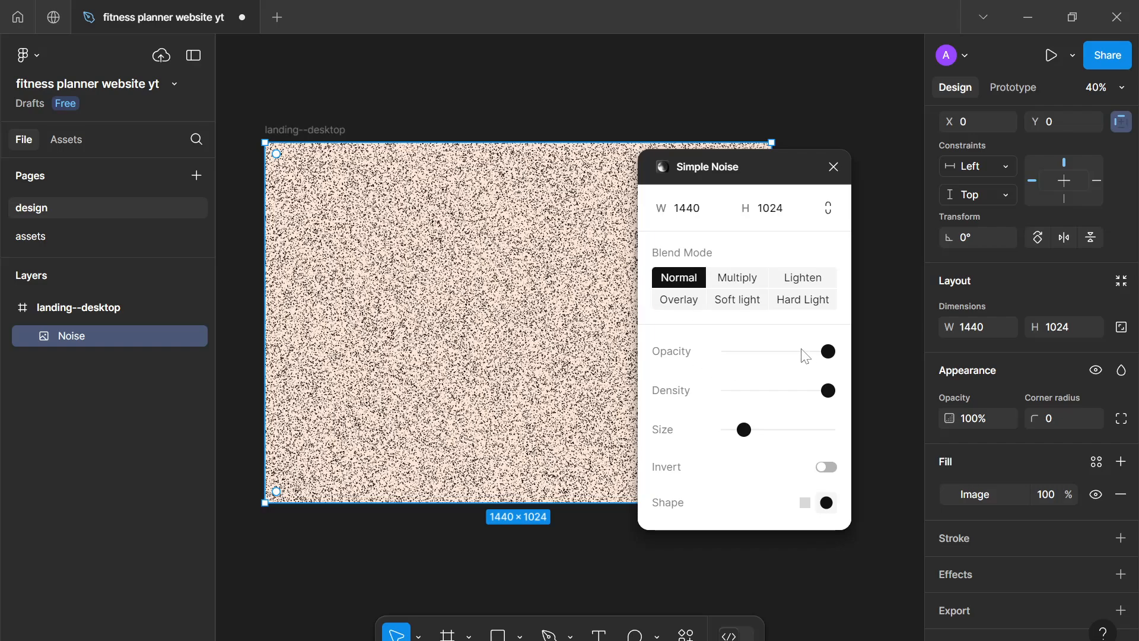
drag(828, 359, 737, 367)
scroll(534, 338, up, 10)
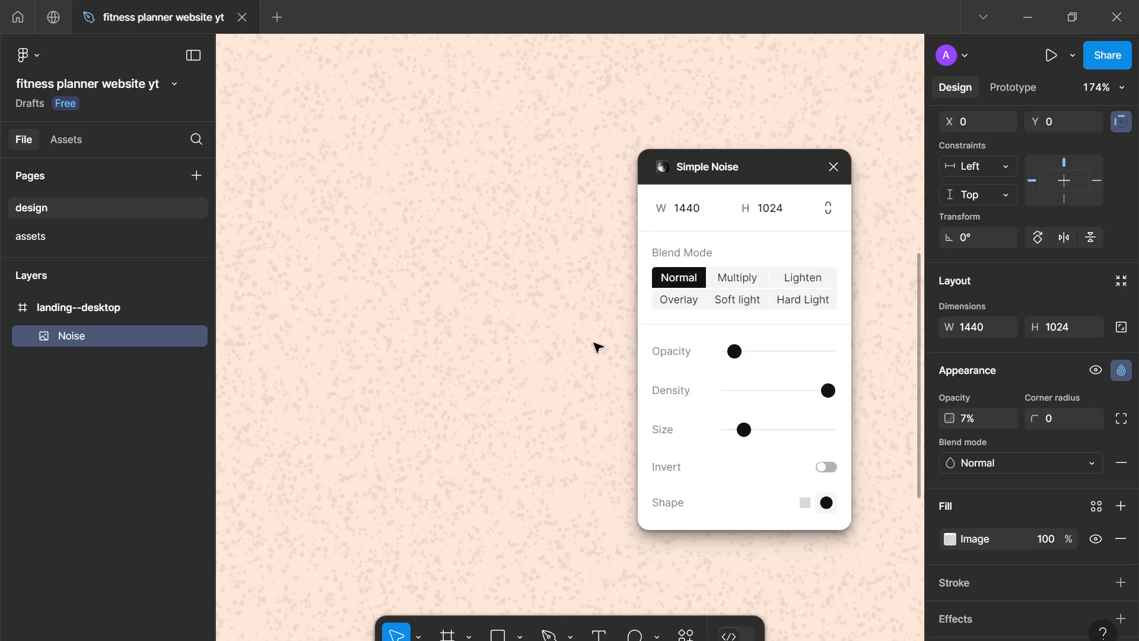
scroll(597, 347, up, 3)
drag(735, 353, 841, 354)
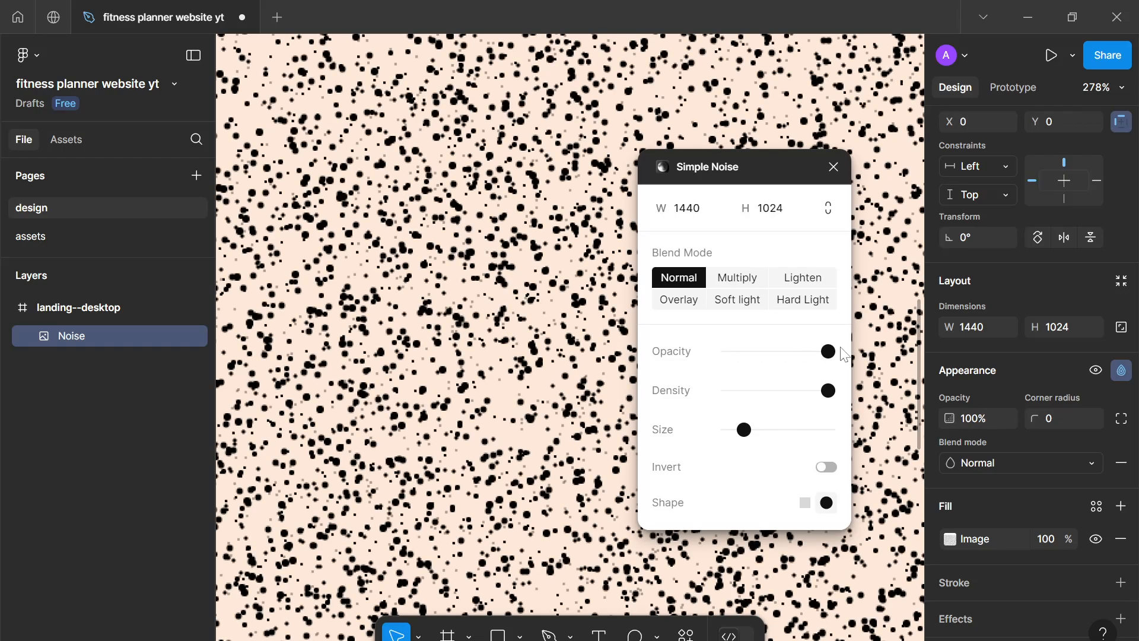
Close the Simple Noise plugin and reduce the noise layer's image fill opacity to 2%
click(832, 168)
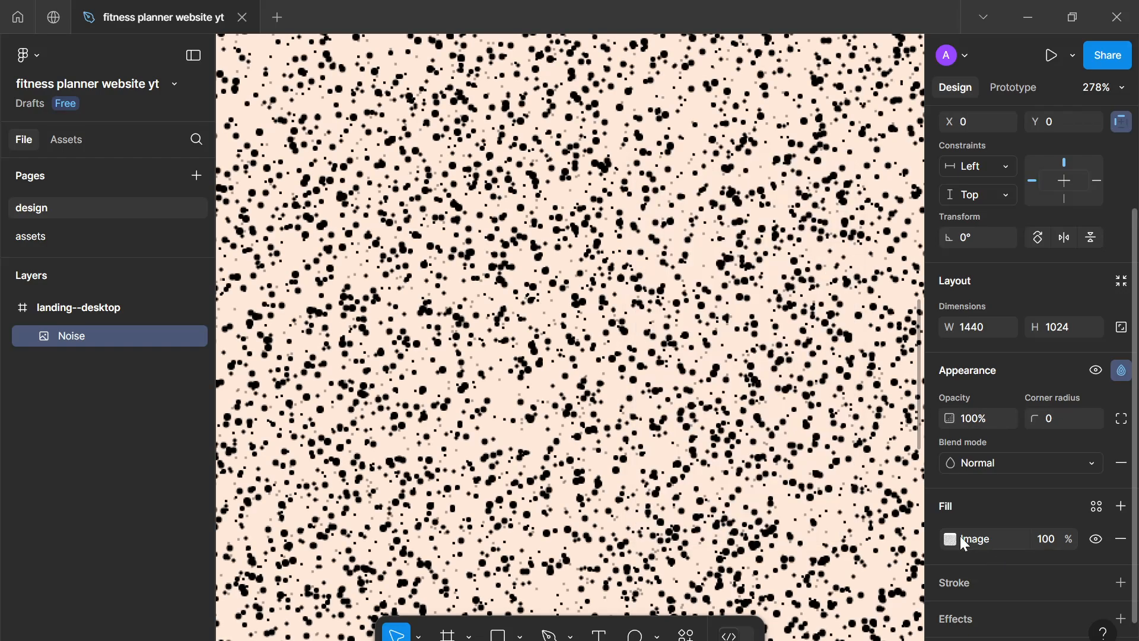
click(1049, 540)
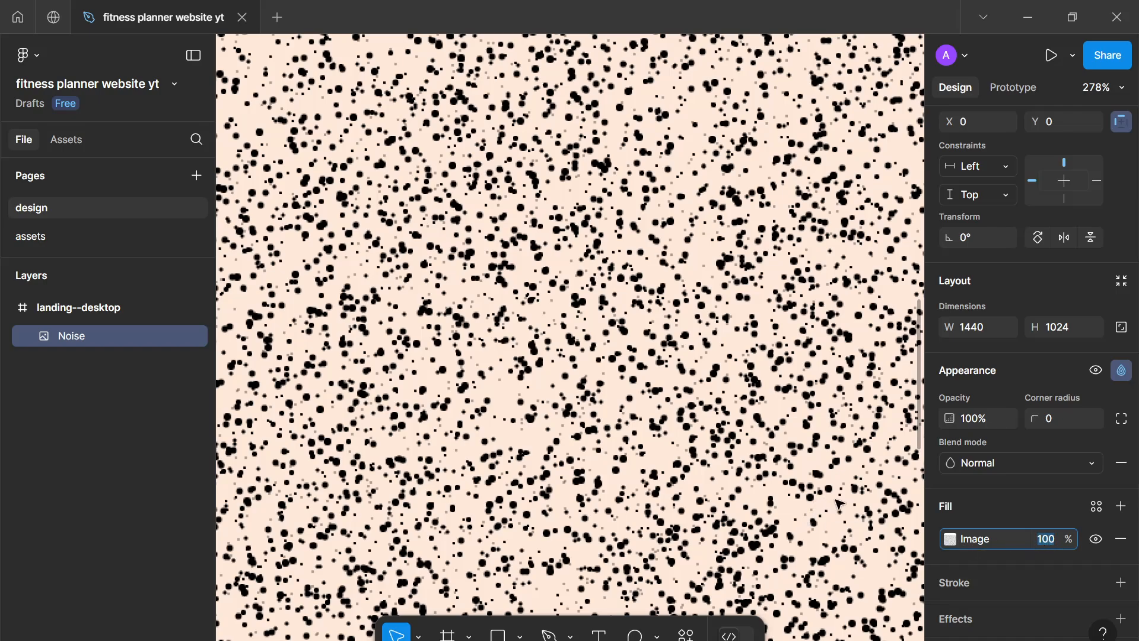
text(85)
key(Return)
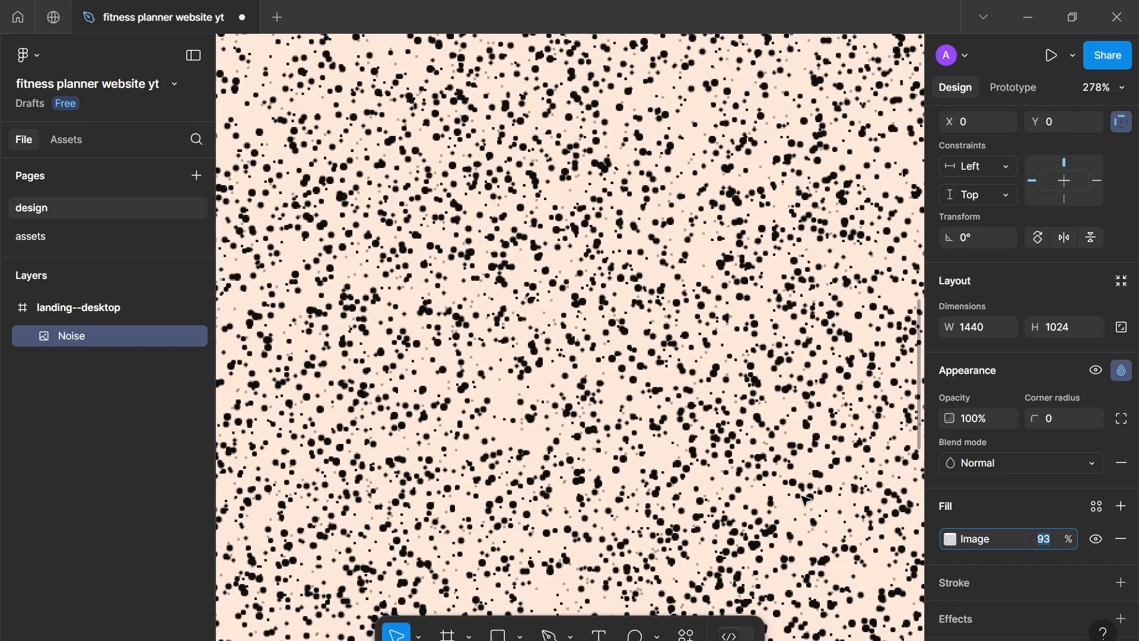
key(Down)
key(Down)
key(Down)
key(Down)
key(Down)
key(Down)
key(Down)
key(Down)
key(Down)
key(Down)
key(Down)
key(Down)
key(Down)
key(Down)
key(Down)
key(Down)
key(Down)
key(Down)
key(Down)
key(Down)
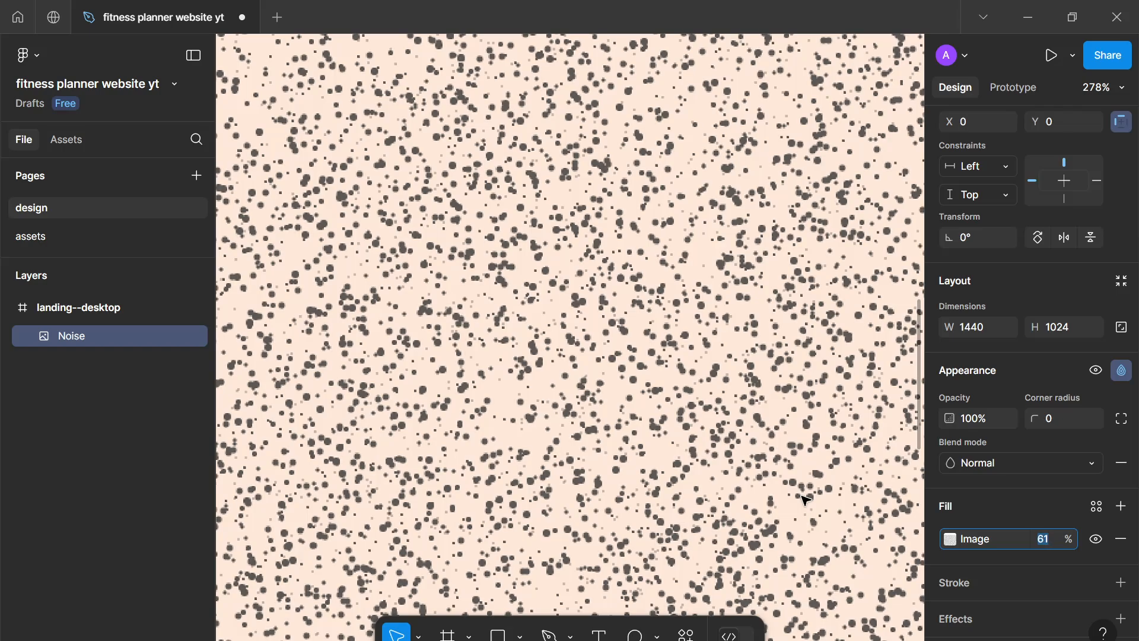
key(Down)
key(Down)
key(Down)
key(Down)
key(Down)
key(Down)
key(Down)
key(Down)
key(Down)
key(Down)
key(Down)
key(Down)
key(Down)
key(Down)
key(Down)
key(Down)
key(Down)
key(Down)
key(Down)
key(Down)
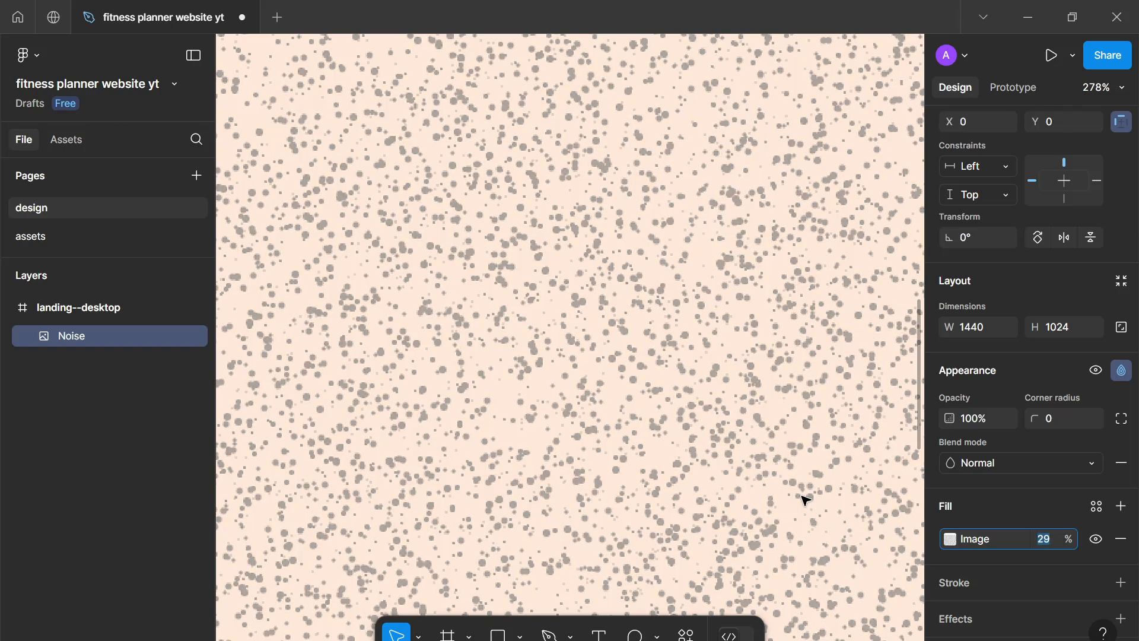
key(Down)
key(Down)
key(Down)
key(Down)
key(Down)
key(Down)
key(Down)
key(Down)
key(Down)
key(Down)
key(Down)
key(Down)
key(Down)
key(Down)
key(Down)
key(Down)
key(Down)
key(Down)
key(Down)
key(Down)
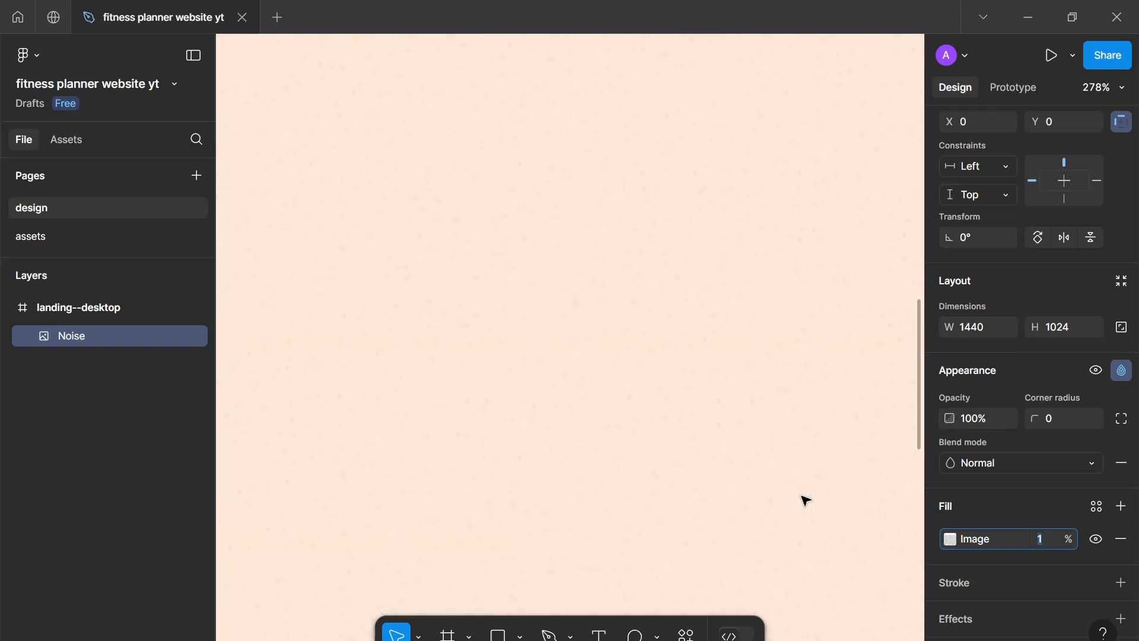
scroll(872, 368, down, 10)
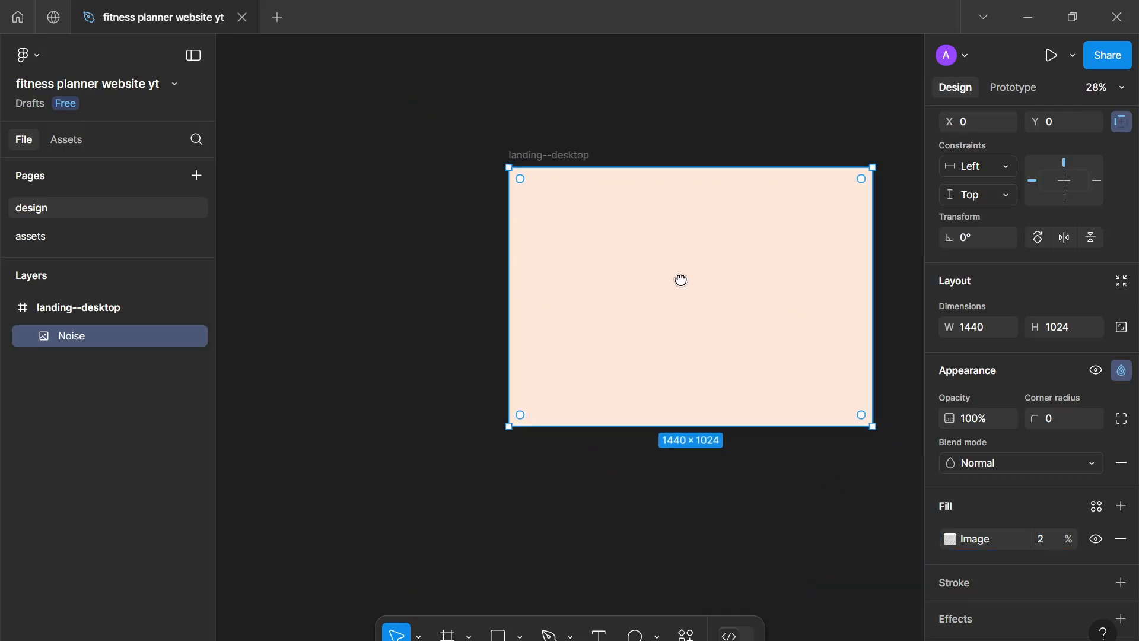
scroll(679, 279, up, 2)
scroll(653, 270, down, 1)
drag(654, 271, 582, 275)
scroll(583, 275, up, 2)
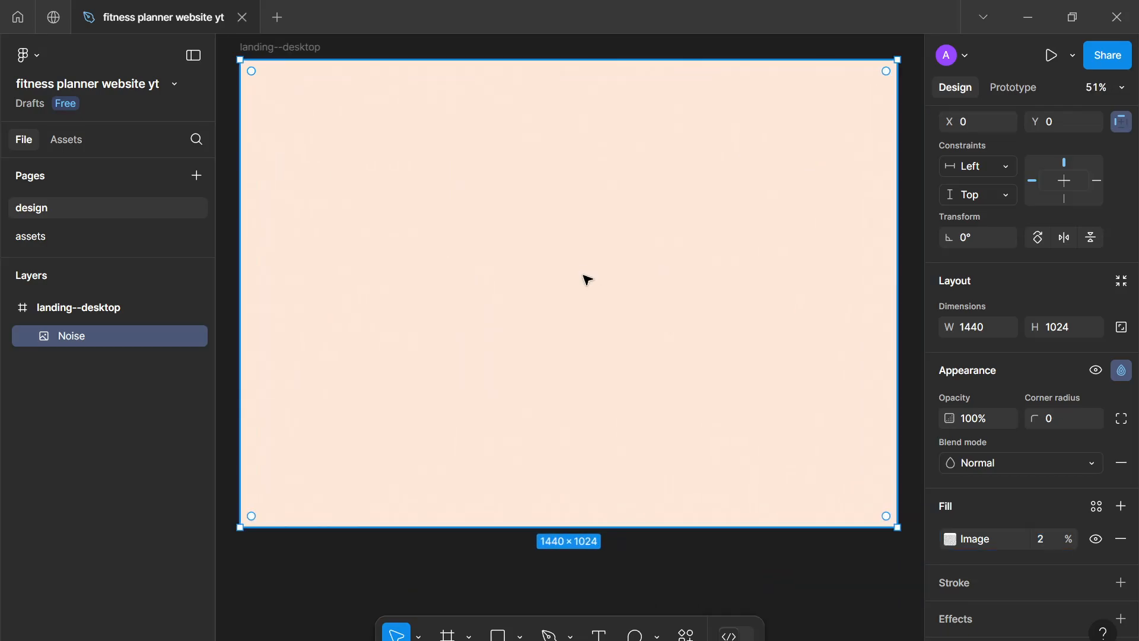
click(1056, 538)
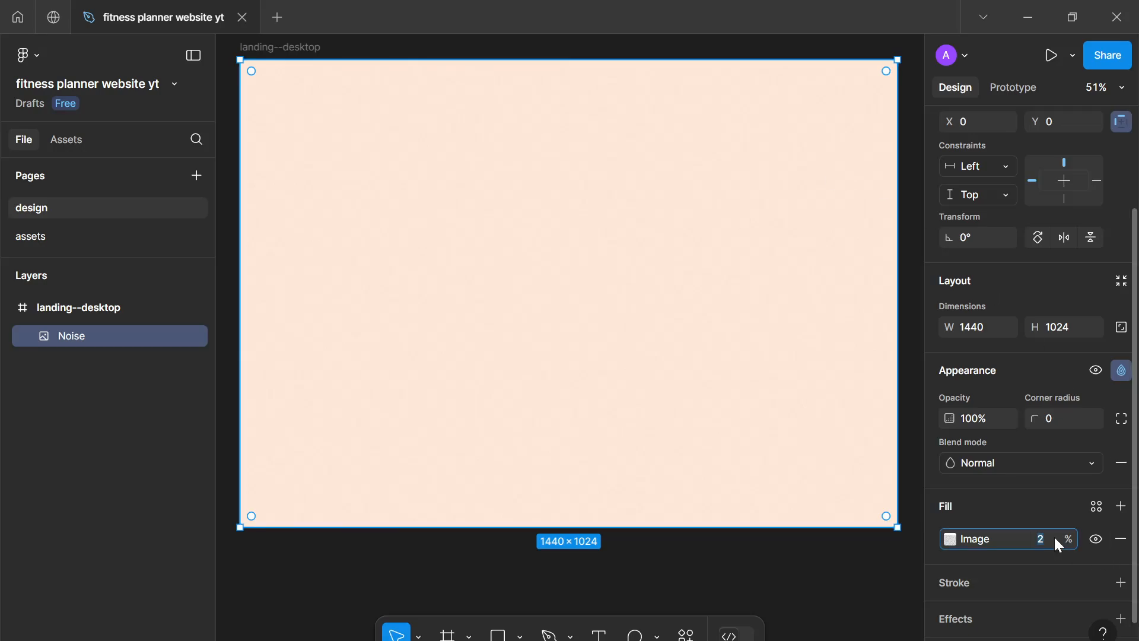
key(Up)
key(Up)
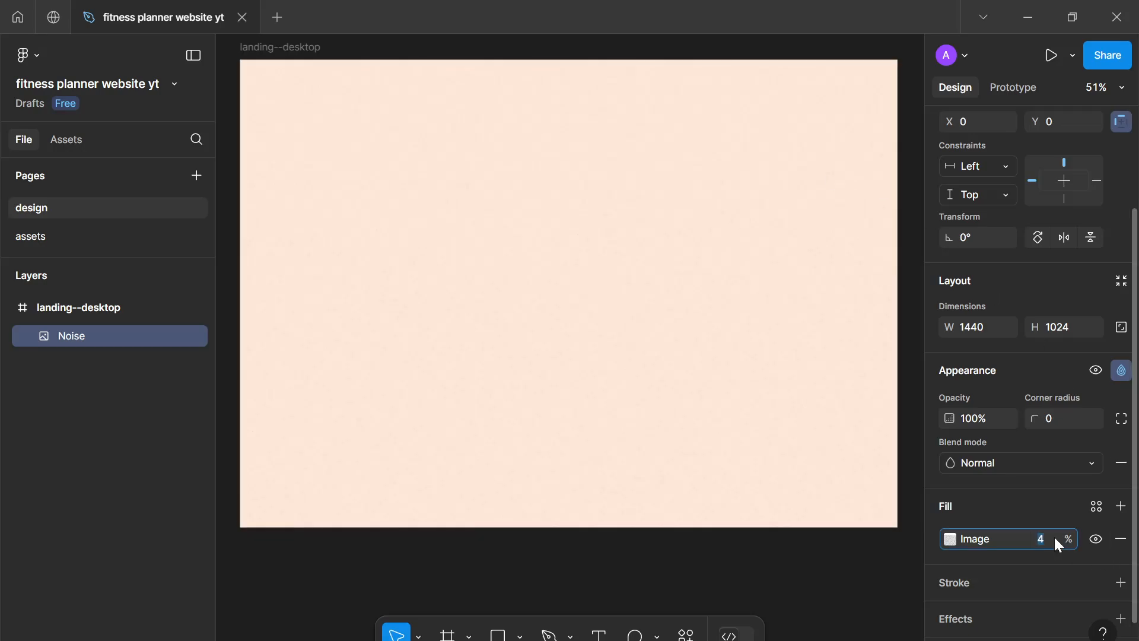
key(Down)
key(Down)
click(701, 575)
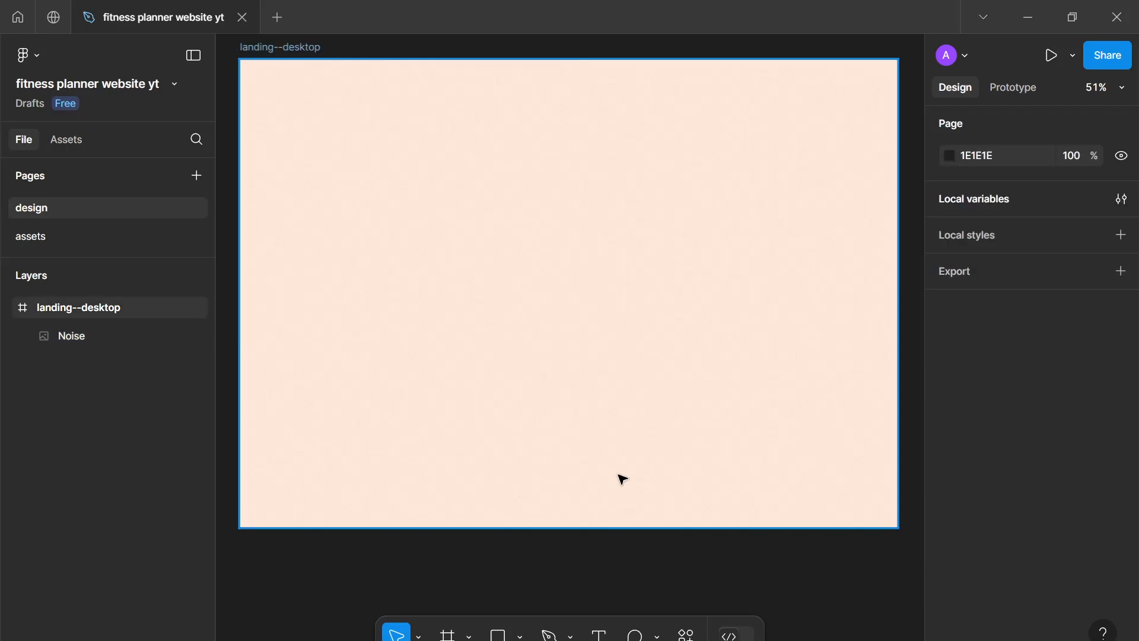
Examine the noise texture on the landing--desktop frame both close up and with the whole frame in view
scroll(605, 461, up, 3)
scroll(610, 485, up, 10)
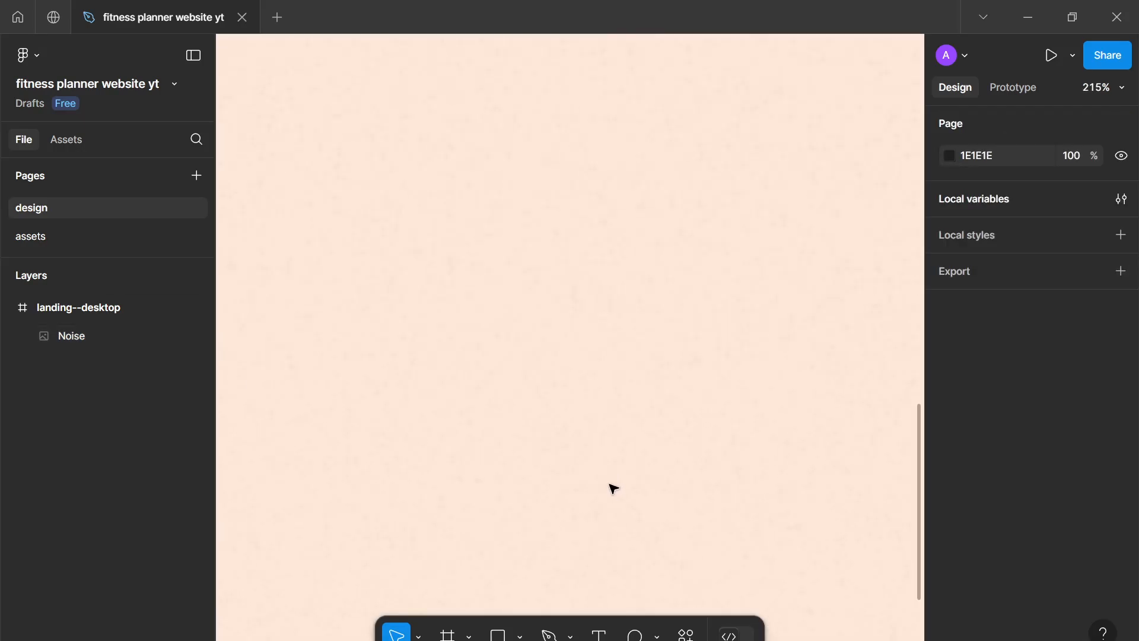
scroll(613, 488, down, 10)
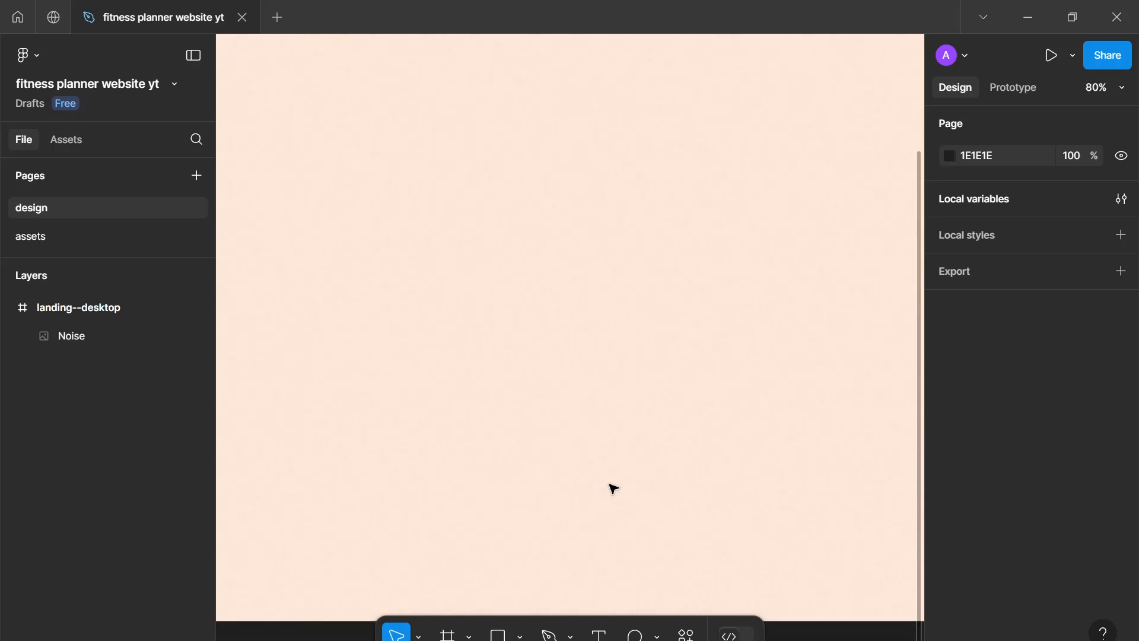
key(shift+1)
click(610, 485)
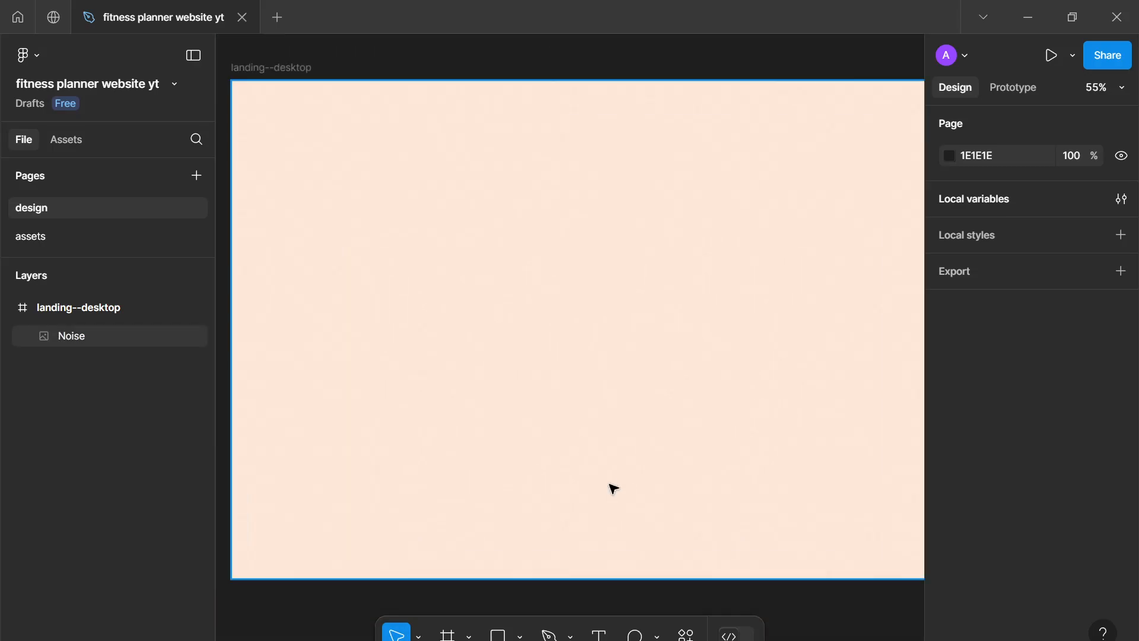
scroll(610, 487, down, 1)
scroll(605, 482, down, 1)
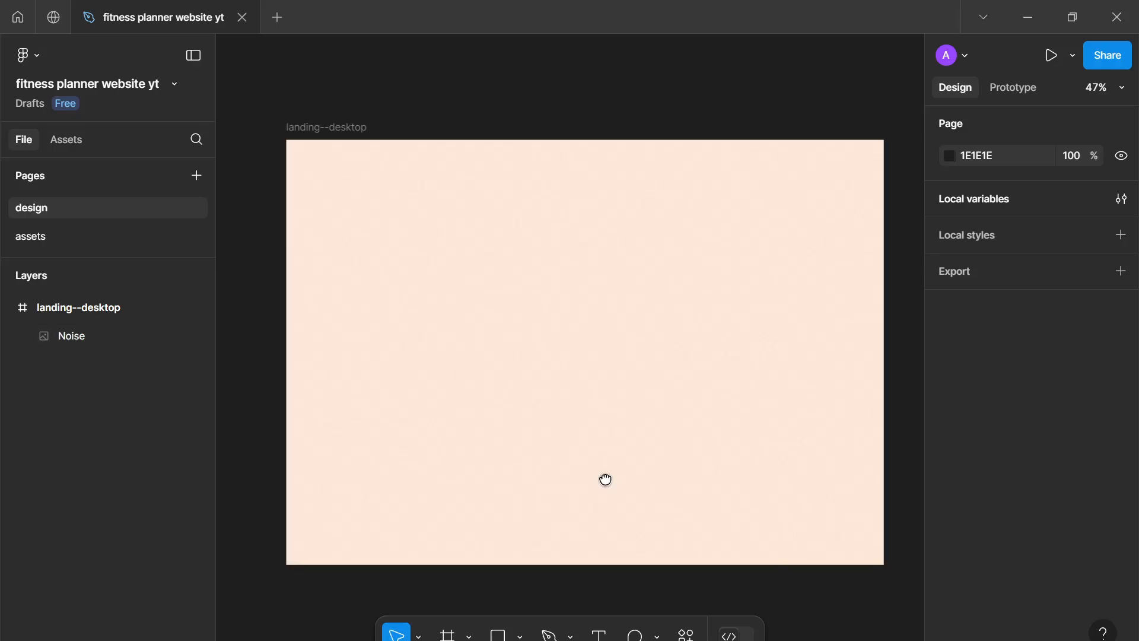
drag(606, 479, 593, 482)
scroll(594, 482, up, 1)
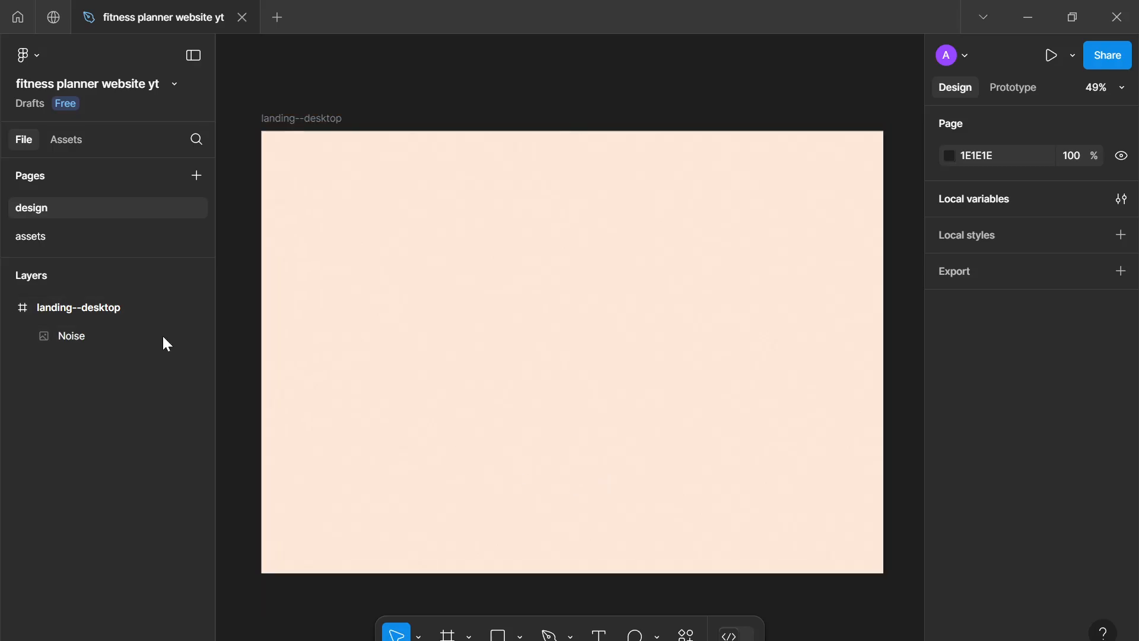
Rename the Noise layer "bg-texture" and lock it
click(110, 335)
double_click(112, 340)
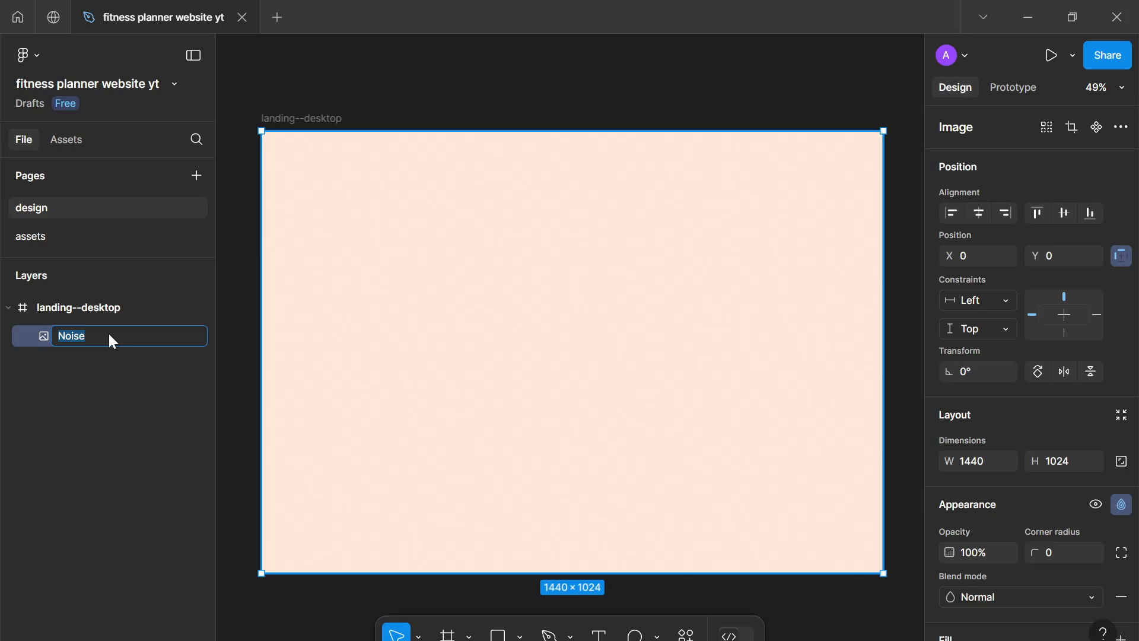
text(bg-texture)
key(Return)
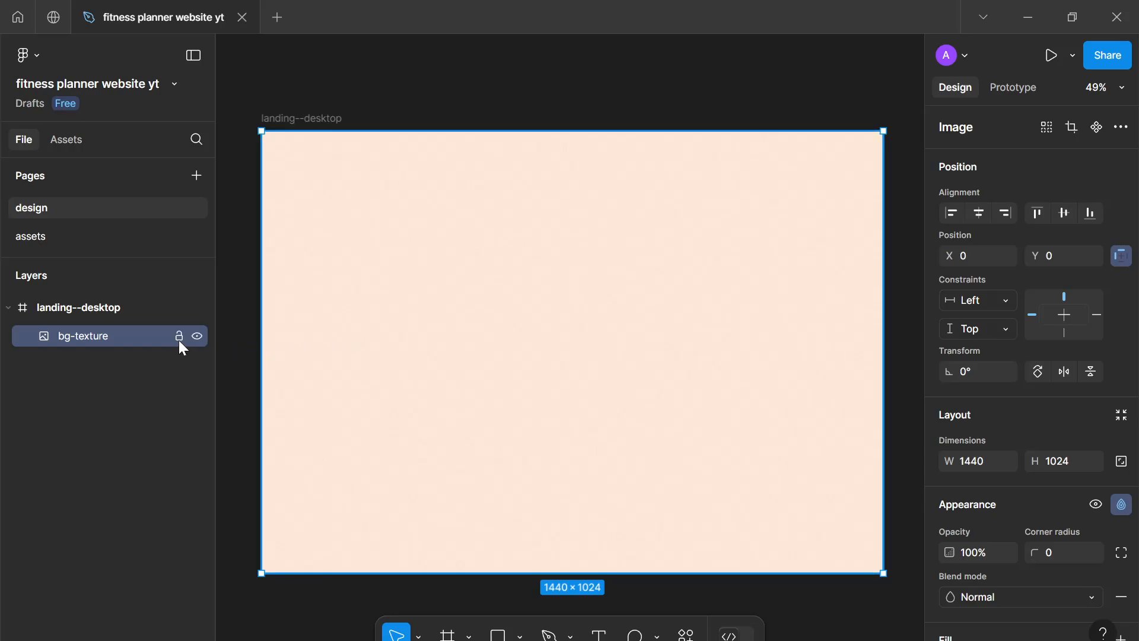
click(179, 341)
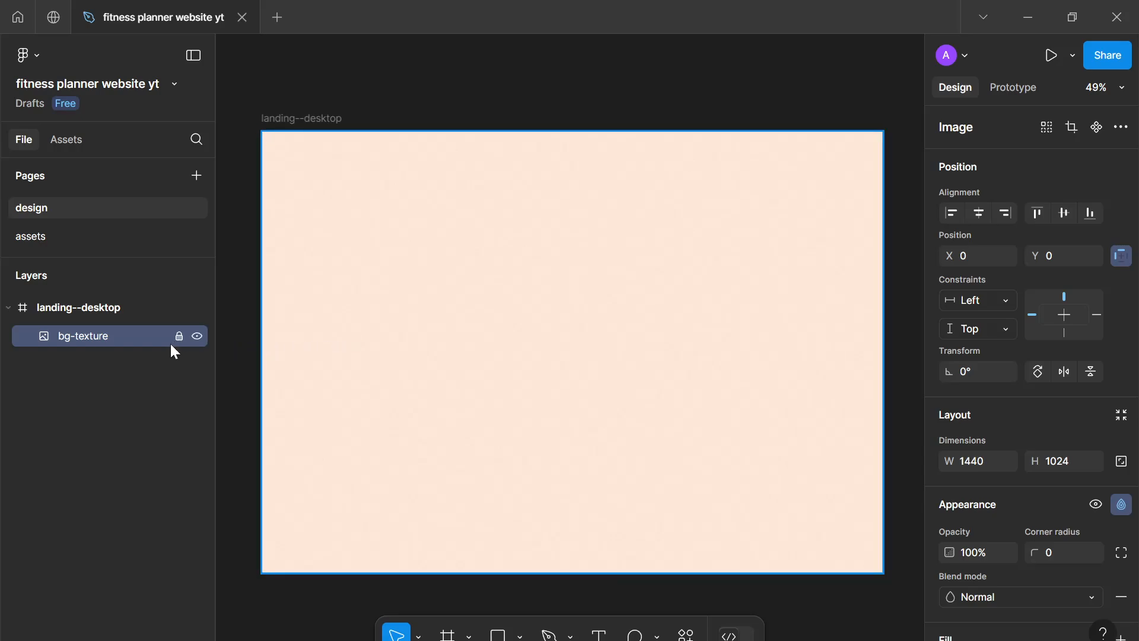
Add a bulleted text list reading "Identity", "Nav links" and "CTA" on the empty canvas beside the landing--desktop frame
drag(303, 372, 303, 375)
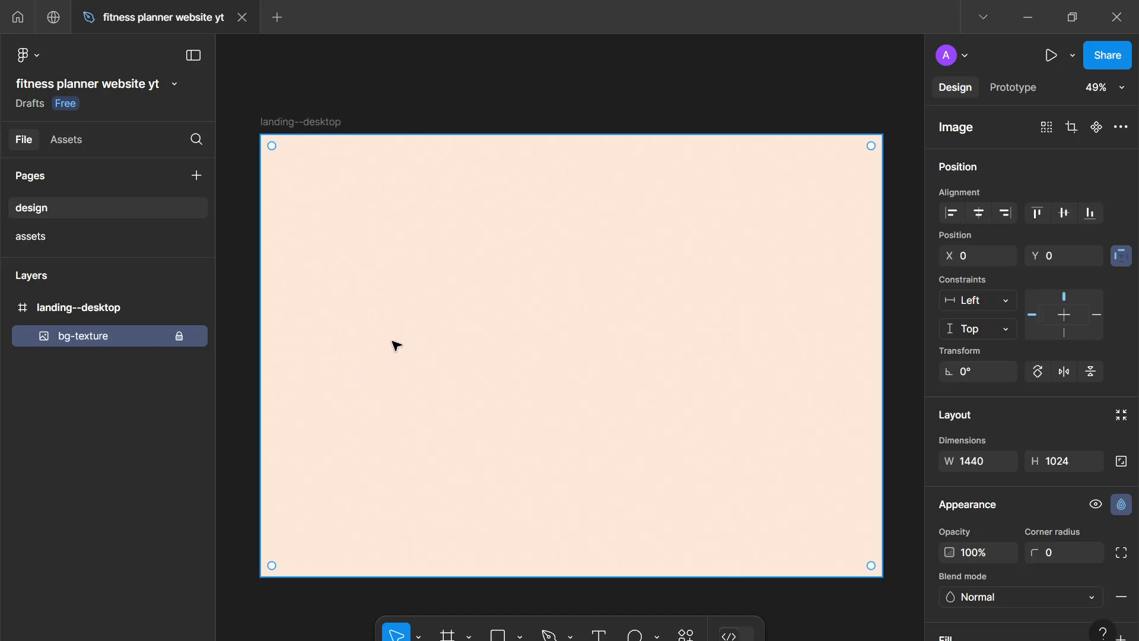
key(t)
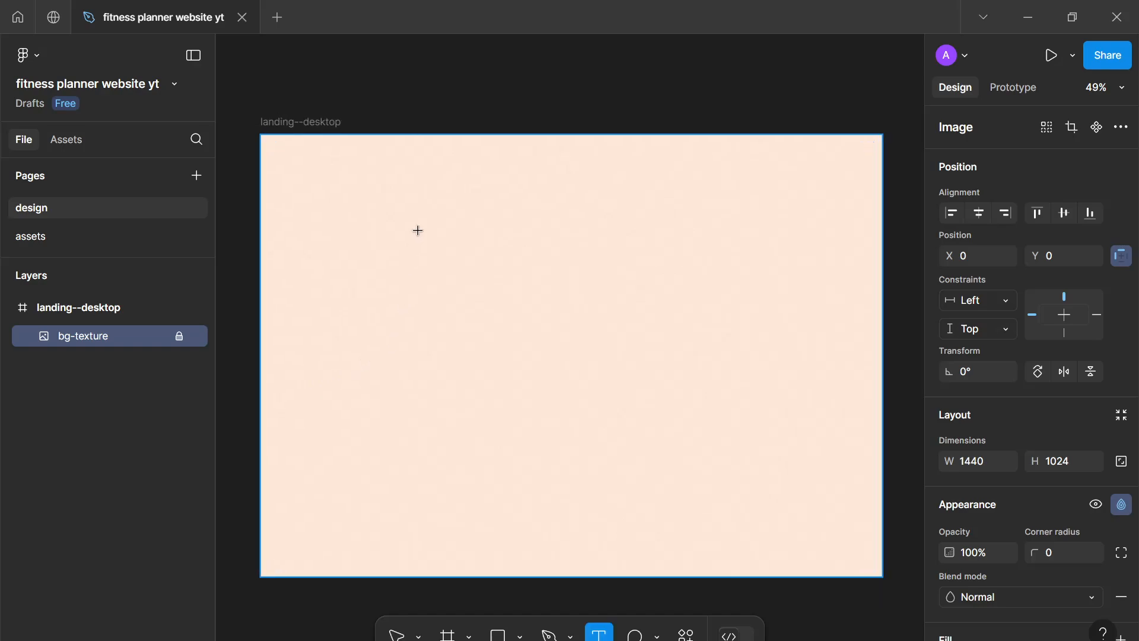
scroll(396, 267, up, 3)
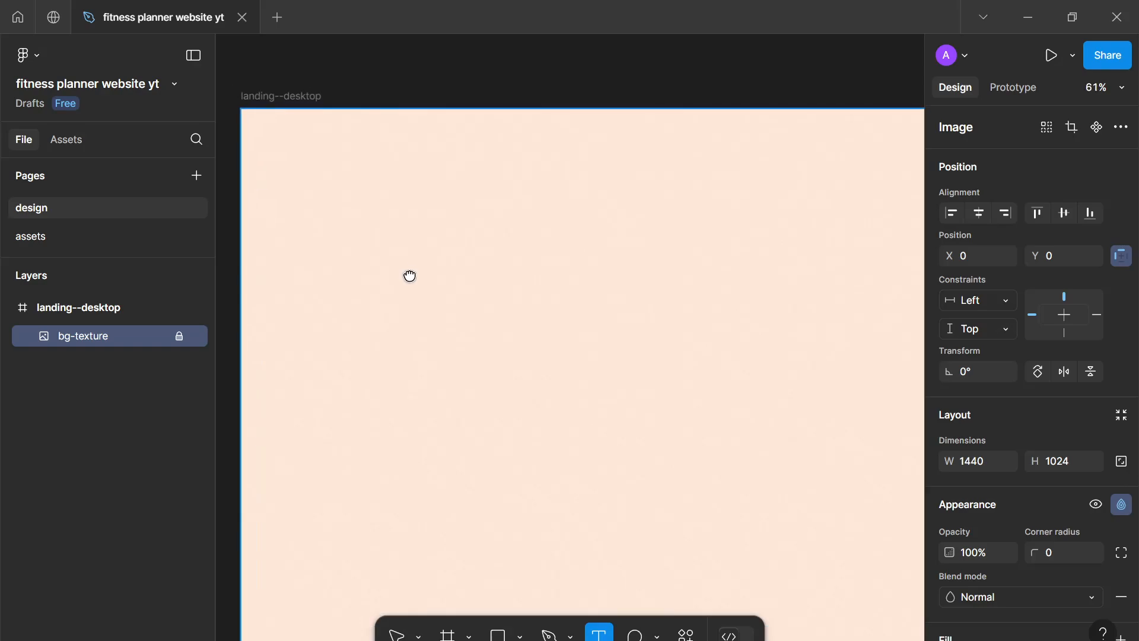
scroll(412, 276, down, 5)
drag(539, 342, 508, 343)
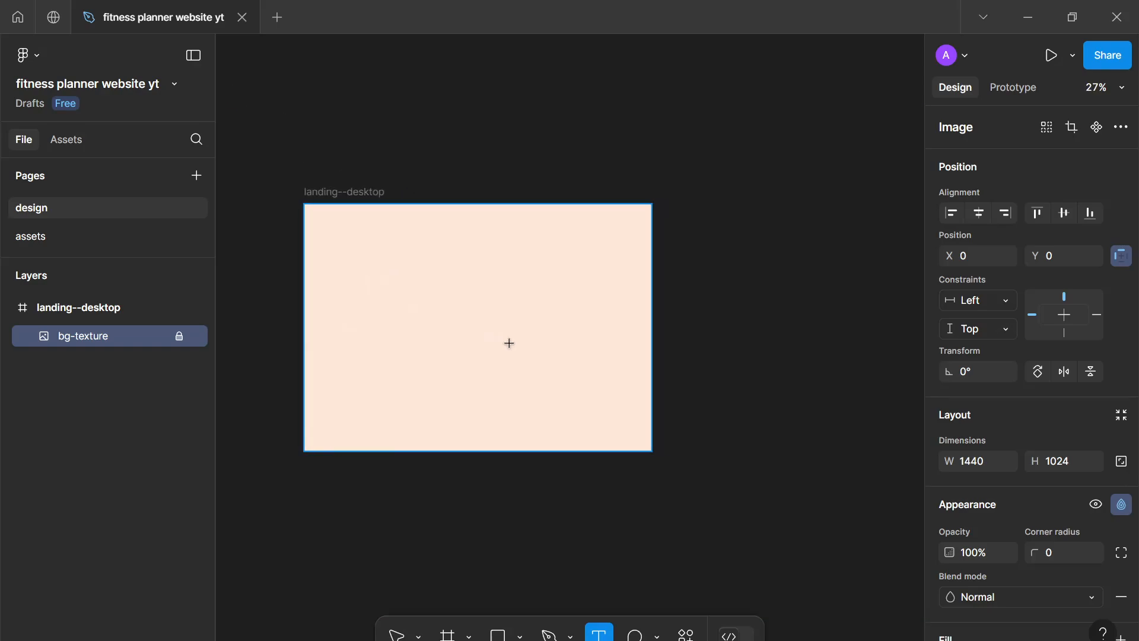
scroll(558, 356, up, 3)
drag(629, 311, 451, 398)
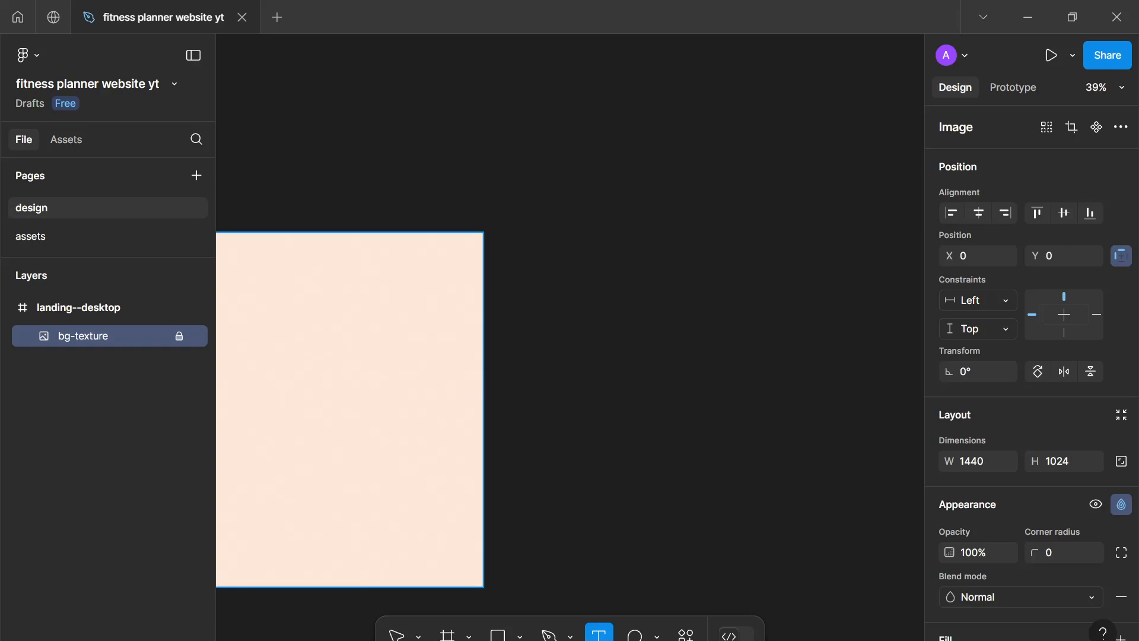
click(506, 268)
scroll(503, 305, up, 5)
drag(503, 305, 520, 414)
scroll(519, 411, up, 2)
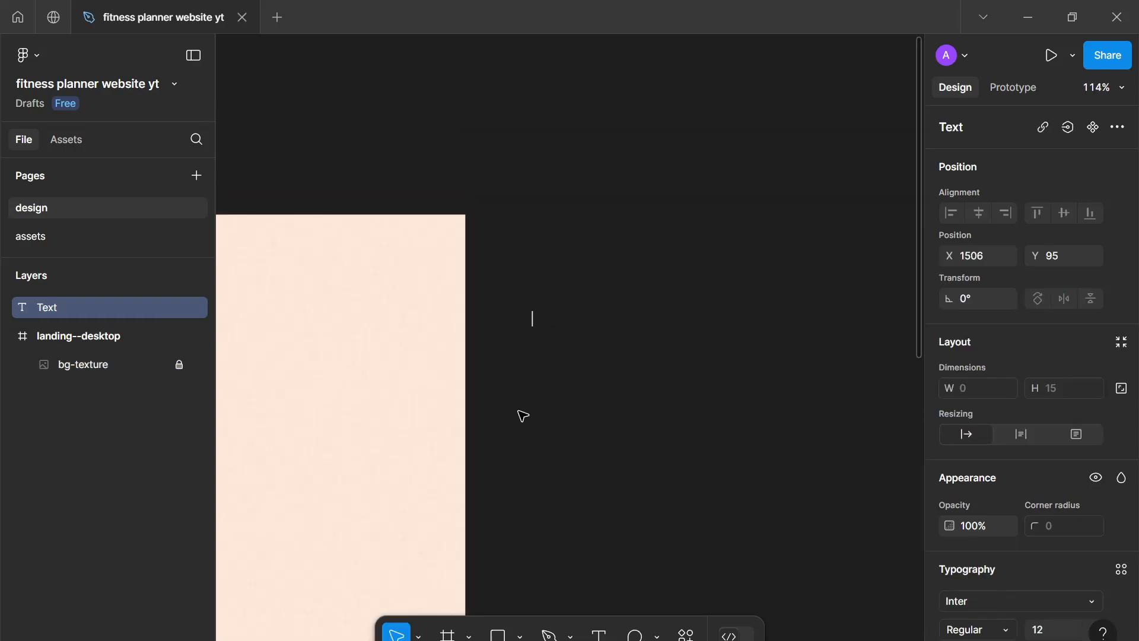
text(• Identity)
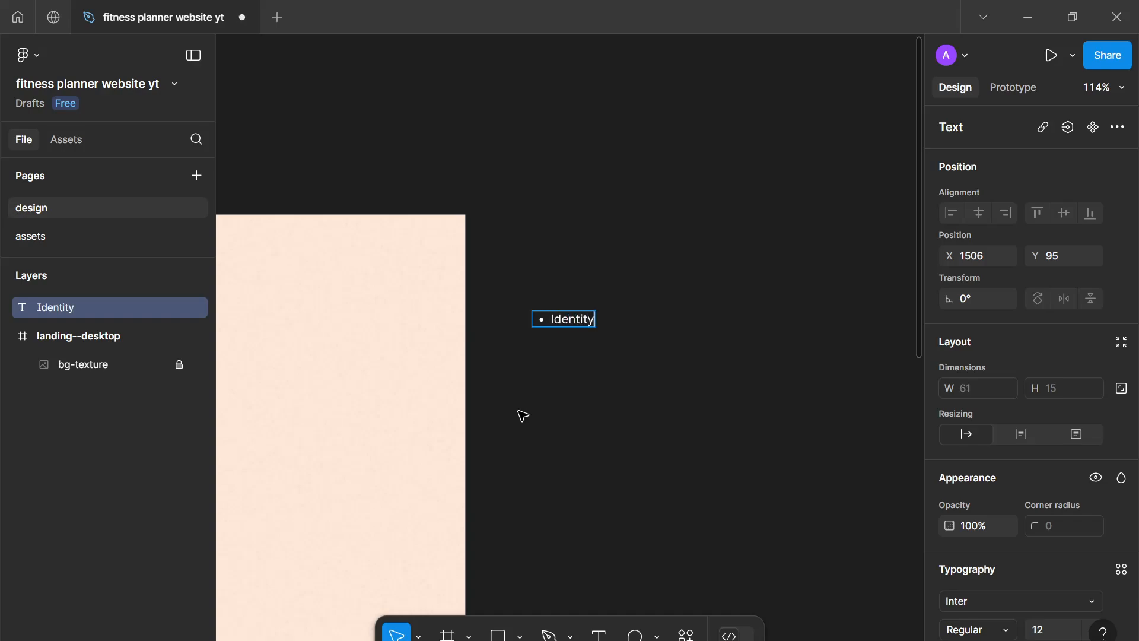
key(Return)
text(Nav)
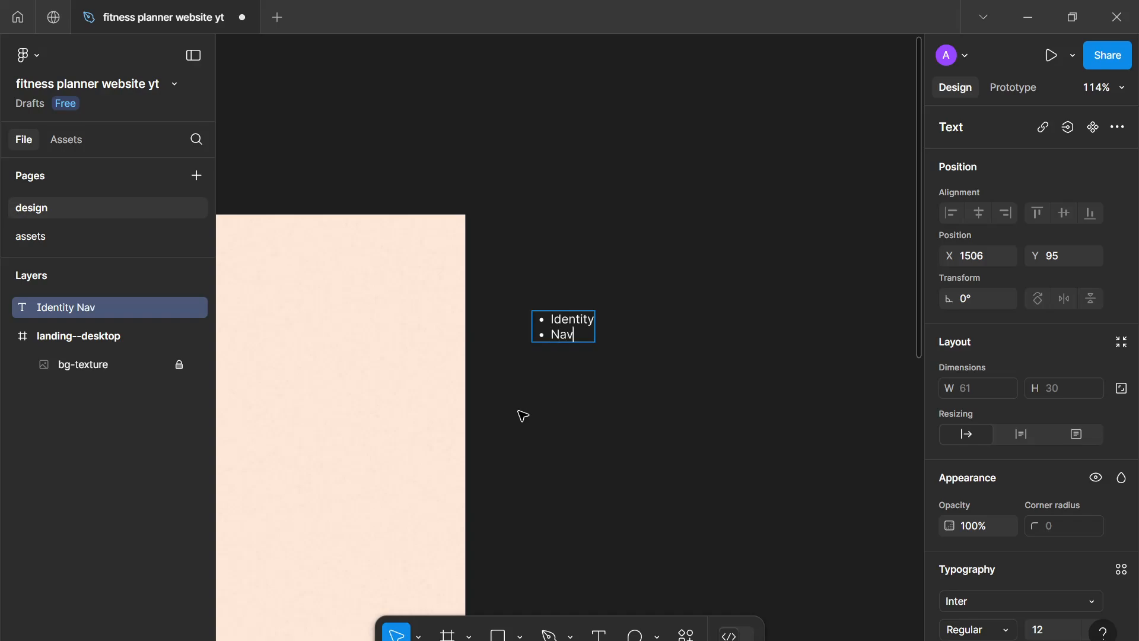
text( links)
key(Return)
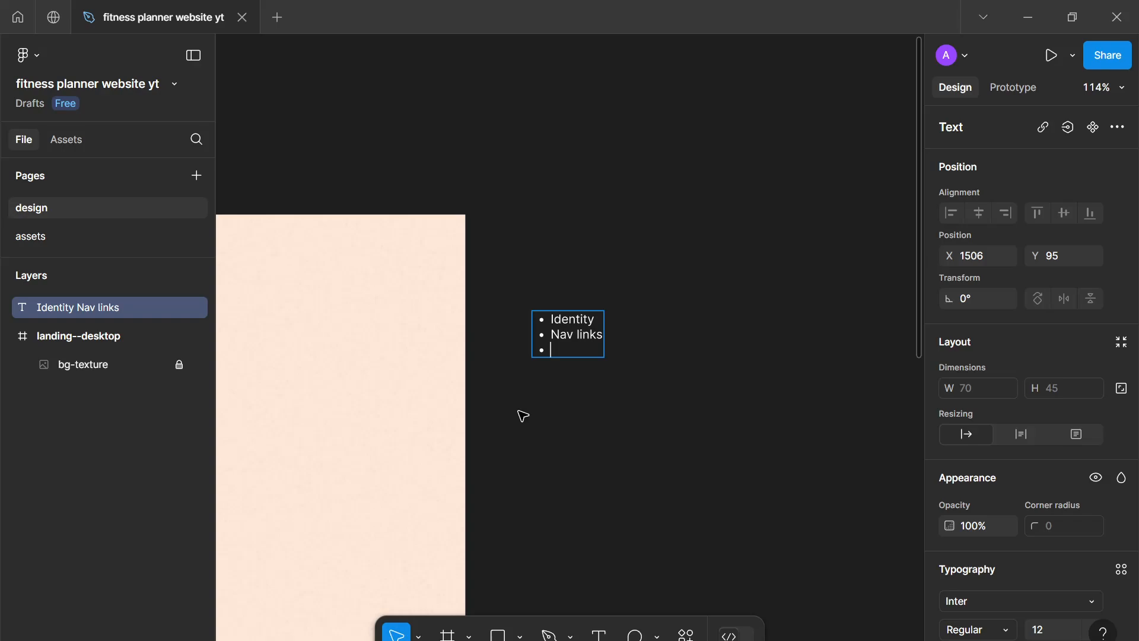
text(CTA)
key(Escape)
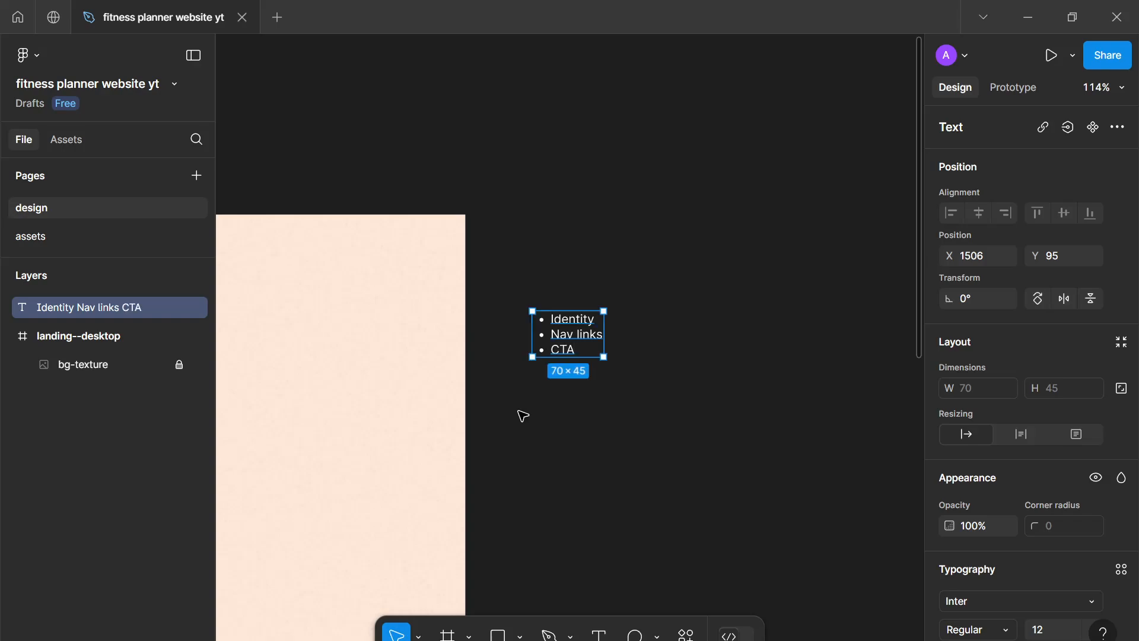
Copy the orange-red logo from the assets page and paste it into the landing--desktop frame on the design page
scroll(522, 415, down, 5)
scroll(554, 406, down, 3)
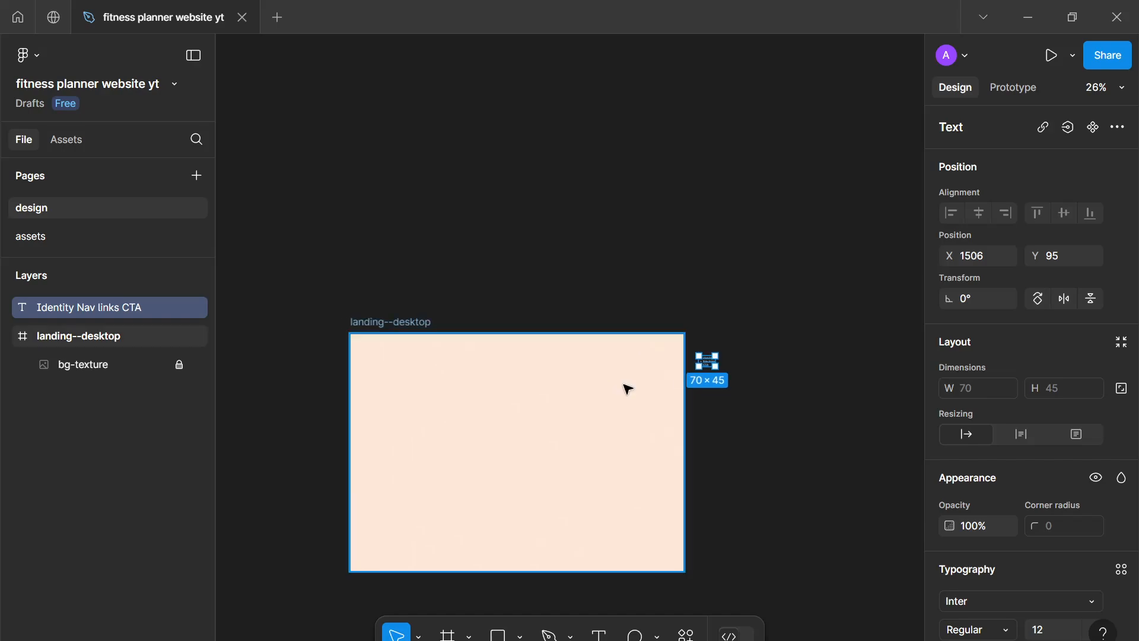
click(88, 234)
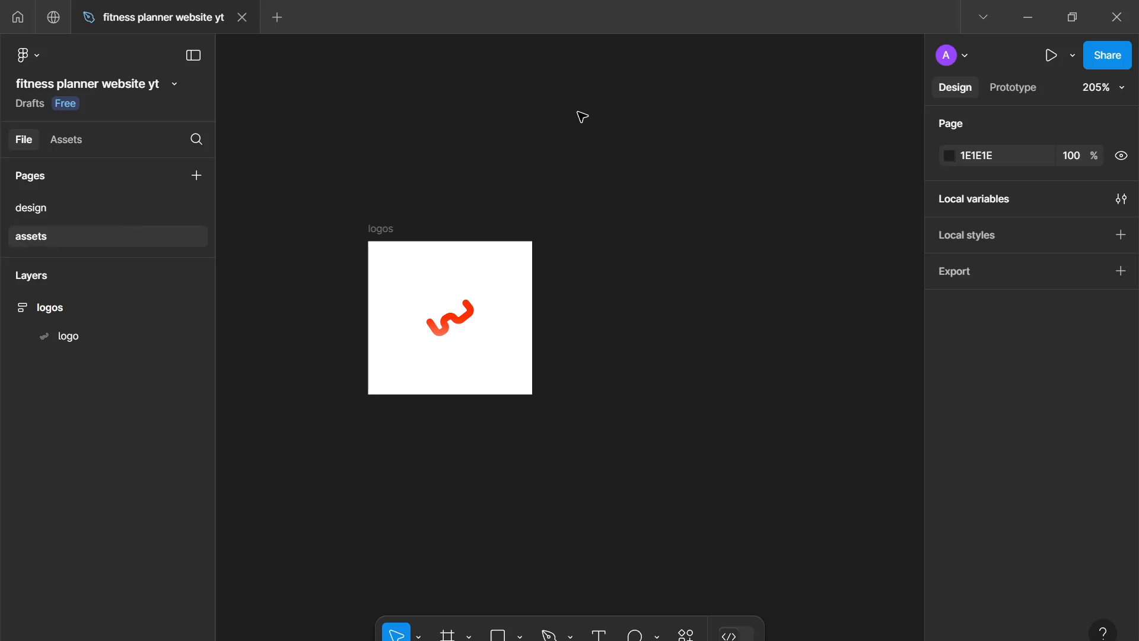
click(462, 325)
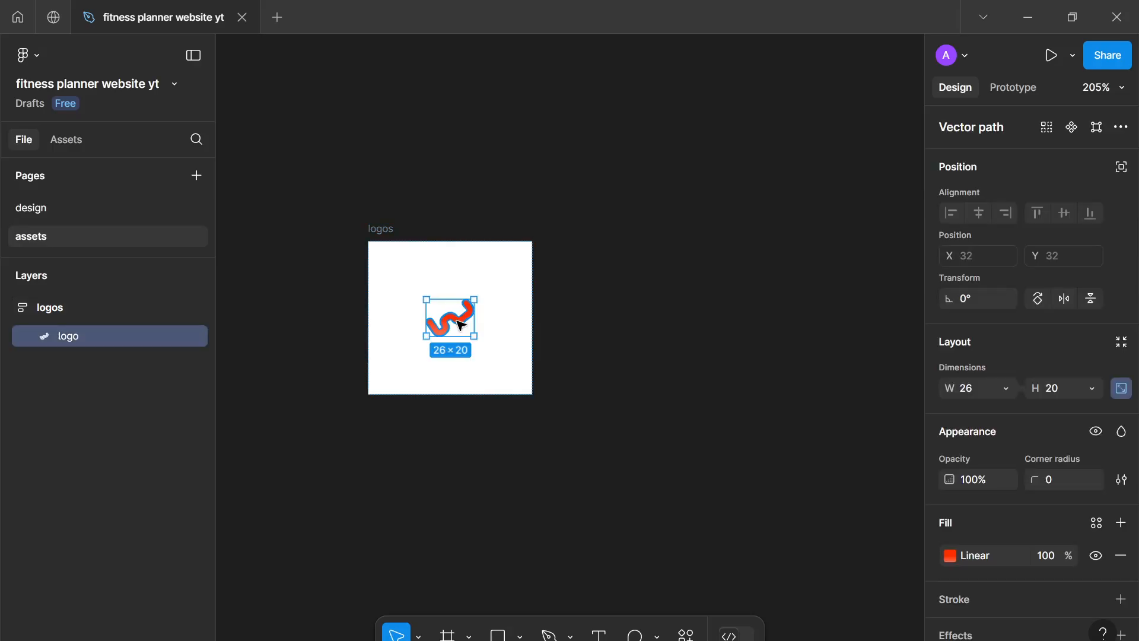
scroll(463, 315, up, 5)
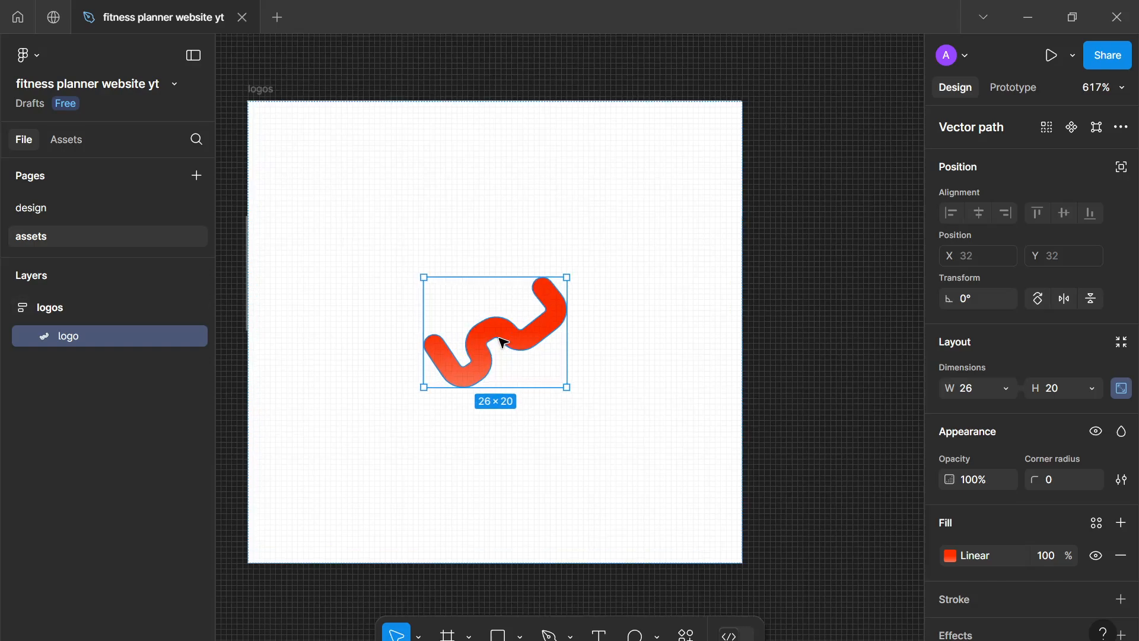
scroll(500, 338, up, 3)
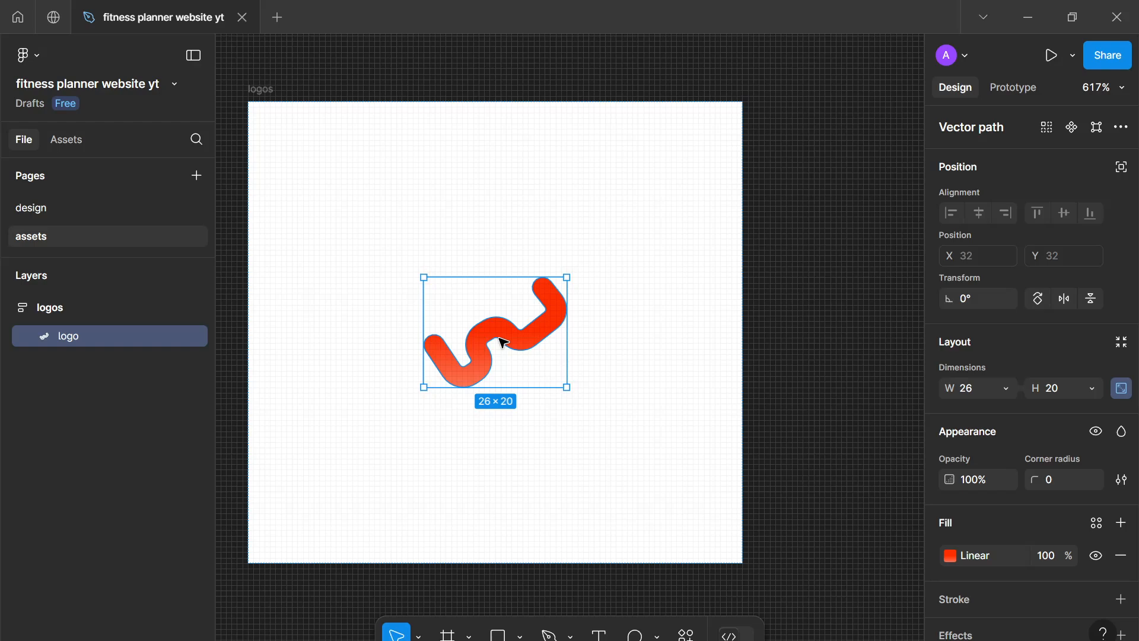
click(123, 210)
click(410, 322)
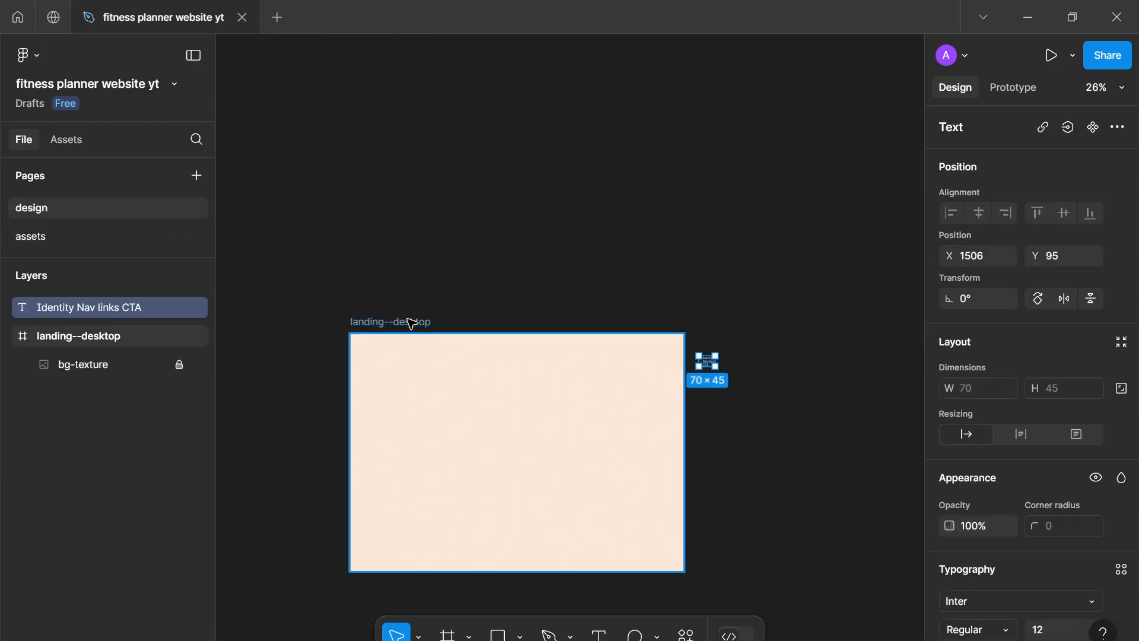
key(ctrl+v)
scroll(422, 321, up, 3)
scroll(421, 222, down, 3)
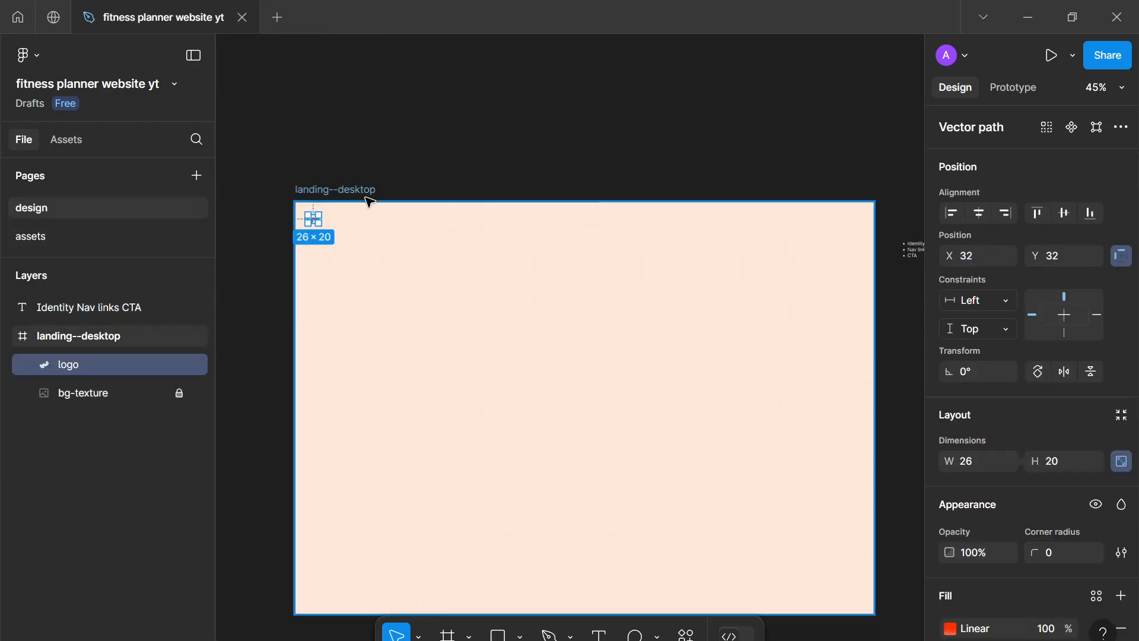
Move the logo inside the landing--desktop frame to about X 100, Y 79
scroll(292, 254, up, 5)
click(419, 203)
scroll(419, 203, down, 5)
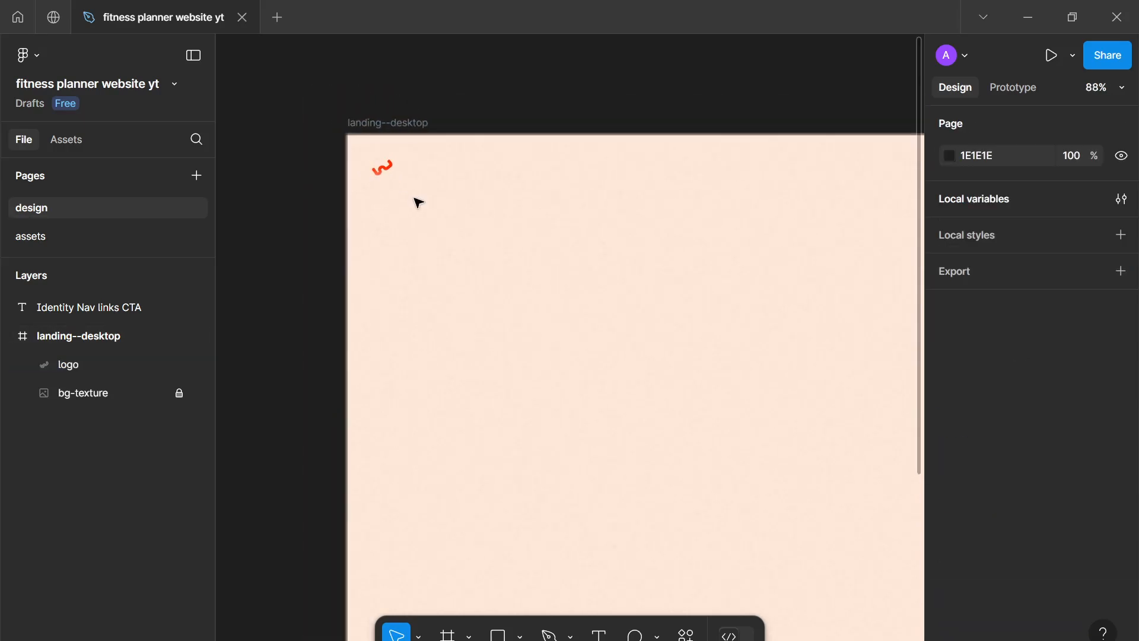
scroll(828, 349, right, 2)
scroll(803, 213, up, 5)
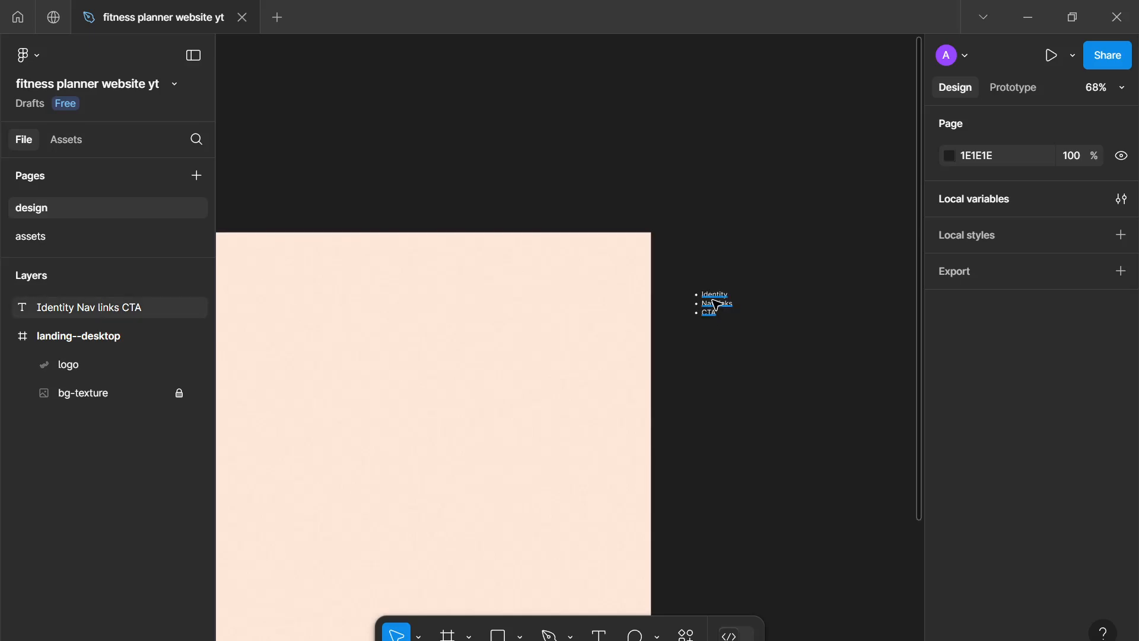
scroll(541, 405, left, 2)
scroll(558, 409, down, 5)
scroll(306, 356, up, 8)
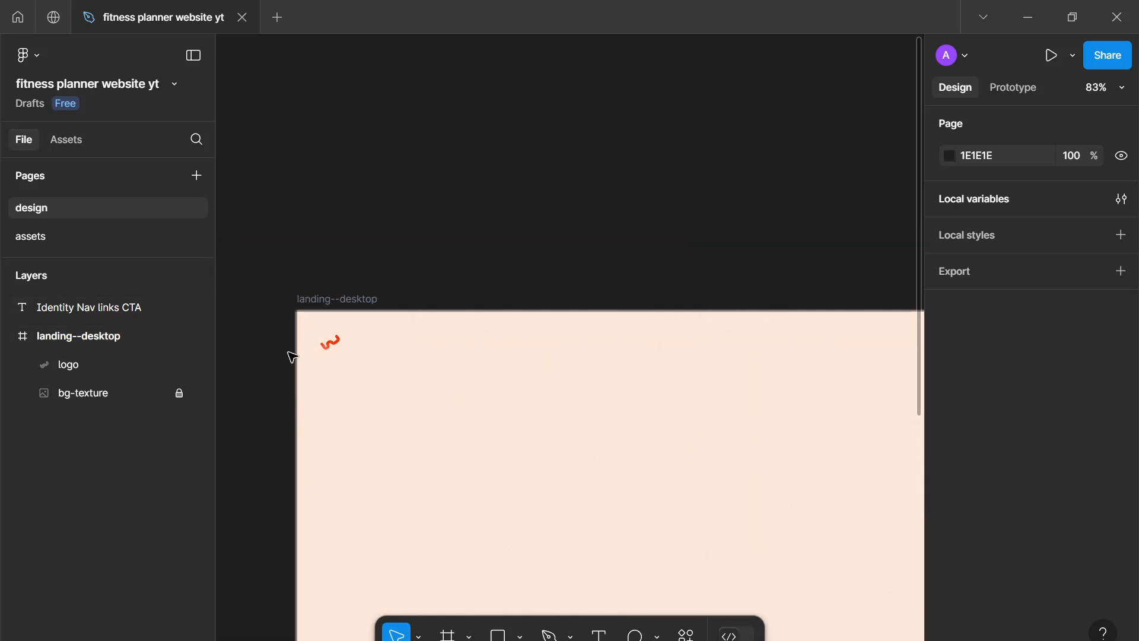
drag(305, 336, 399, 384)
Add a text layer reading "Workout" just beside the logo, at about X 137, Y 89
key(t)
click(409, 377)
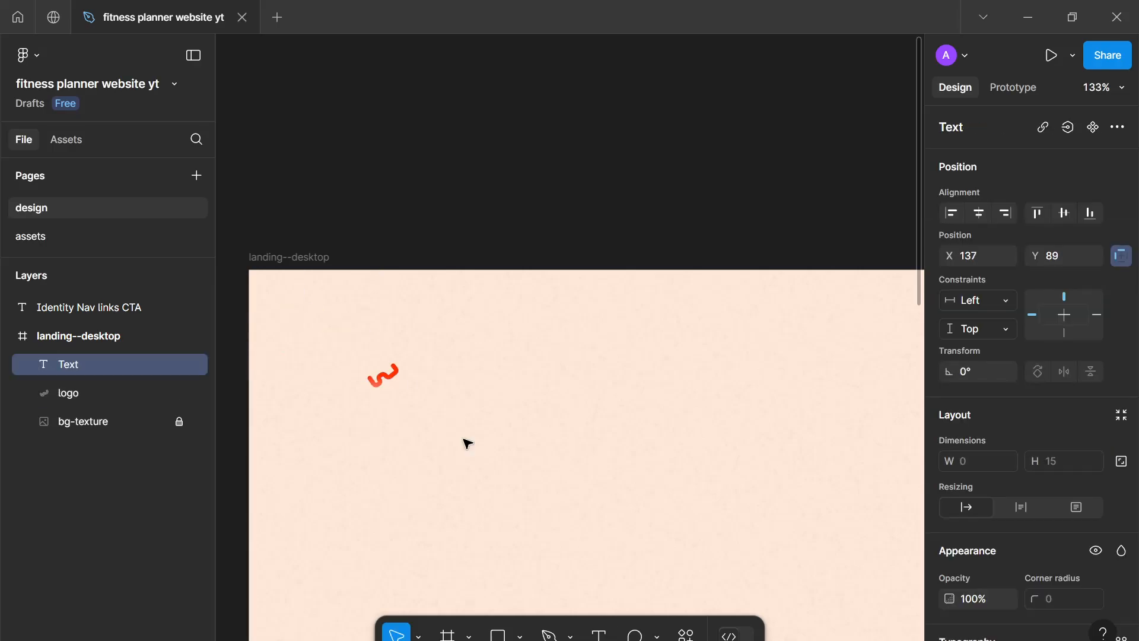
text(Workout)
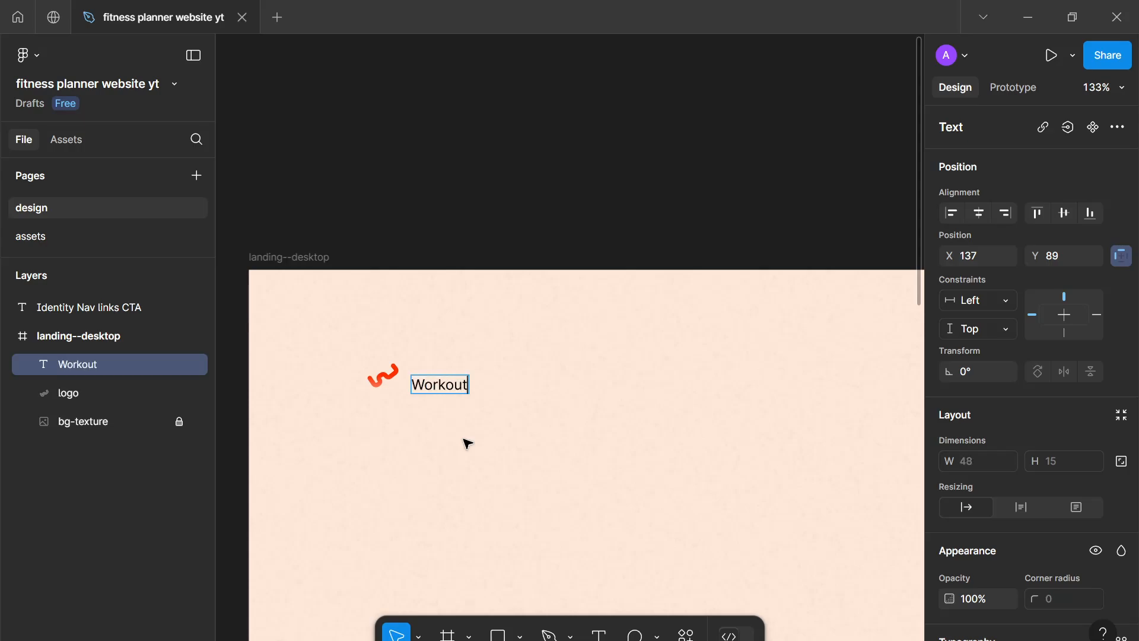
key(Escape)
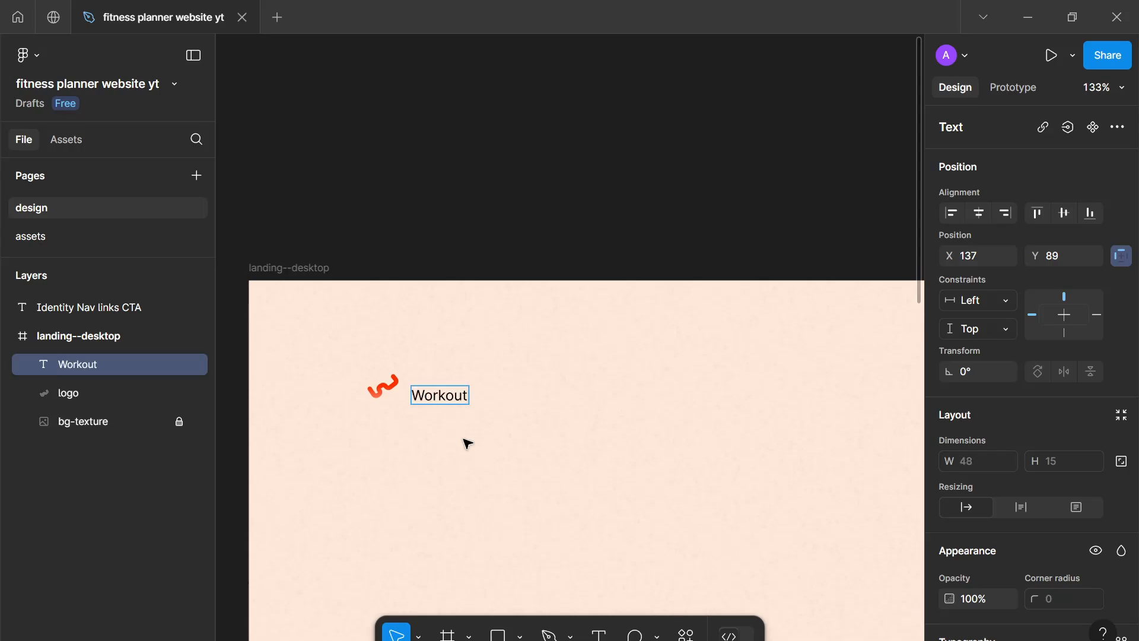
scroll(465, 439, up, 4)
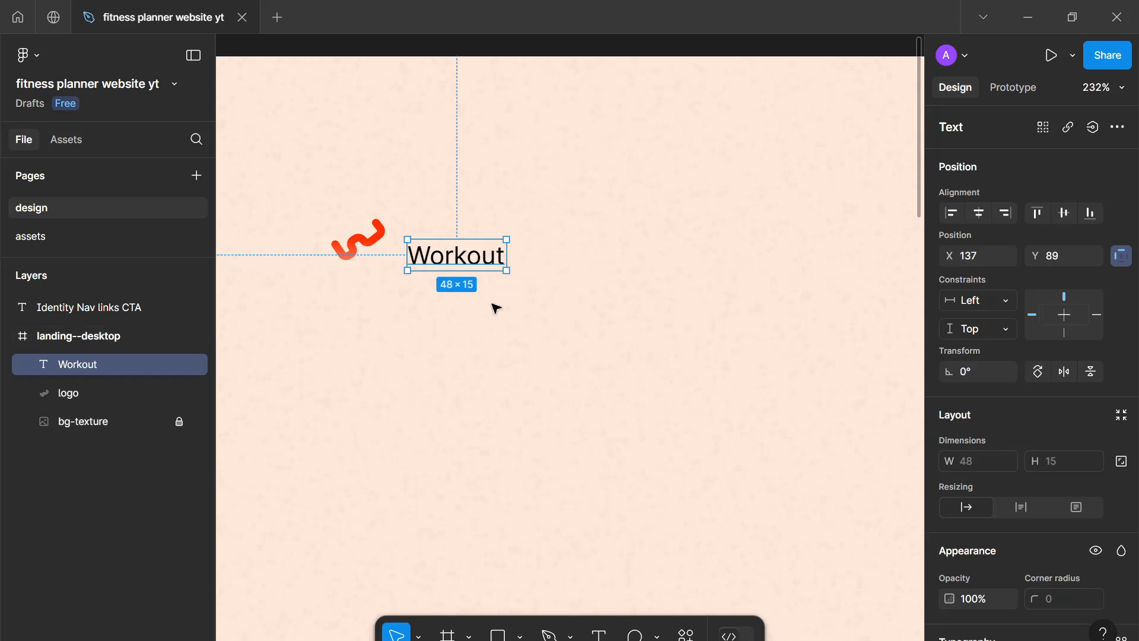
Set the Workout text's font size to 16 and place it level with the logo at about X 141, Y 80
drag(483, 263, 483, 252)
scroll(1023, 525, down, 3)
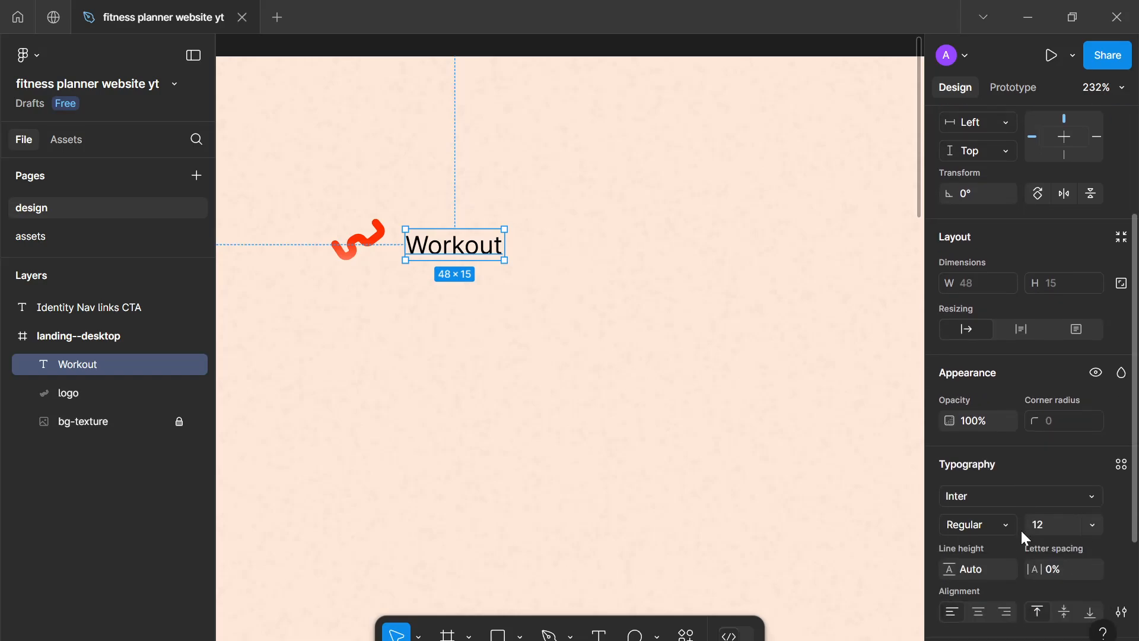
click(1030, 528)
key(Up)
key(Up)
key(Up)
key(Up)
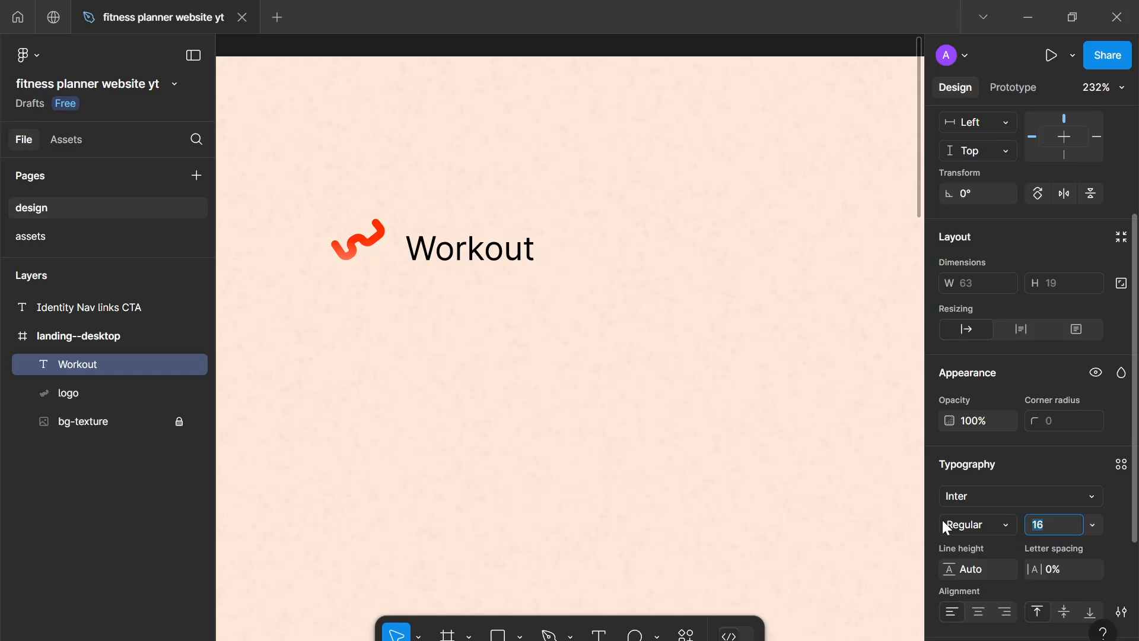
click(358, 240)
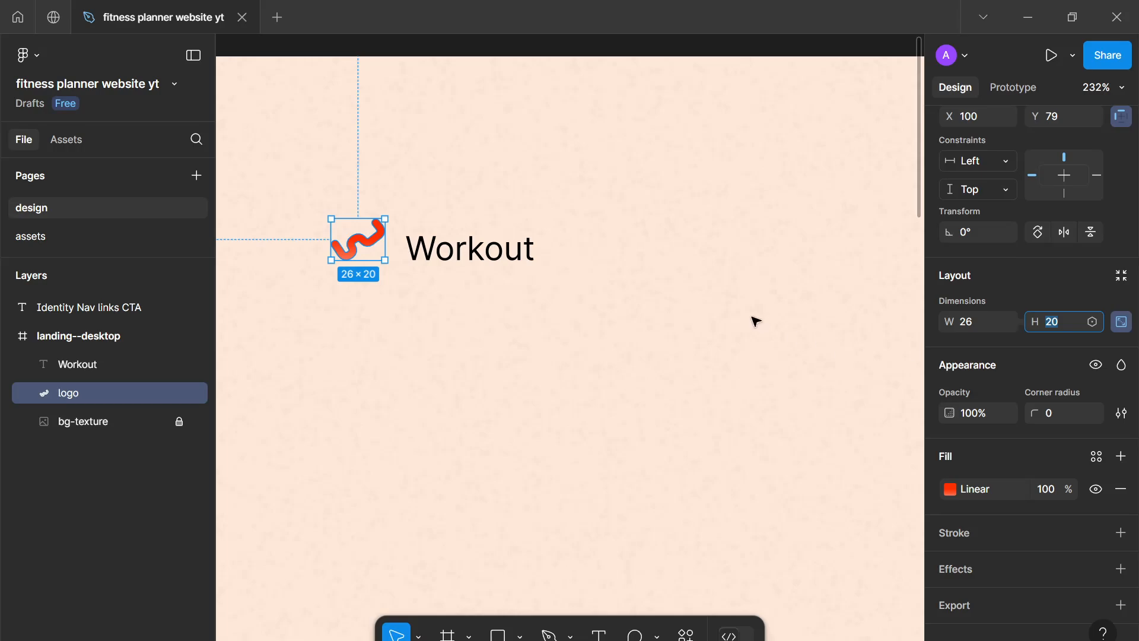
drag(487, 264, 497, 256)
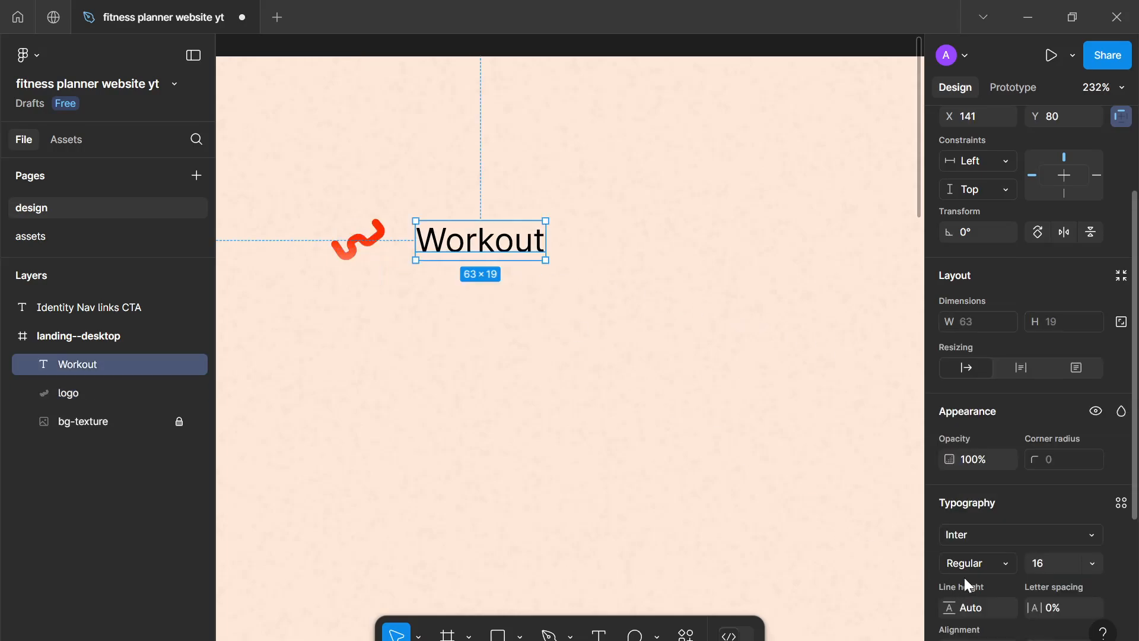
Change the Workout text's font to Bebas Neue and its size to 18
click(977, 536)
text(bebas)
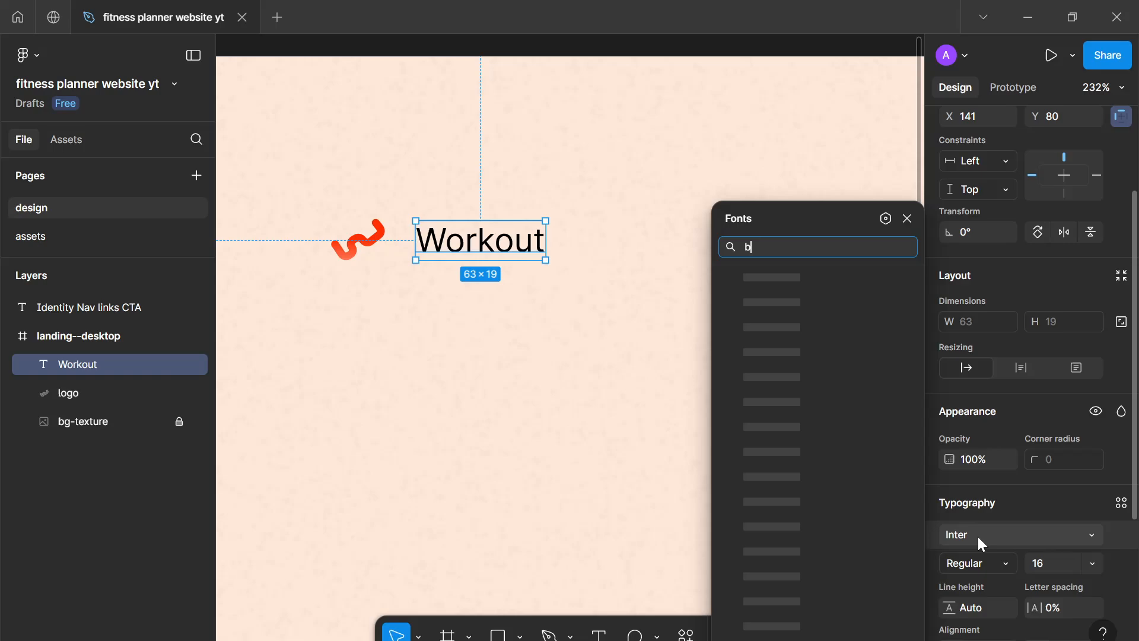
key(Return)
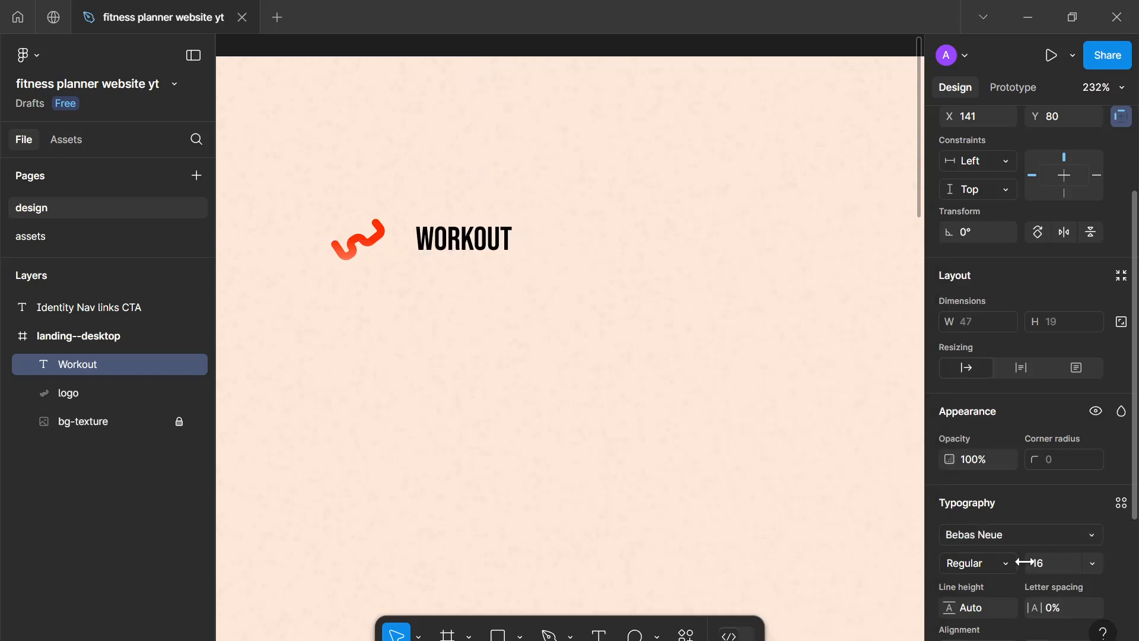
click(1053, 562)
key(Up)
key(Up)
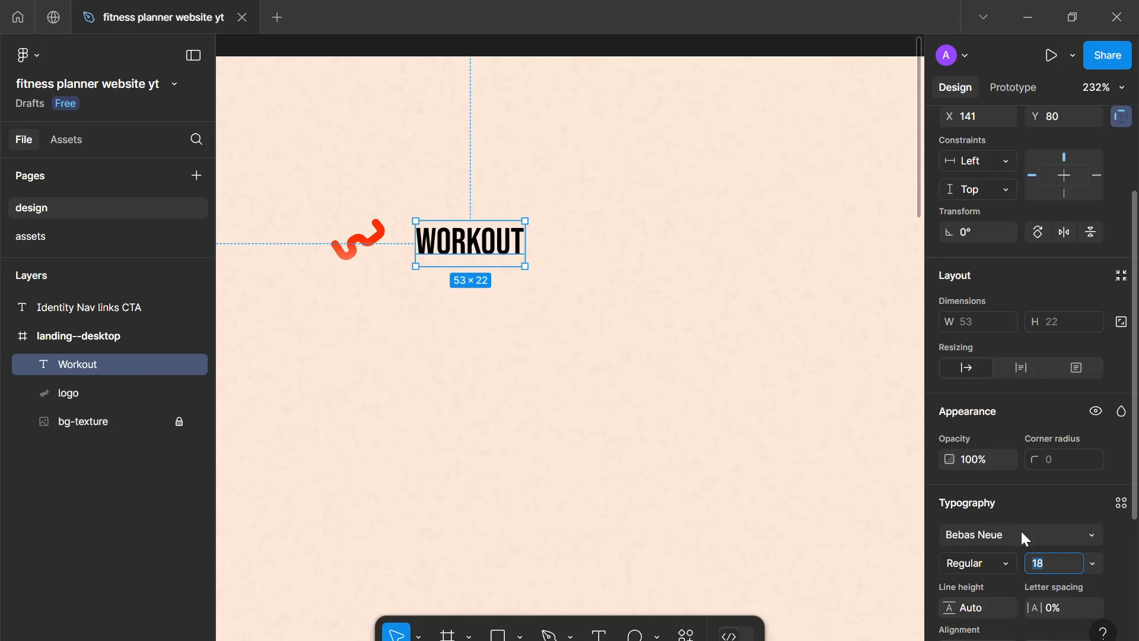
scroll(1020, 531, down, 3)
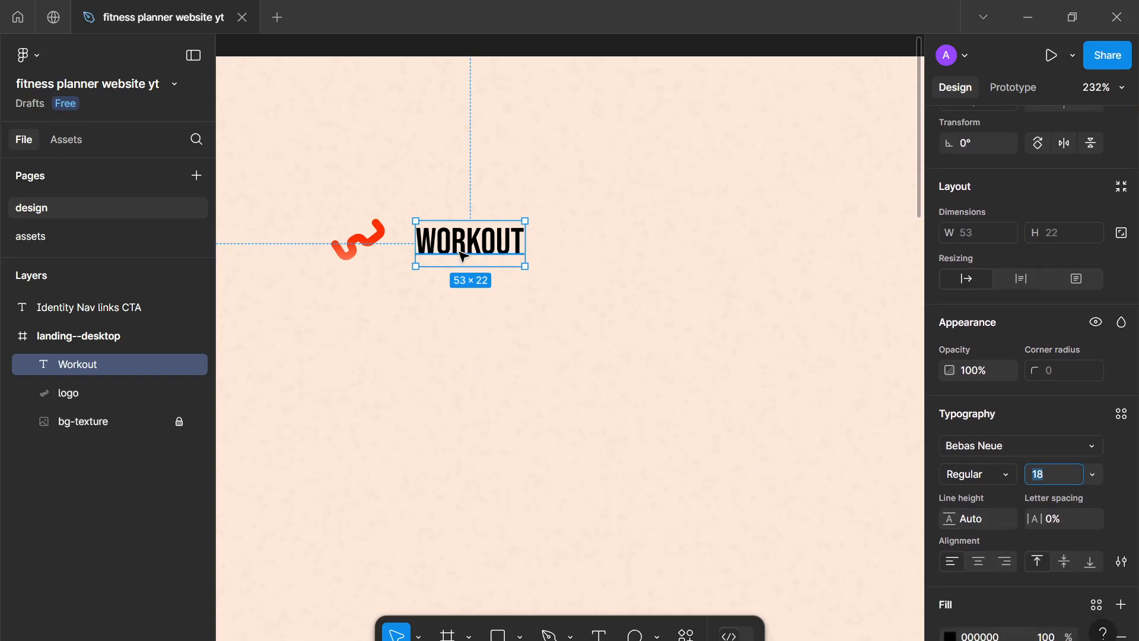
drag(464, 255, 497, 282)
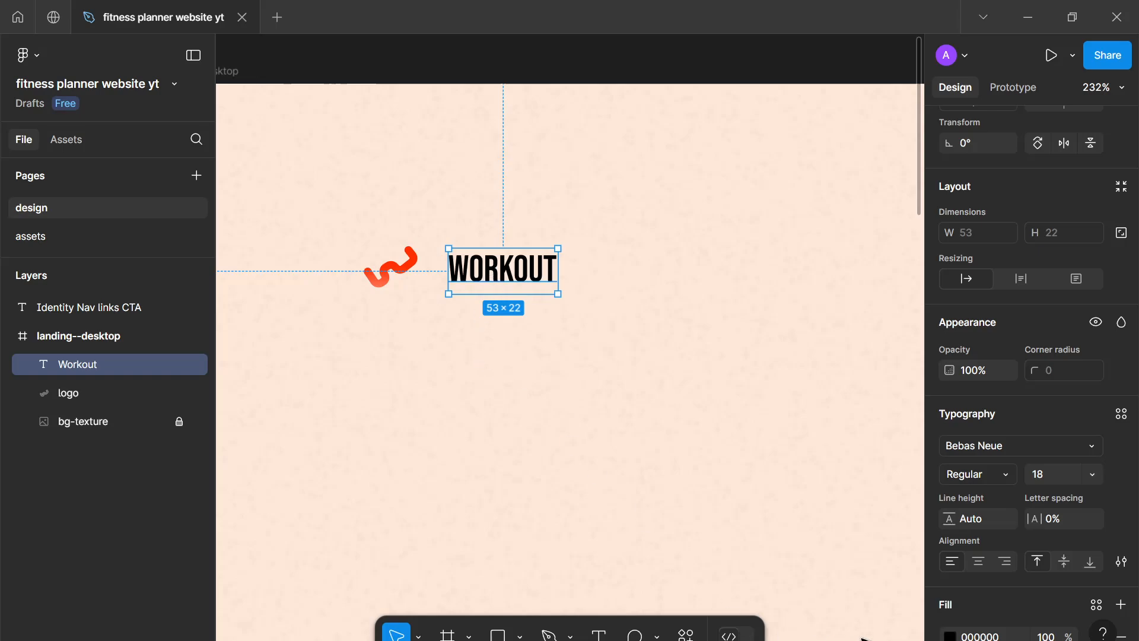
scroll(409, 366, down, 6)
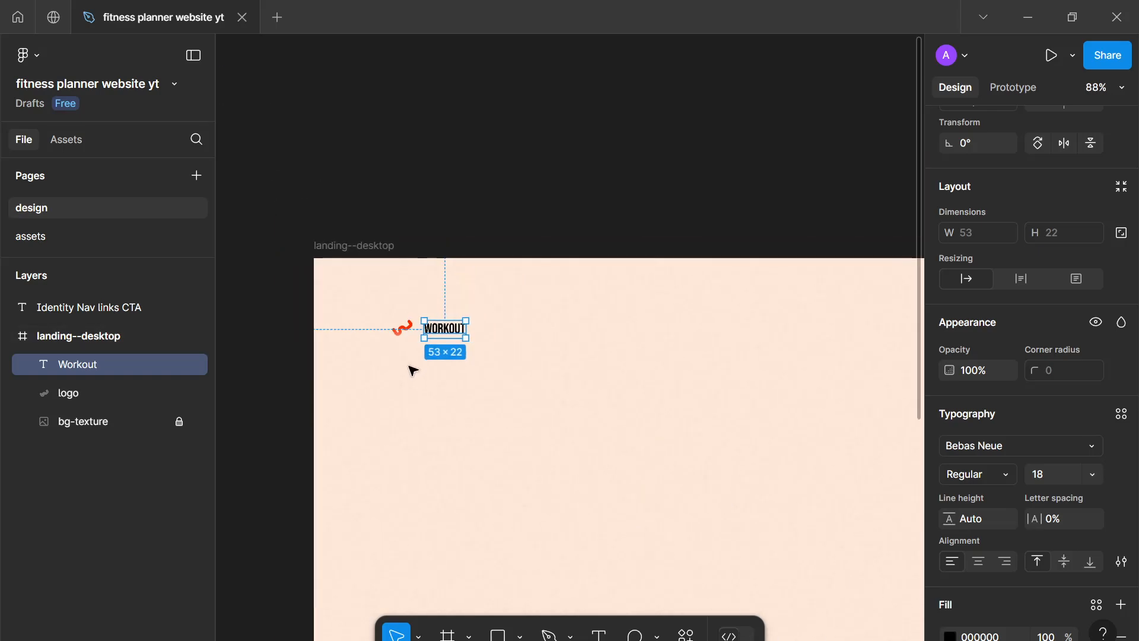
drag(509, 439, 435, 301)
scroll(473, 338, up, 6)
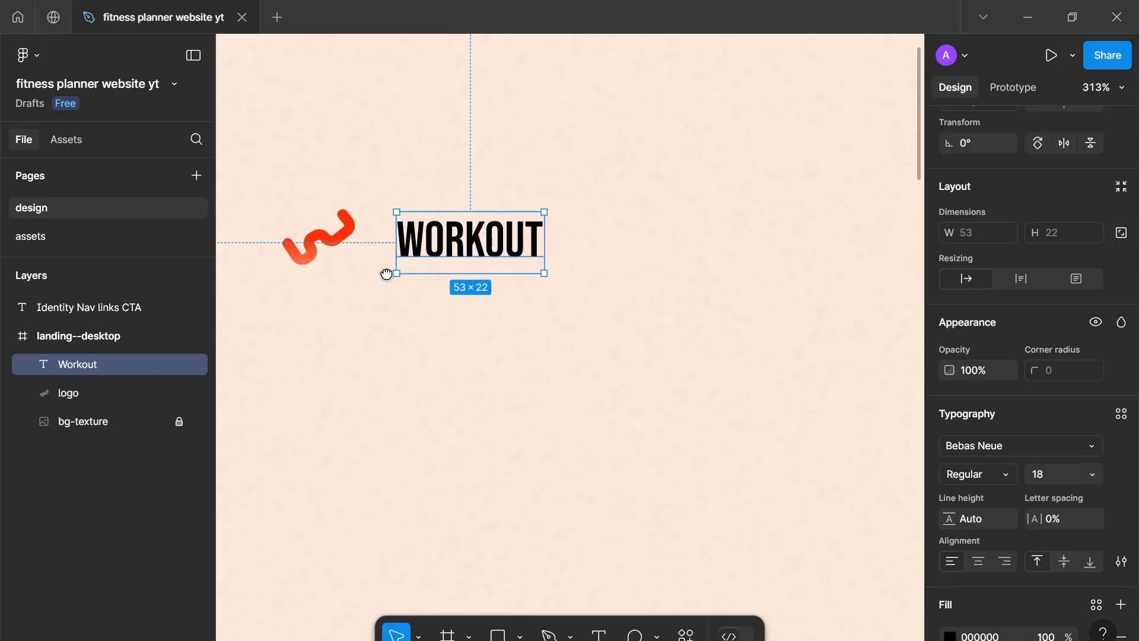
Try font sizes between 16 and 21 on the Workout text, settling on 18
scroll(387, 272, up, 2)
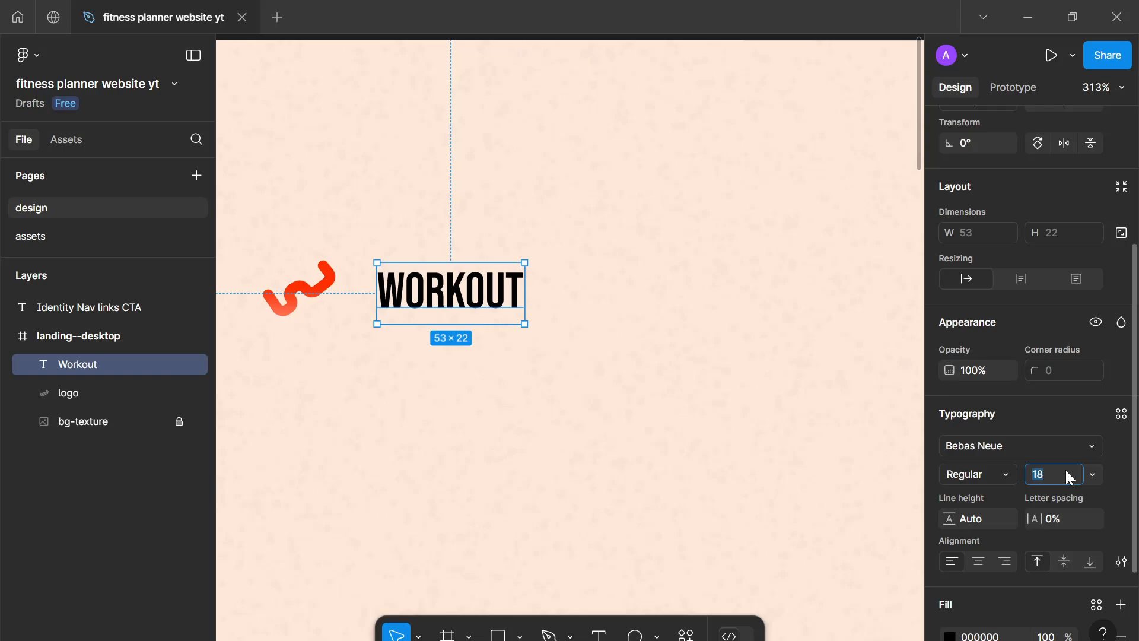
key(Up)
key(Up)
key(Up)
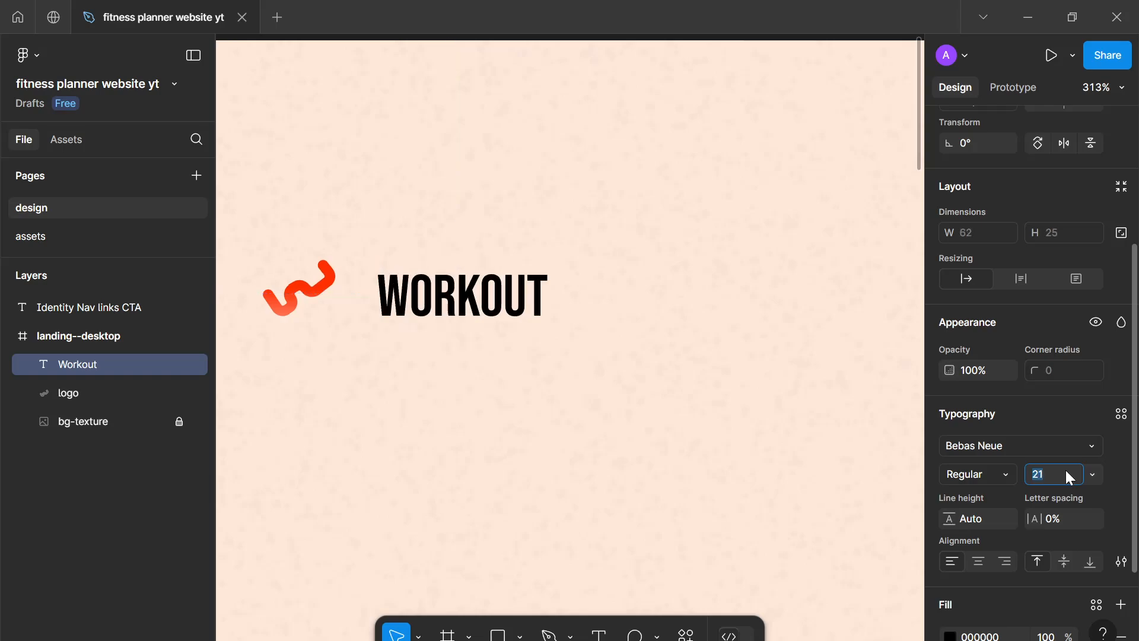
key(Down)
key(Down)
key(Down)
key(Down)
key(Down)
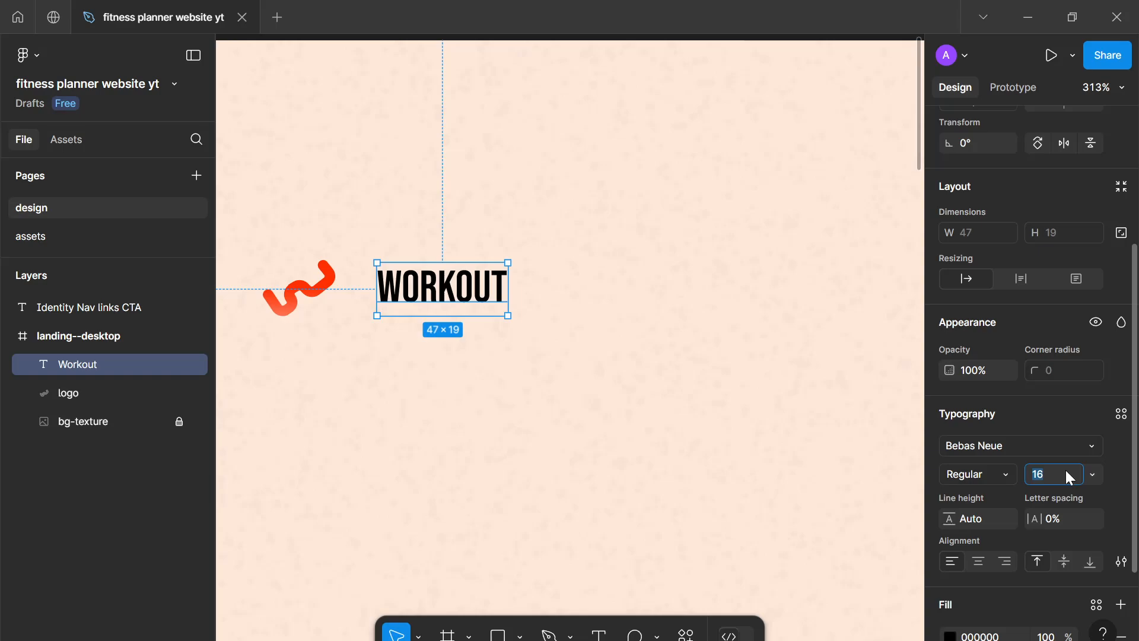
key(Up)
key(Up)
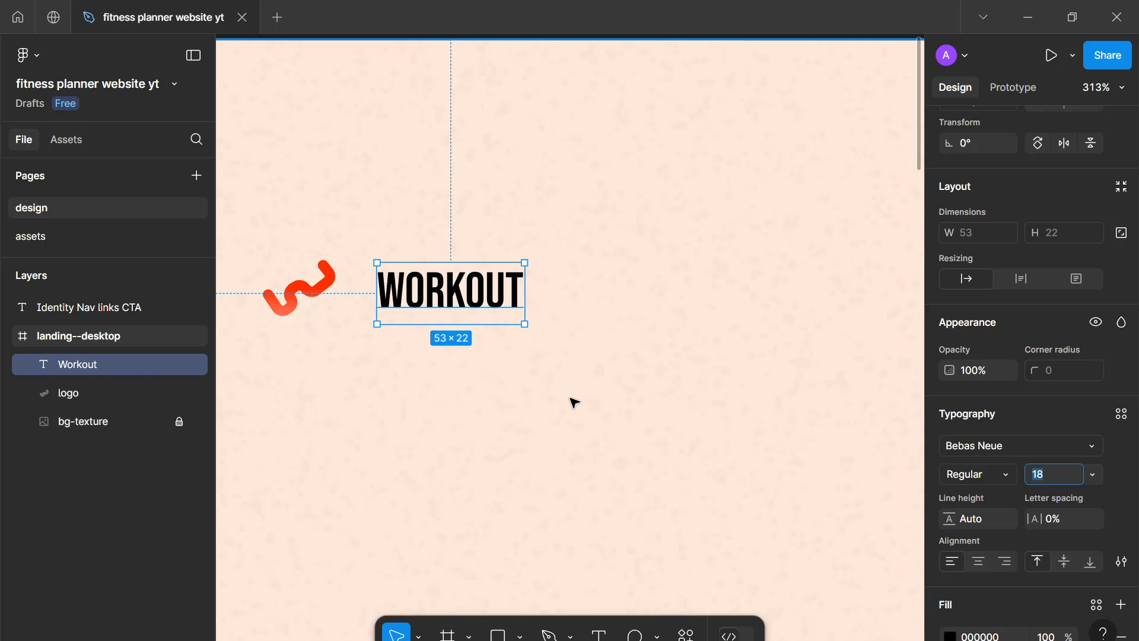
Wrap the logo and the Workout text together in an auto layout frame
click(570, 399)
scroll(570, 398, down, 1)
drag(570, 398, 400, 273)
key(shift+a)
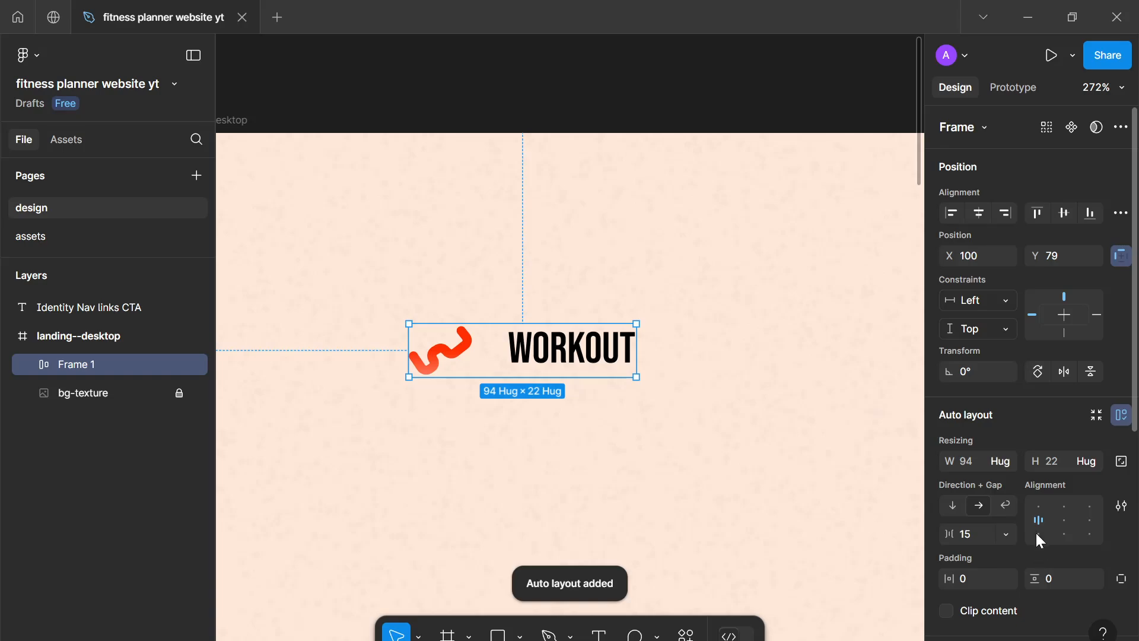
Set the gap between the logo and the Workout text to 8
key(Down)
key(Down)
key(Down)
key(Down)
key(Down)
key(Down)
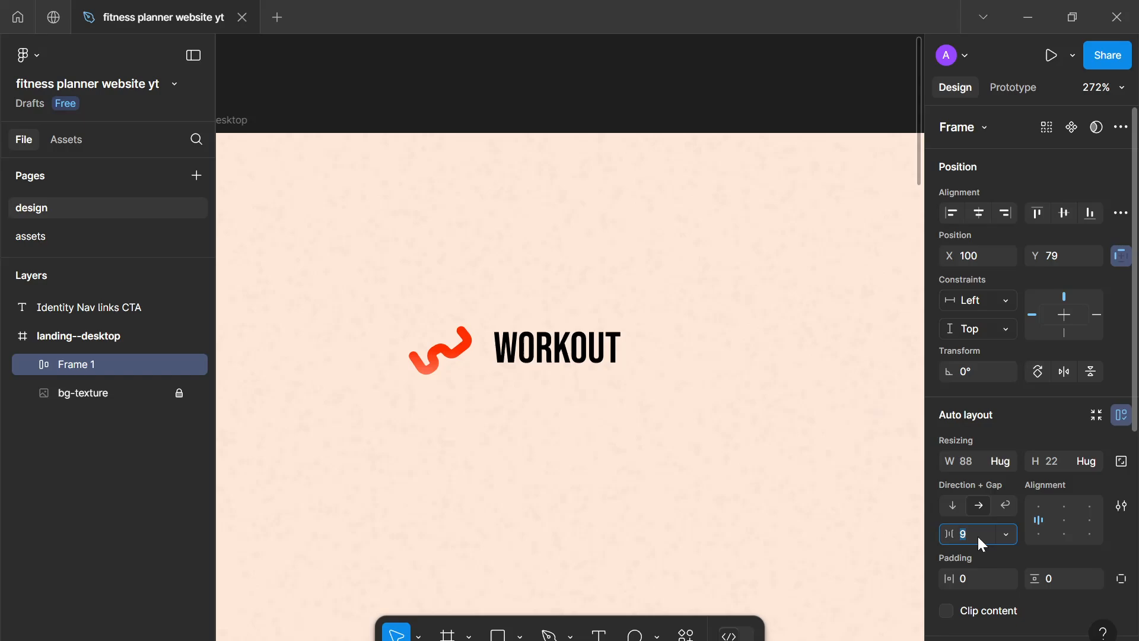
key(Down)
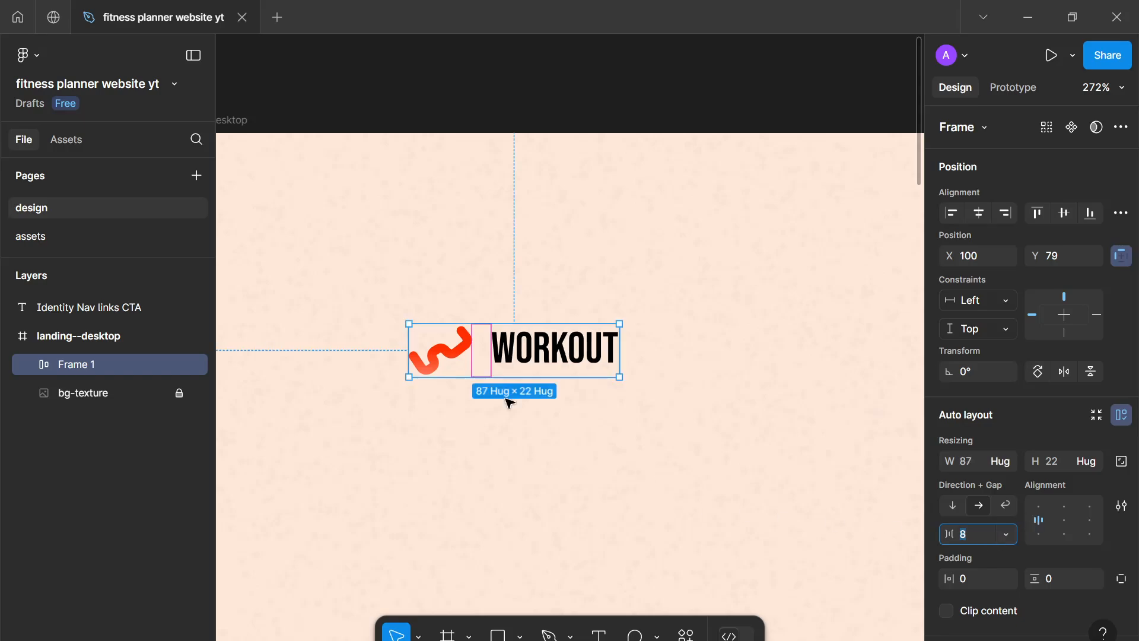
Rename the auto layout frame holding the logo and wordmark as identity
double_click(67, 372)
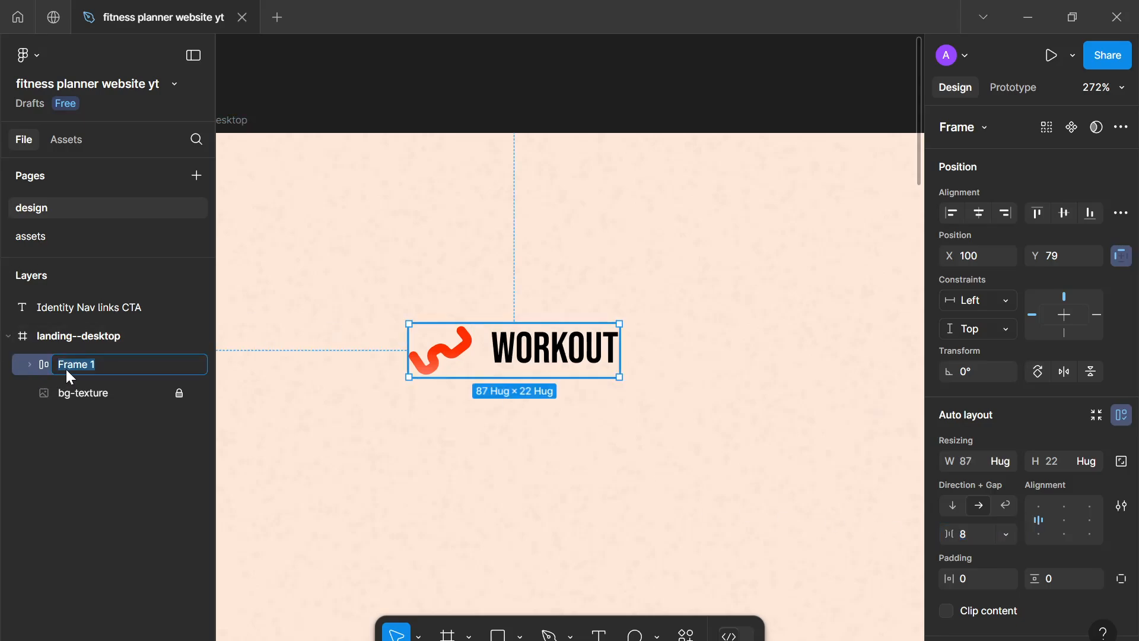
text(identity)
key(Return)
click(514, 438)
Apply strikethrough to the word "Identity" in the bulleted notes beside the landing--desktop frame
scroll(511, 437, down, 3)
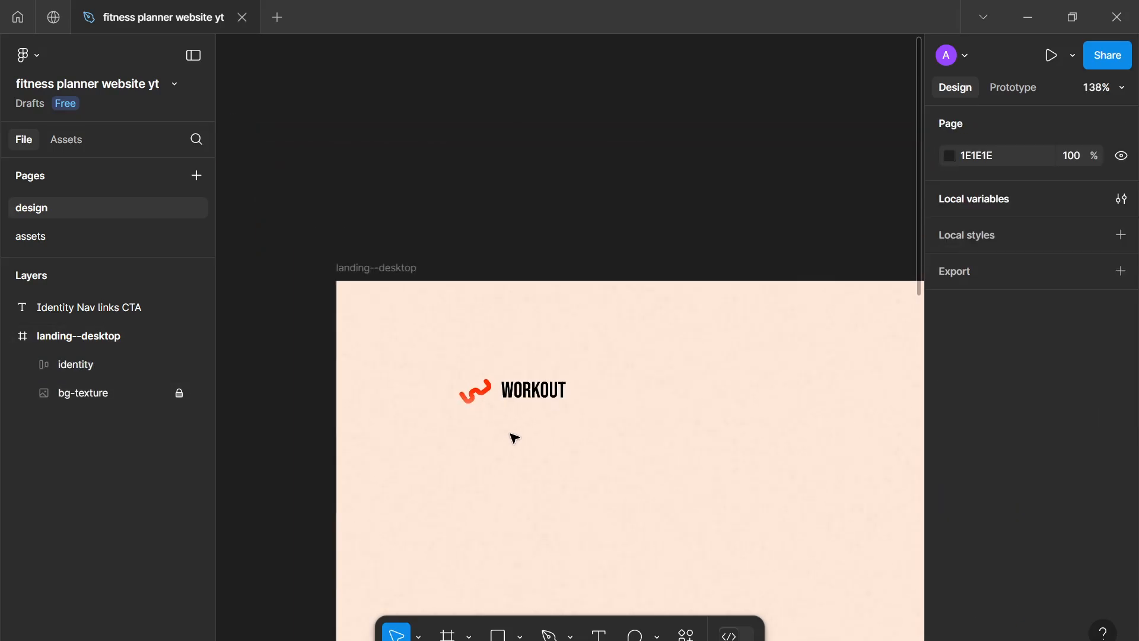
drag(438, 387, 402, 361)
scroll(542, 386, down, 2)
drag(543, 393, 411, 333)
scroll(497, 360, up, 1)
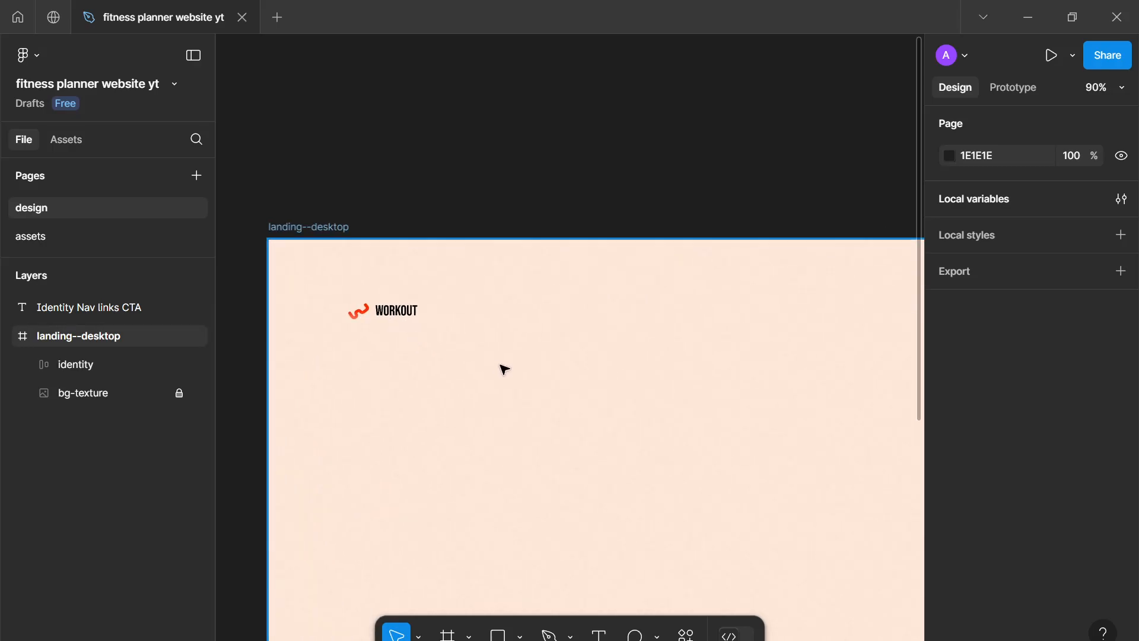
drag(497, 360, 398, 275)
scroll(467, 358, down, 3)
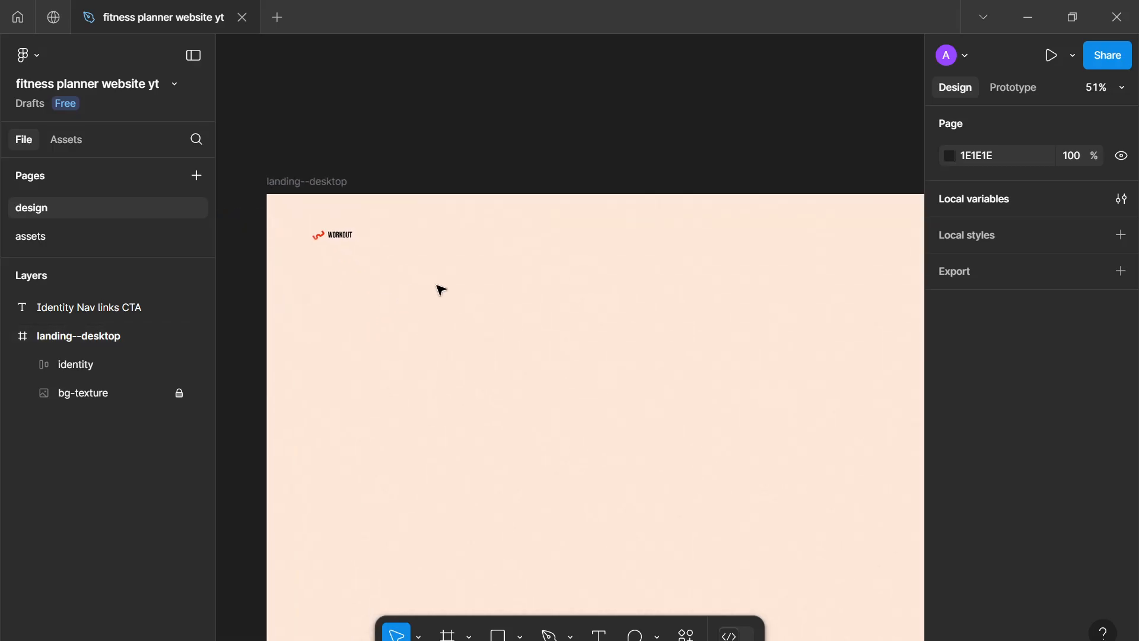
scroll(836, 261, down, 3)
drag(769, 279, 599, 270)
scroll(780, 238, up, 5)
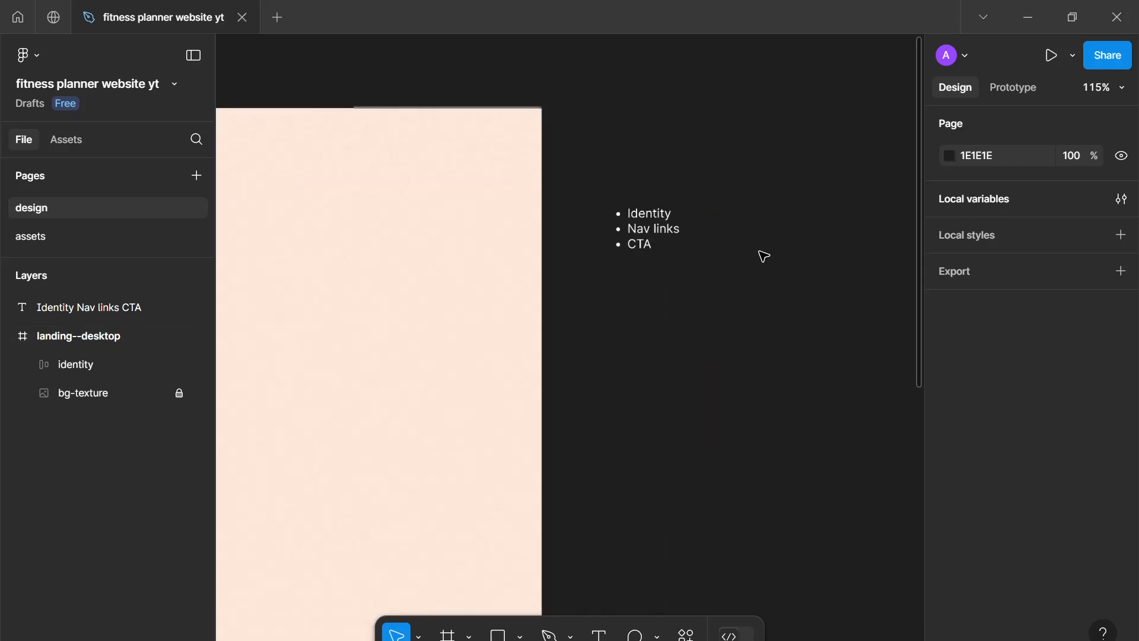
double_click(674, 220)
click(671, 214)
key(ctrl+shift+Left)
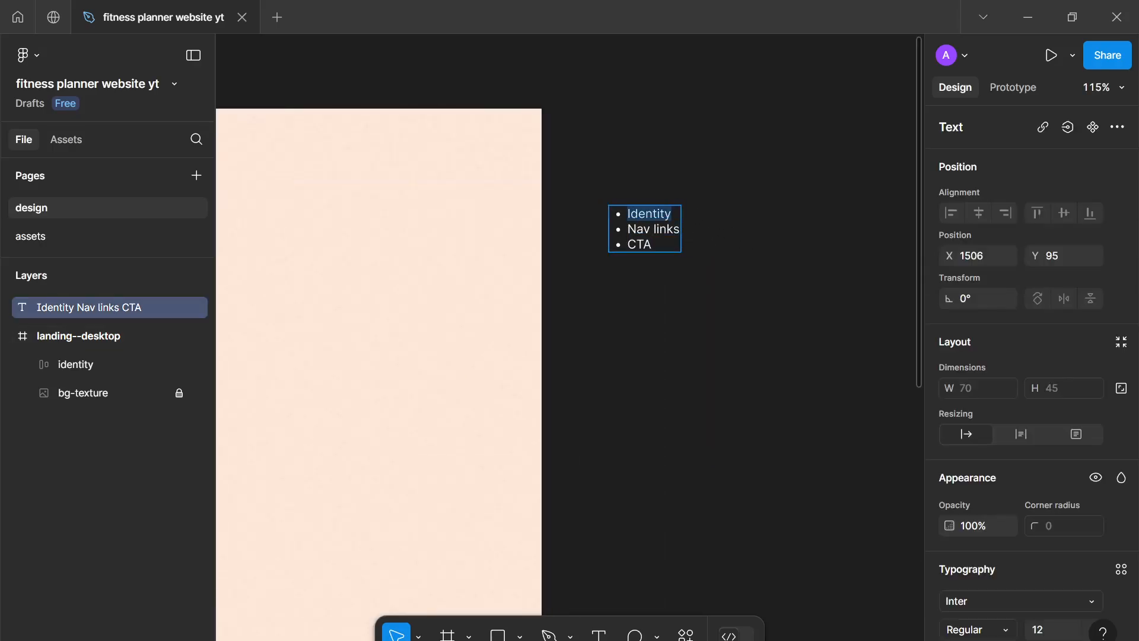
scroll(1034, 472, down, 5)
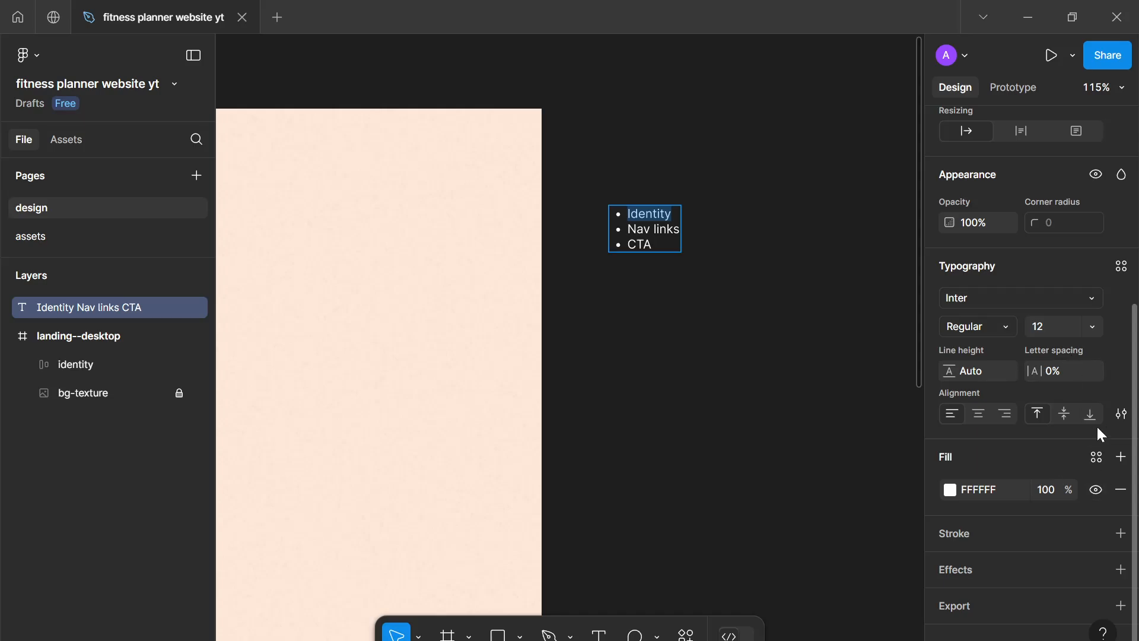
click(1122, 413)
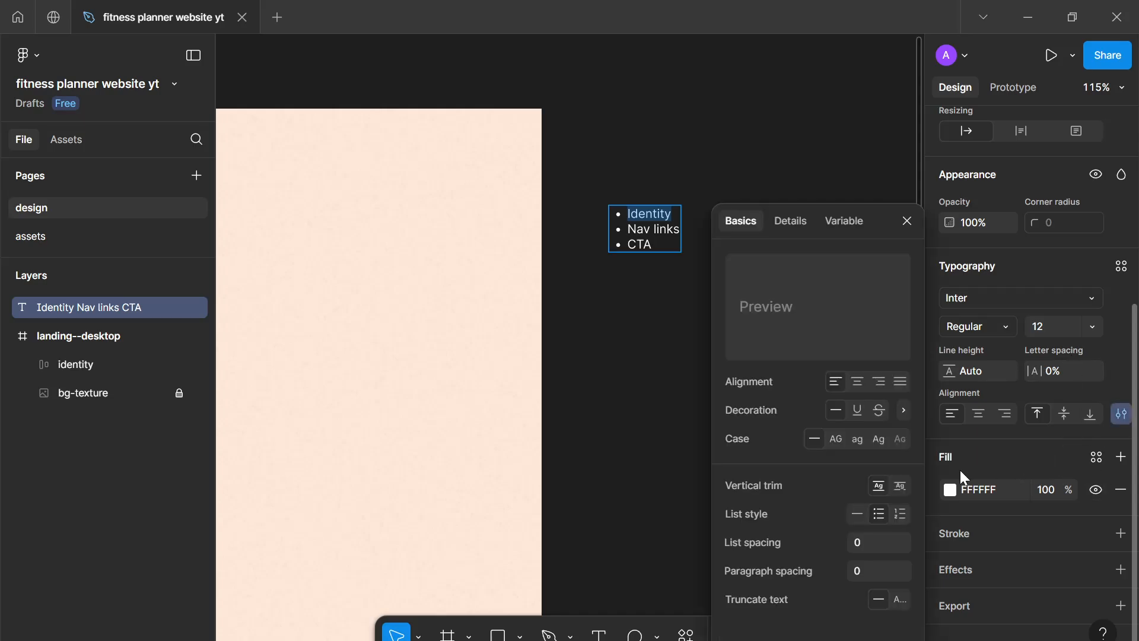
click(879, 410)
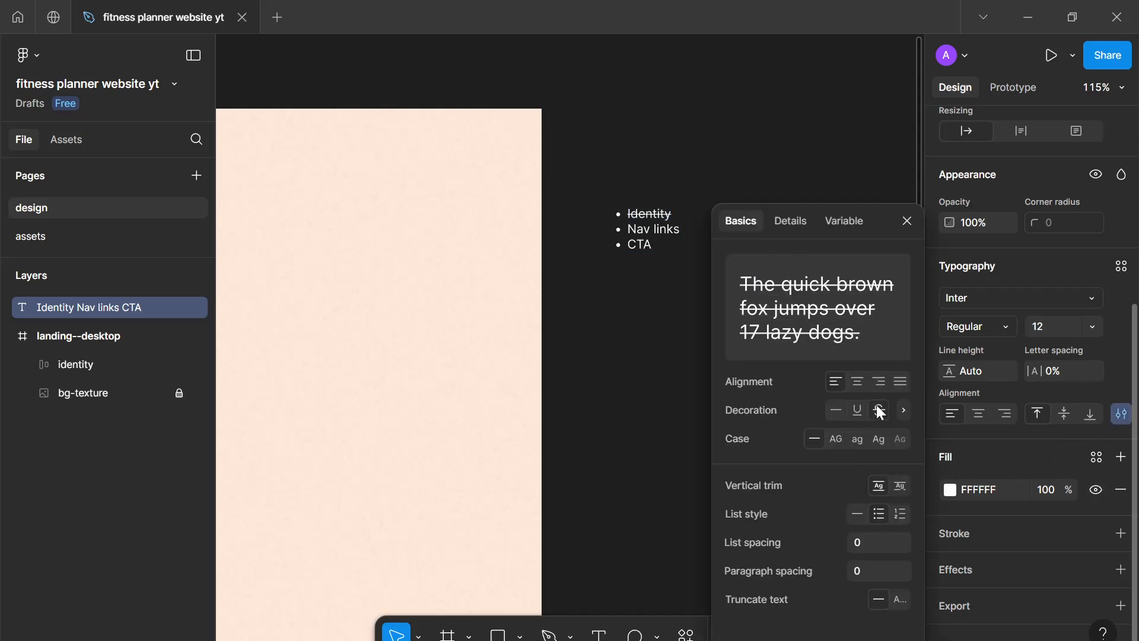
click(907, 220)
key(Escape)
Add a text layer reading "Home" below the logo inside the landing--desktop frame, at about X 109
scroll(610, 242, up, 3)
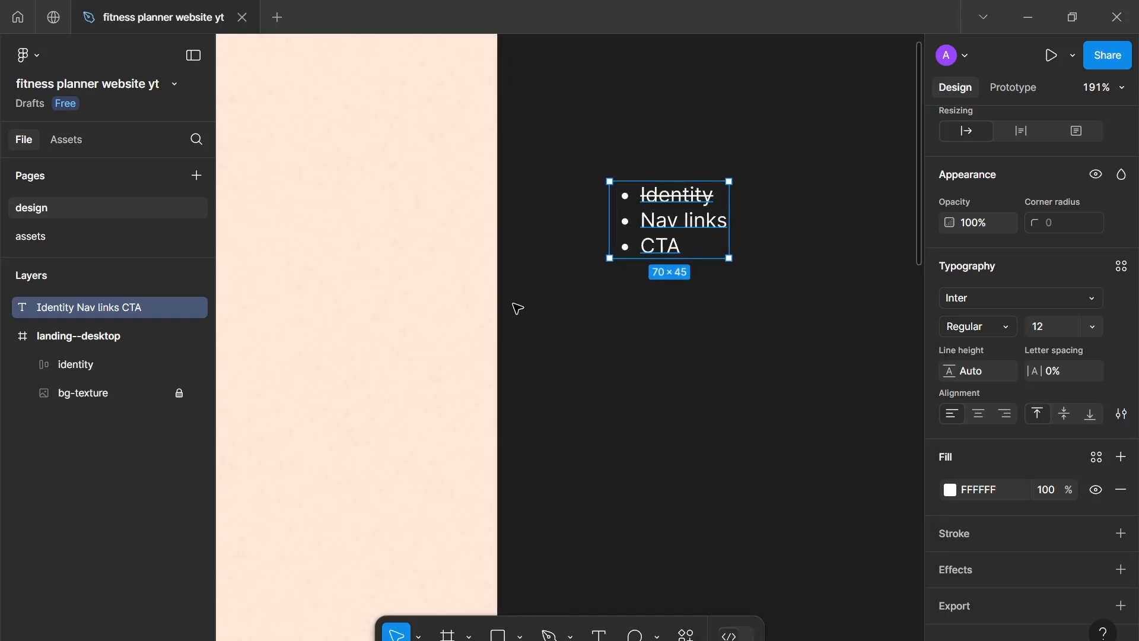
scroll(510, 311, down, 4)
drag(444, 331, 520, 368)
scroll(392, 422, down, 1)
drag(390, 423, 782, 390)
drag(472, 451, 696, 510)
scroll(399, 452, up, 5)
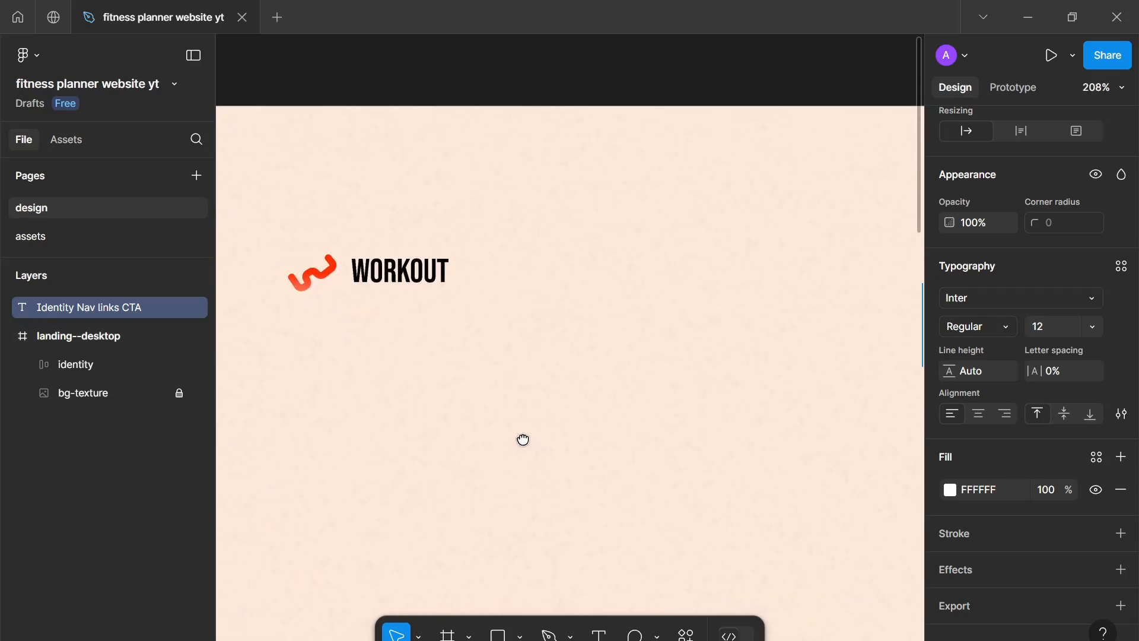
key(t)
click(310, 373)
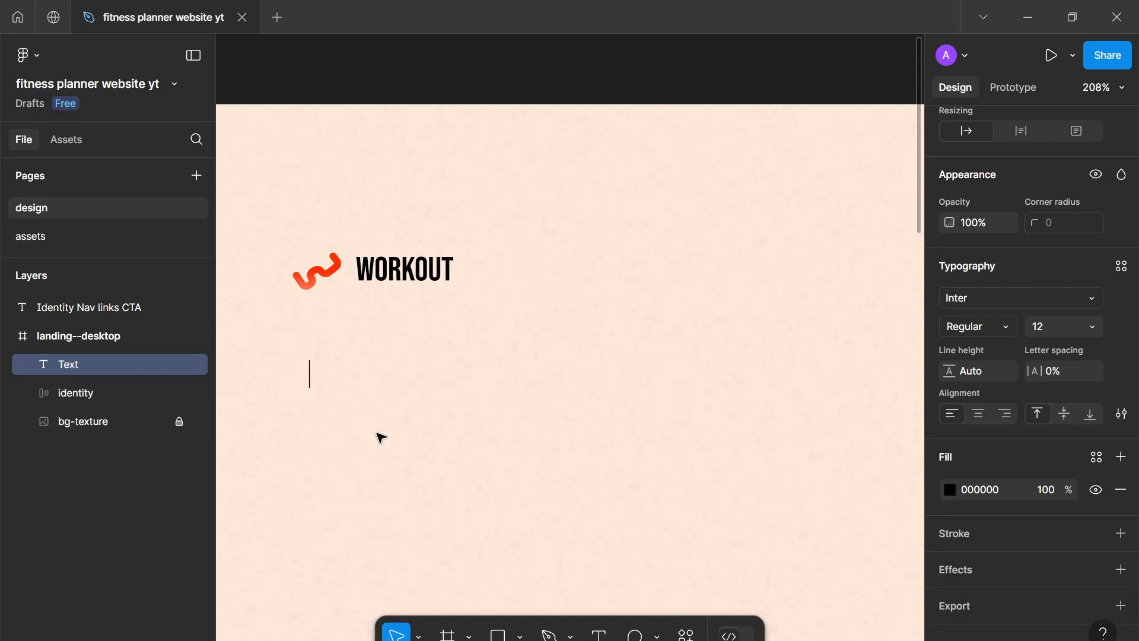
text(Home)
key(Escape)
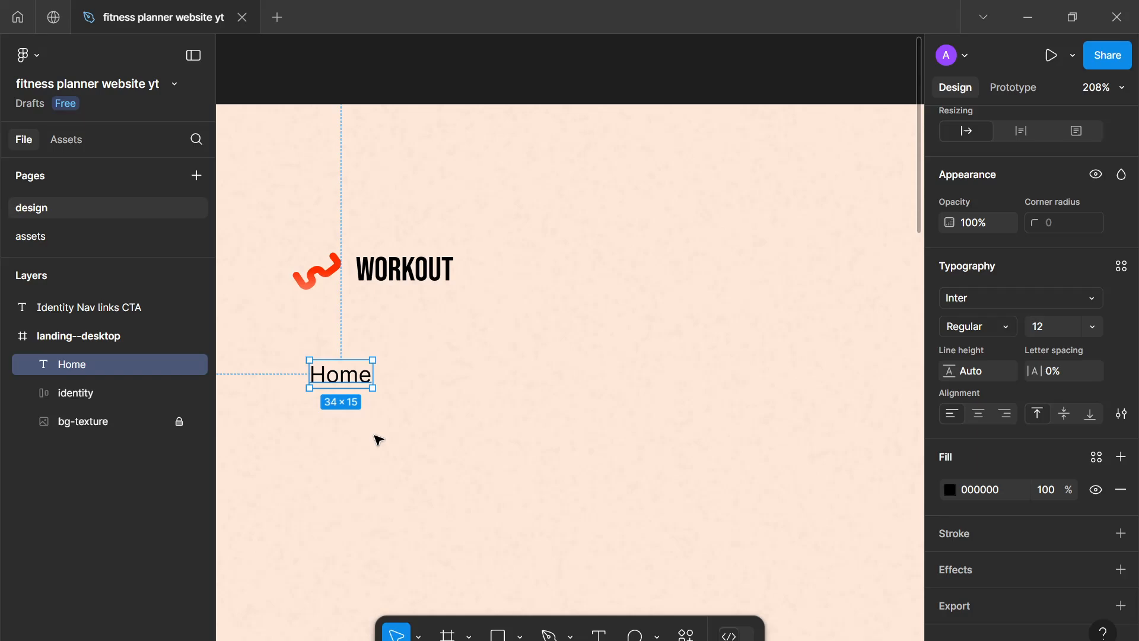
Duplicate the Home text four times into a vertical column with about 8 between the items
ctrl+scroll(384, 399, down, 3)
scroll(389, 399, down, 1)
key(ctrl+d)
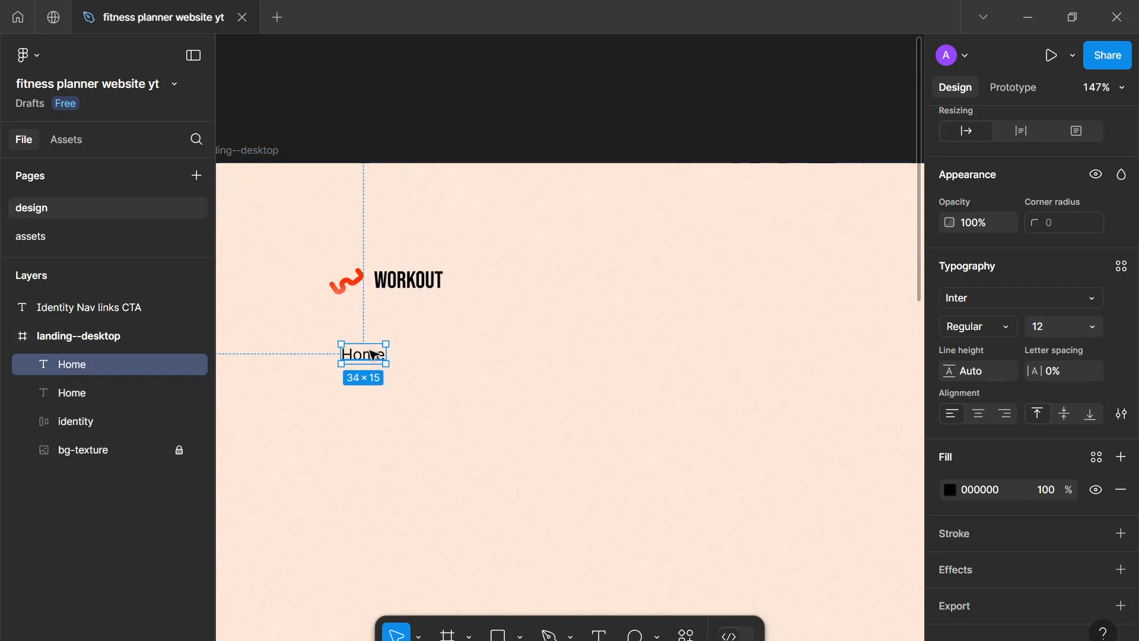
drag(380, 366, 375, 381)
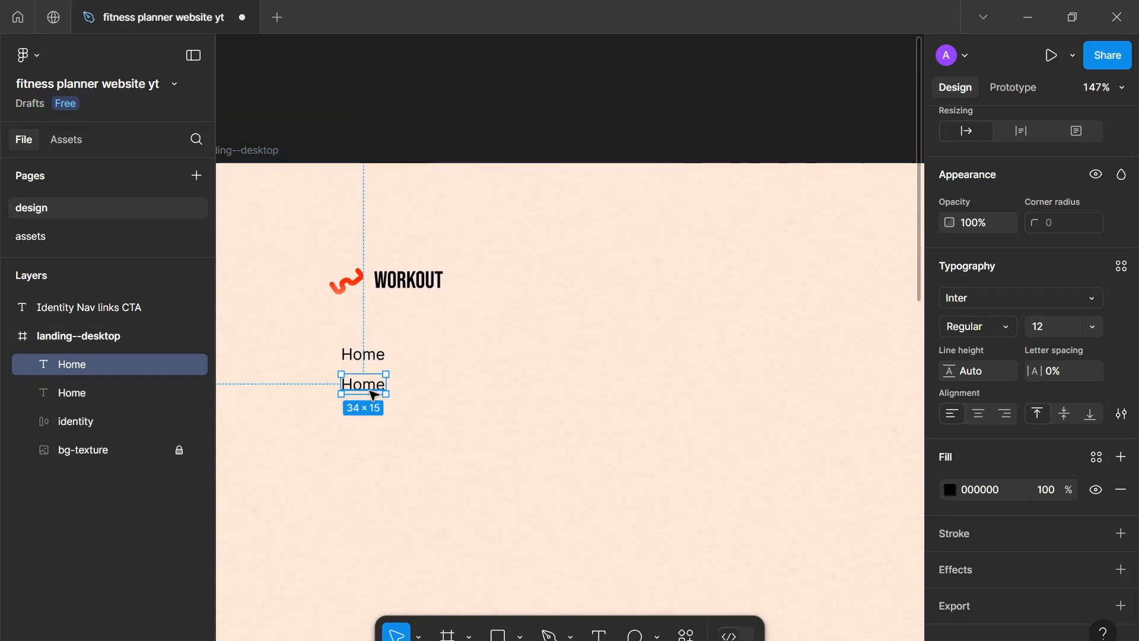
key(ctrl+d)
key(ctrl+d)
key(ctrl+d)
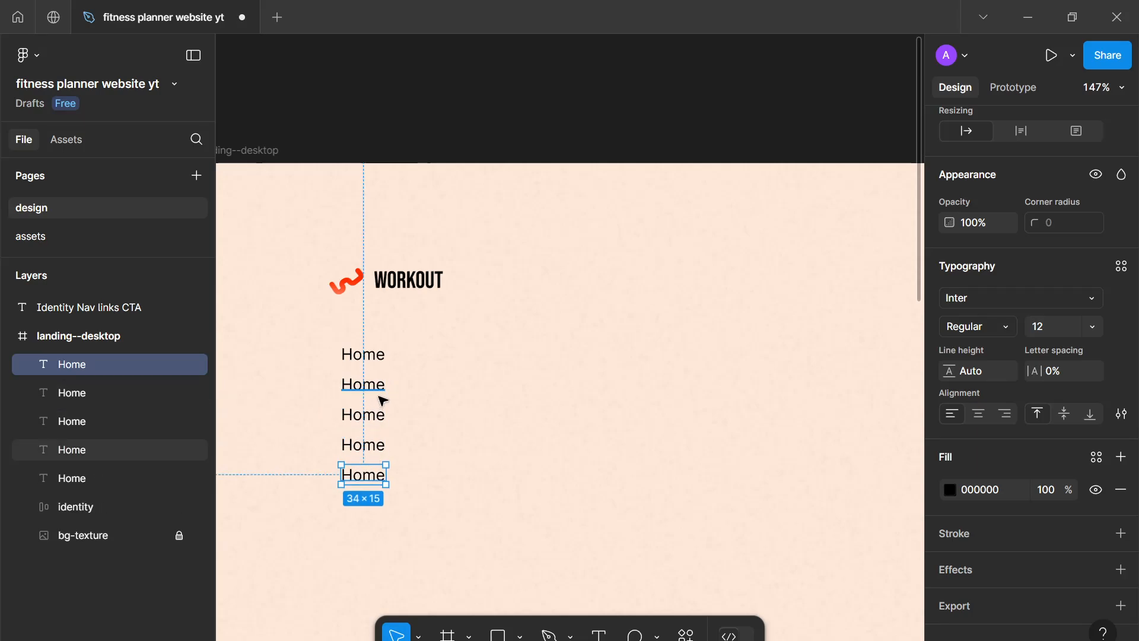
Change the second and third Home texts in the column to "About" and "Products"
click(381, 393)
double_click(380, 393)
text(About)
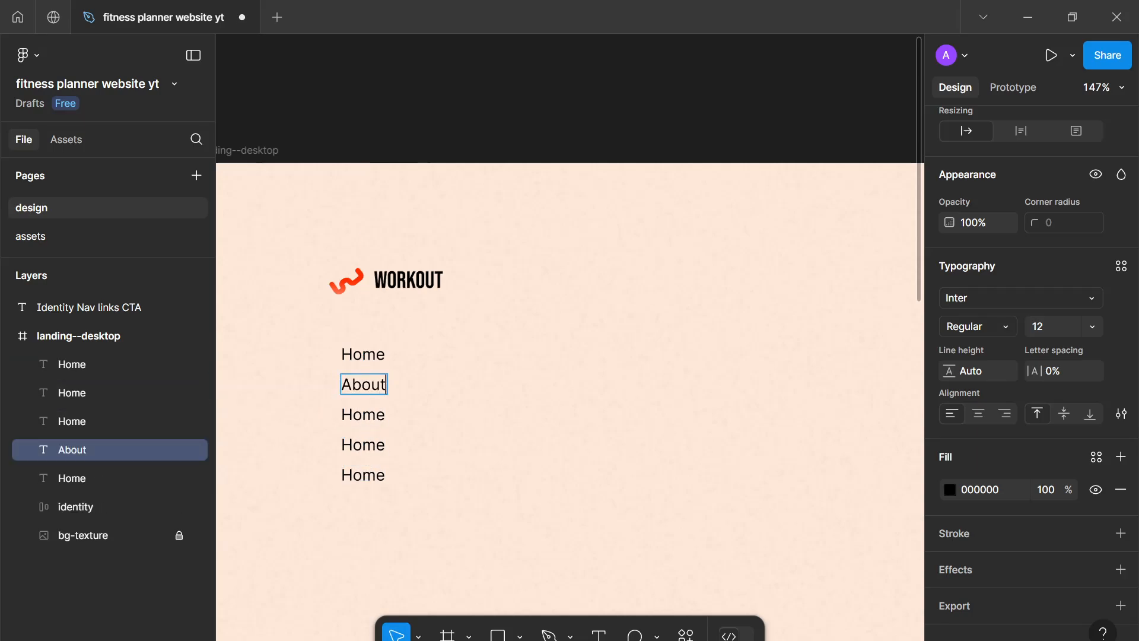
double_click(371, 418)
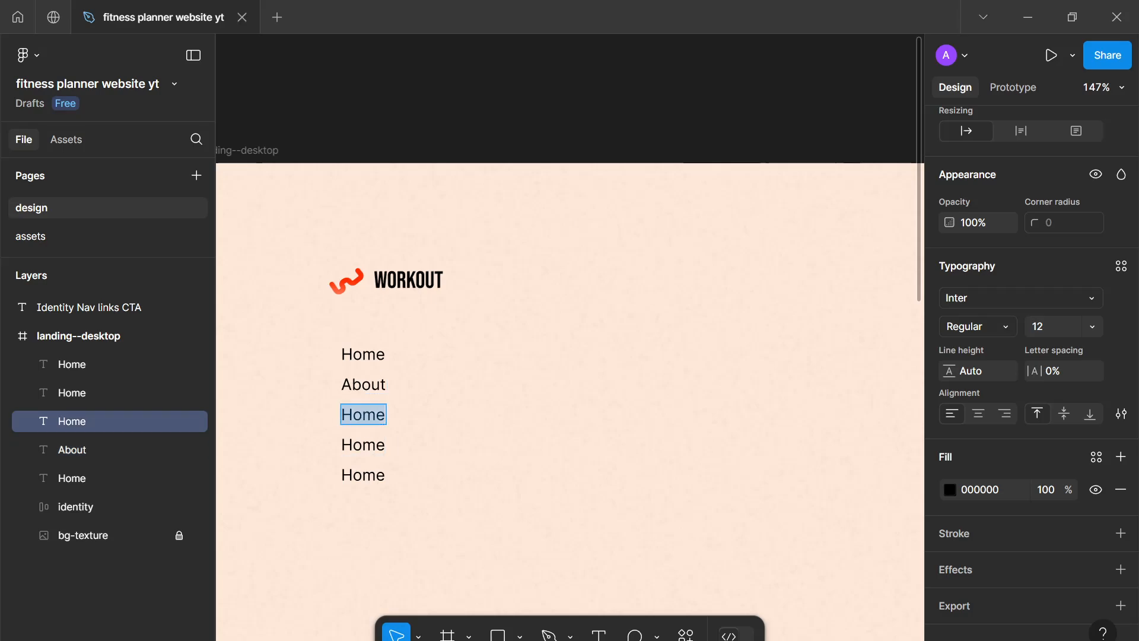
text(PRODU)
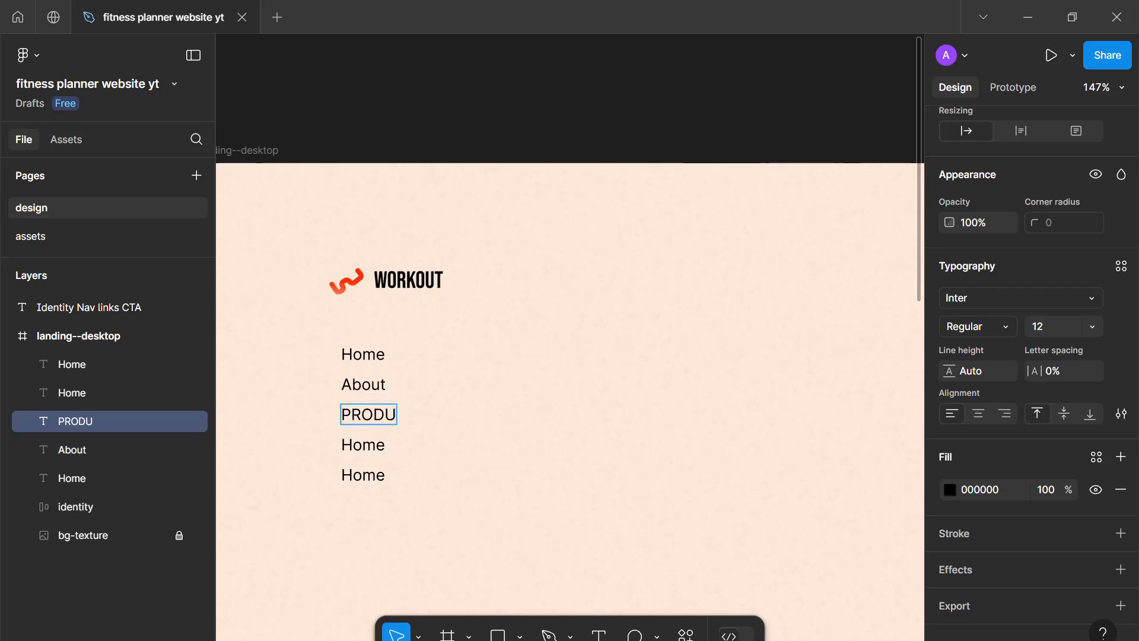
key(BackSpace)
key(BackSpace)
key(BackSpace)
key(BackSpace)
text(ro)
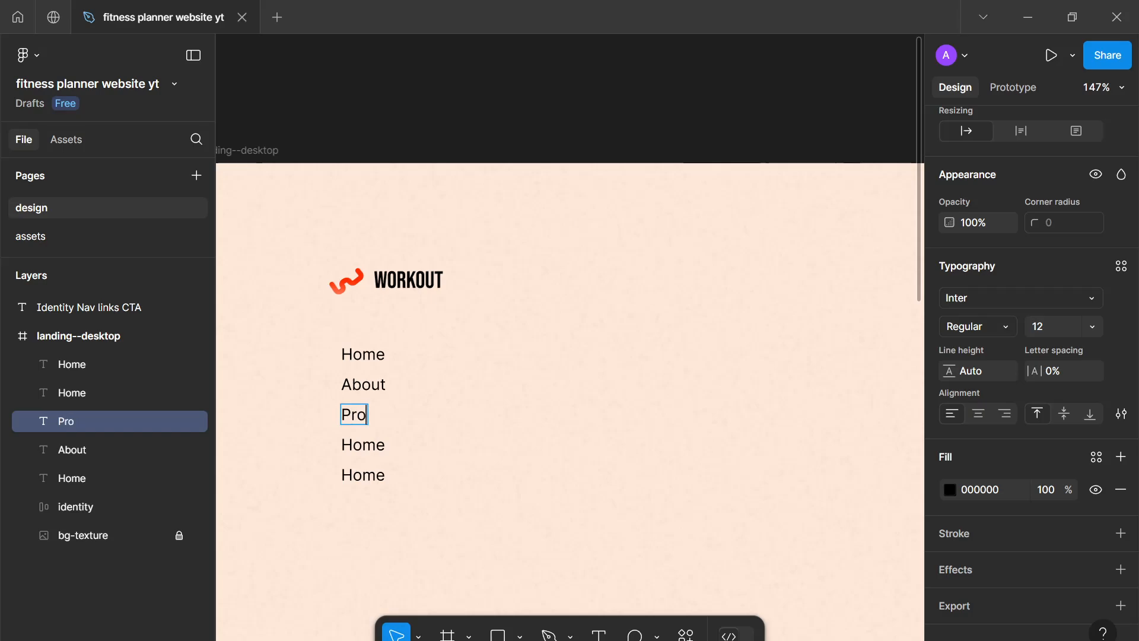
text(ducts)
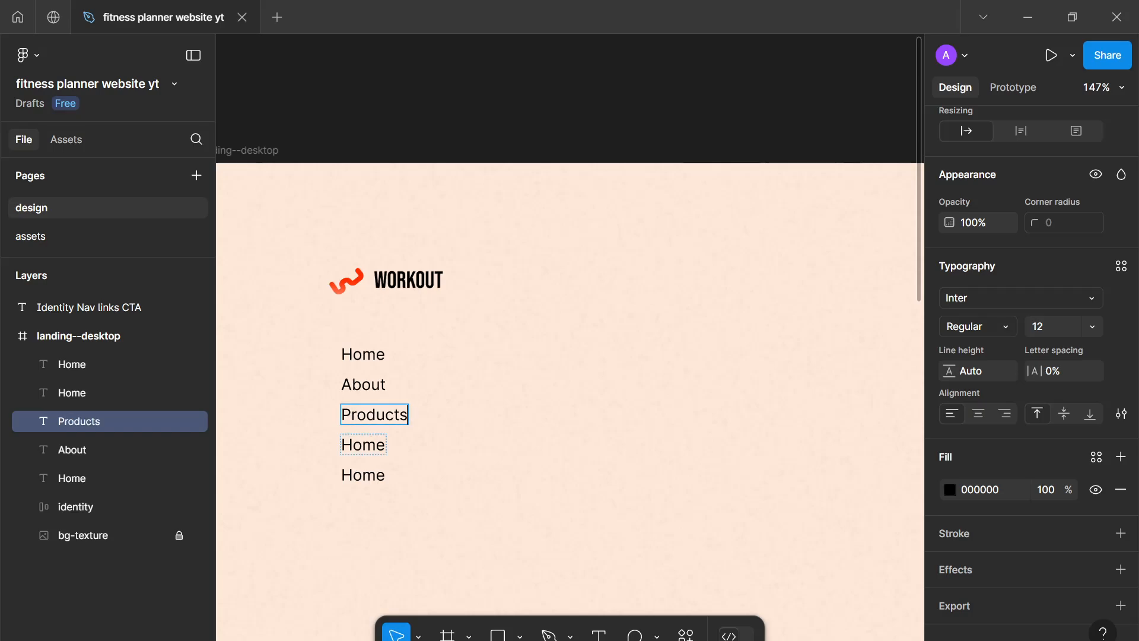
Change the fourth and fifth texts in the column to "Services" and "Contact"
double_click(363, 445)
text(Services)
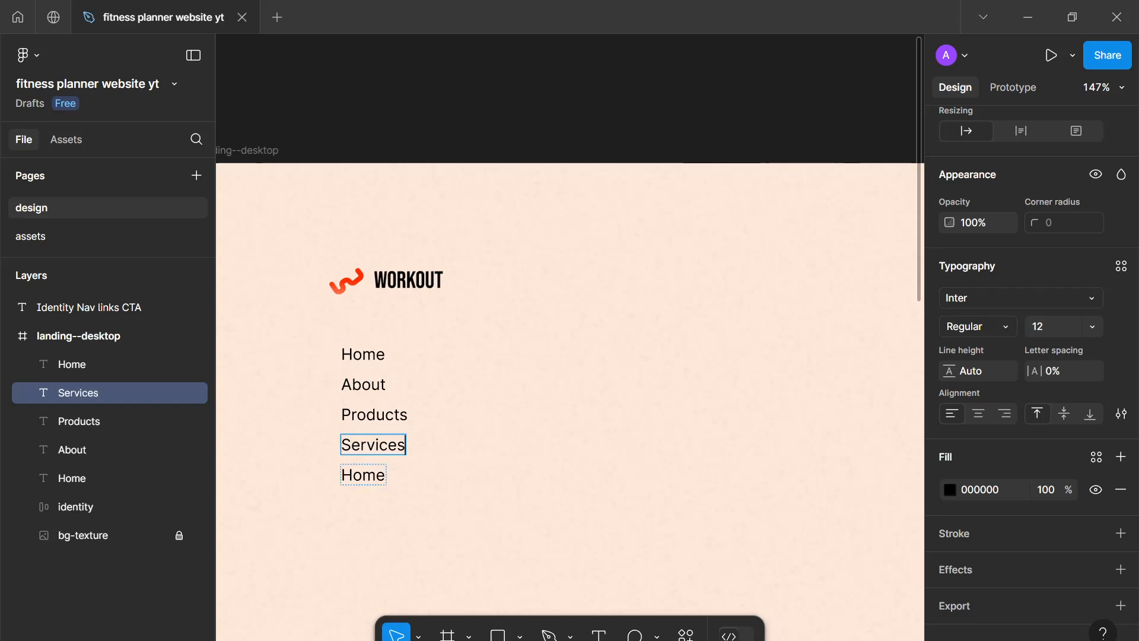
double_click(371, 476)
text(Contact)
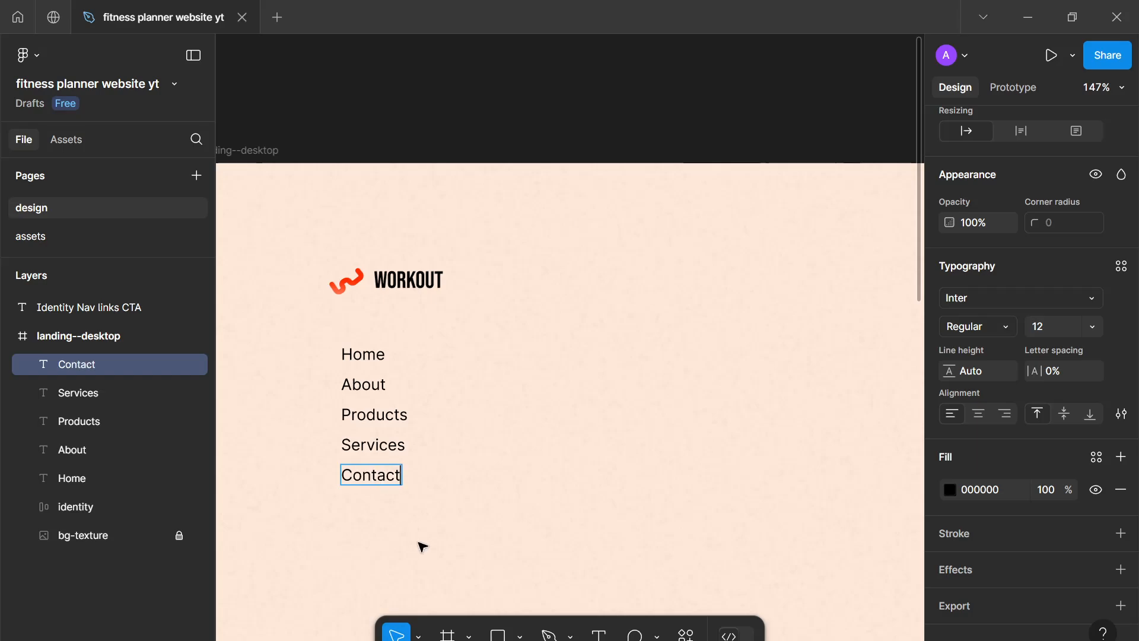
key(Escape)
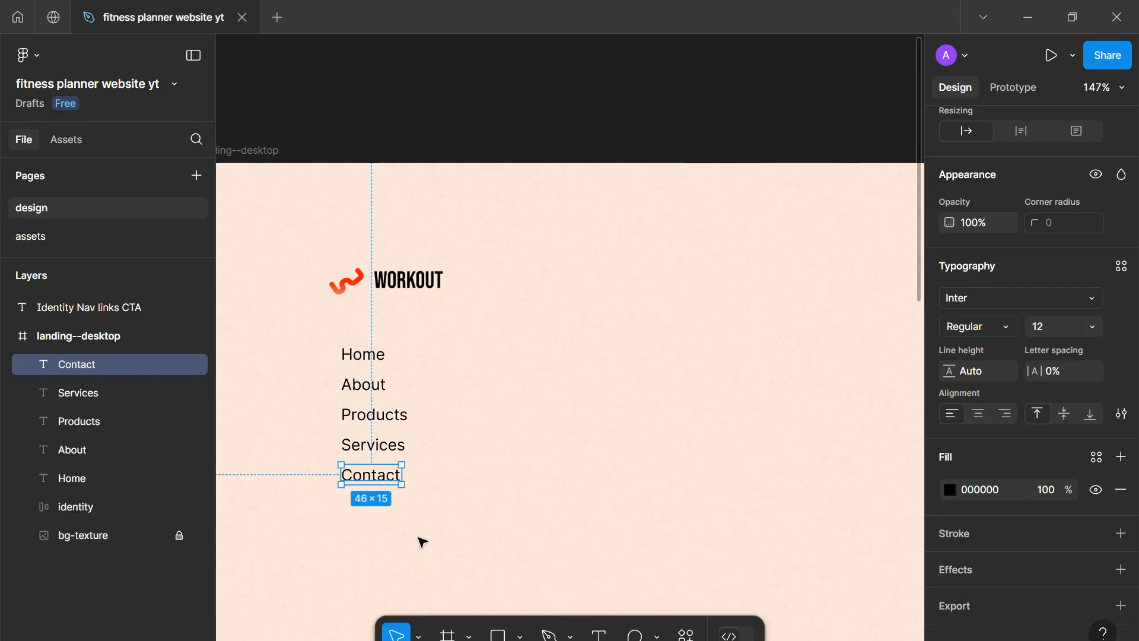
click(421, 544)
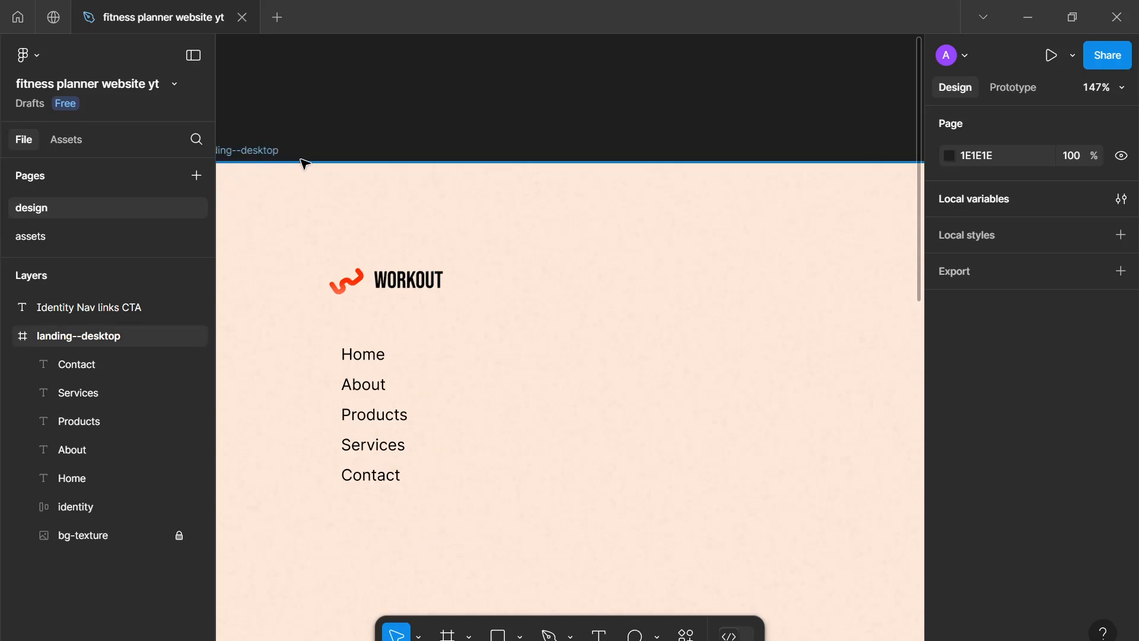
Set the font size of all five navigation link texts, Home through Contact, to 14
click(429, 487)
drag(335, 351, 433, 504)
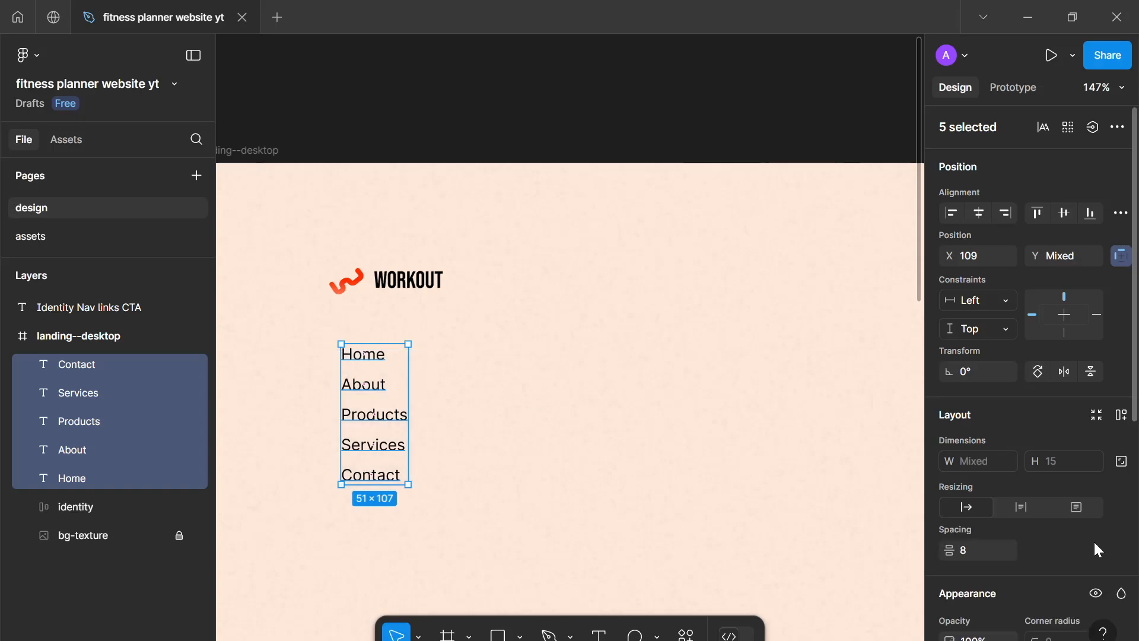
scroll(1094, 540, down, 3)
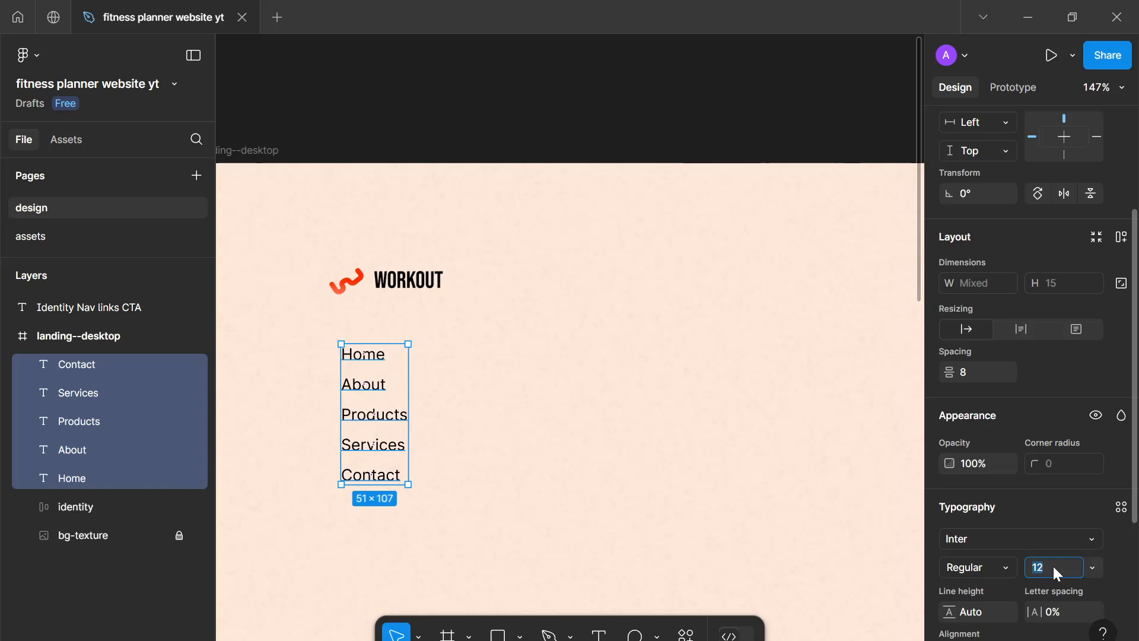
text(14)
key(Return)
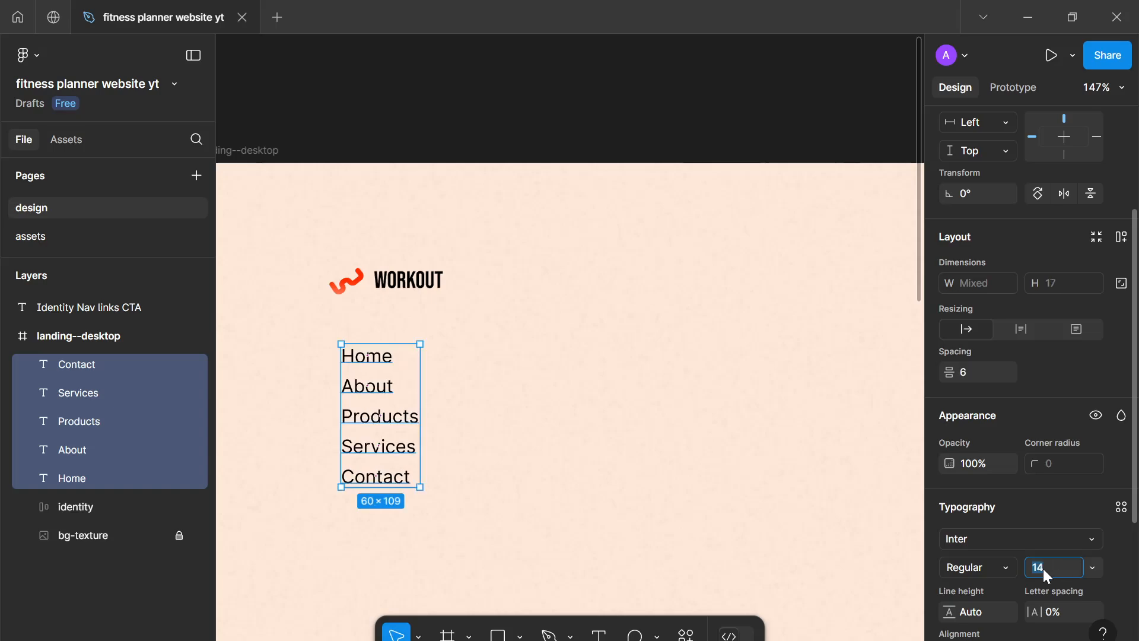
Set the font weight of the five navigation link texts to Regular
click(1007, 562)
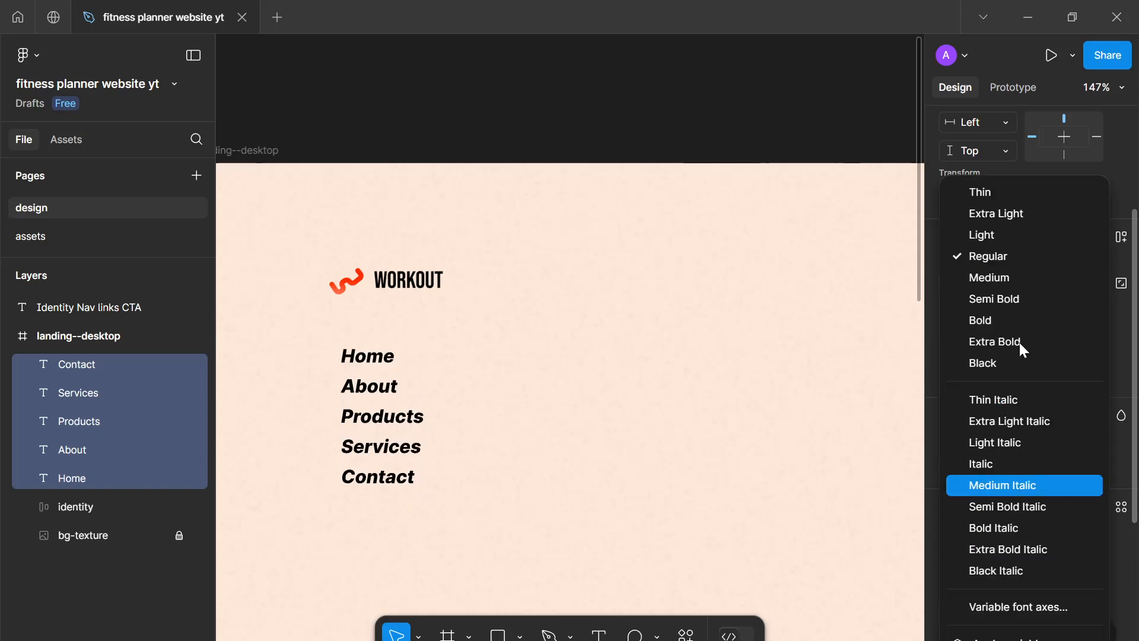
click(1005, 254)
scroll(999, 533, down, 4)
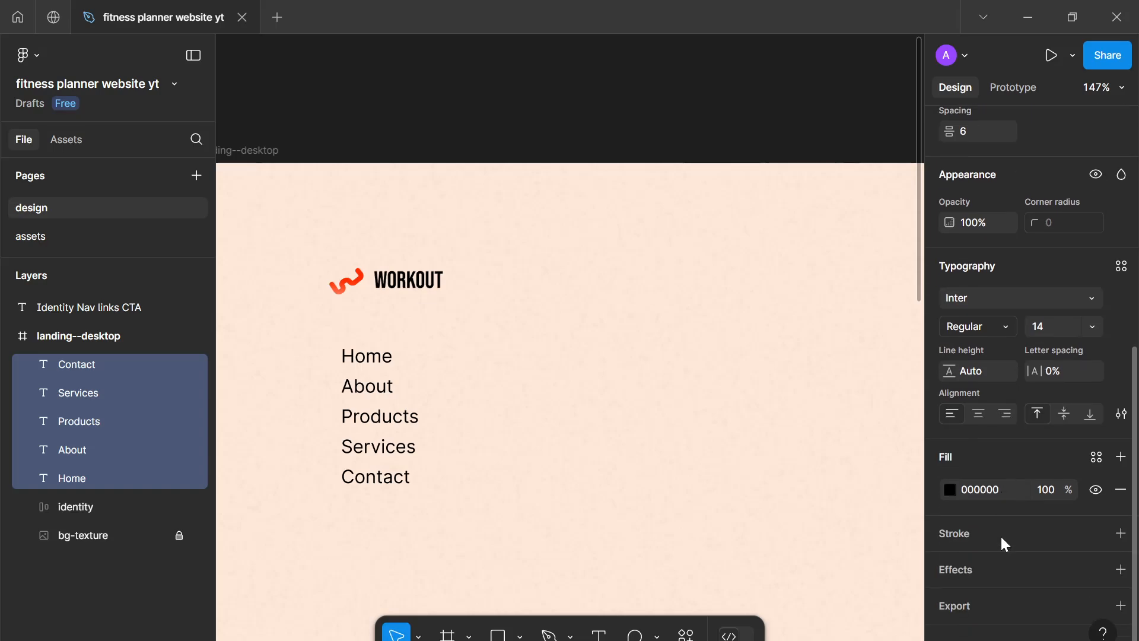
Change the fill of the About, Products, Services and Contact texts to the grey 7B7B7B, leaving Home out
click(427, 397)
click(377, 391)
shift+click(383, 430)
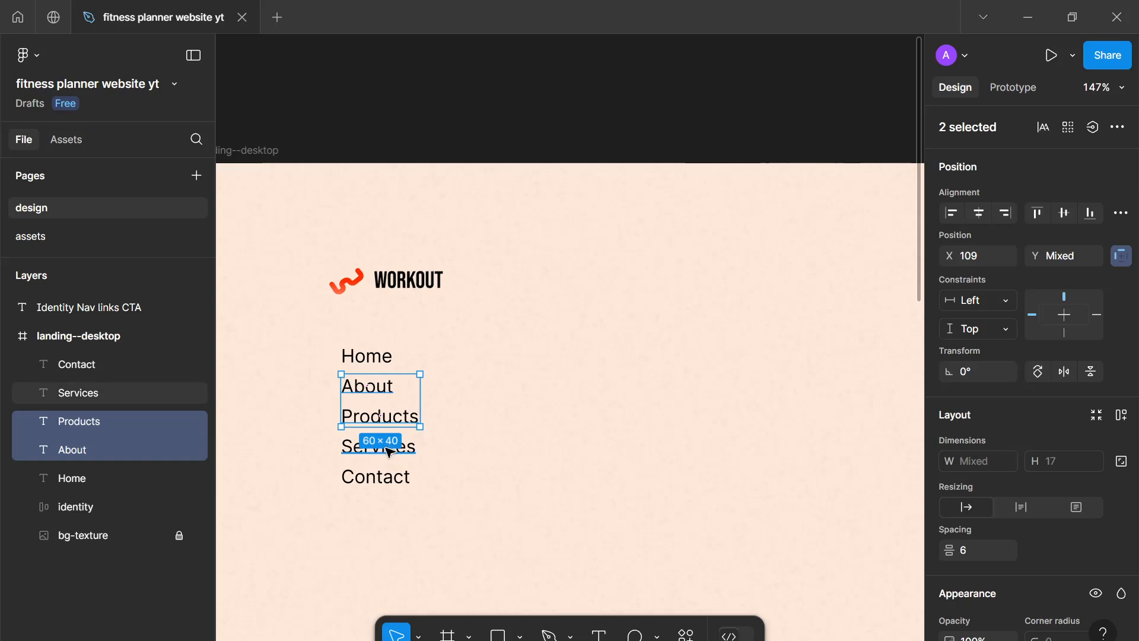
shift+click(388, 450)
shift+click(396, 475)
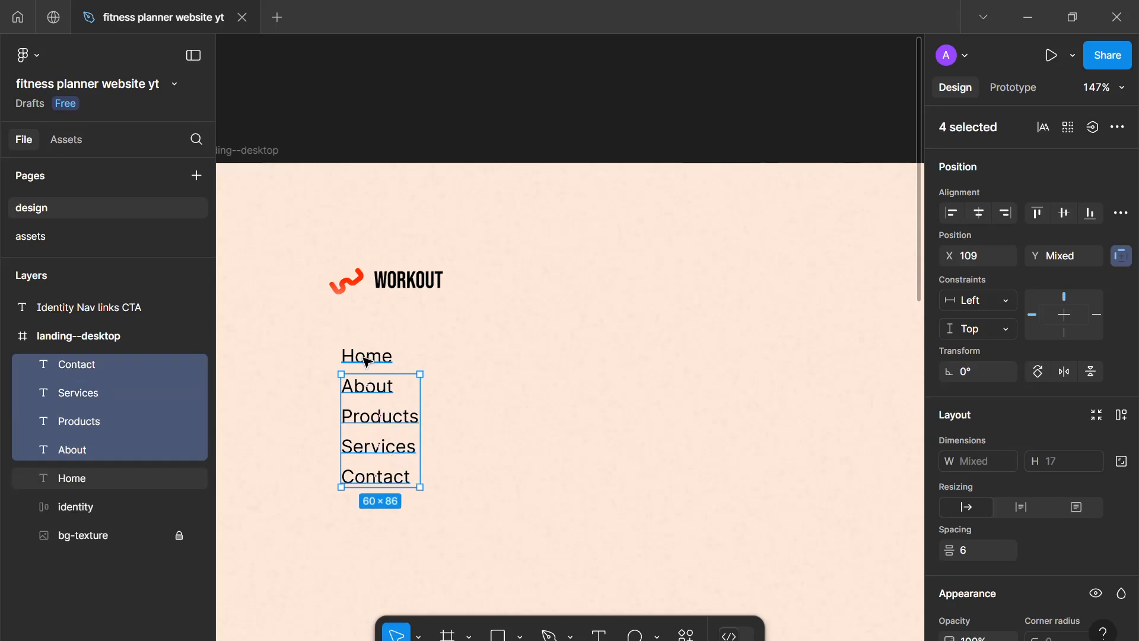
scroll(935, 517, down, 6)
click(949, 490)
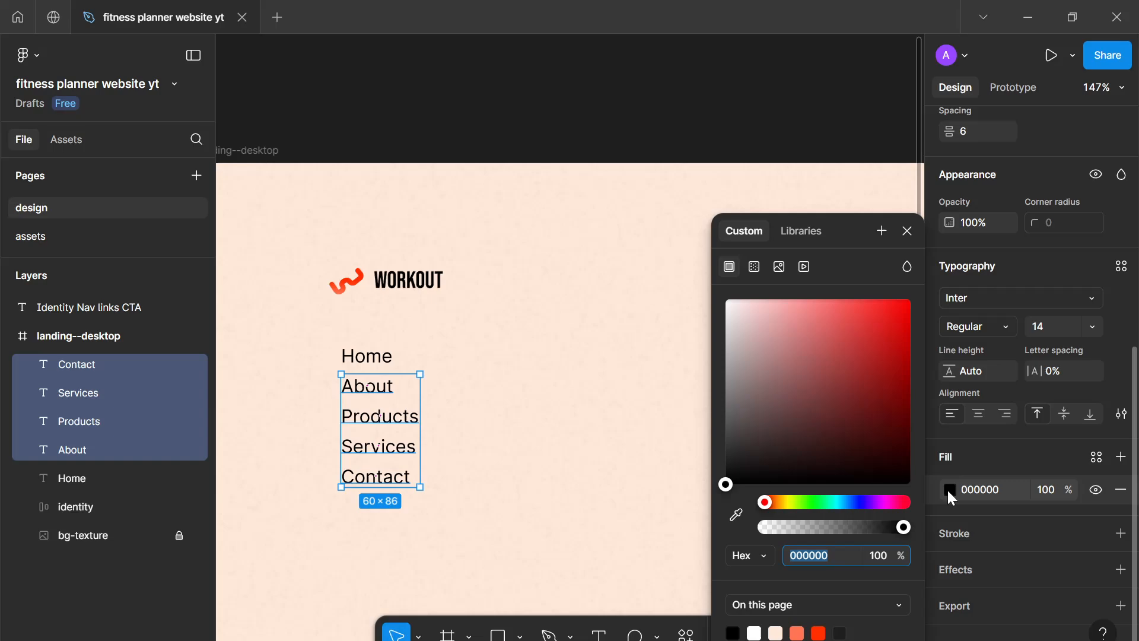
drag(746, 471, 645, 402)
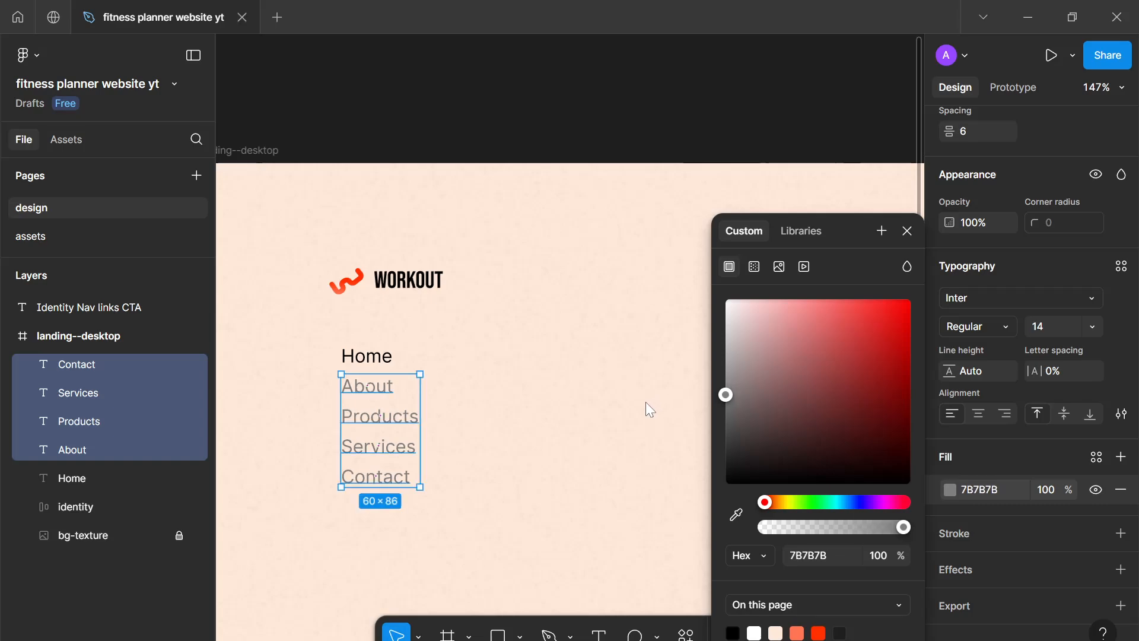
click(500, 461)
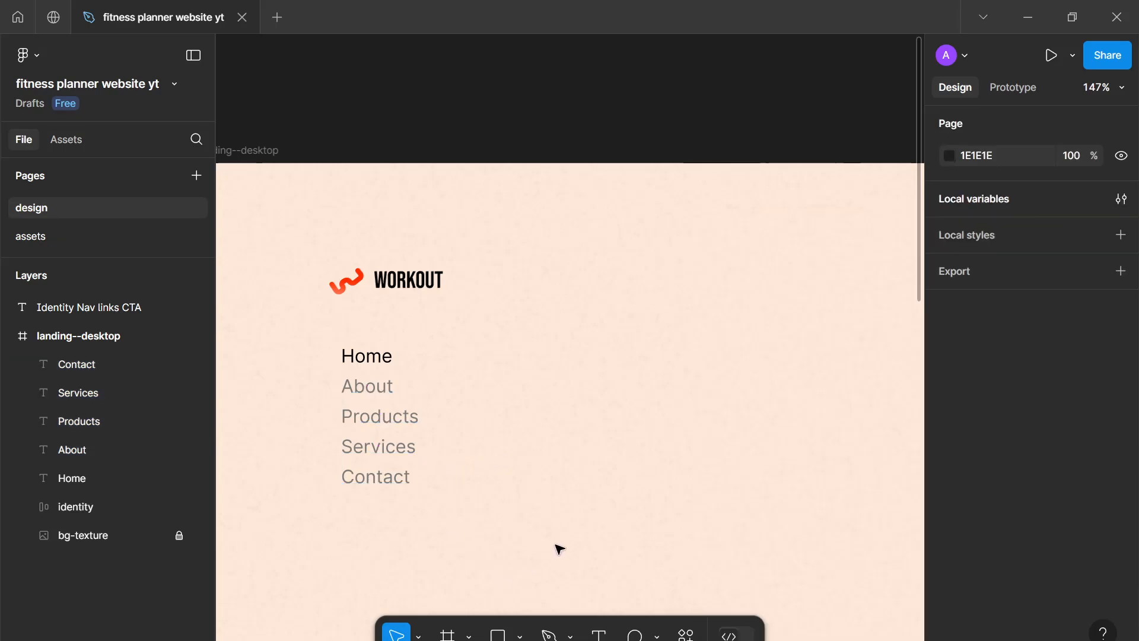
Wrap the five navigation link texts, Home through Contact, in an auto layout frame
scroll(557, 544, down, 5)
scroll(575, 419, up, 4)
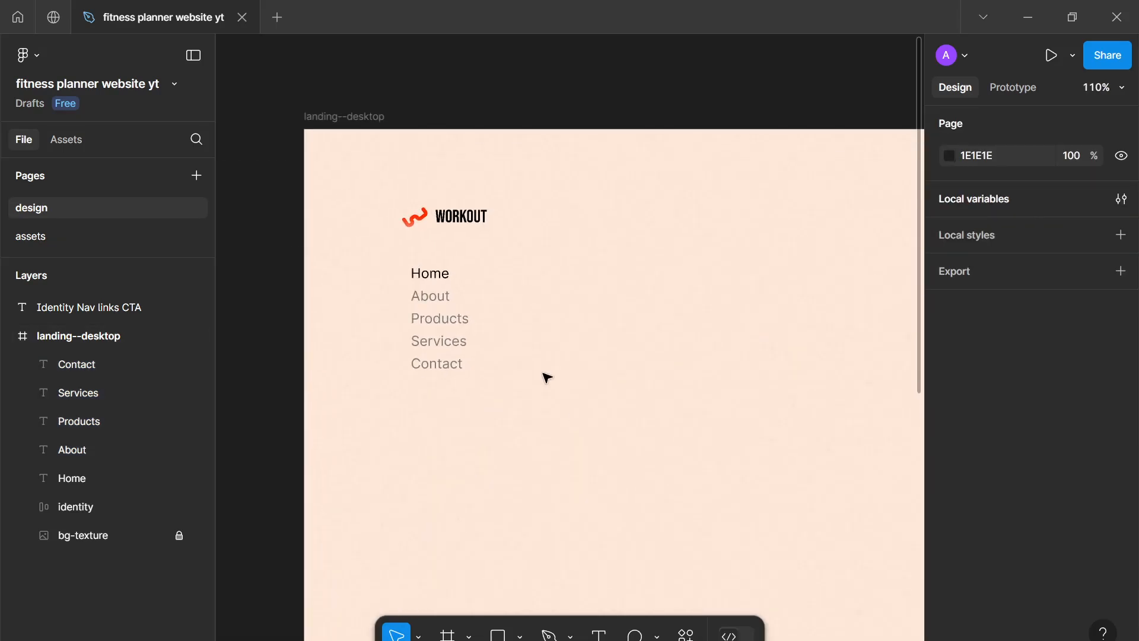
click(431, 276)
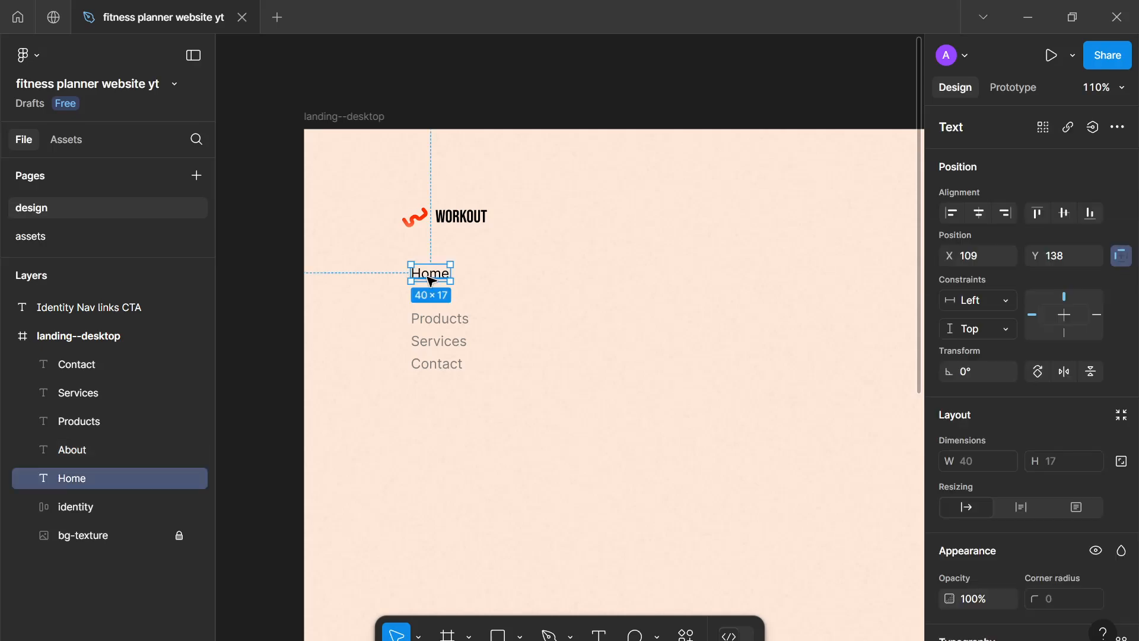
scroll(424, 264, up, 5)
scroll(418, 255, down, 1)
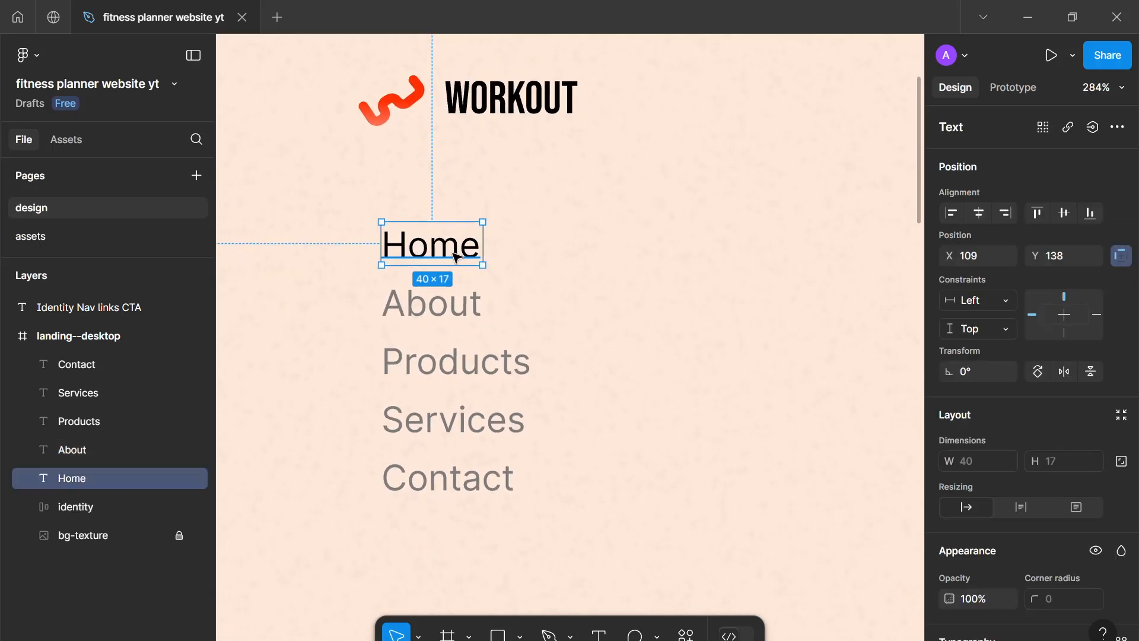
scroll(415, 284, down, 1)
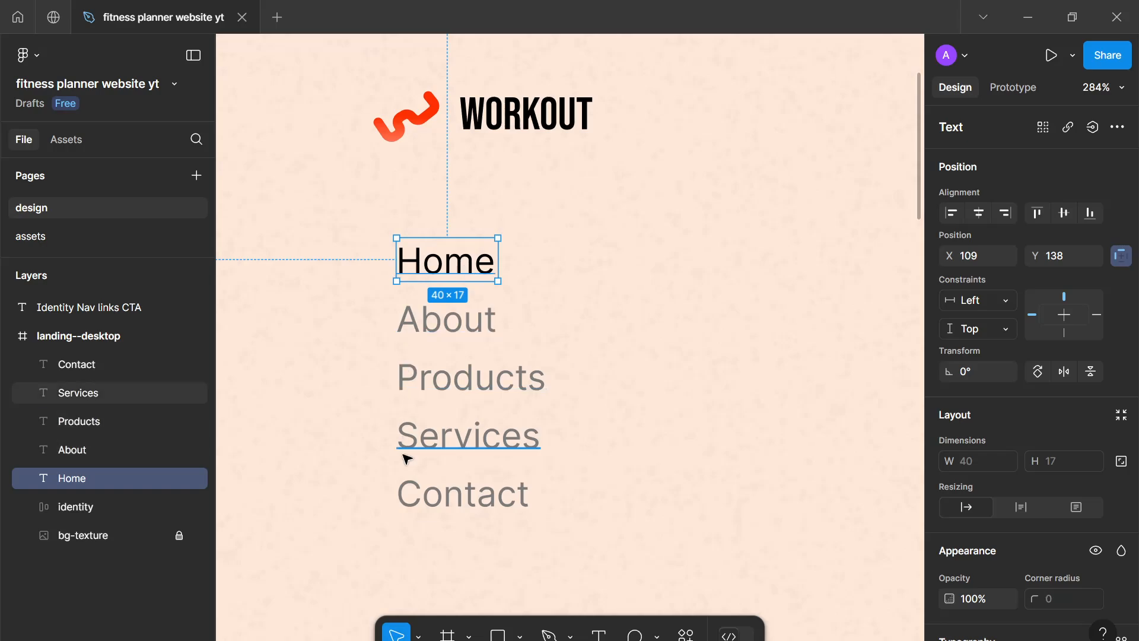
click(365, 246)
drag(561, 478, 578, 516)
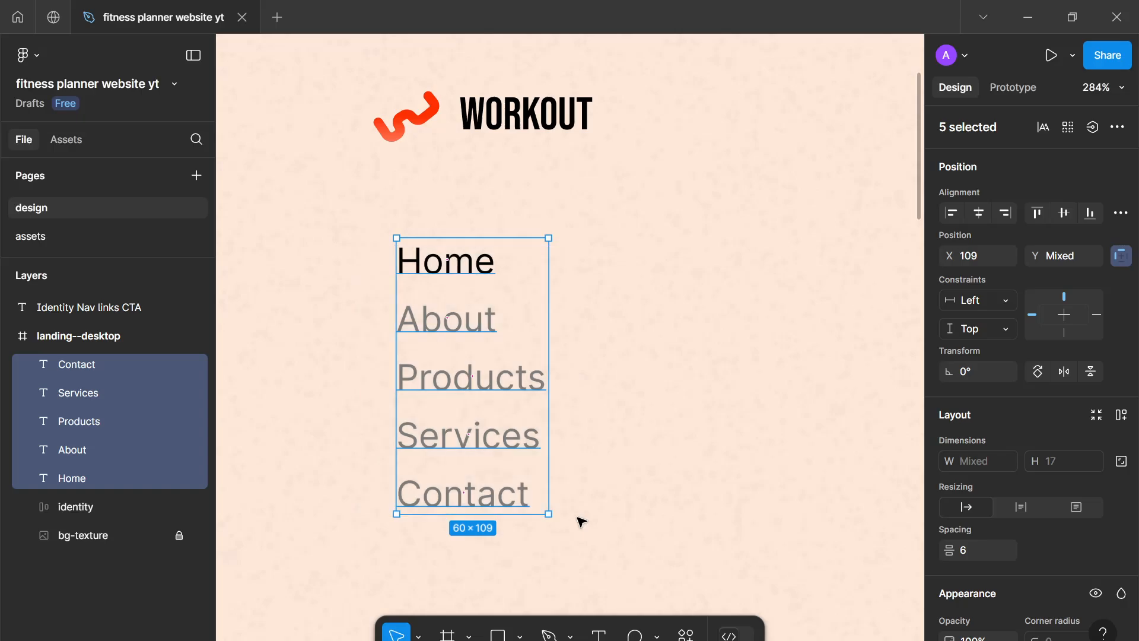
scroll(1045, 558, down, 3)
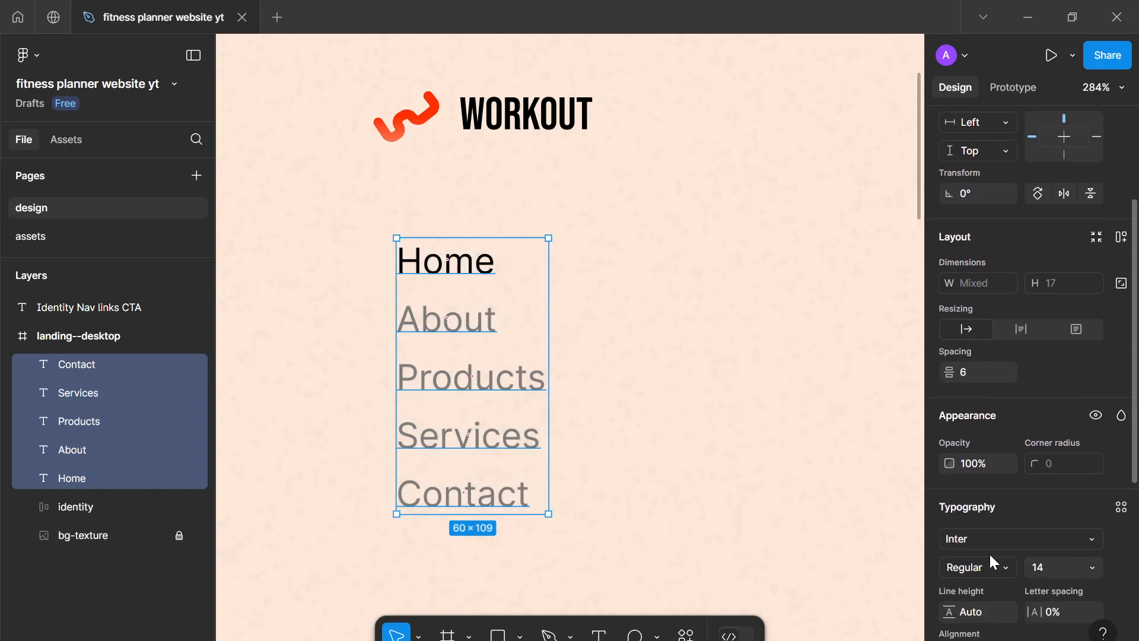
scroll(504, 155, up, 1)
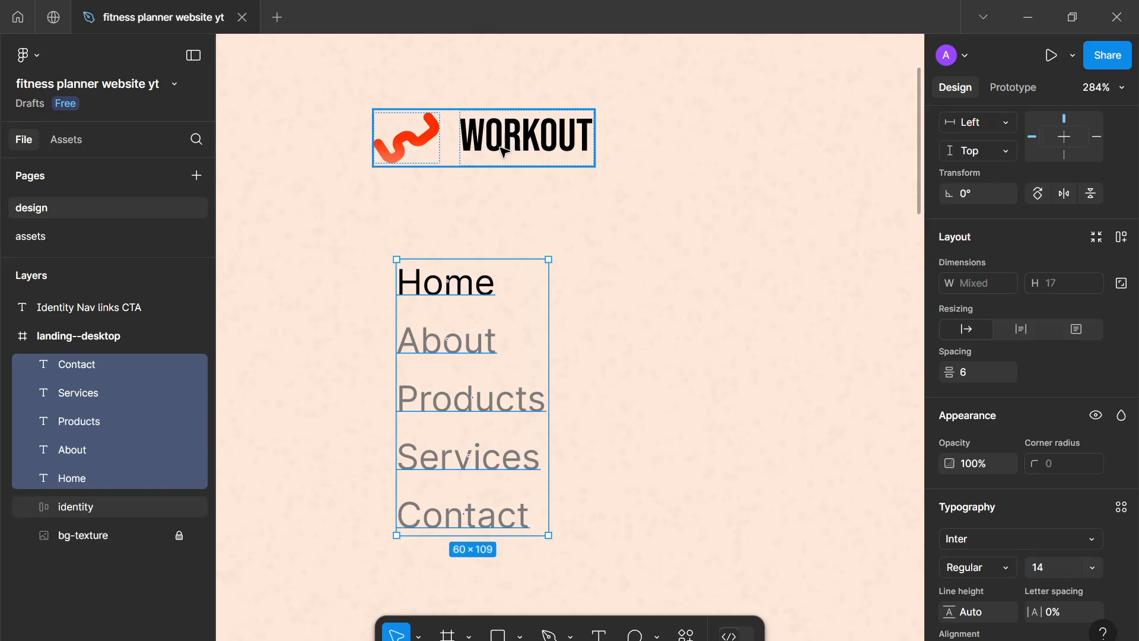
scroll(504, 153, up, 1)
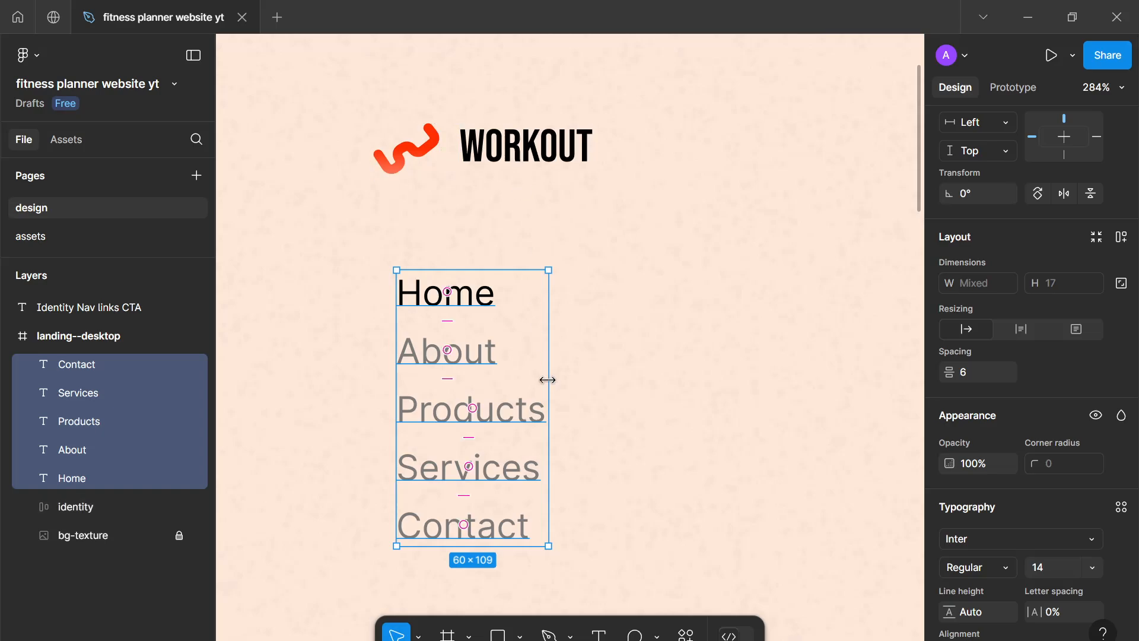
key(shift+a)
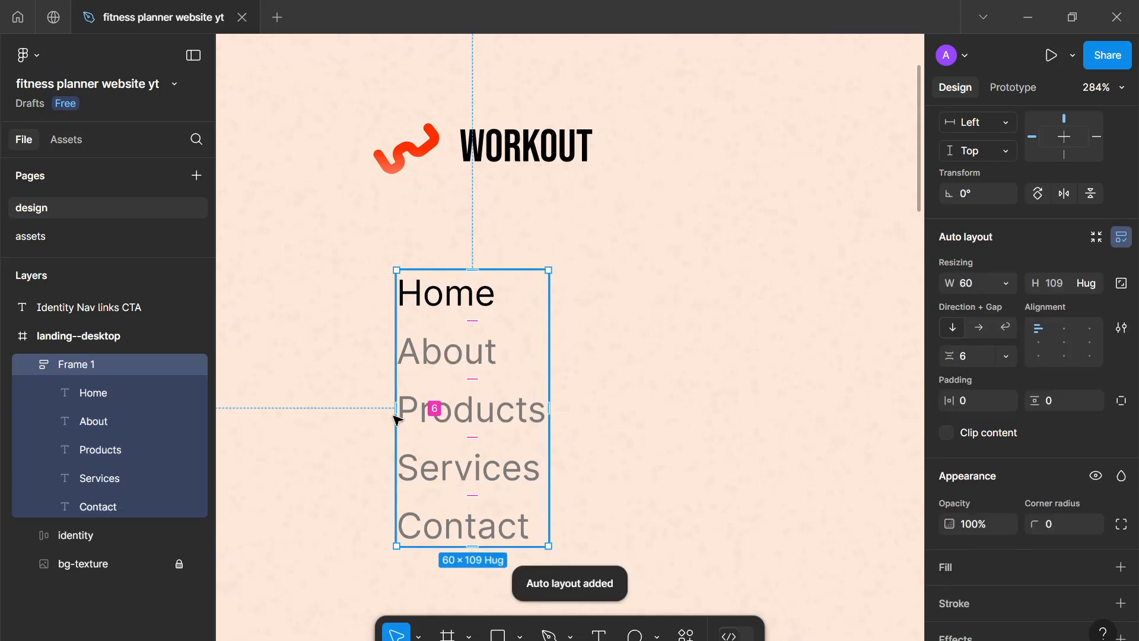
Rename the auto layout frame around the navigation texts to "links"
double_click(93, 363)
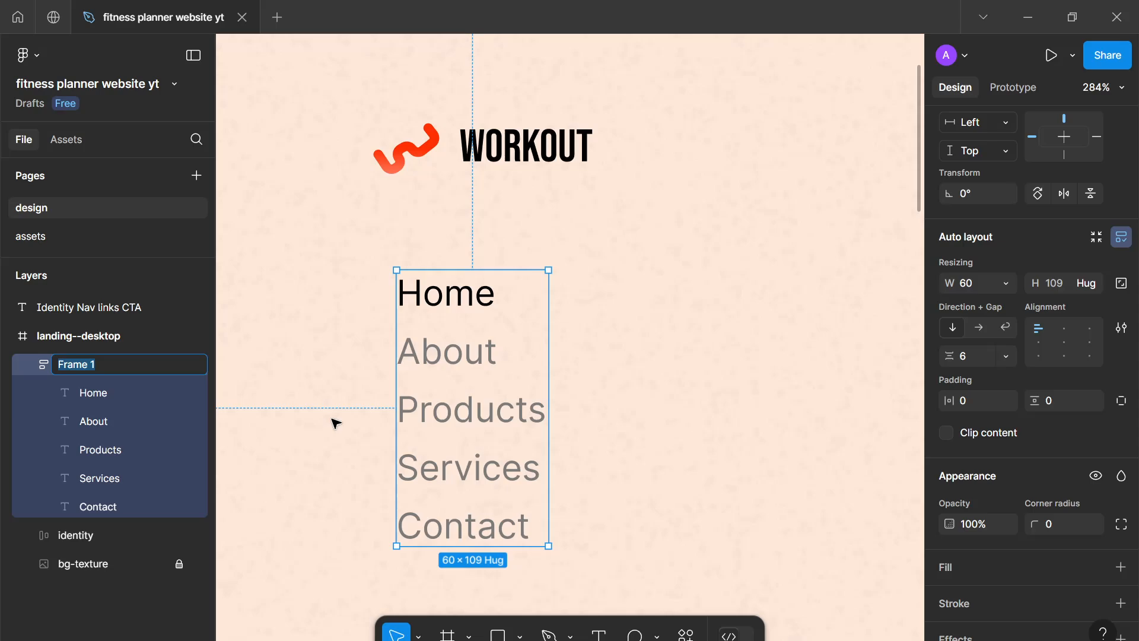
text(navlinks)
key(ctrl+a)
key(BackSpace)
text(links)
key(Return)
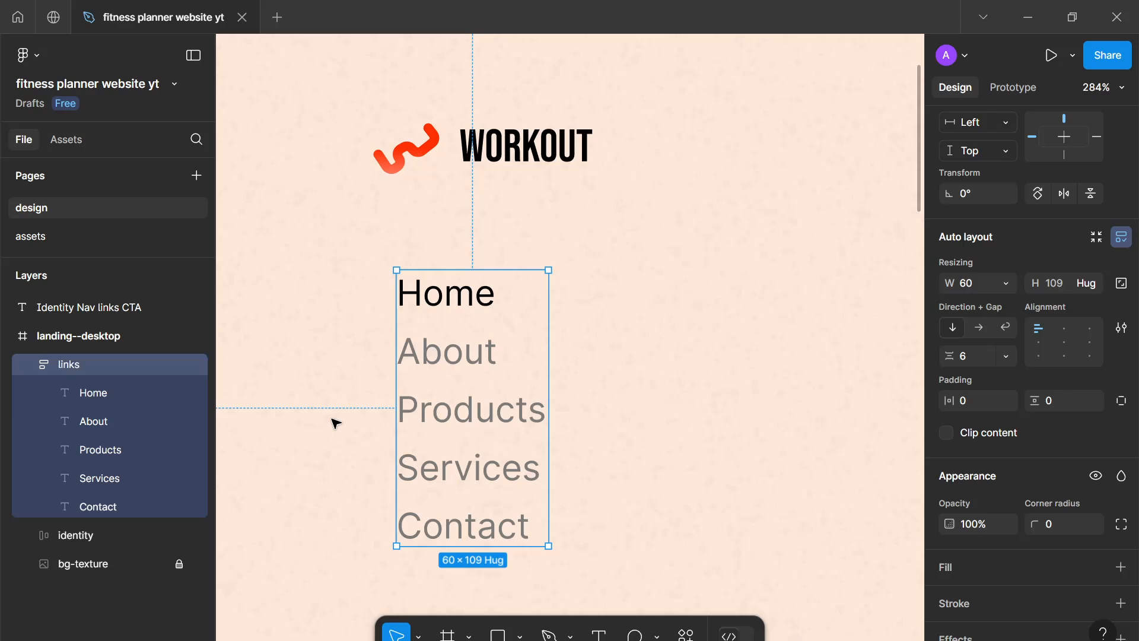
Set the links frame's gap to 40 and its layout direction to horizontal
click(965, 356)
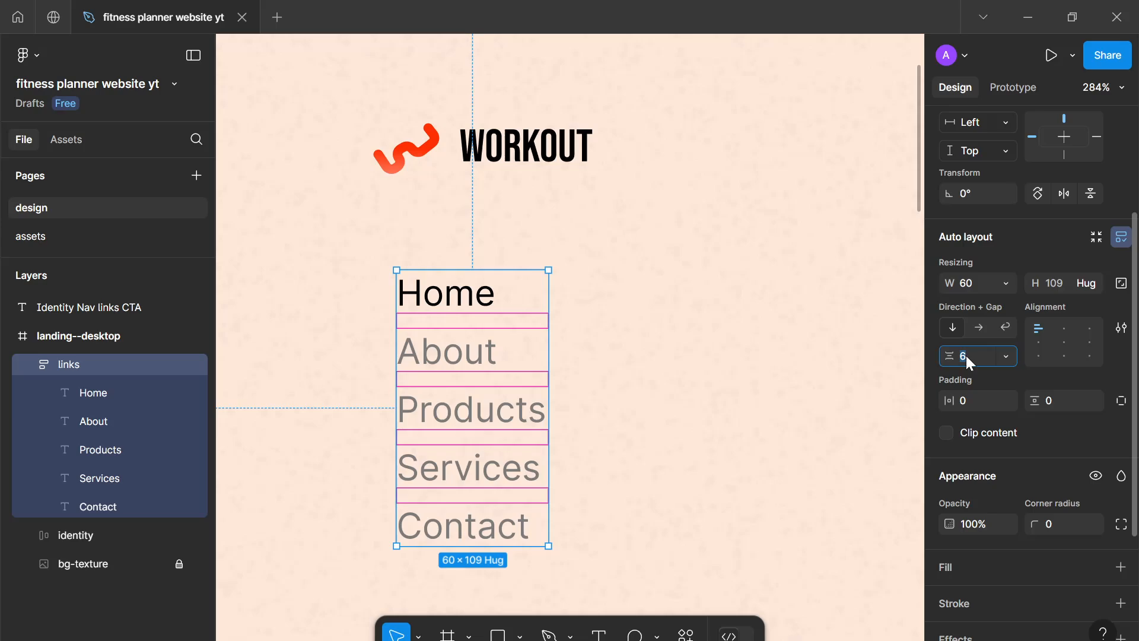
text(40)
key(Return)
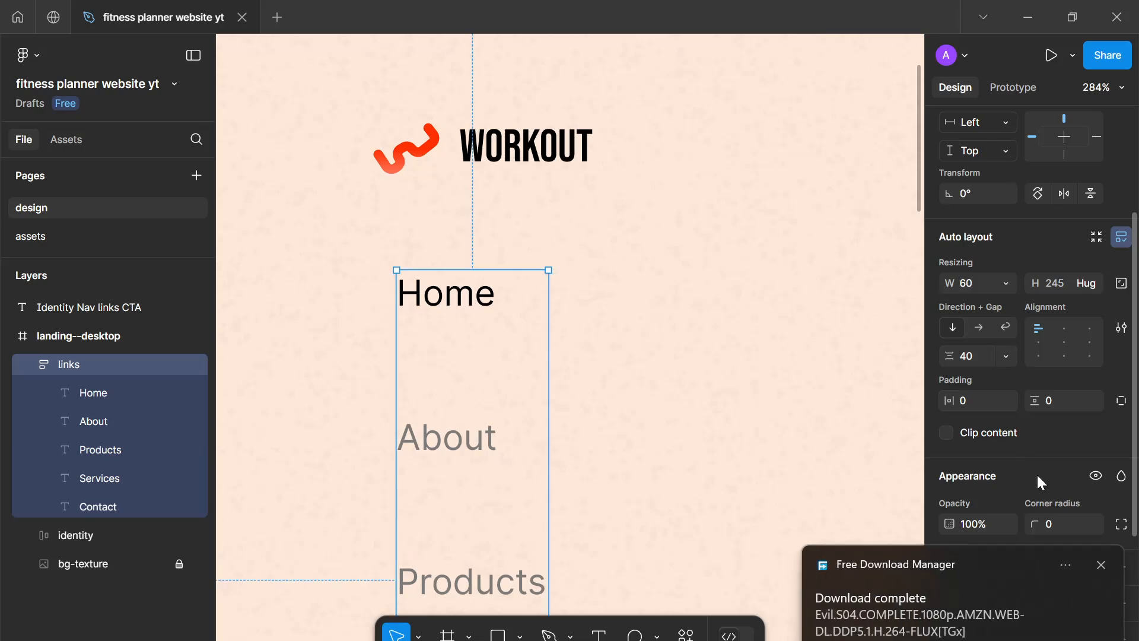
click(1100, 566)
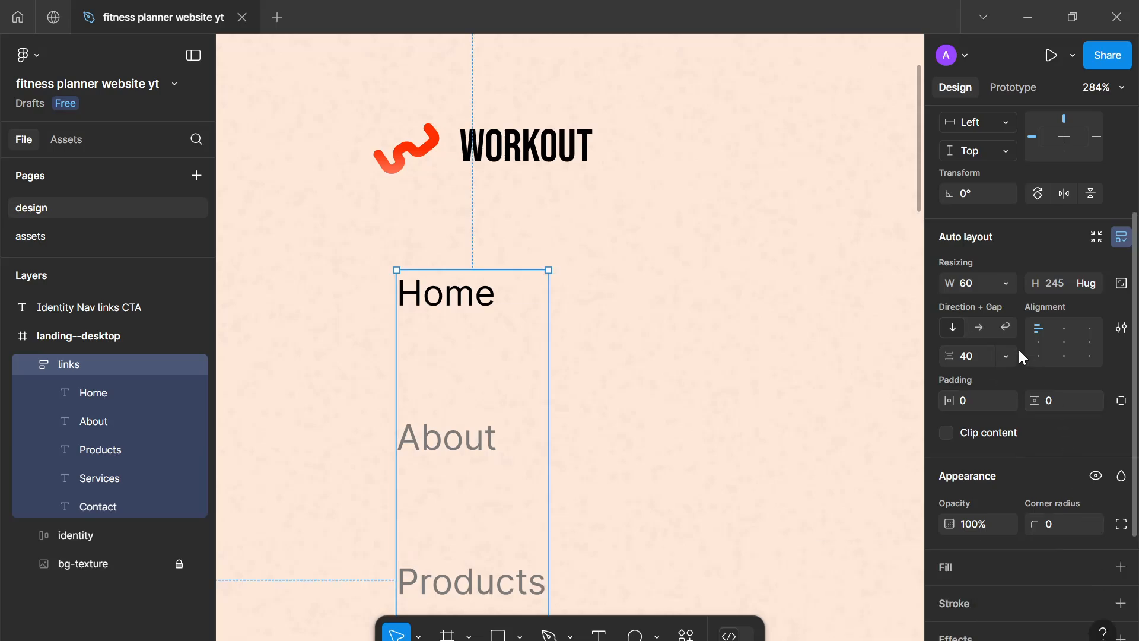
click(979, 328)
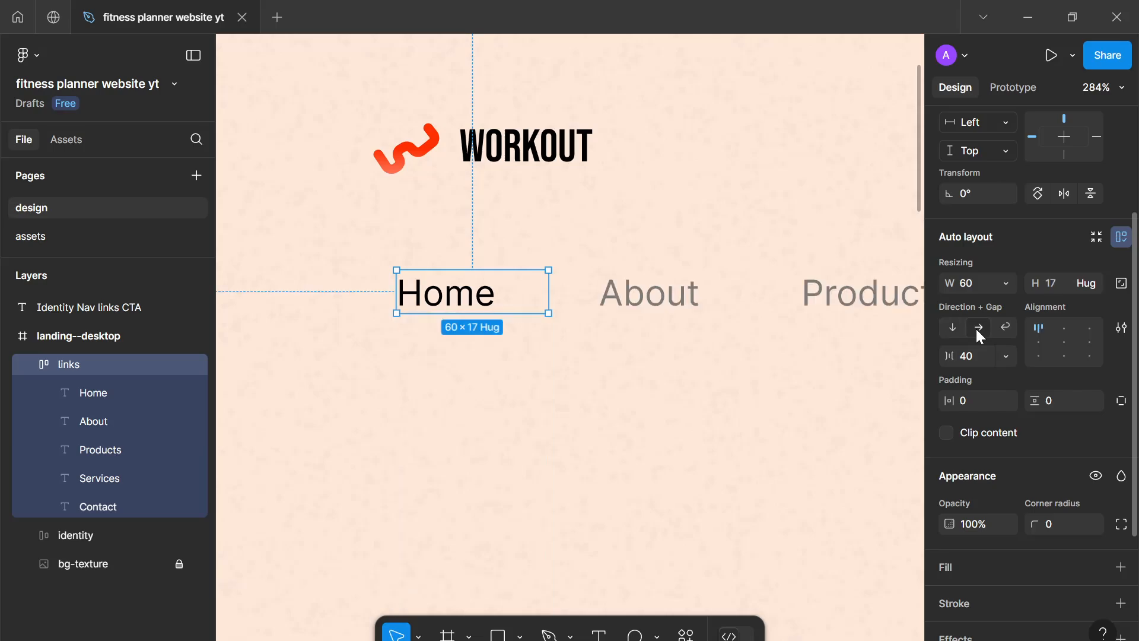
Make the links frame's width hug its contents and move it to about X 100, Y 132, below the logo
scroll(682, 426, down, 4)
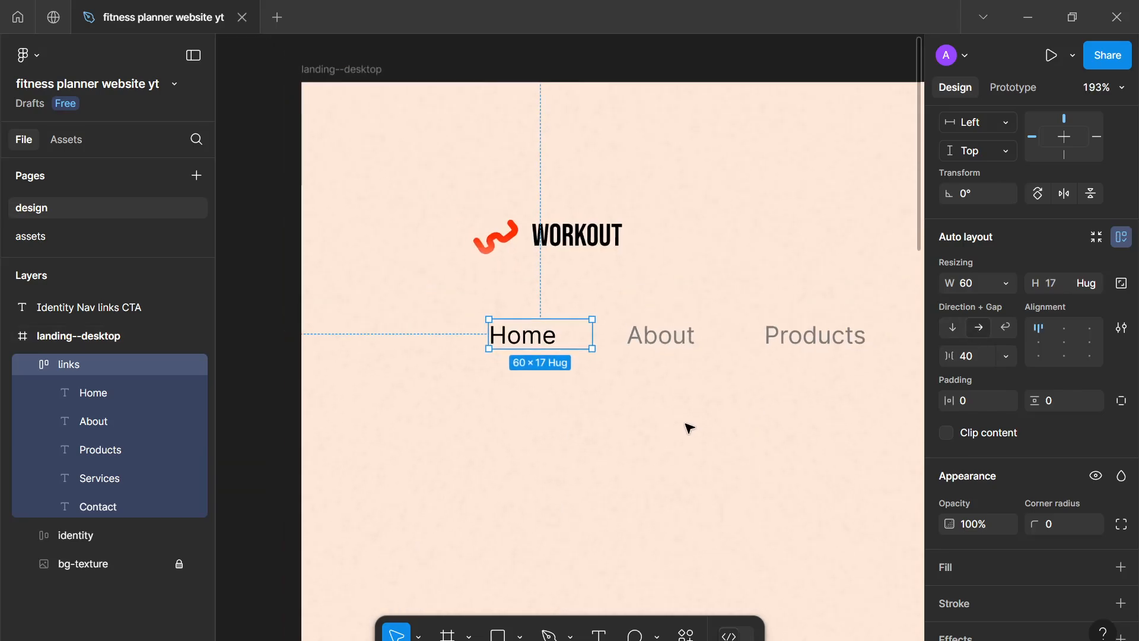
scroll(663, 424, down, 5)
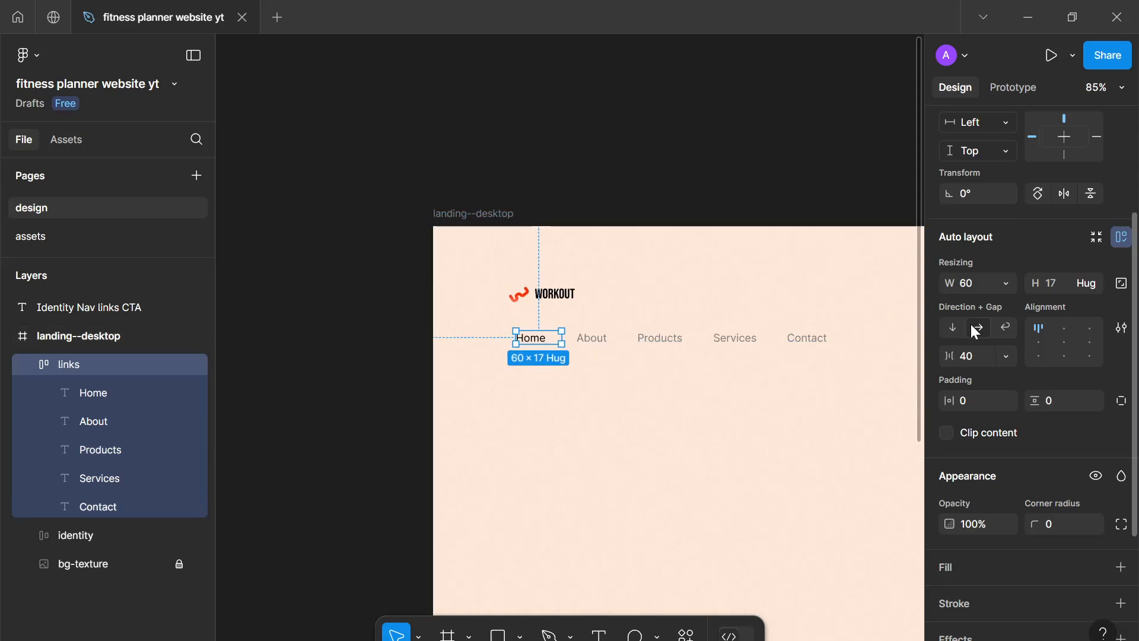
click(1006, 283)
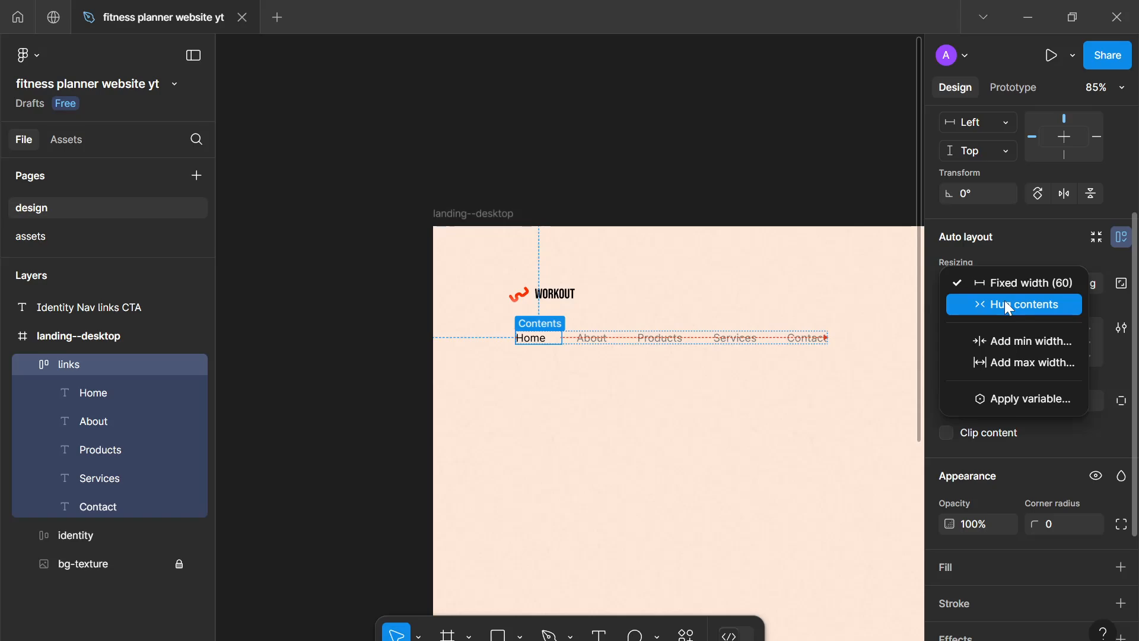
click(1007, 305)
mouse_move(722, 334)
mouse_down()
mouse_move(740, 349)
mouse_move(719, 331)
mouse_up()
click(739, 394)
scroll(738, 394, down, 5)
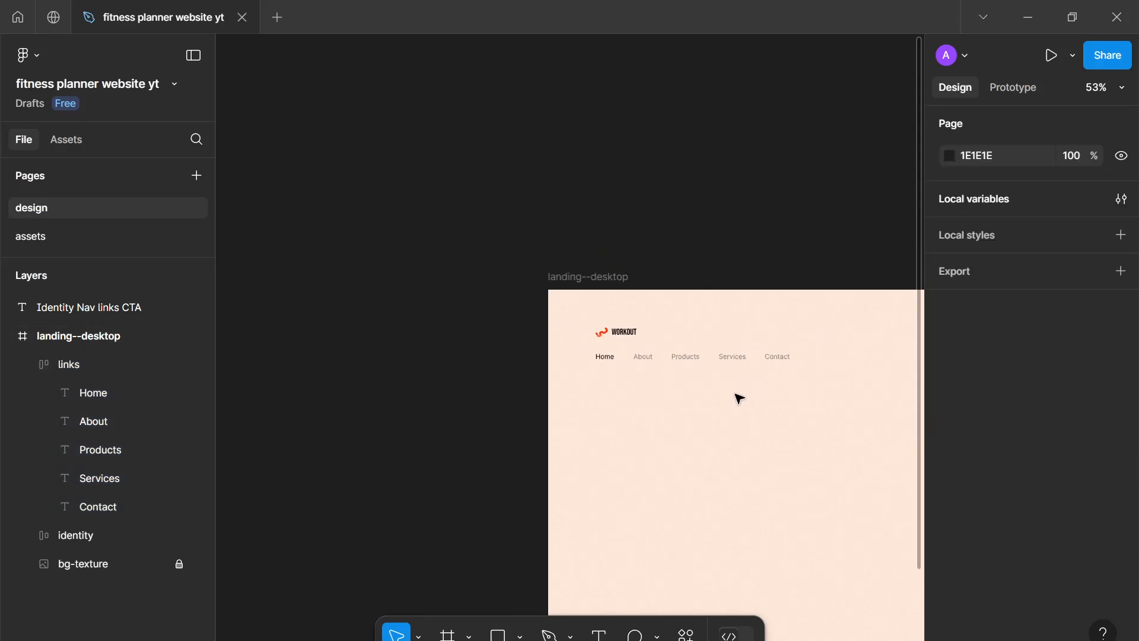
Reduce the links frame's gap to 36 and align its items to the left and vertically centred
scroll(683, 366, down, 1)
drag(736, 395, 654, 345)
scroll(684, 366, up, 2)
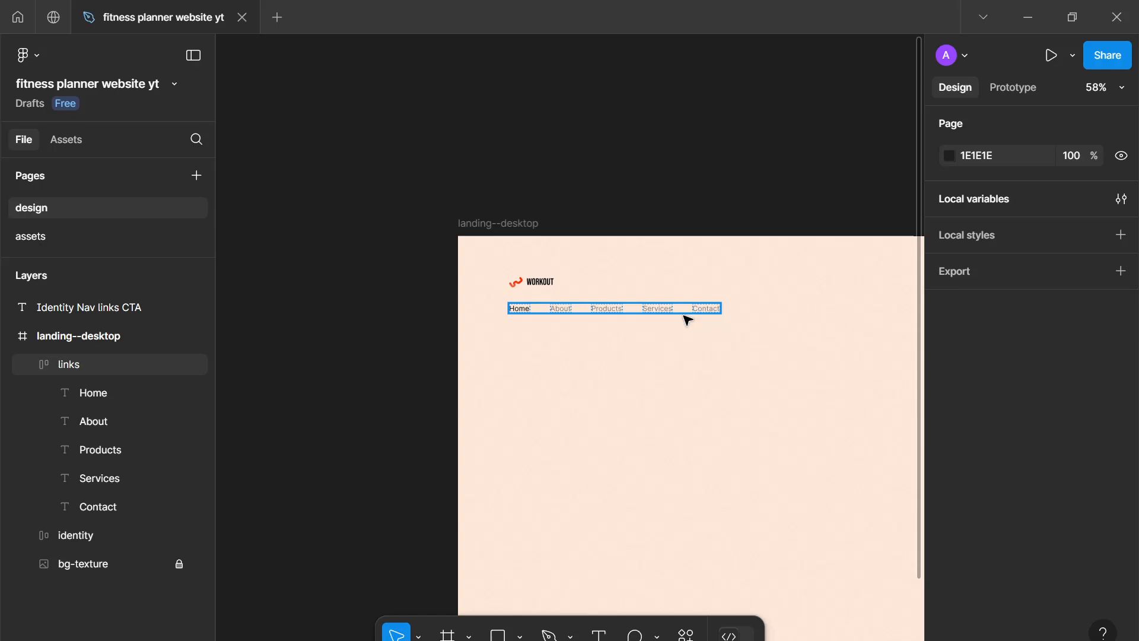
click(682, 310)
click(963, 534)
key(Down)
key(Down)
key(Down)
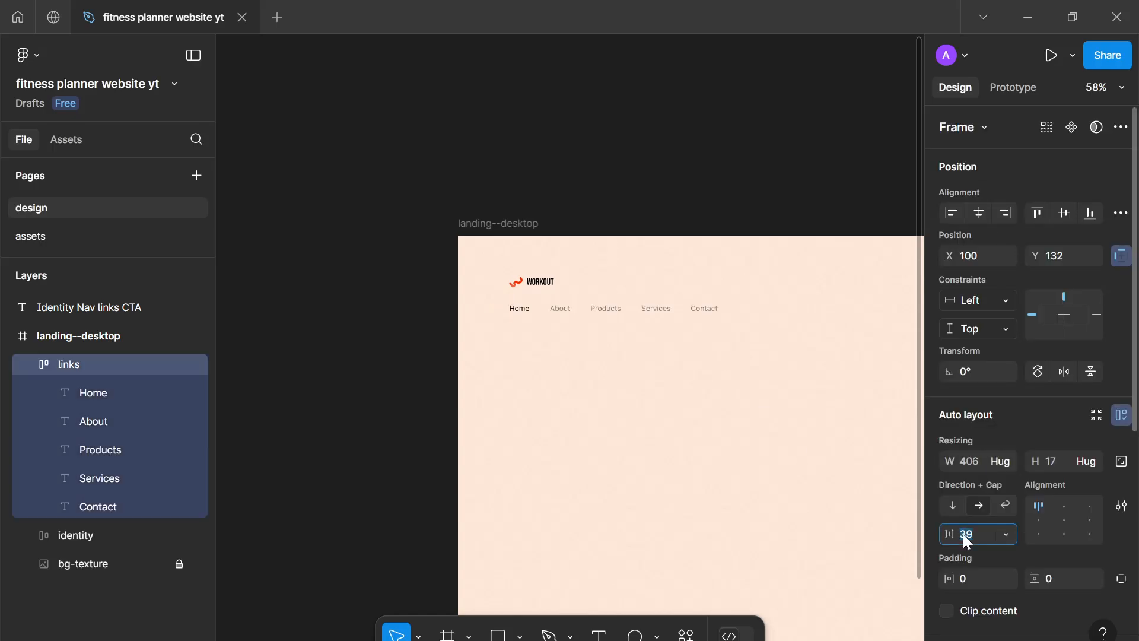
key(Down)
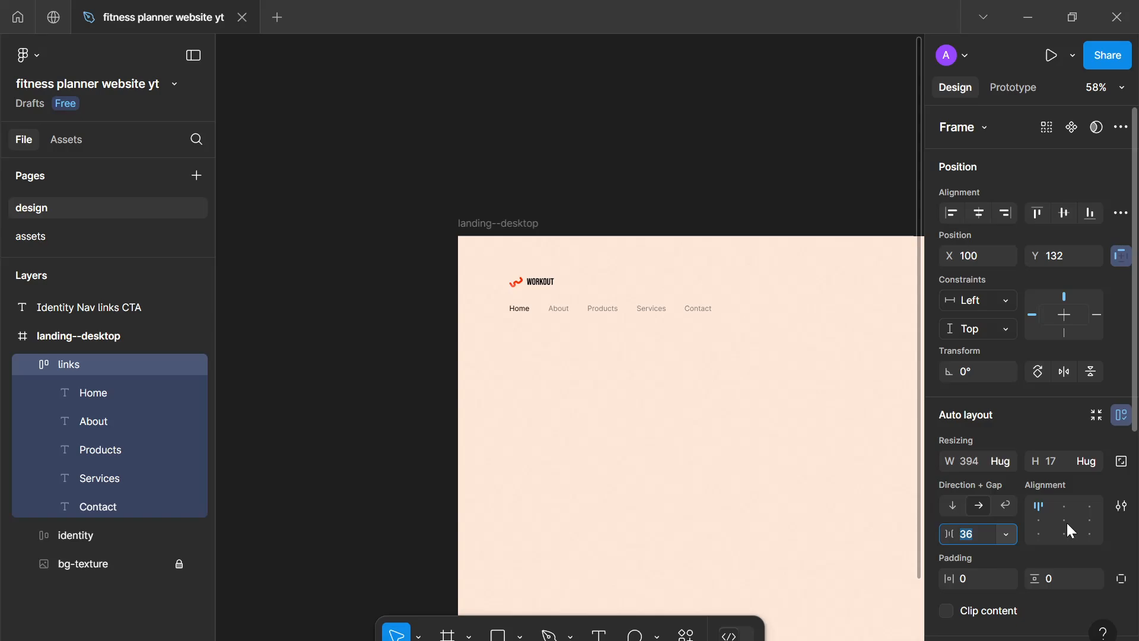
click(1043, 517)
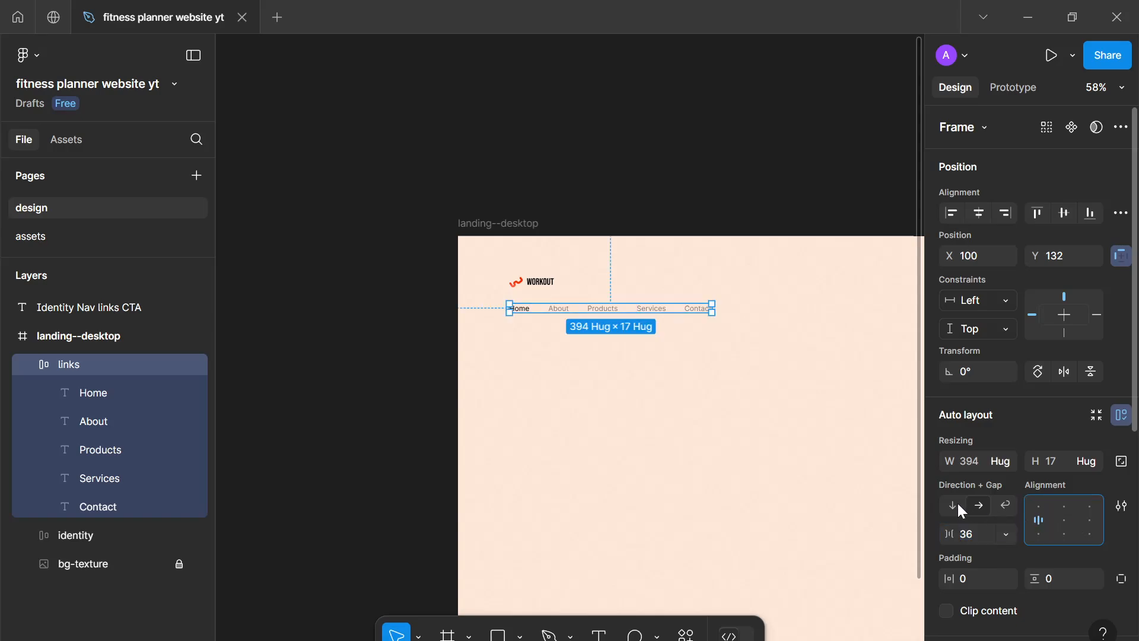
click(643, 442)
Strike through the "Nav links" item in the checklist beside the landing--desktop frame
scroll(627, 429, down, 5)
drag(622, 429, 522, 384)
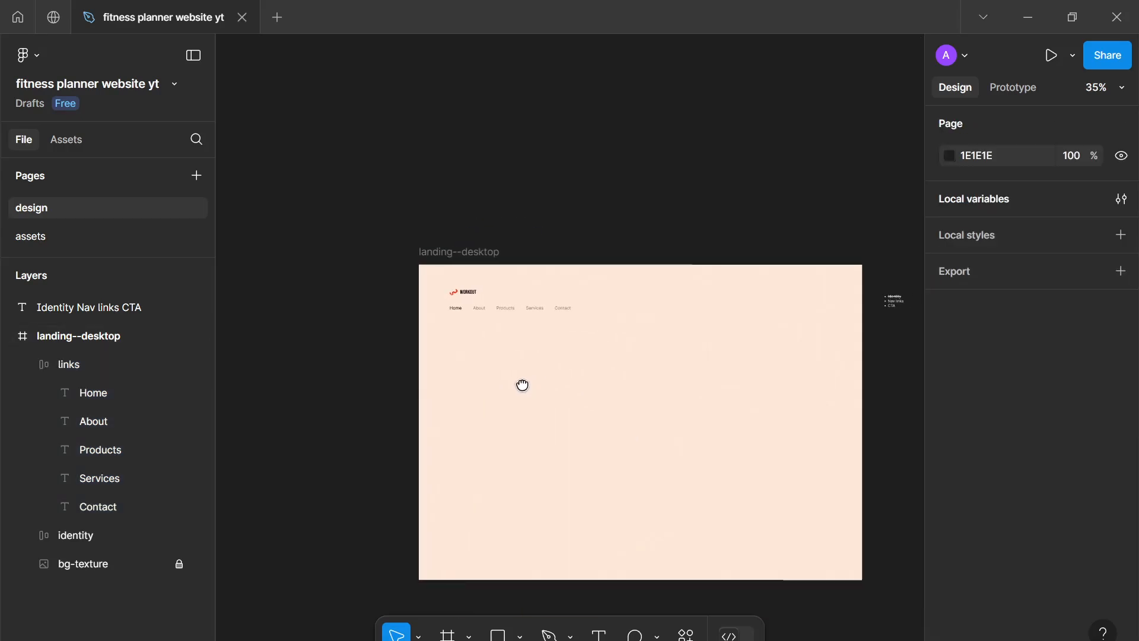
drag(698, 328, 400, 254)
scroll(602, 272, up, 10)
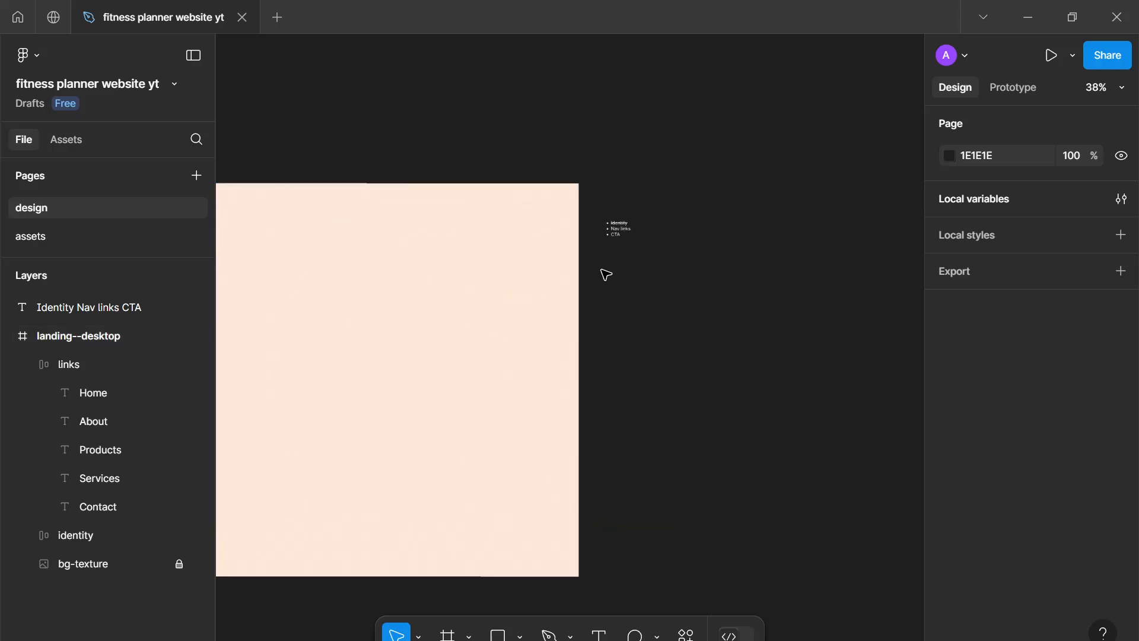
double_click(564, 248)
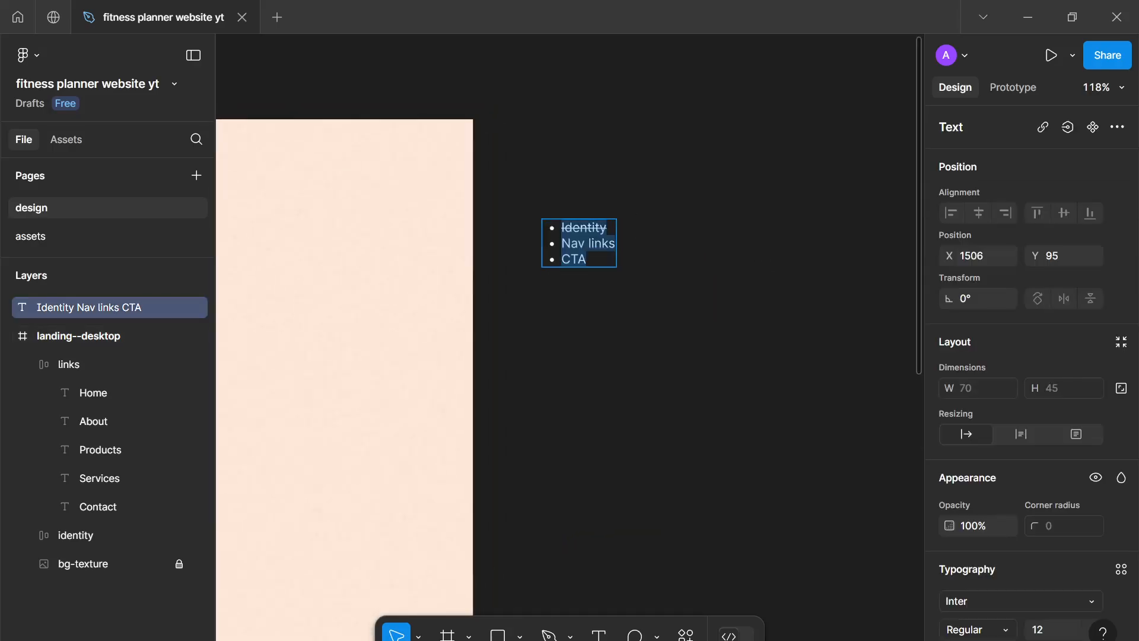
drag(562, 245, 616, 244)
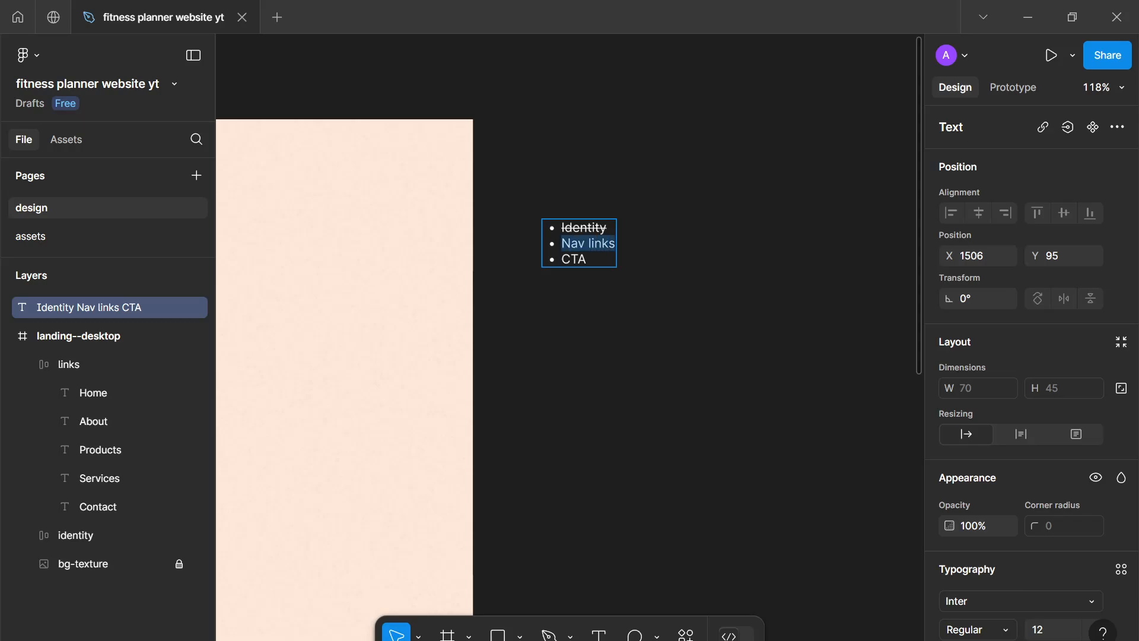
scroll(976, 561, down, 5)
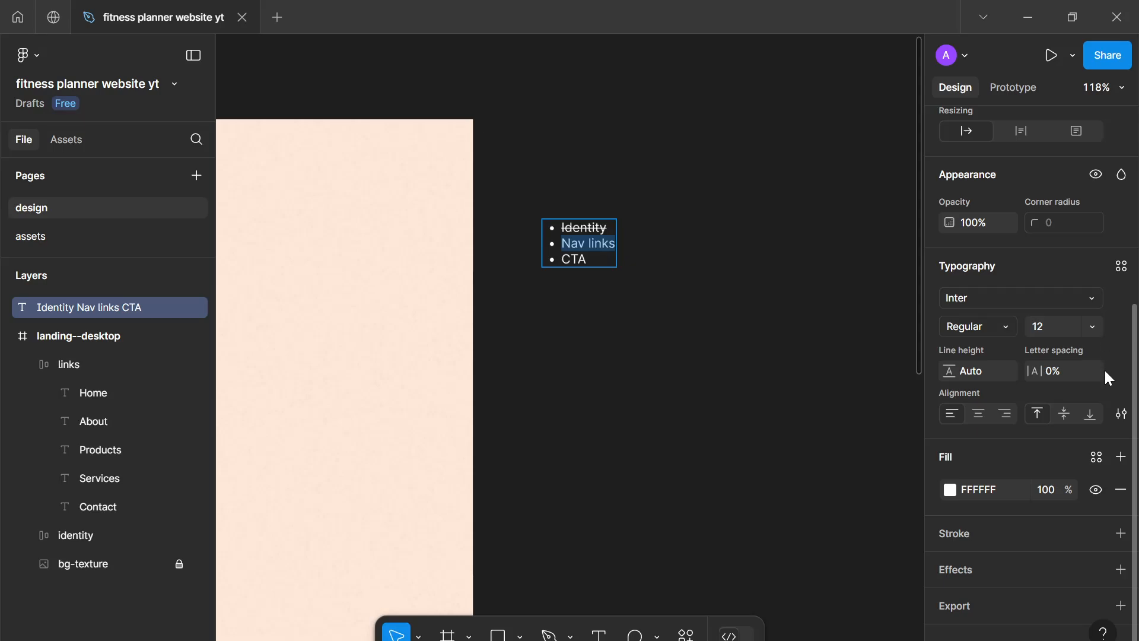
click(1121, 267)
click(1121, 269)
click(1121, 413)
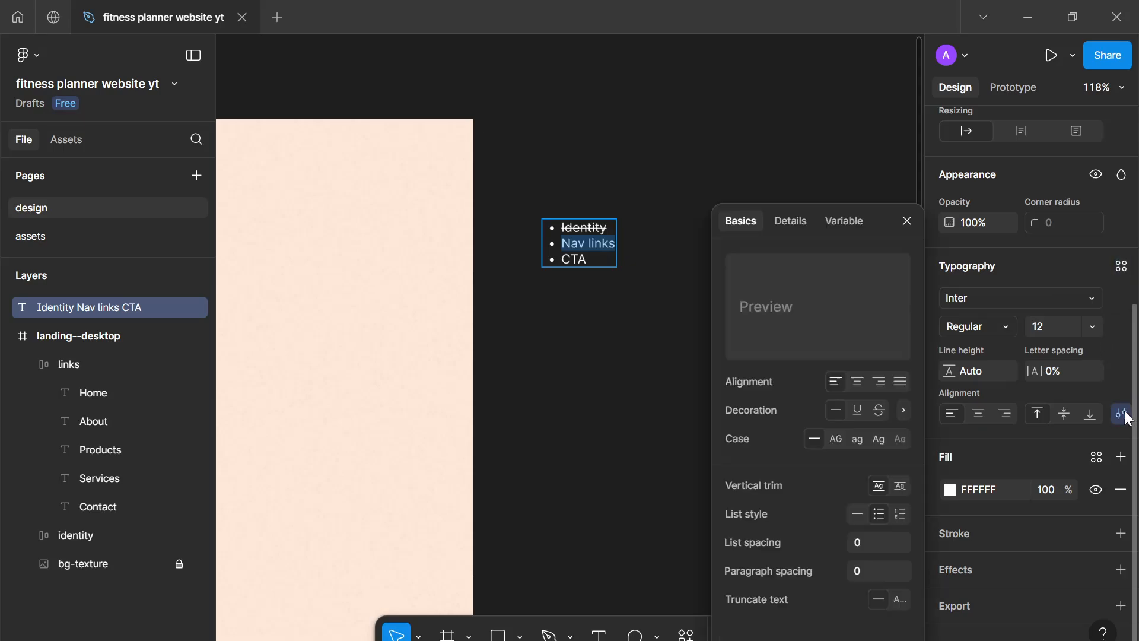
click(873, 408)
click(902, 225)
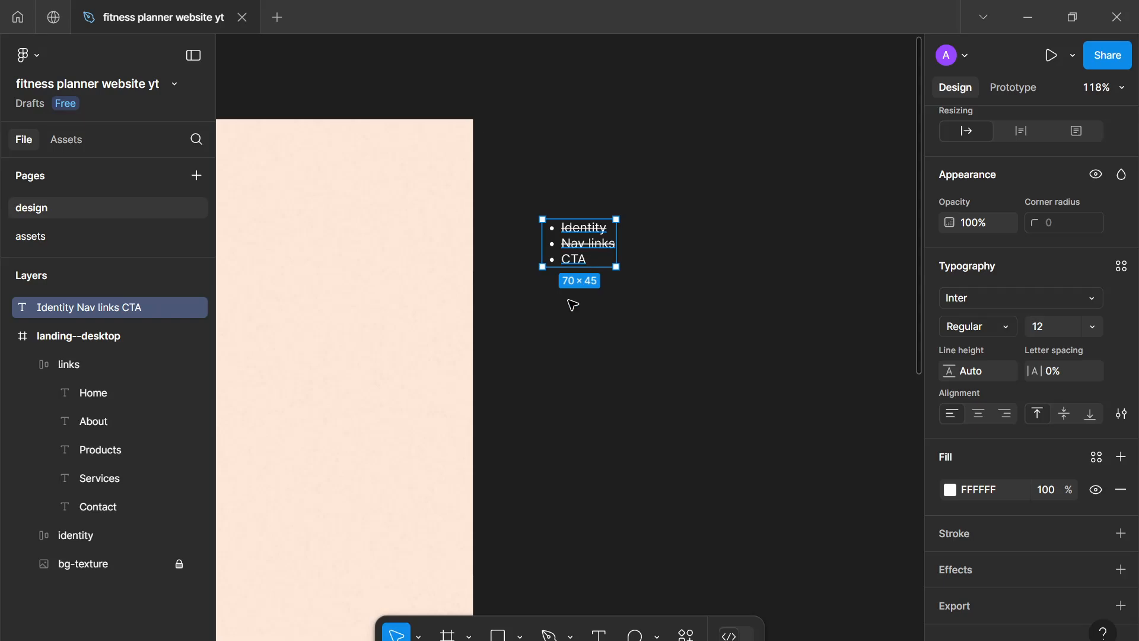
Add the text "Book a call" below the navigation links on the landing--desktop frame
drag(492, 452, 561, 416)
scroll(429, 386, down, 1)
scroll(427, 384, down, 1)
drag(439, 378, 600, 448)
scroll(455, 366, down, 3)
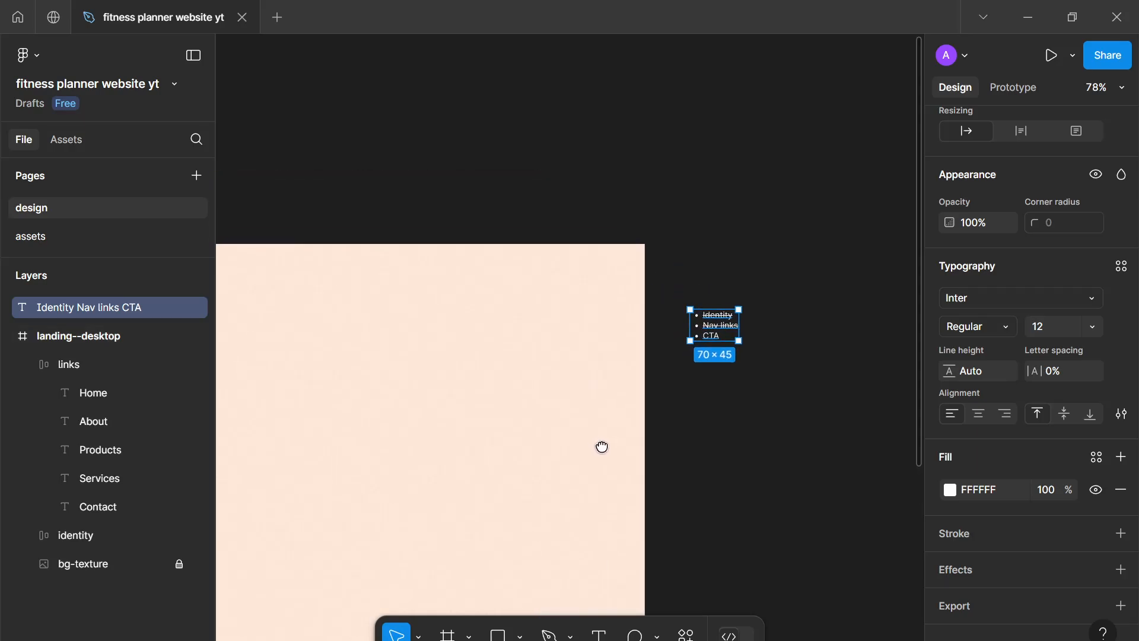
drag(539, 478, 671, 407)
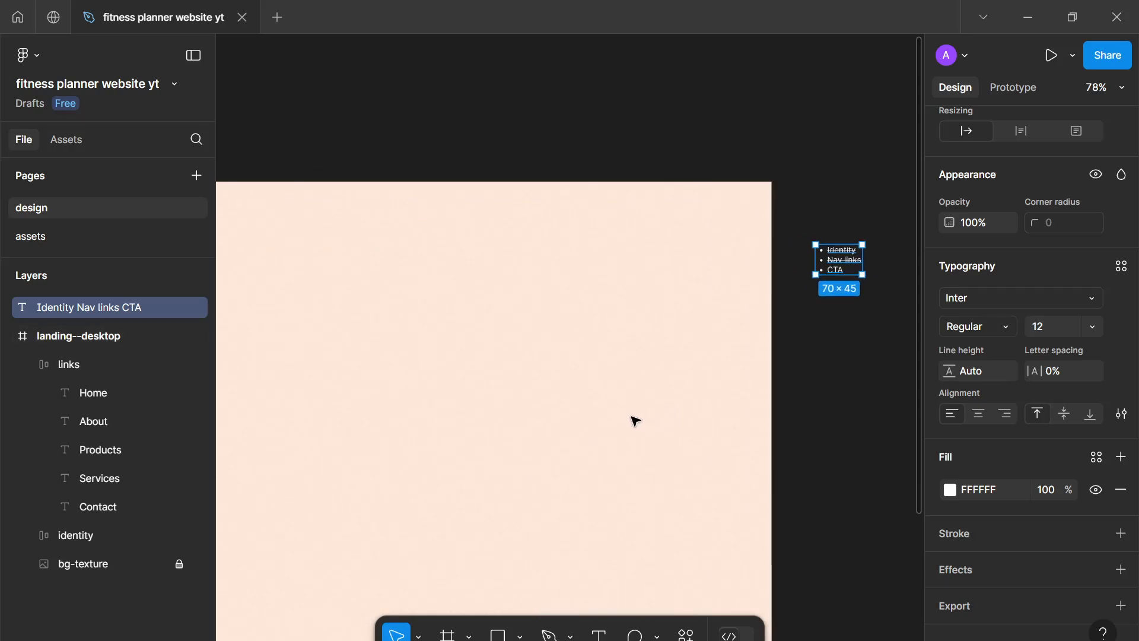
scroll(676, 403, down, 4)
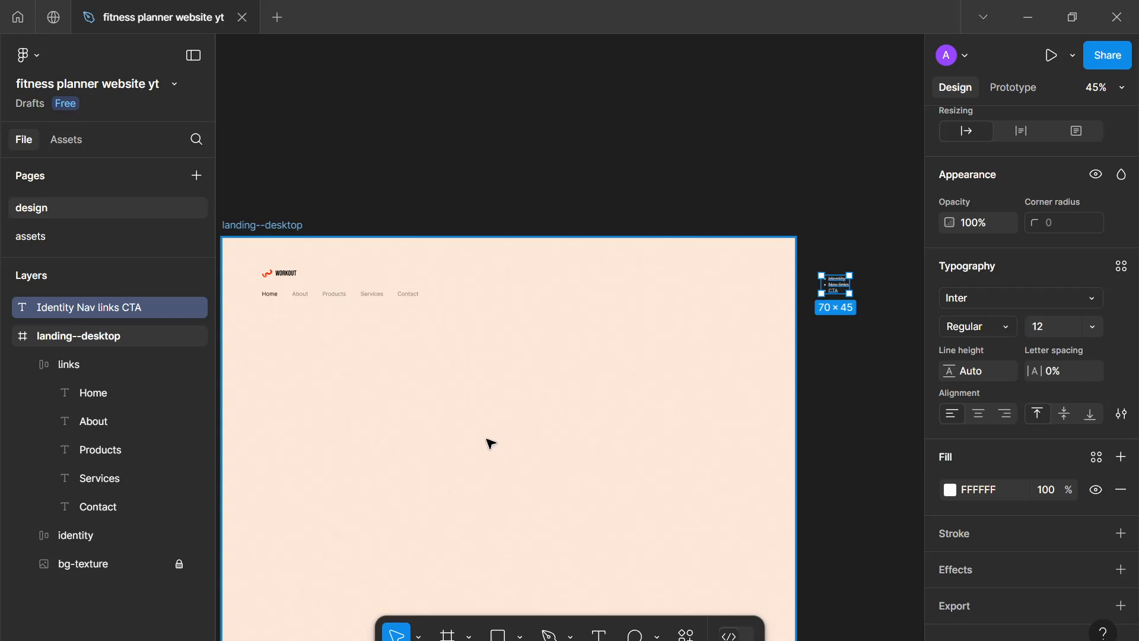
scroll(468, 442, up, 1)
drag(381, 422, 557, 466)
scroll(560, 466, up, 5)
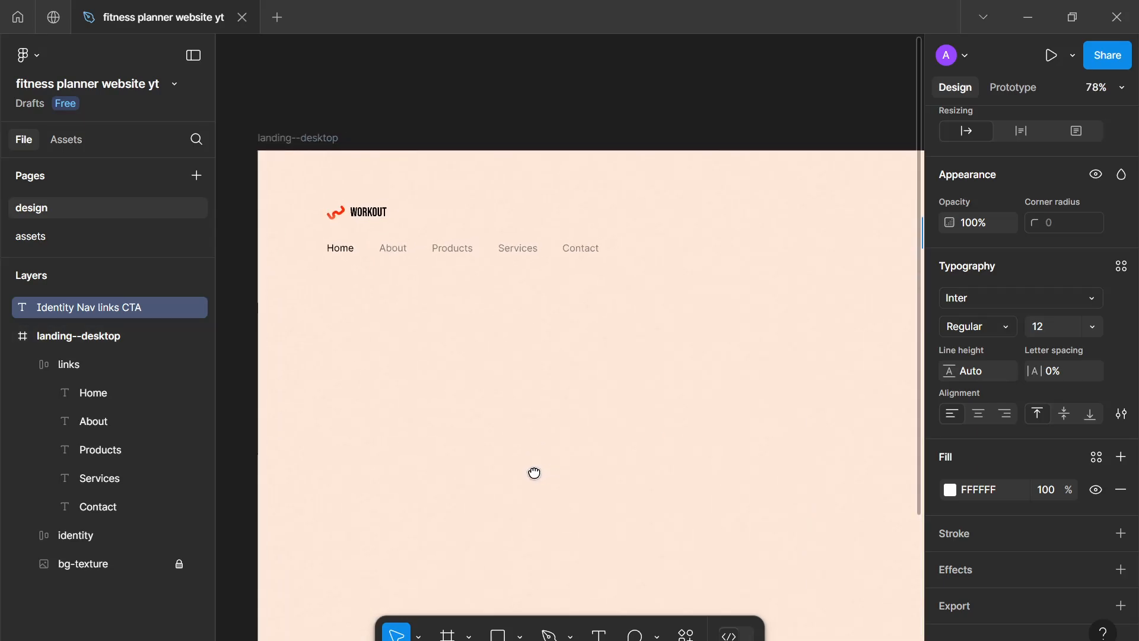
key(t)
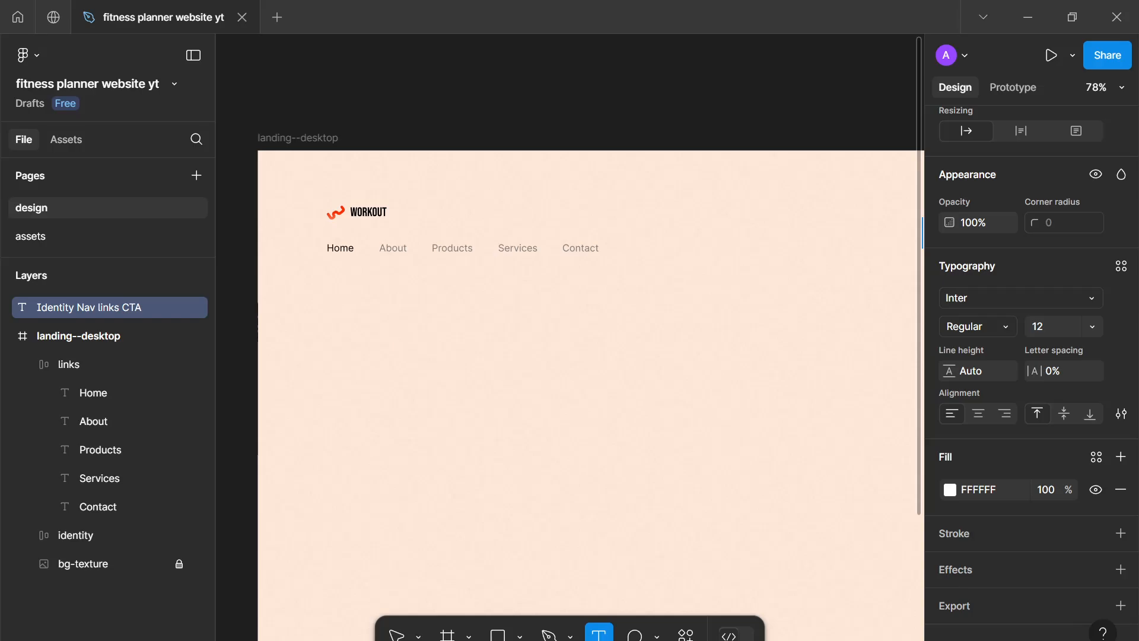
click(392, 331)
scroll(439, 453, up, 3)
scroll(442, 454, up, 1)
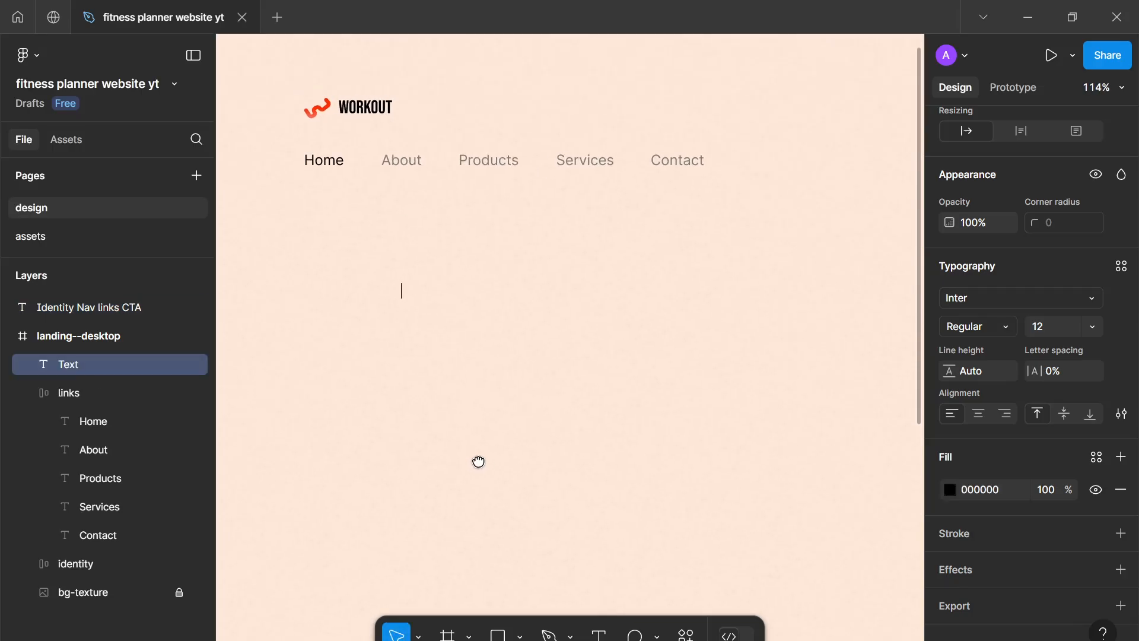
drag(480, 461, 527, 486)
text(Book a call)
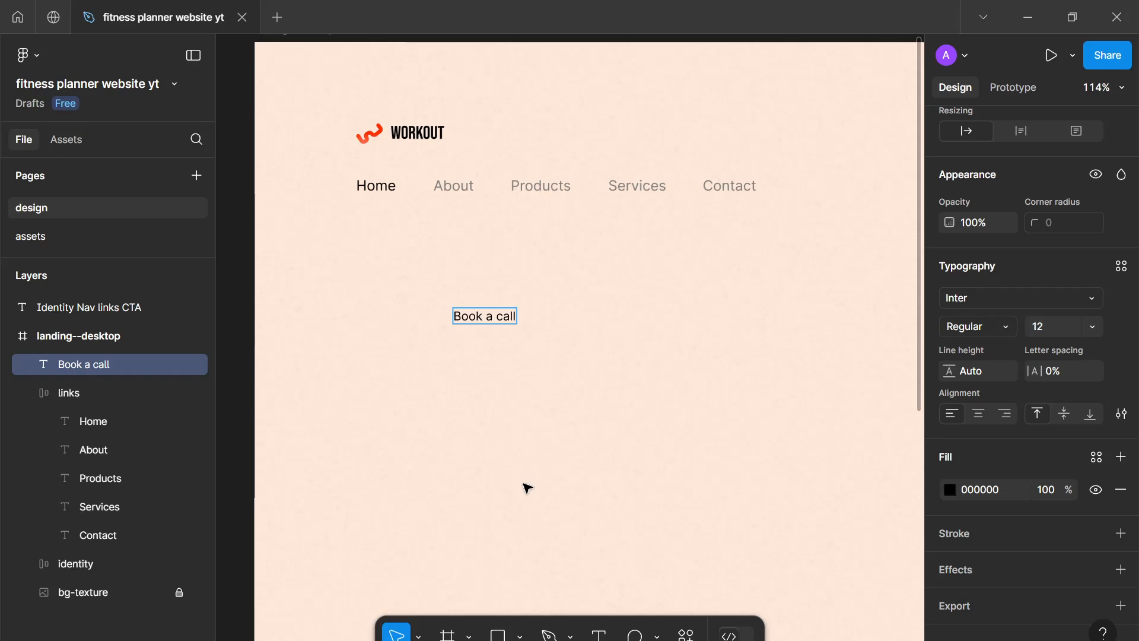
key(Escape)
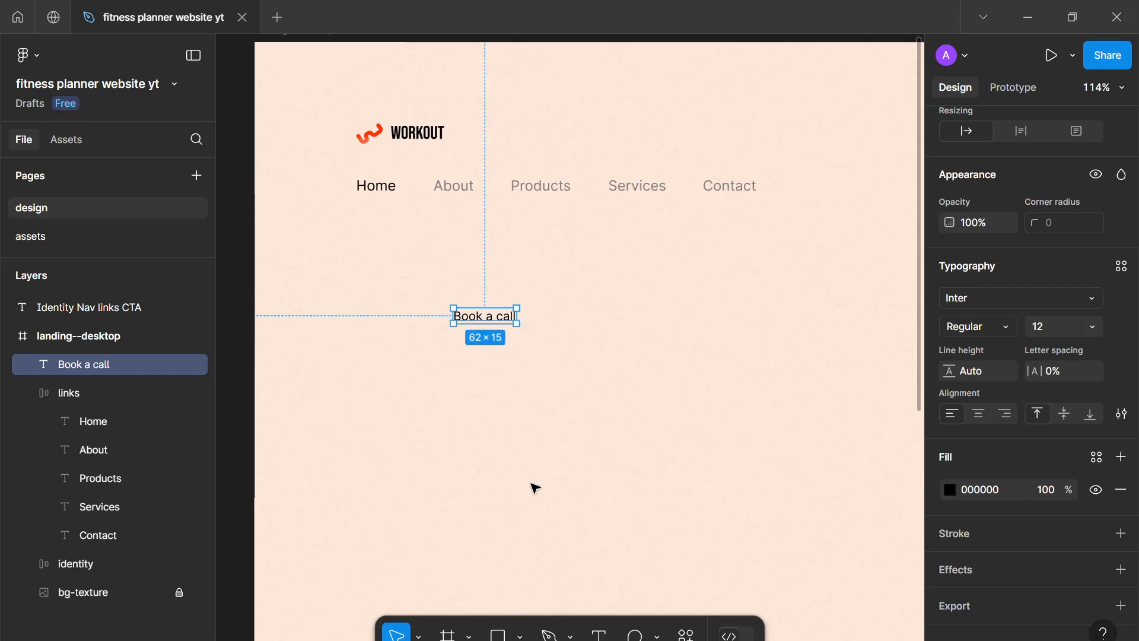
Set the "Book a call" text to size 16 and Semi Bold, and shift it slightly to the right
click(1044, 328)
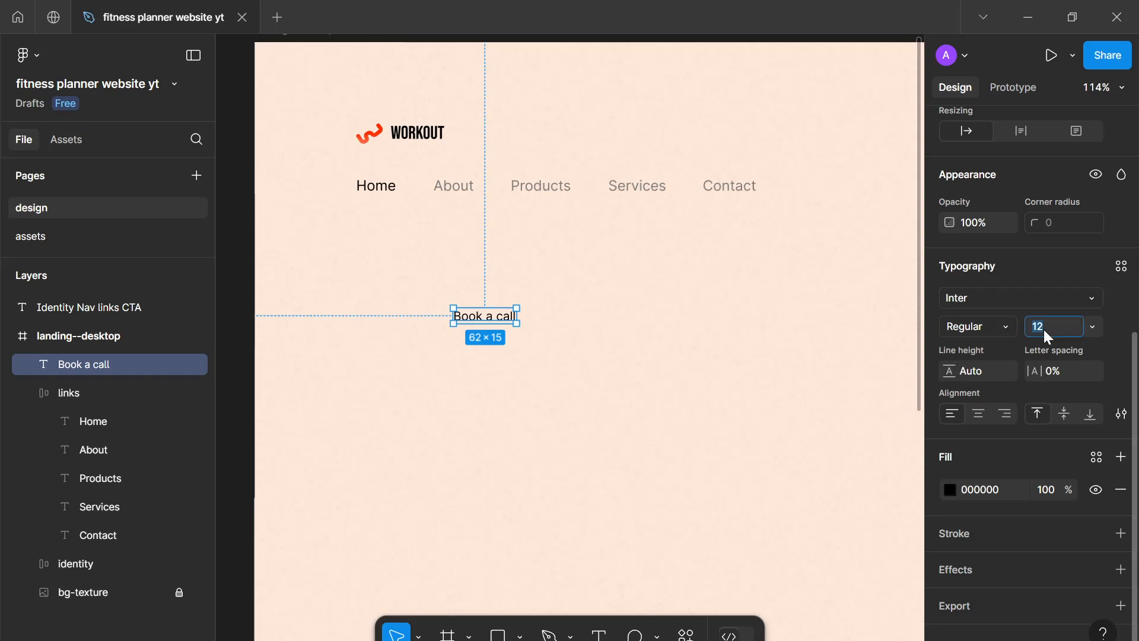
text(14)
key(Return)
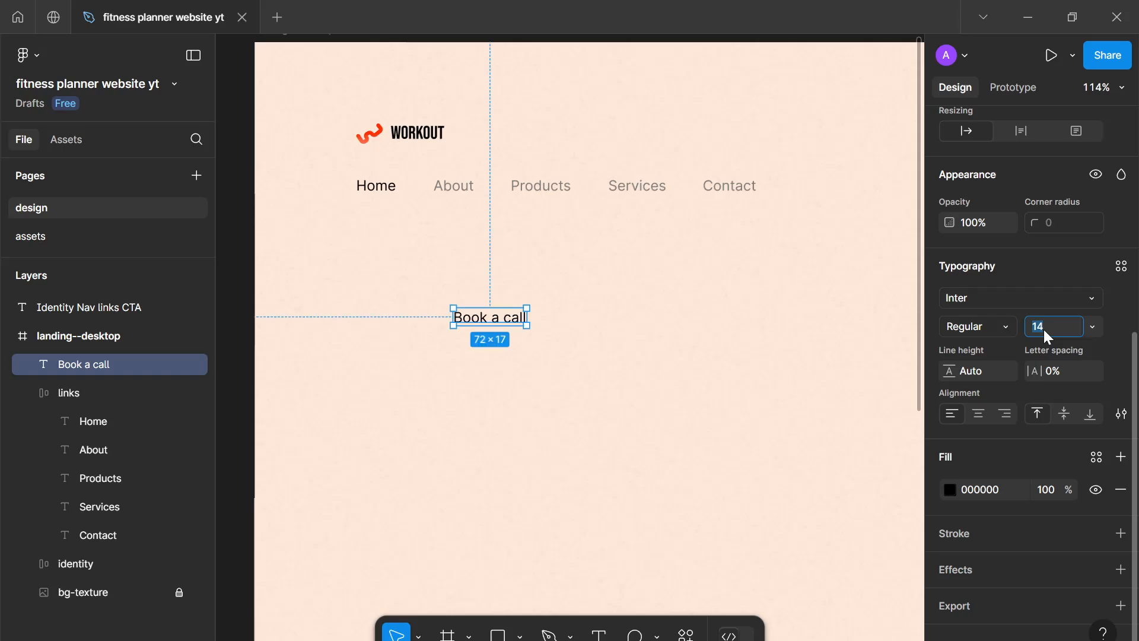
key(Up)
key(Up)
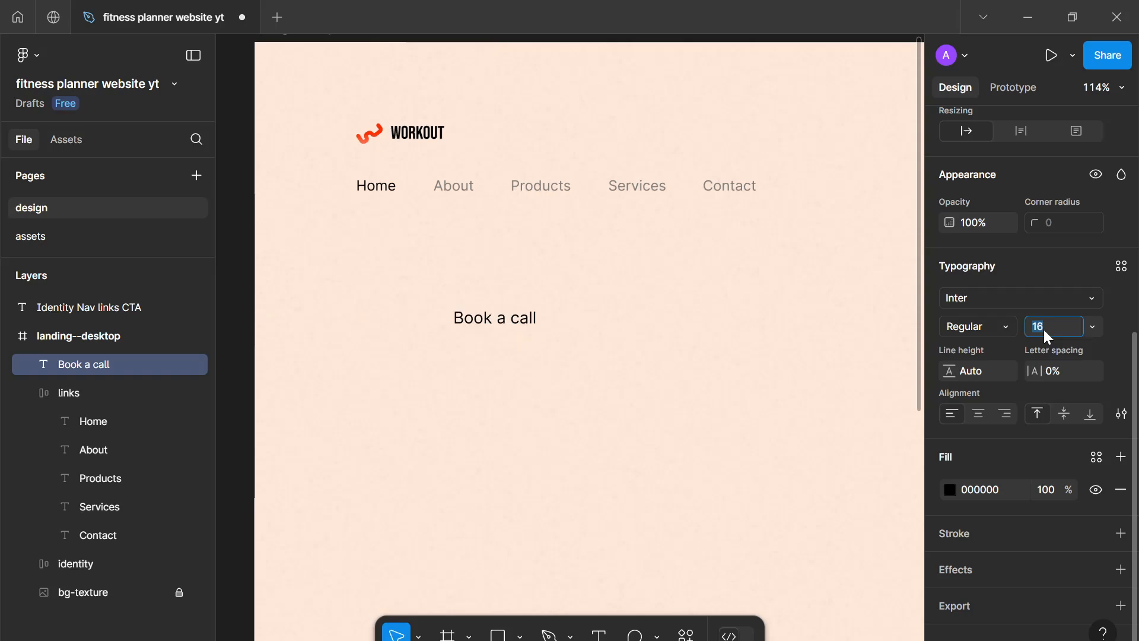
click(1011, 330)
click(1009, 299)
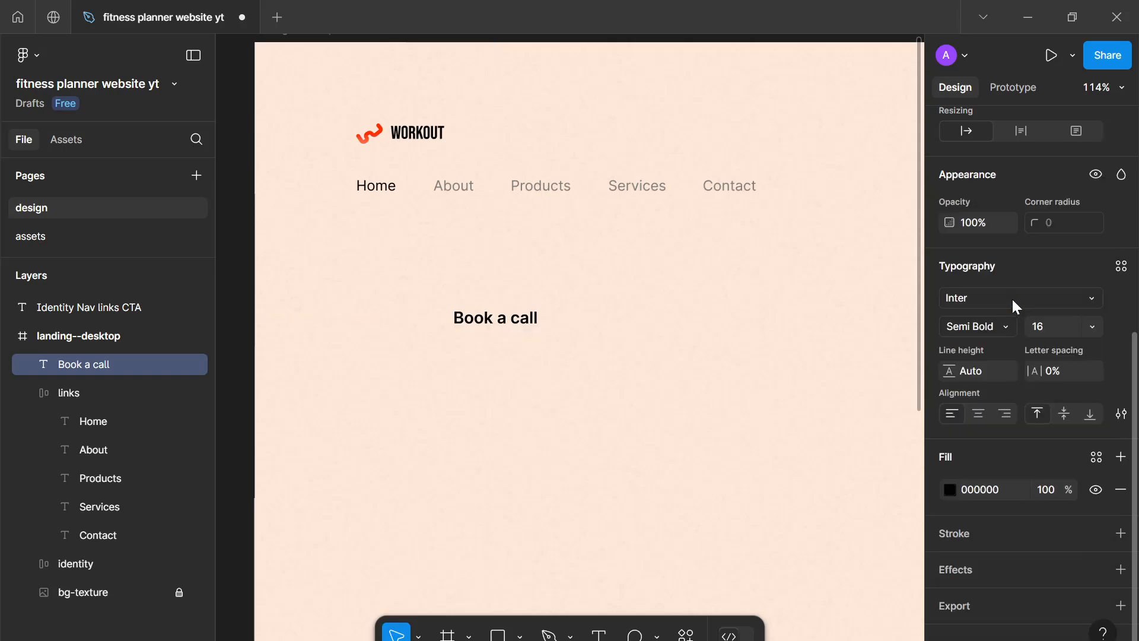
drag(469, 324, 513, 328)
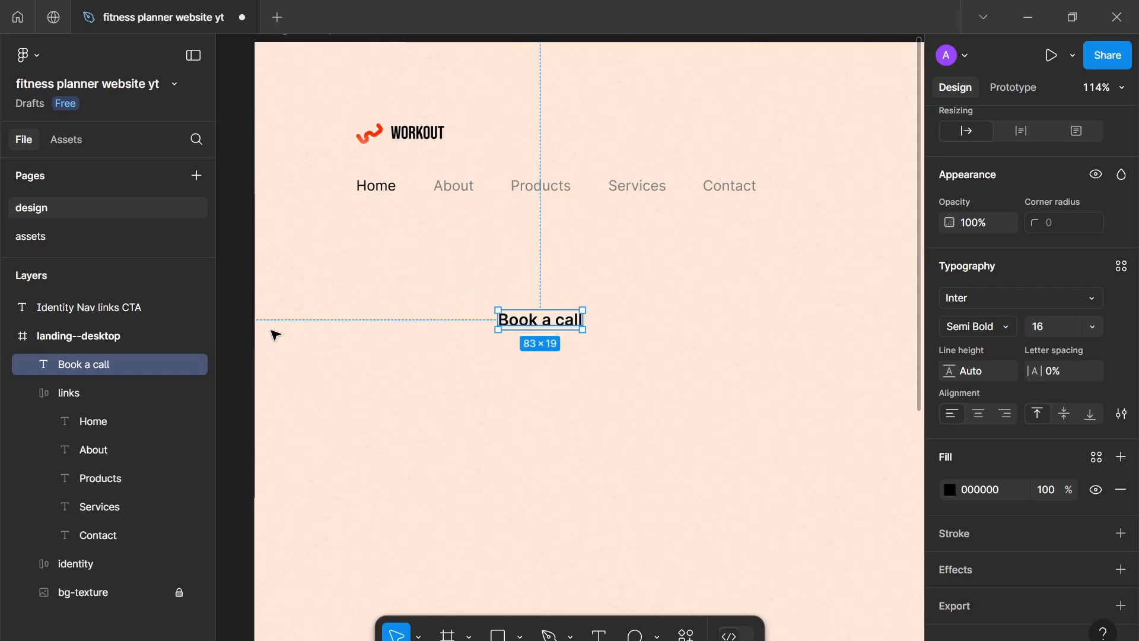
Wrap the "Book a call" text in an auto layout frame and rename the frame "cta"
key(shift+a)
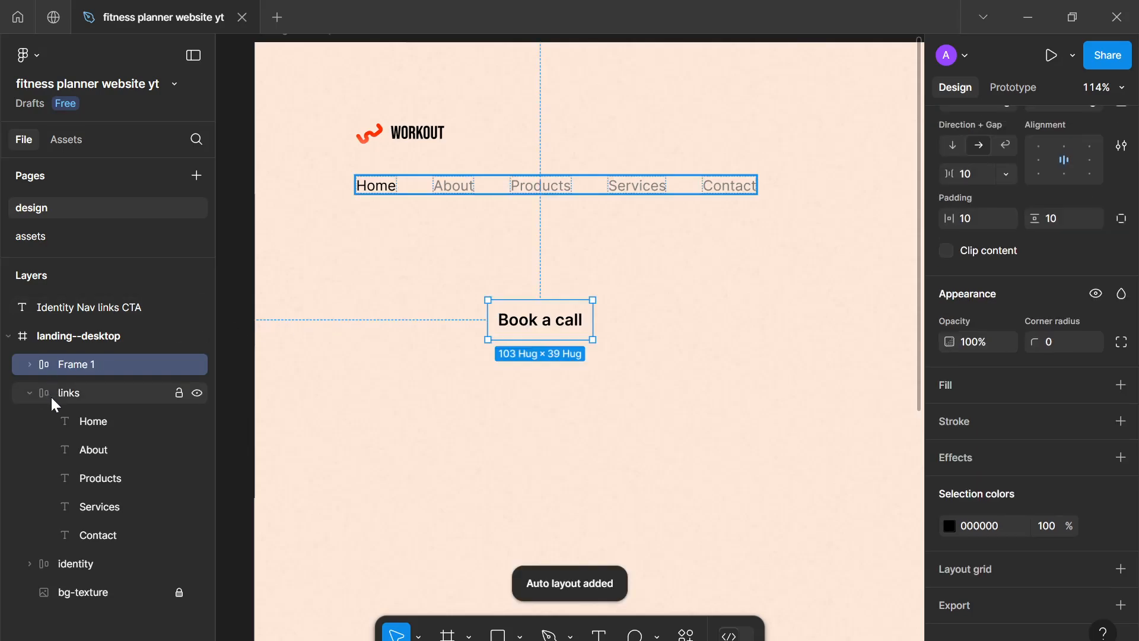
double_click(76, 368)
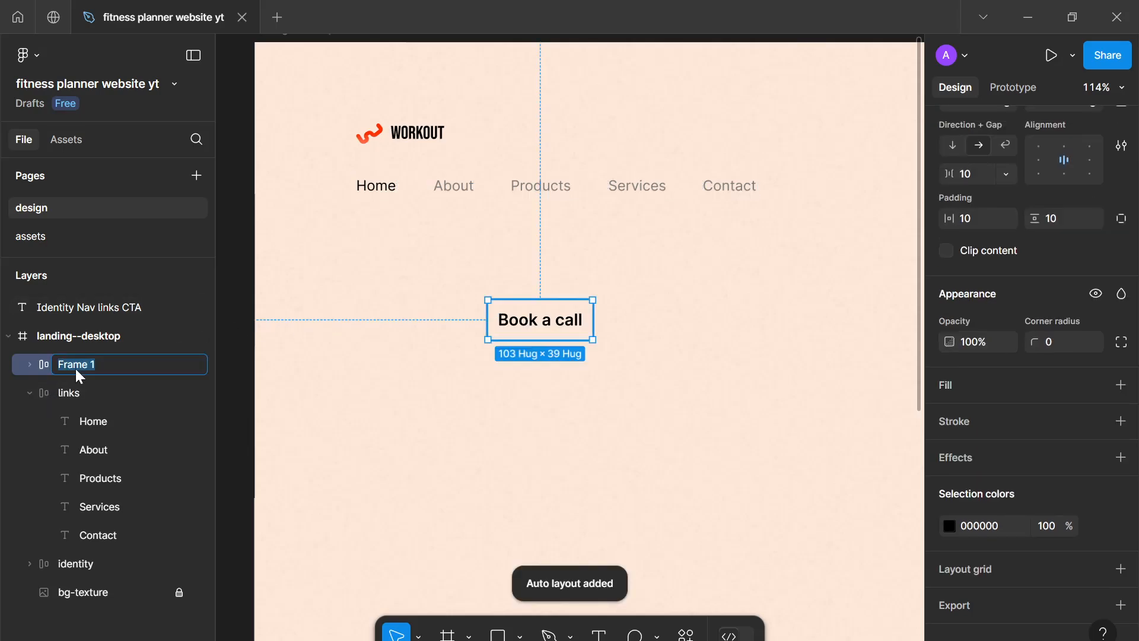
text(cta)
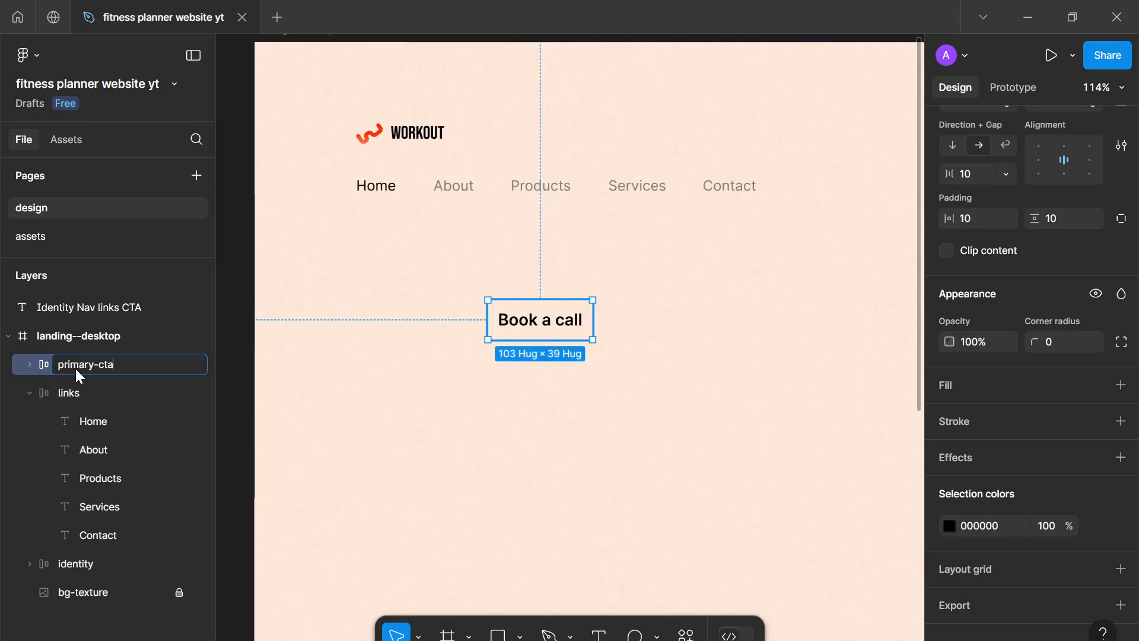
key(ctrl+a)
text(c)
key(Return)
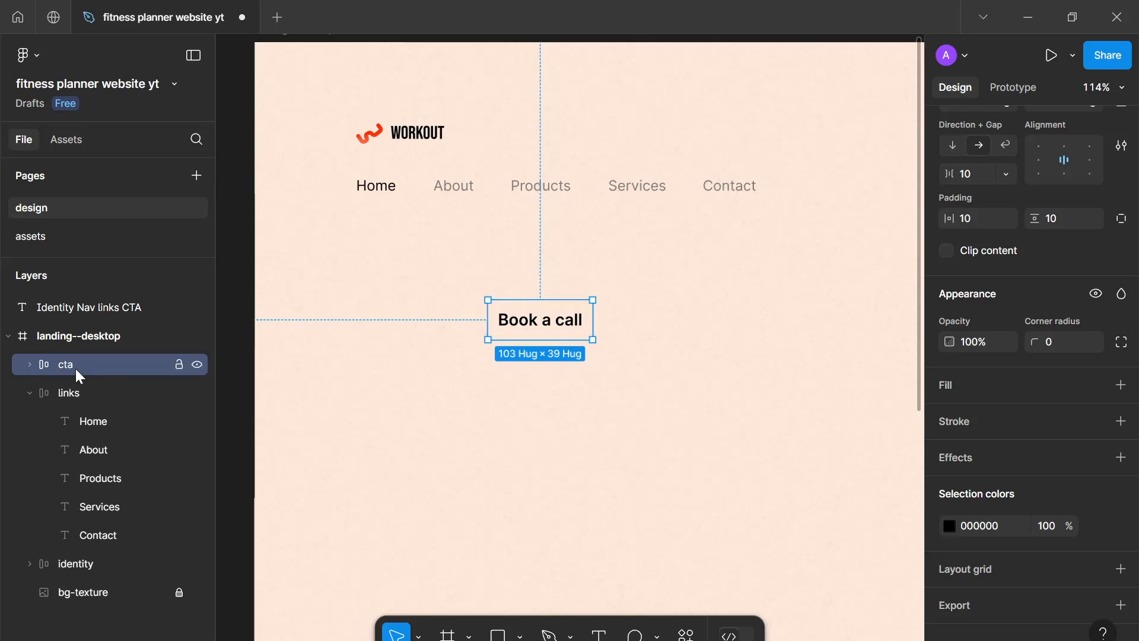
Set the cta frame's gap to 0, horizontal padding to 32 and vertical padding to 16
scroll(1050, 354, up, 3)
click(962, 266)
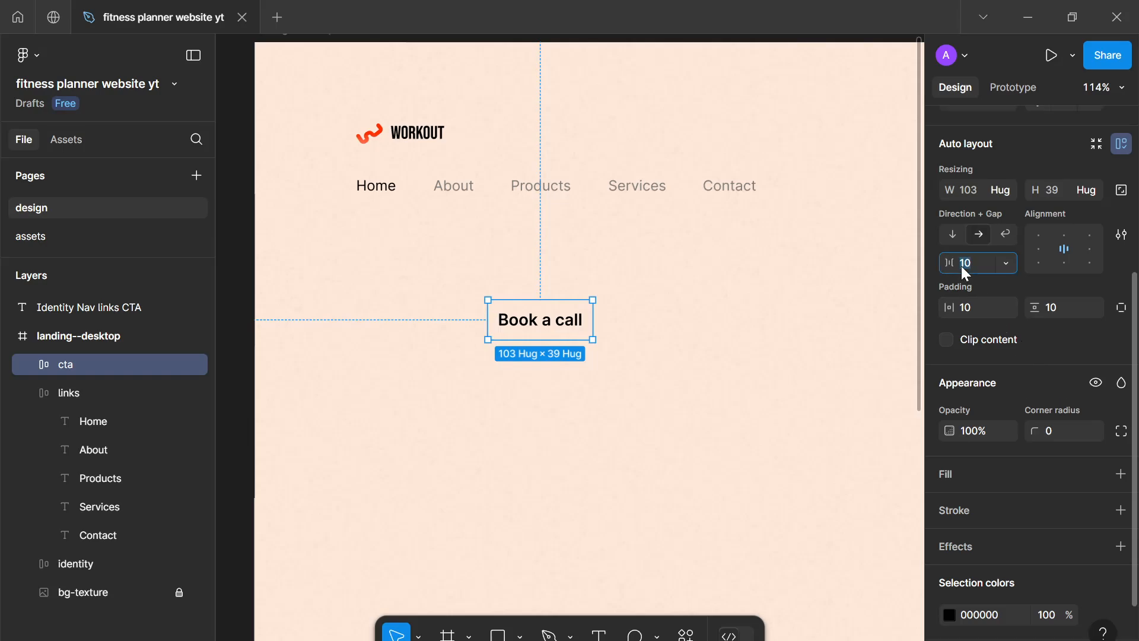
text(0)
click(984, 310)
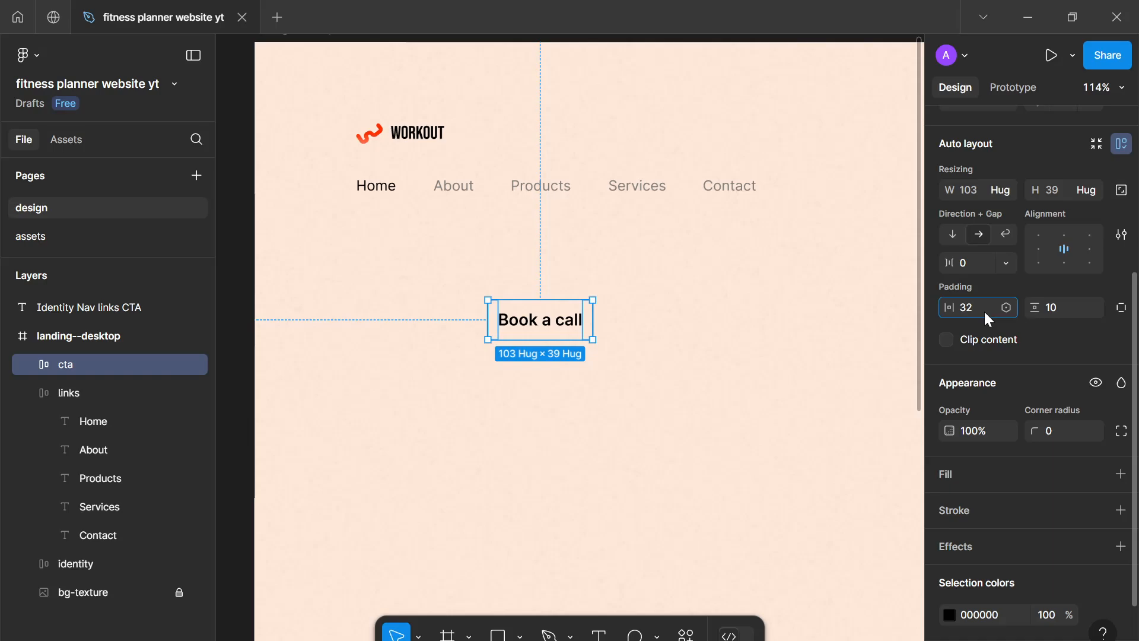
text(32)
click(1060, 303)
text(1)
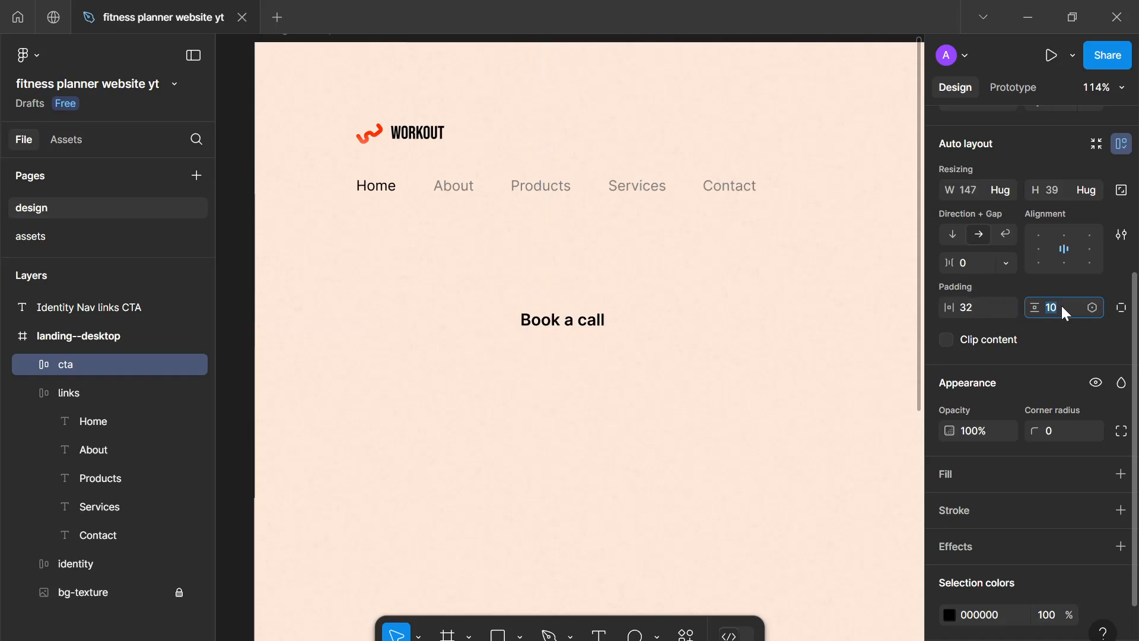
text(6)
key(Return)
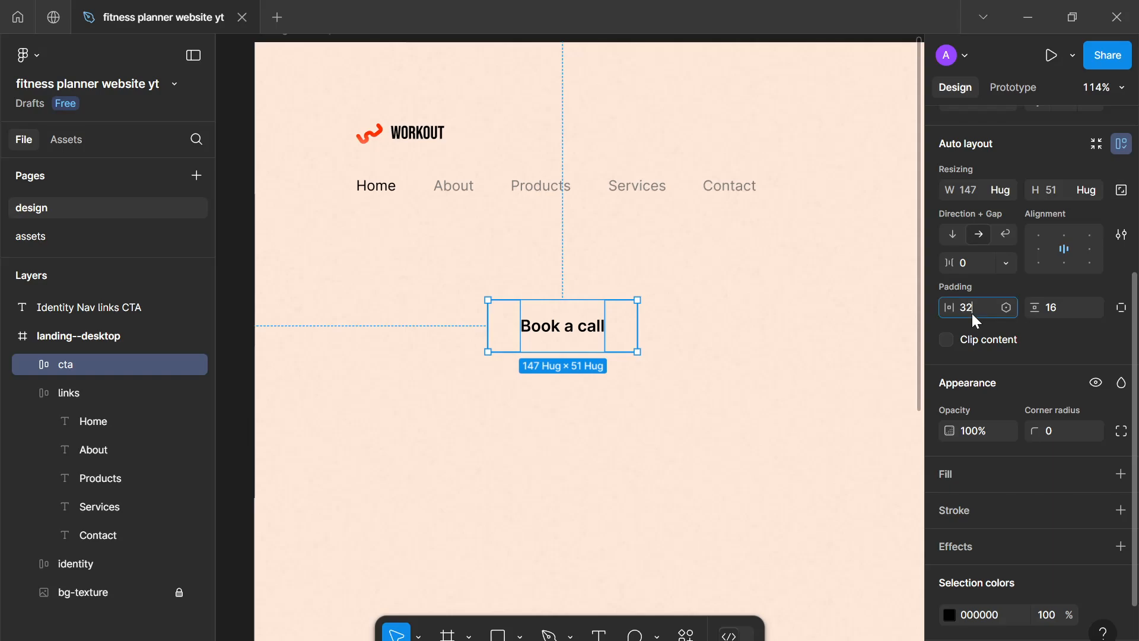
Review the cta frame's horizontal and vertical padding, and move the frame slightly right and down
click(1050, 308)
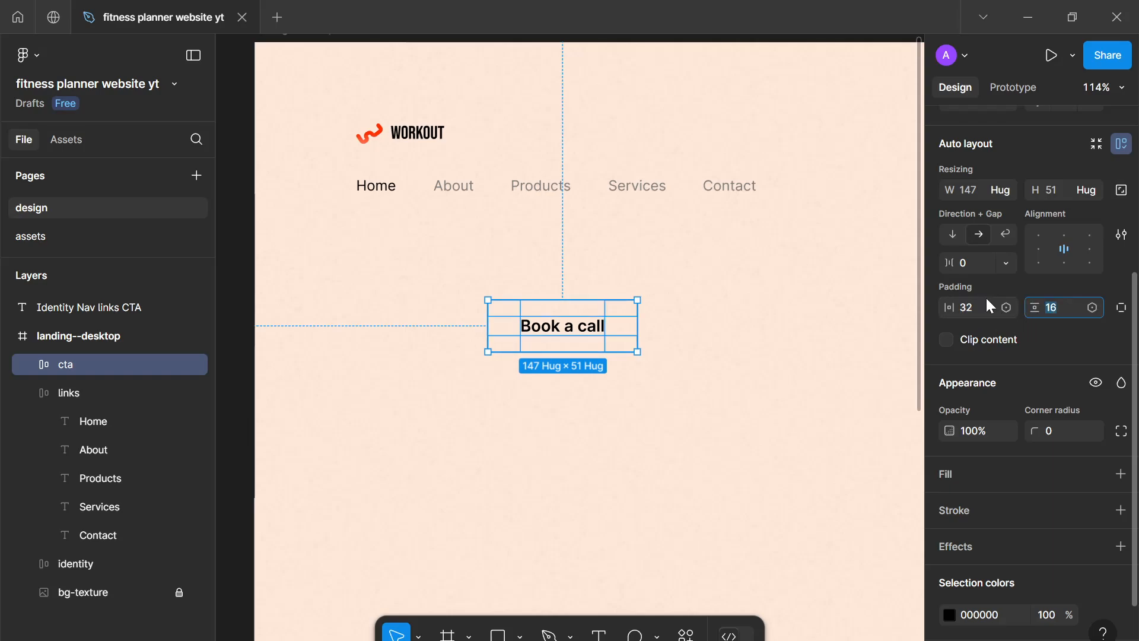
click(972, 303)
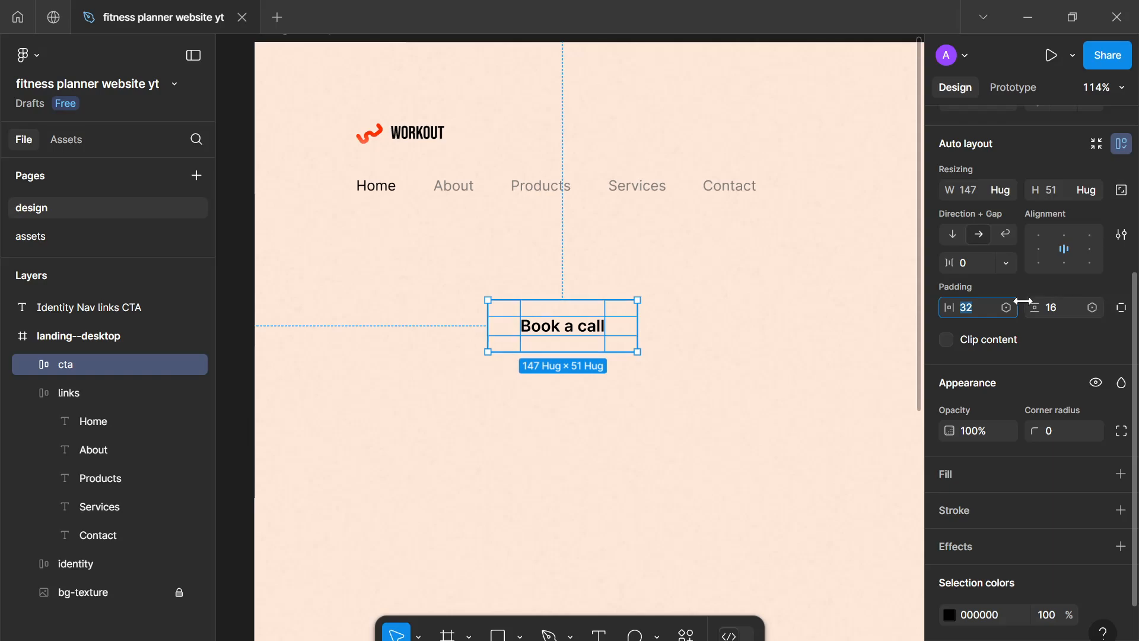
click(1048, 312)
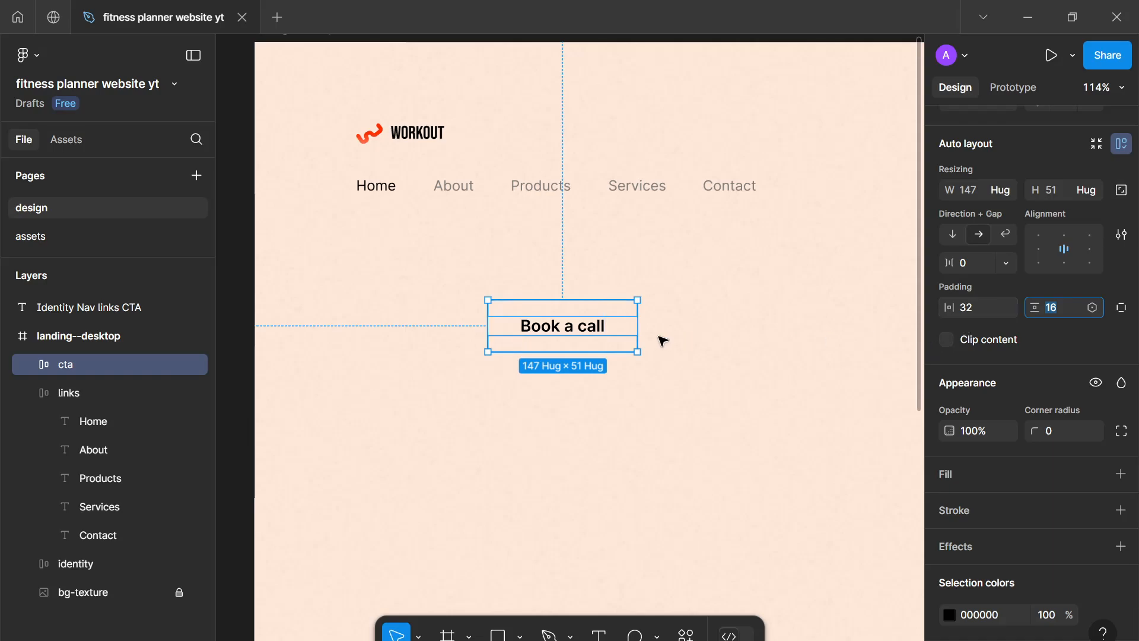
click(617, 337)
drag(617, 337, 628, 338)
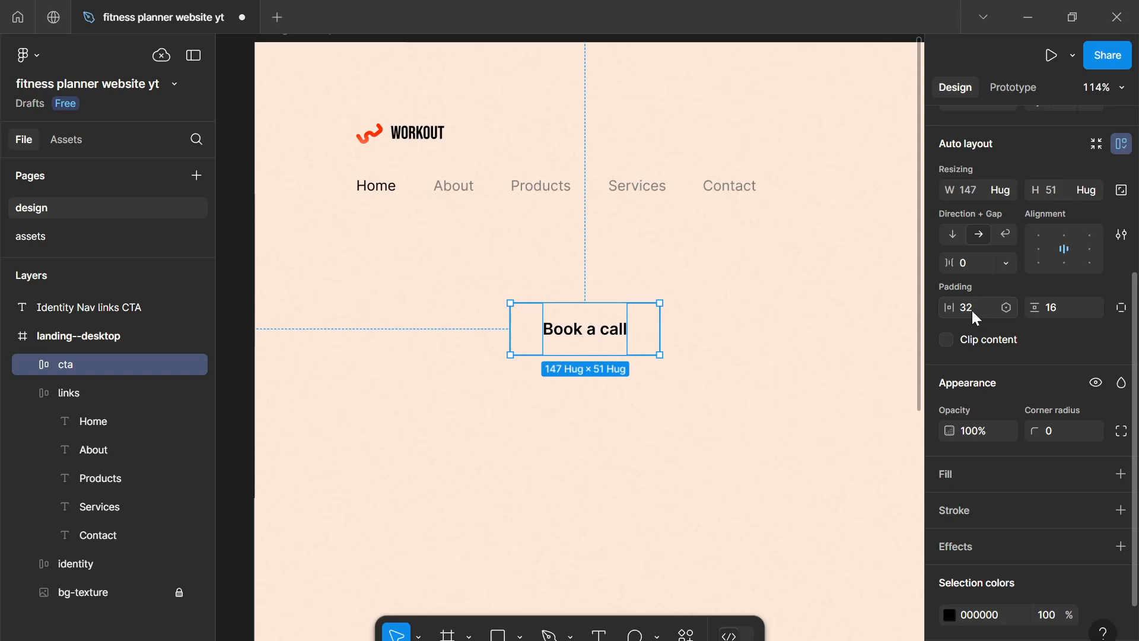
Add a fill to the cta frame and set its colour to FF3001, matching the orange-red of the logo
scroll(1056, 403, down, 3)
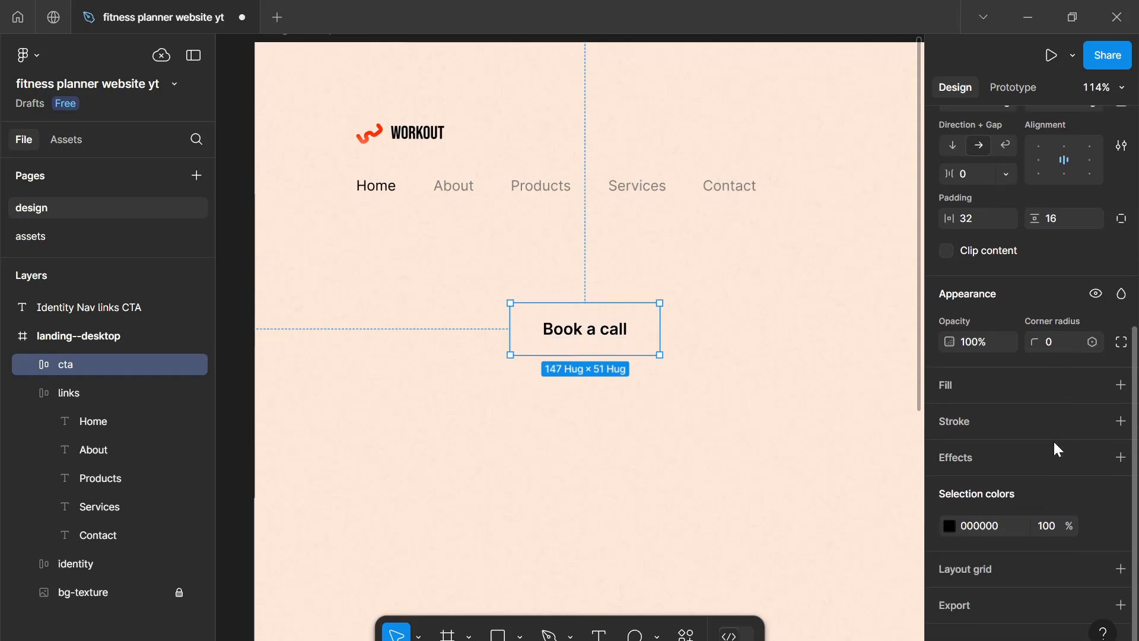
click(1118, 390)
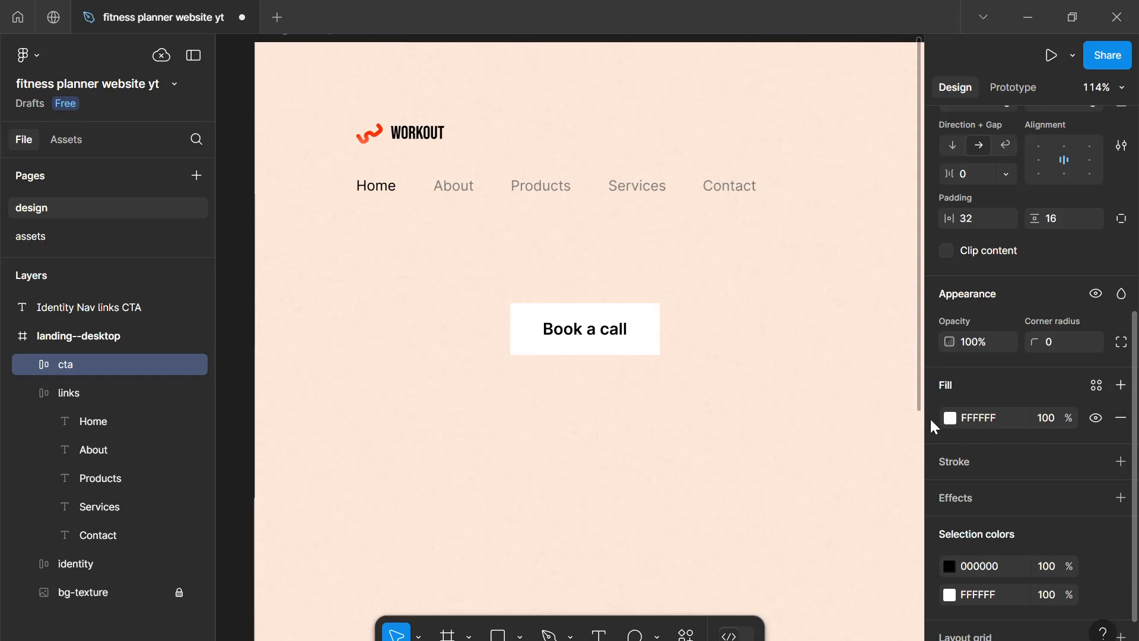
click(952, 418)
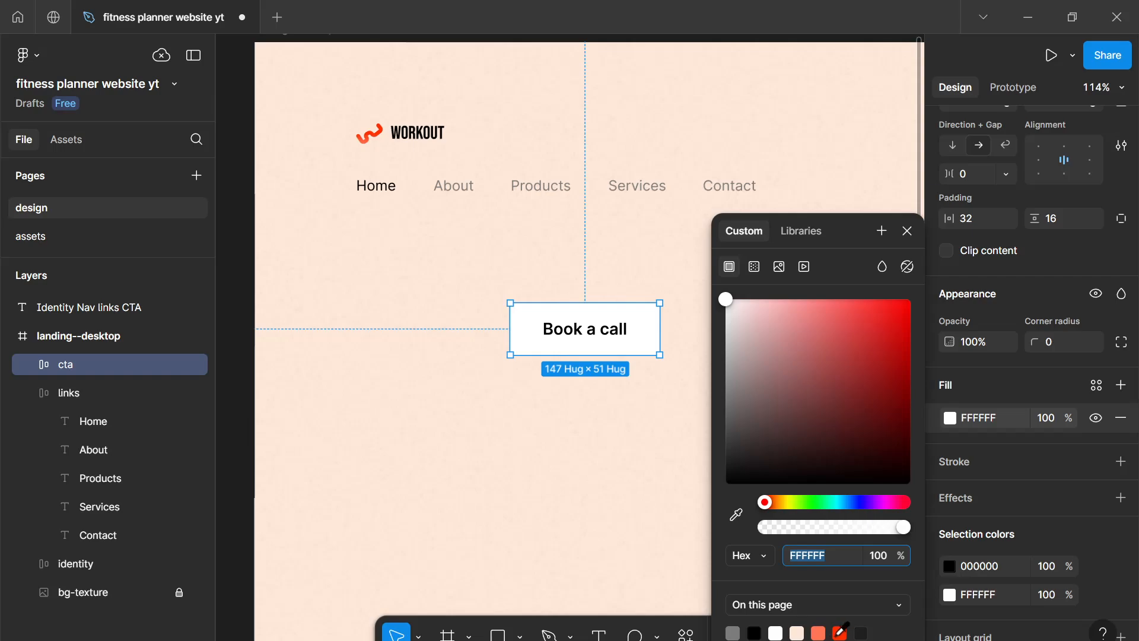
text(FF3001)
key(Return)
scroll(368, 131, up, 5)
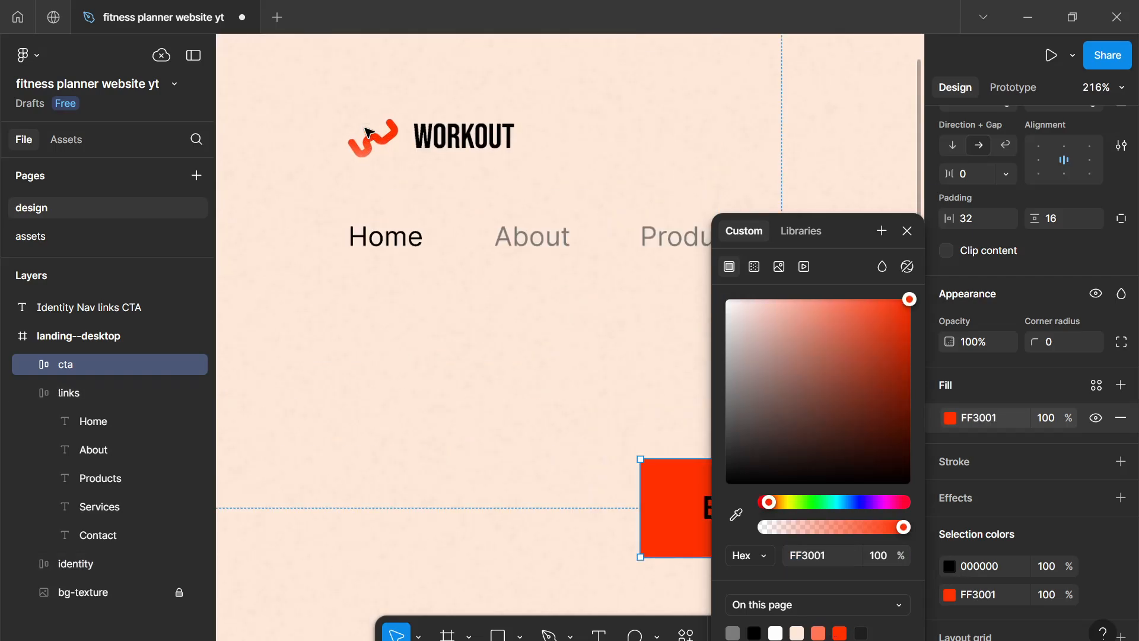
scroll(377, 135, down, 6)
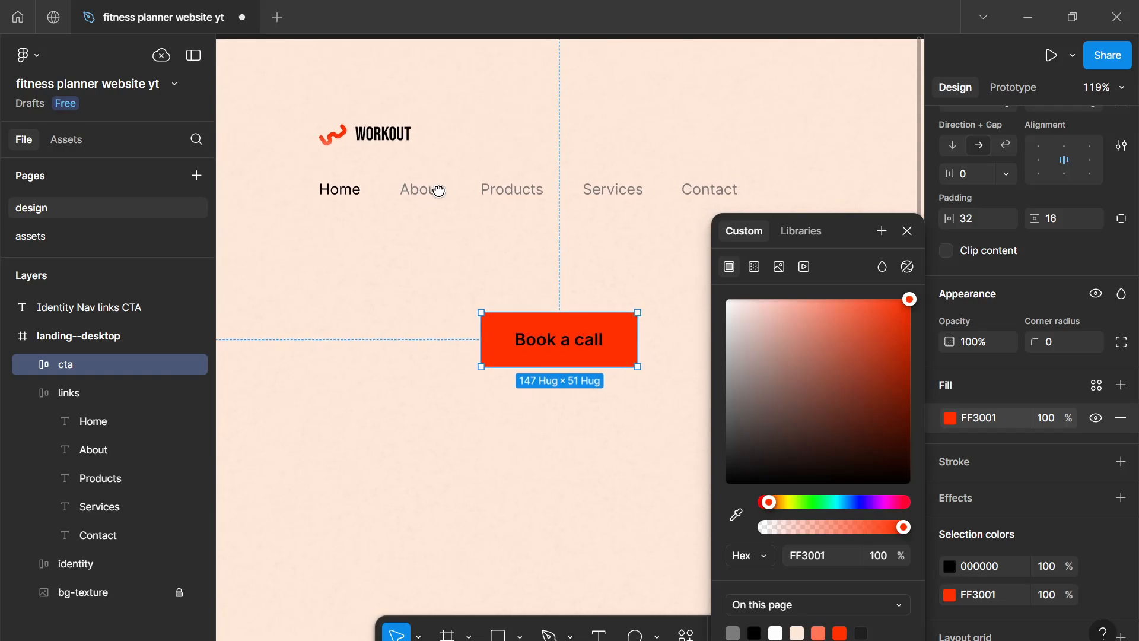
drag(438, 191, 433, 194)
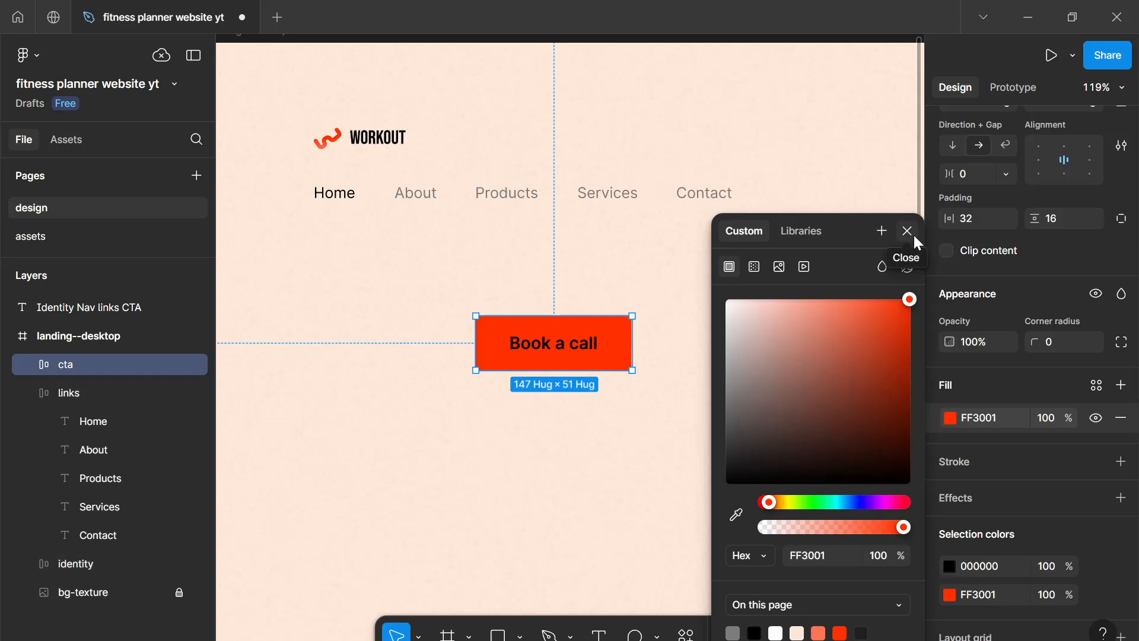
Change the "Book a call" text colour to white (FFFFFF)
click(949, 567)
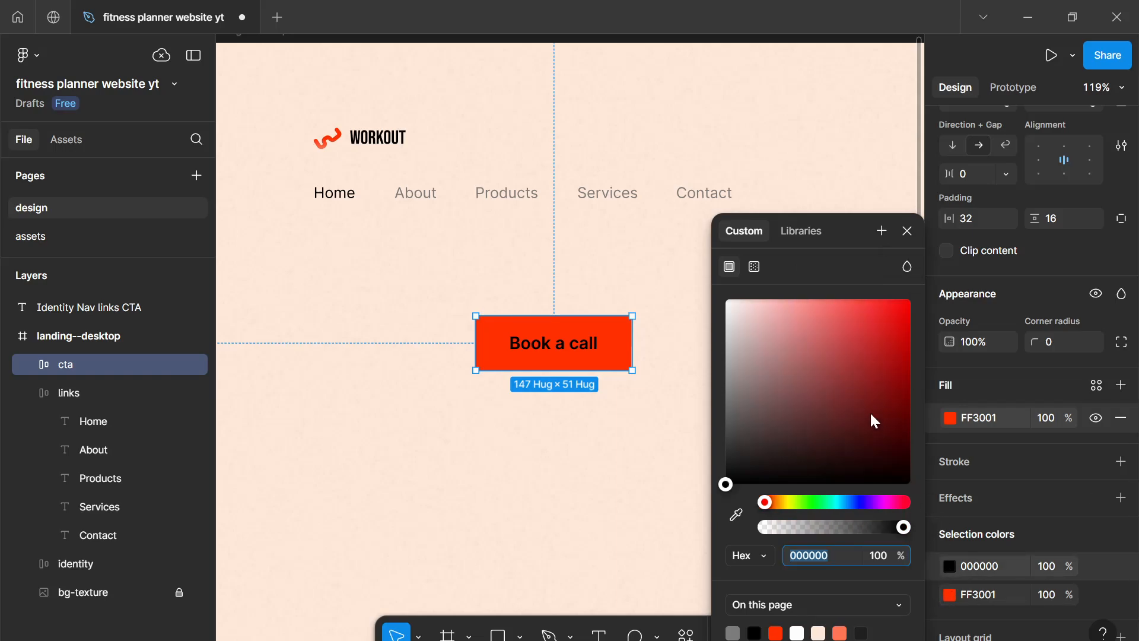
drag(811, 371, 629, 241)
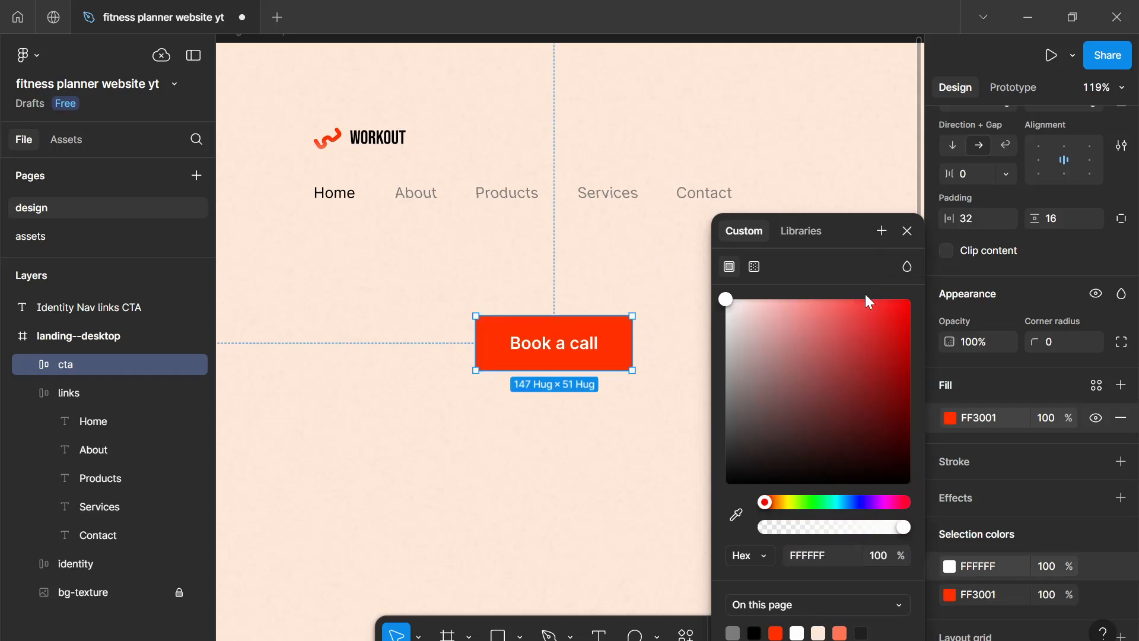
click(908, 227)
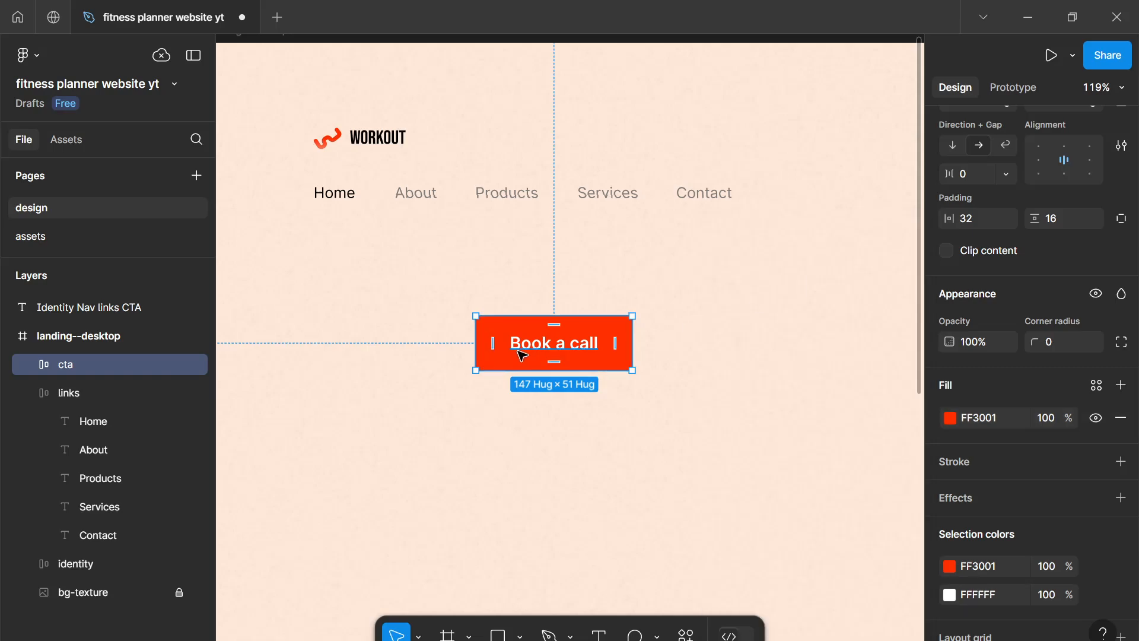
Set the cta frame's corner radius to 8
scroll(519, 352, up, 5)
scroll(520, 353, up, 4)
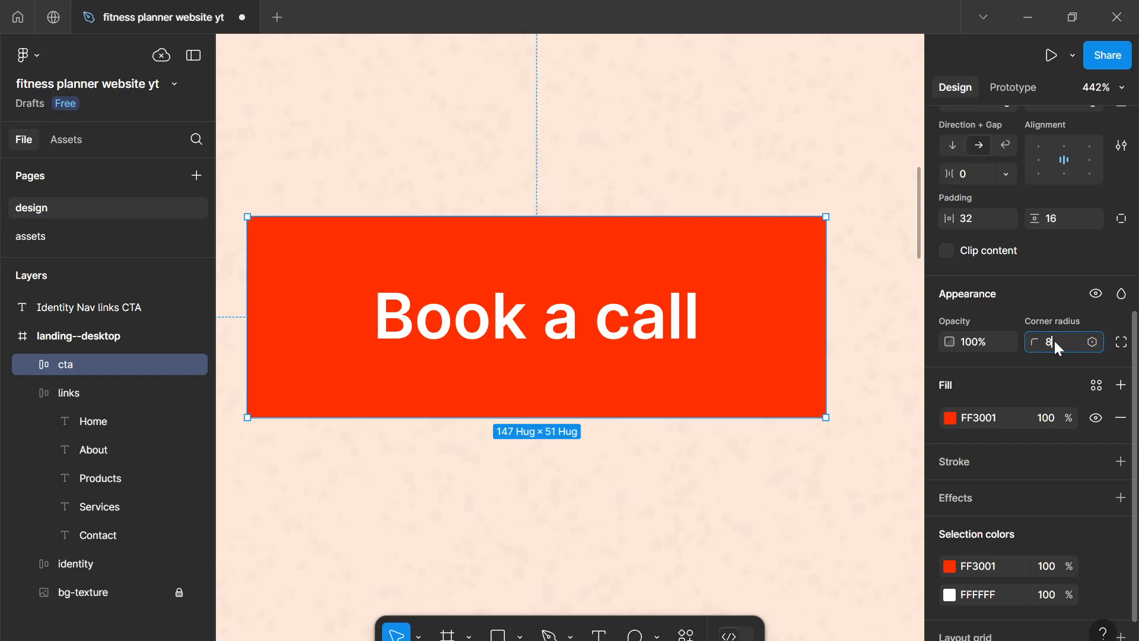
key(Return)
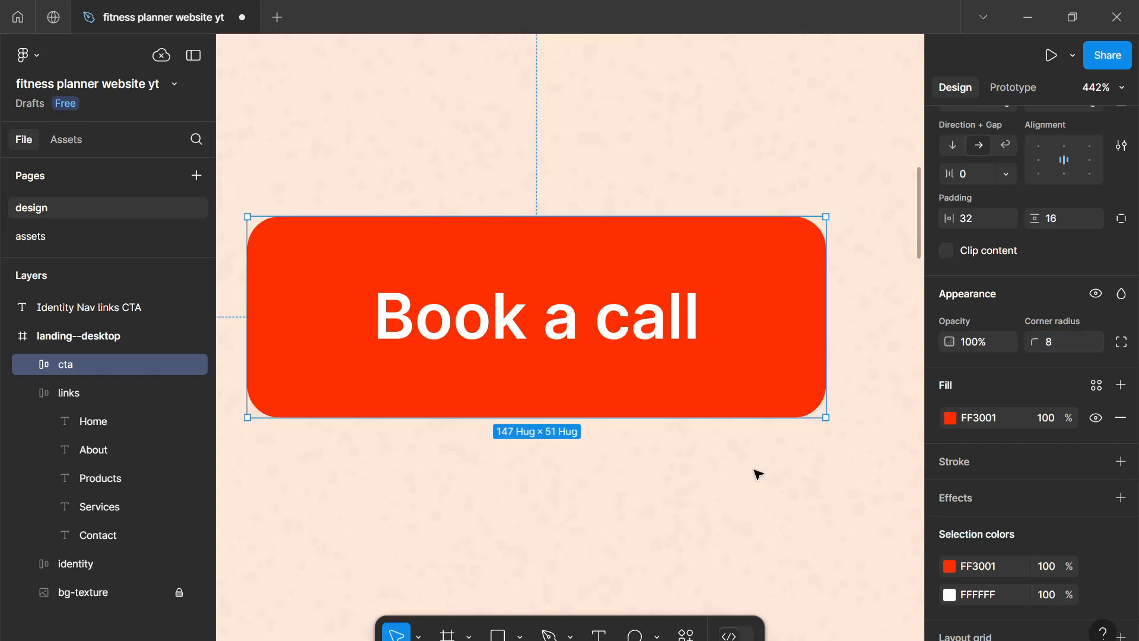
click(747, 442)
scroll(735, 403, down, 5)
scroll(725, 384, up, 3)
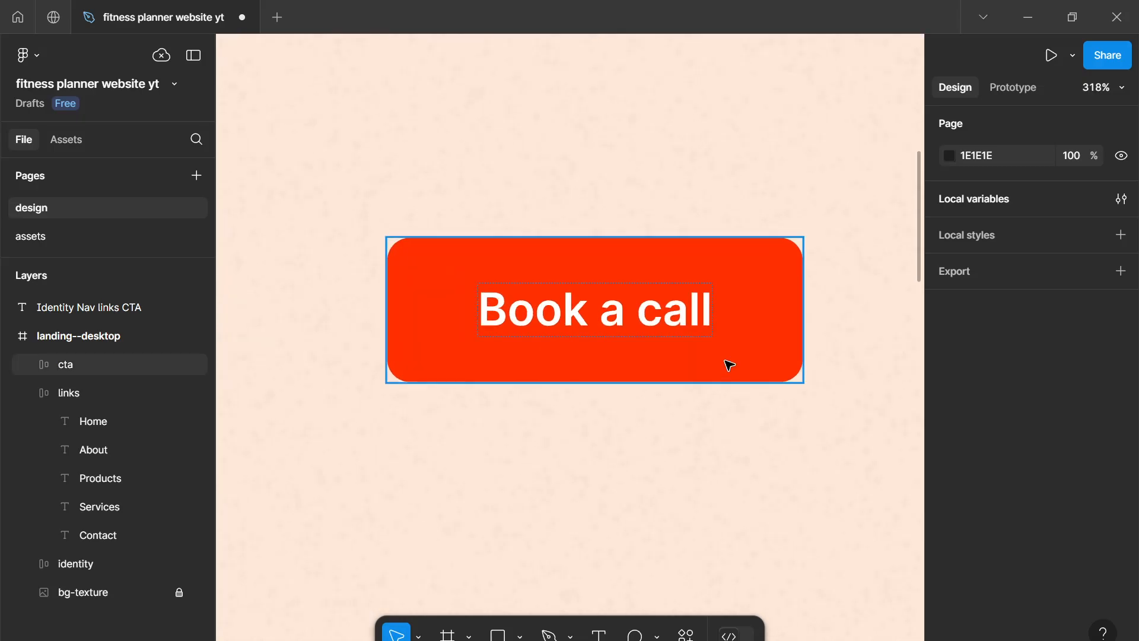
scroll(729, 364, down, 10)
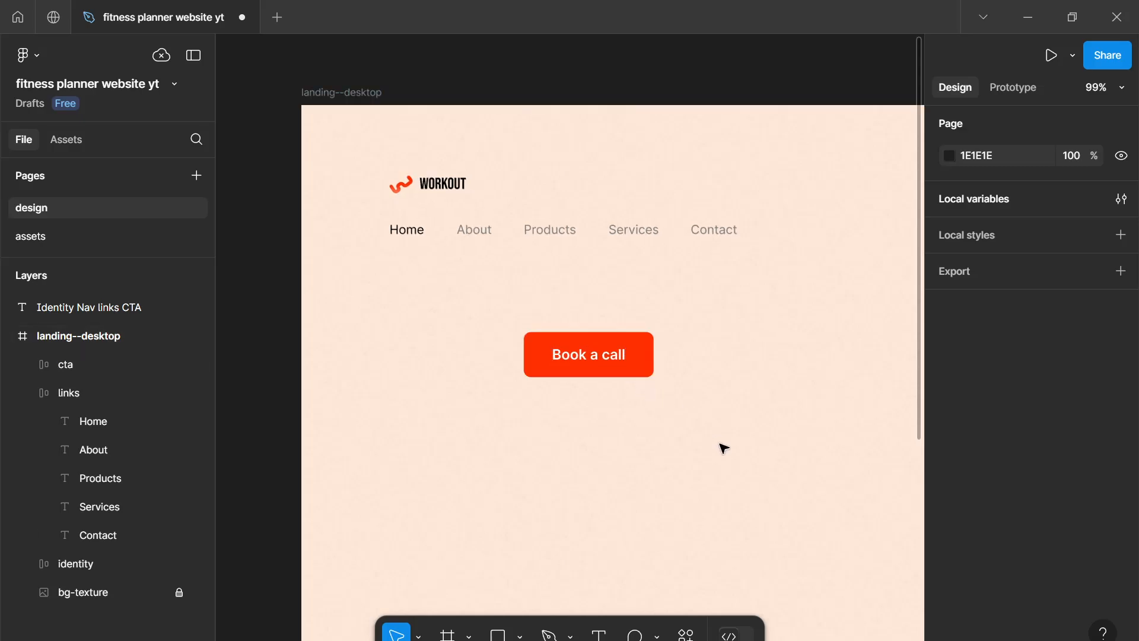
Convert the cta frame's solid fill to a linear gradient and dismiss the unsaved changes notice
click(649, 371)
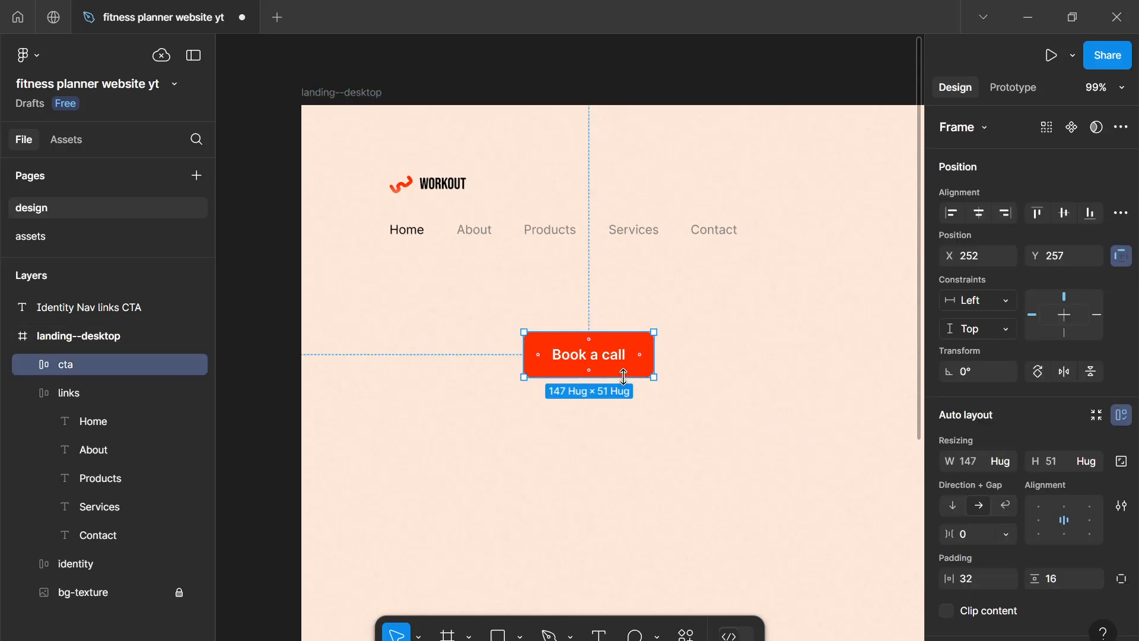
scroll(897, 411, down, 1)
scroll(967, 449, down, 5)
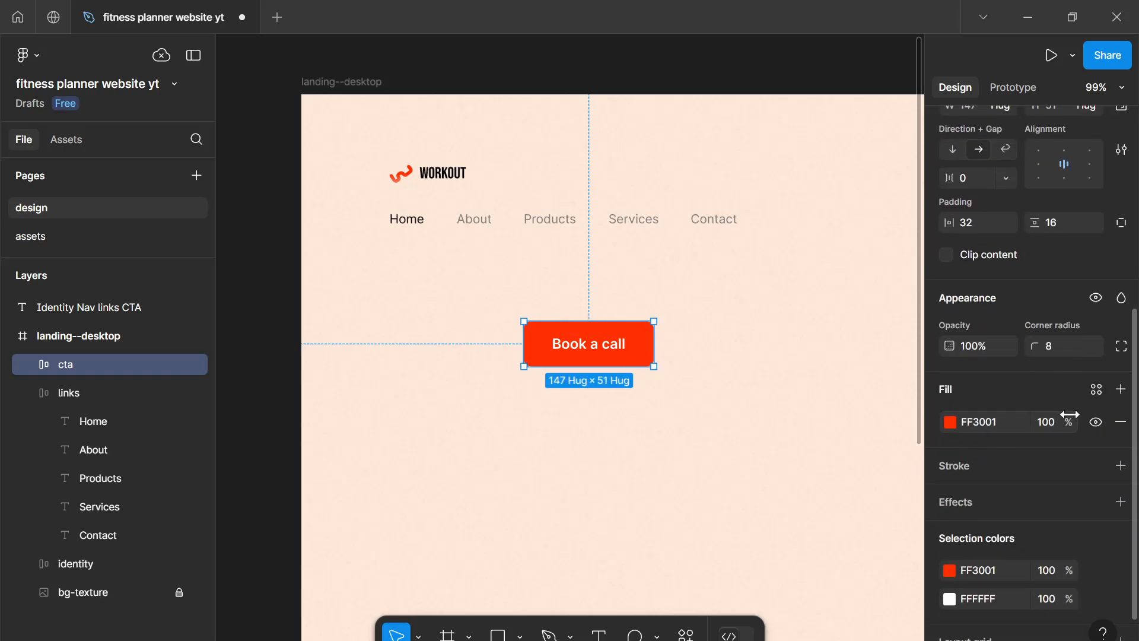
click(948, 420)
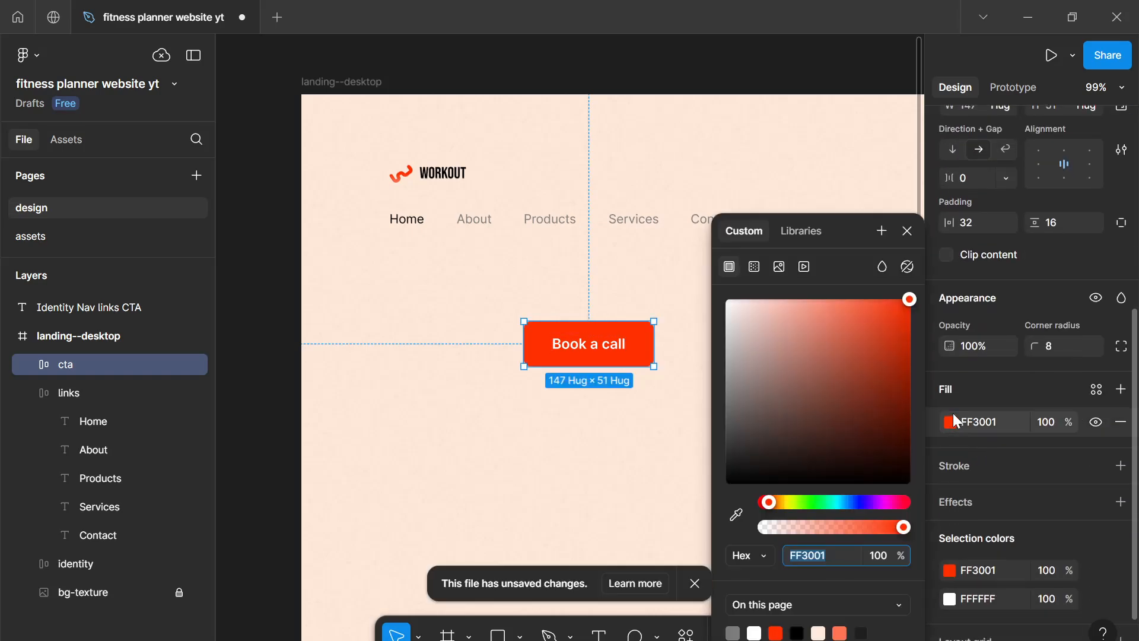
click(755, 268)
click(692, 583)
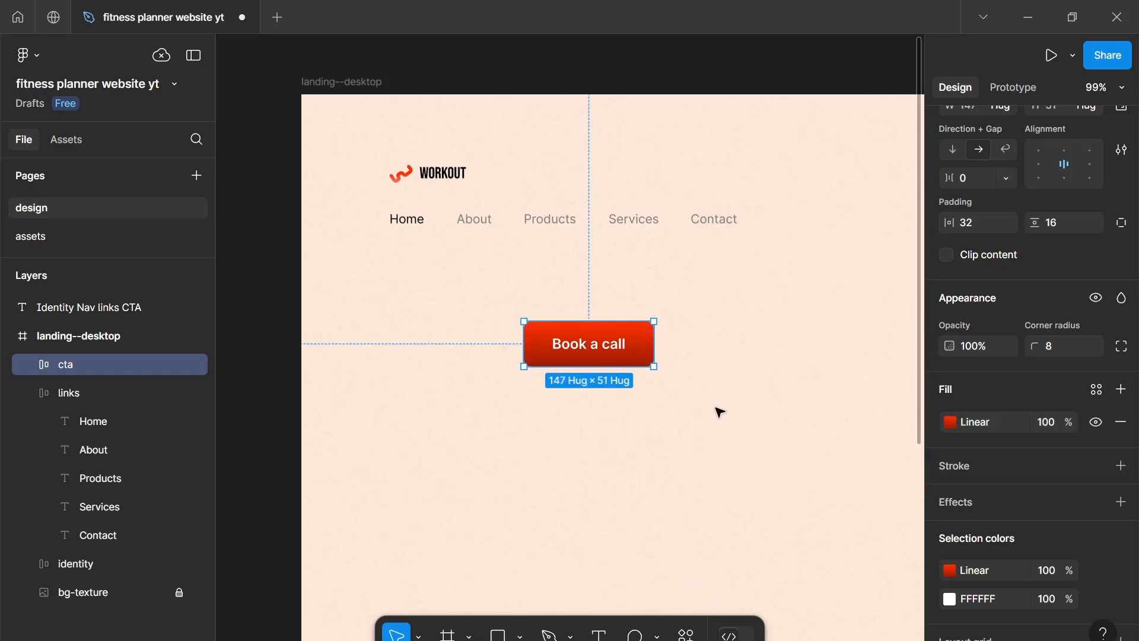
Set the 100% stop of the cta button's gradient to the lighter orange FF7354
click(949, 421)
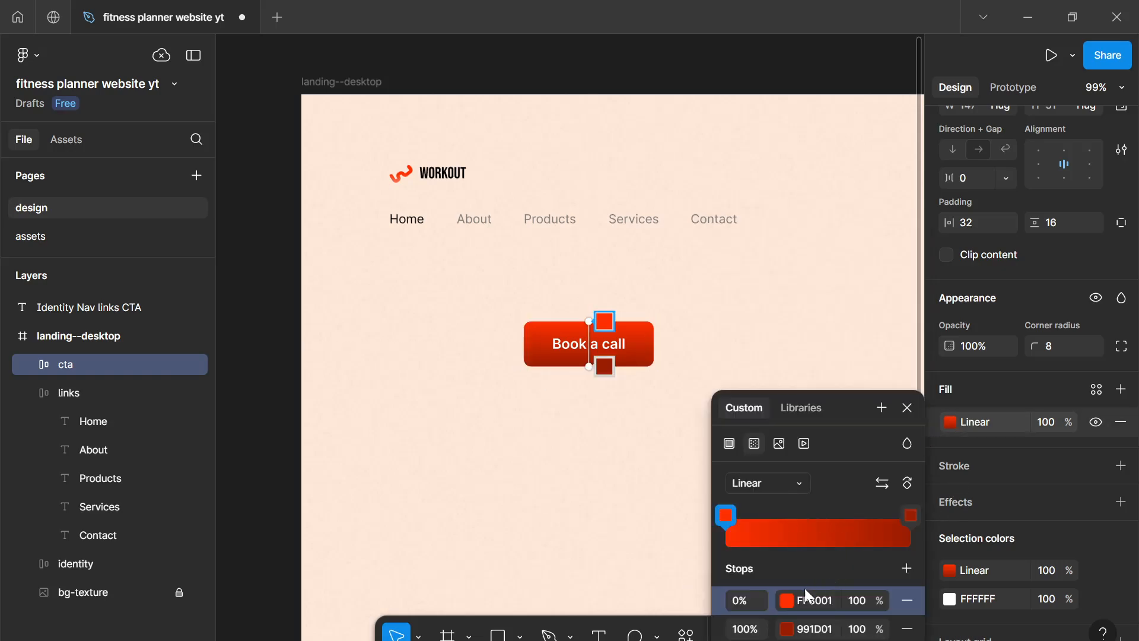
click(787, 629)
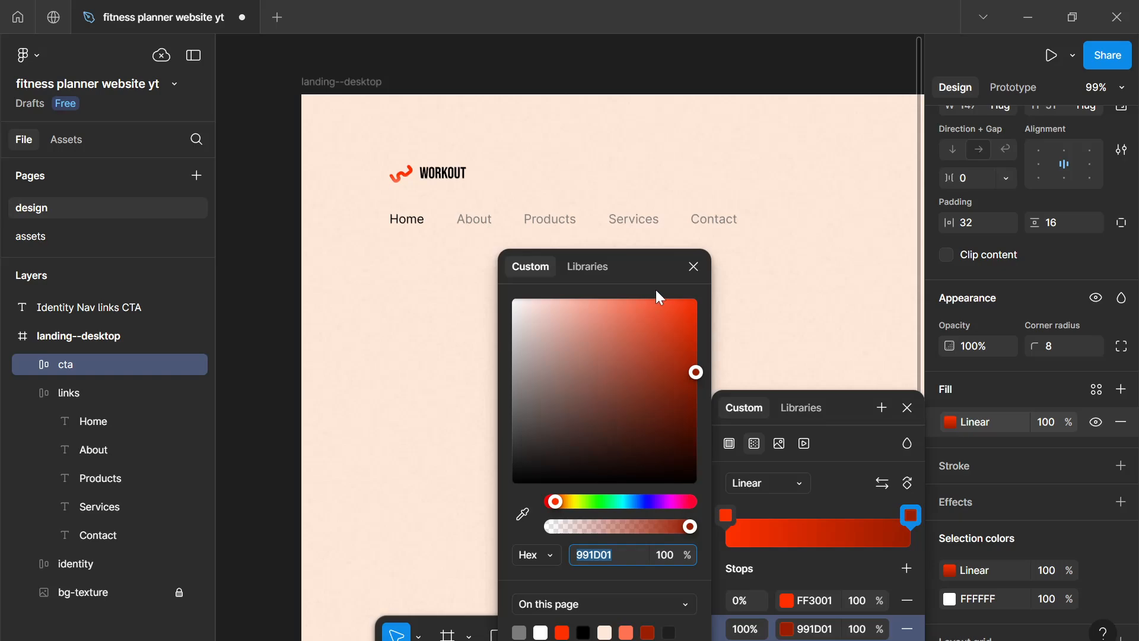
drag(651, 271, 1044, 169)
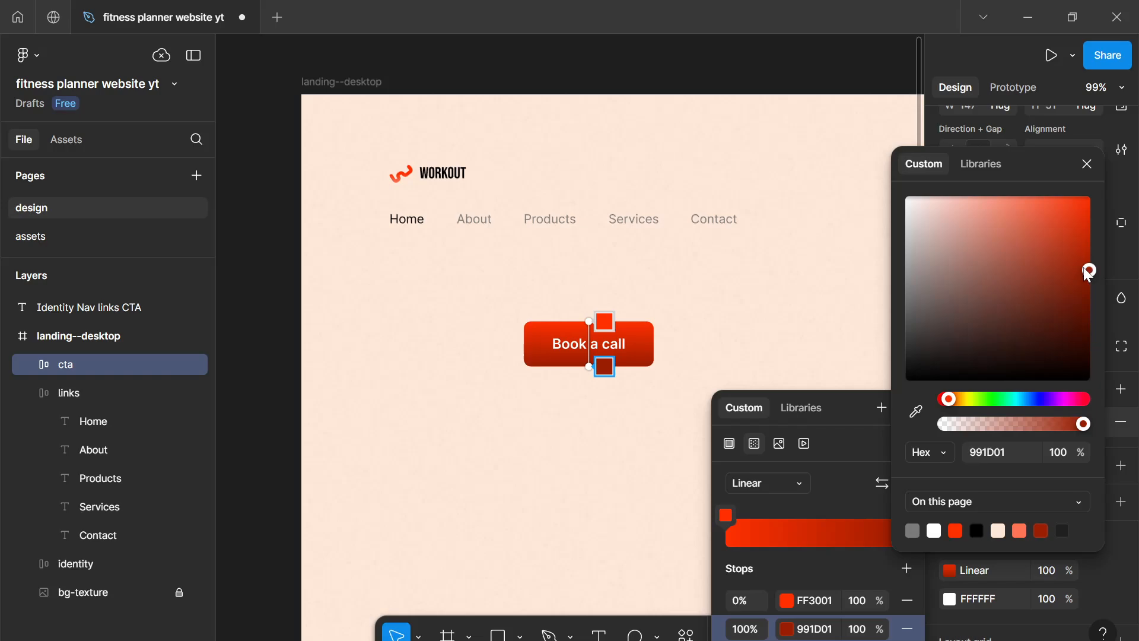
drag(1085, 270, 1001, 180)
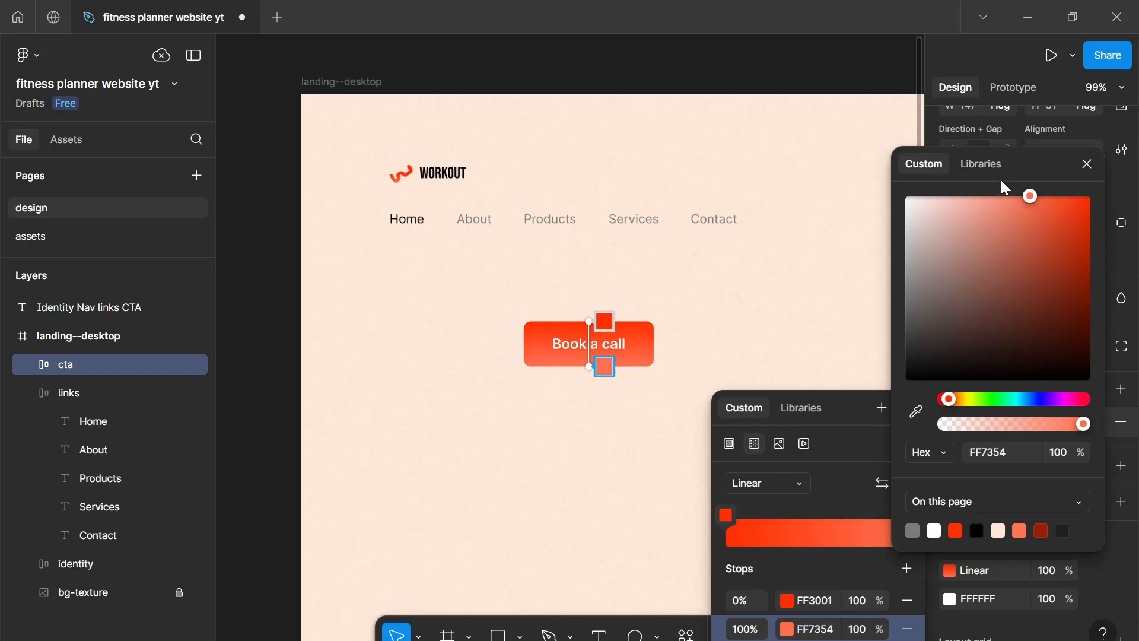
click(790, 328)
click(664, 389)
scroll(664, 388, up, 4)
scroll(404, 273, up, 4)
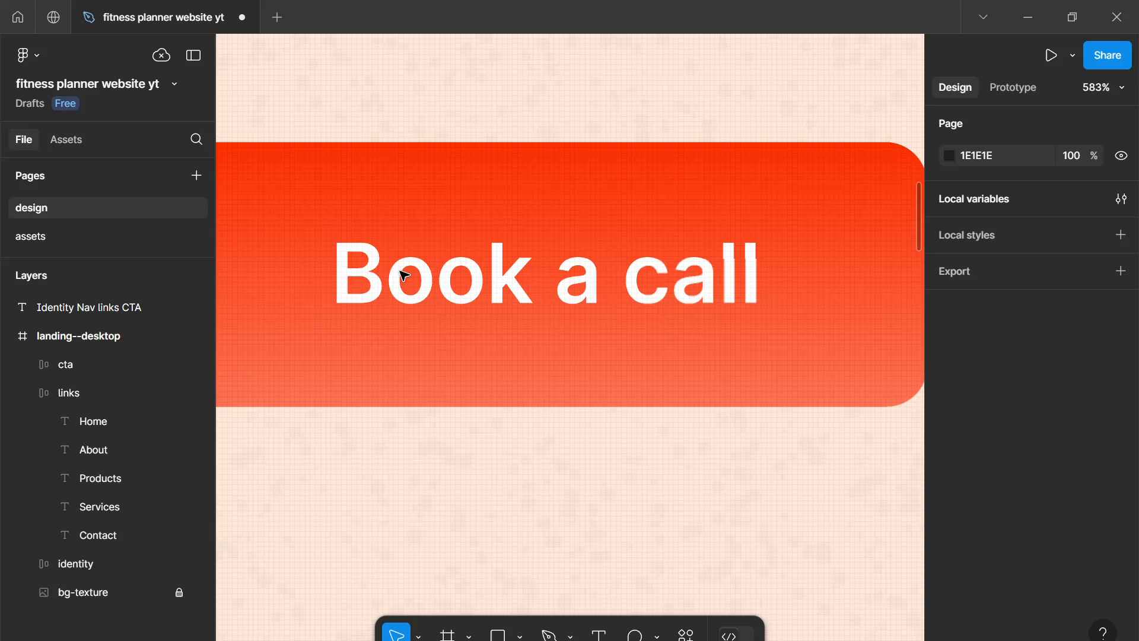
scroll(557, 353, up, 3)
scroll(582, 242, down, 8)
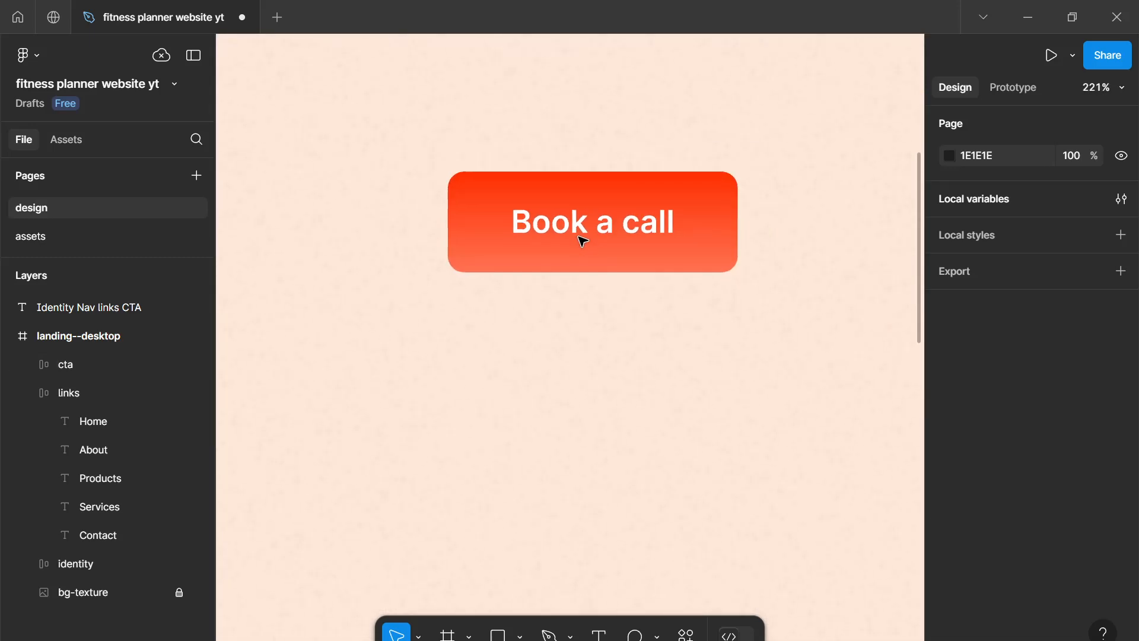
Move the cta button directly below the nav links, aligned with their left edge at X 100, Y 180
click(587, 362)
scroll(578, 365, down, 5)
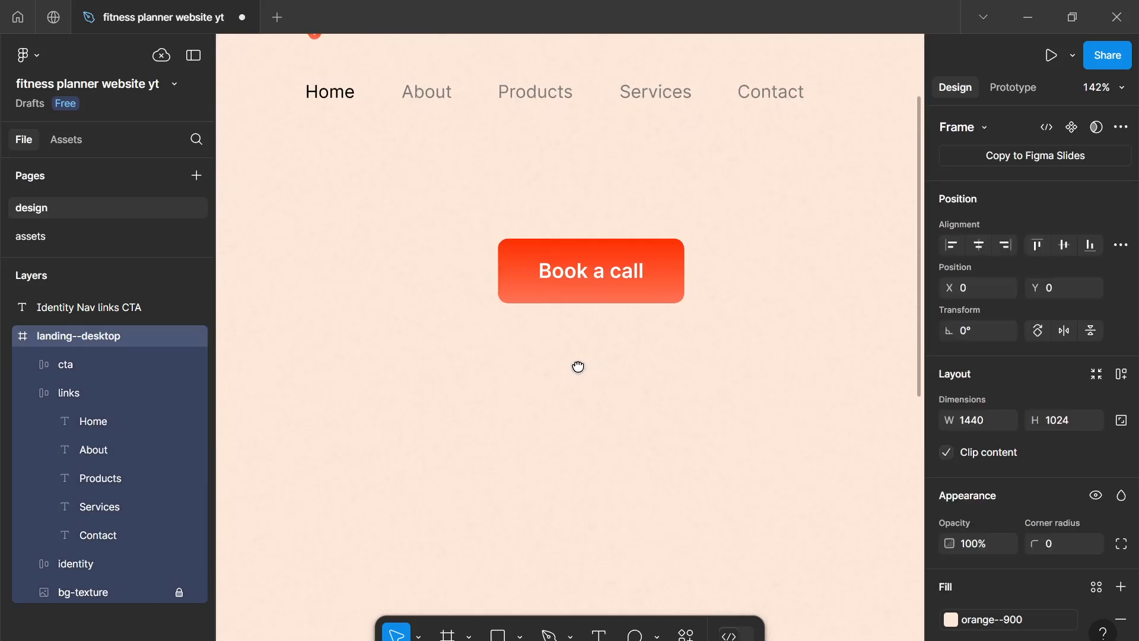
scroll(572, 371, down, 6)
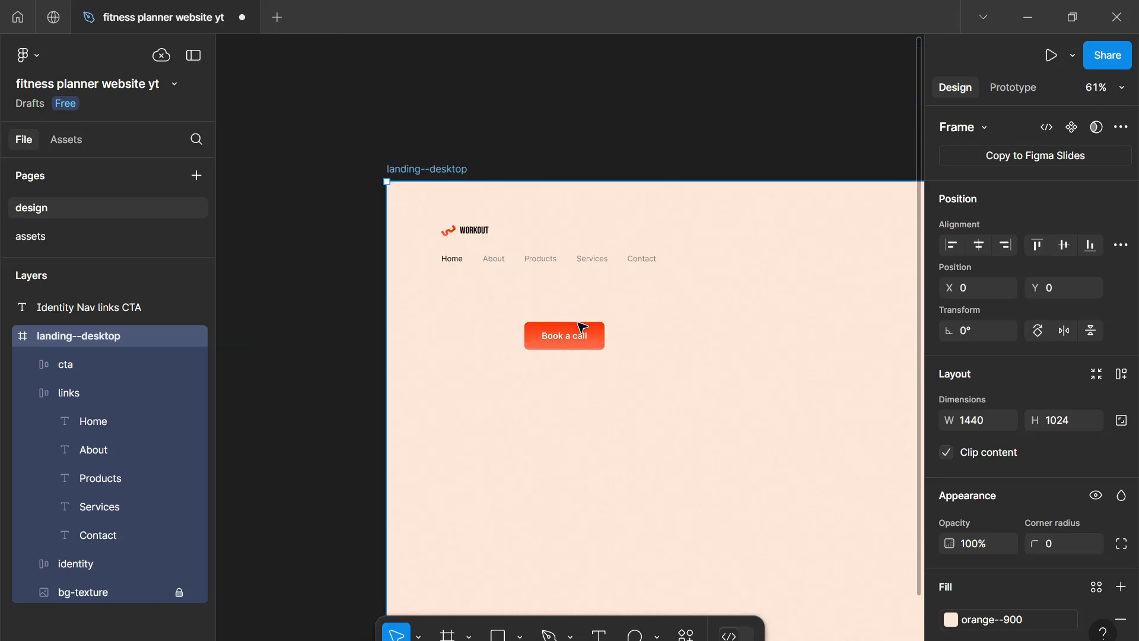
click(585, 337)
drag(555, 337, 502, 305)
scroll(486, 303, down, 3)
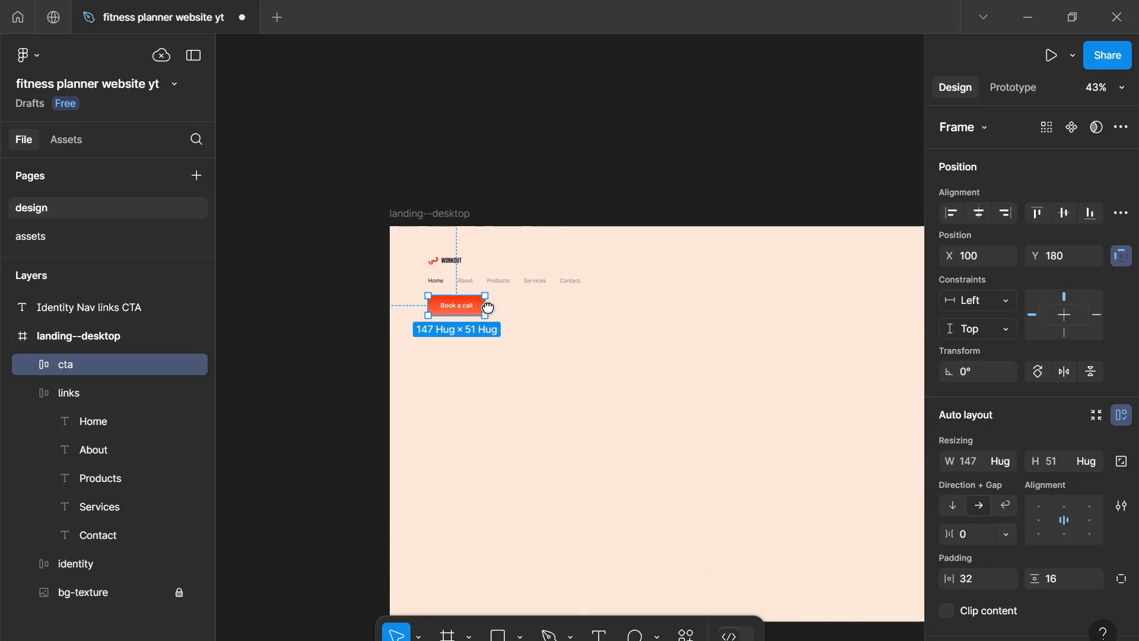
Apply strikethrough to the "CTA" item in the header checklist beside the landing--desktop frame
scroll(451, 304, down, 1)
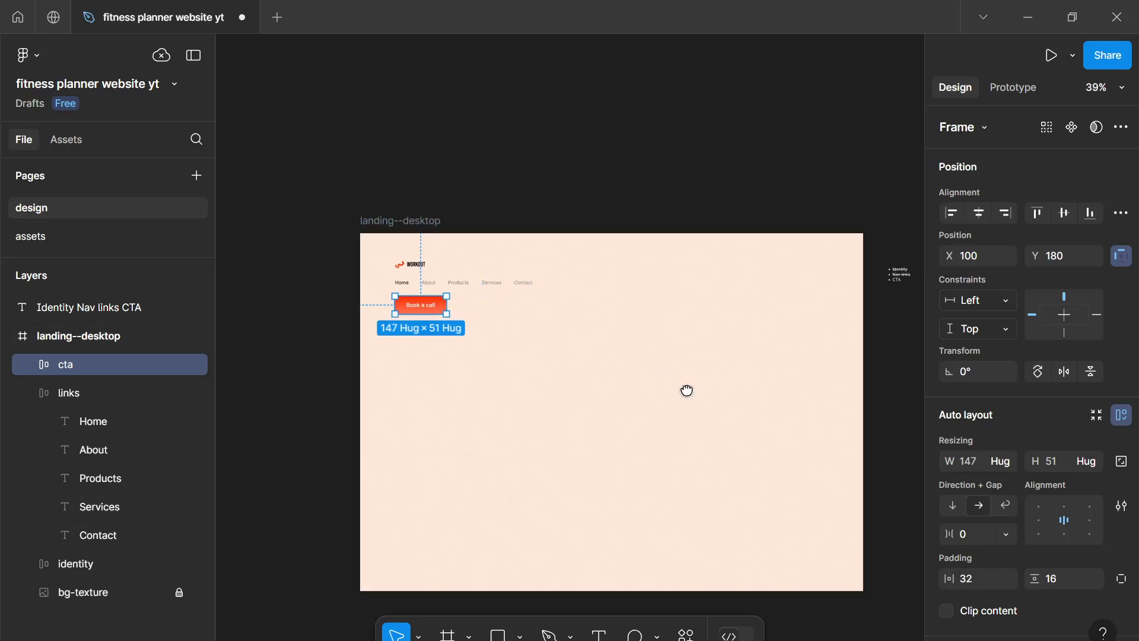
scroll(617, 399, up, 4)
scroll(902, 261, up, 8)
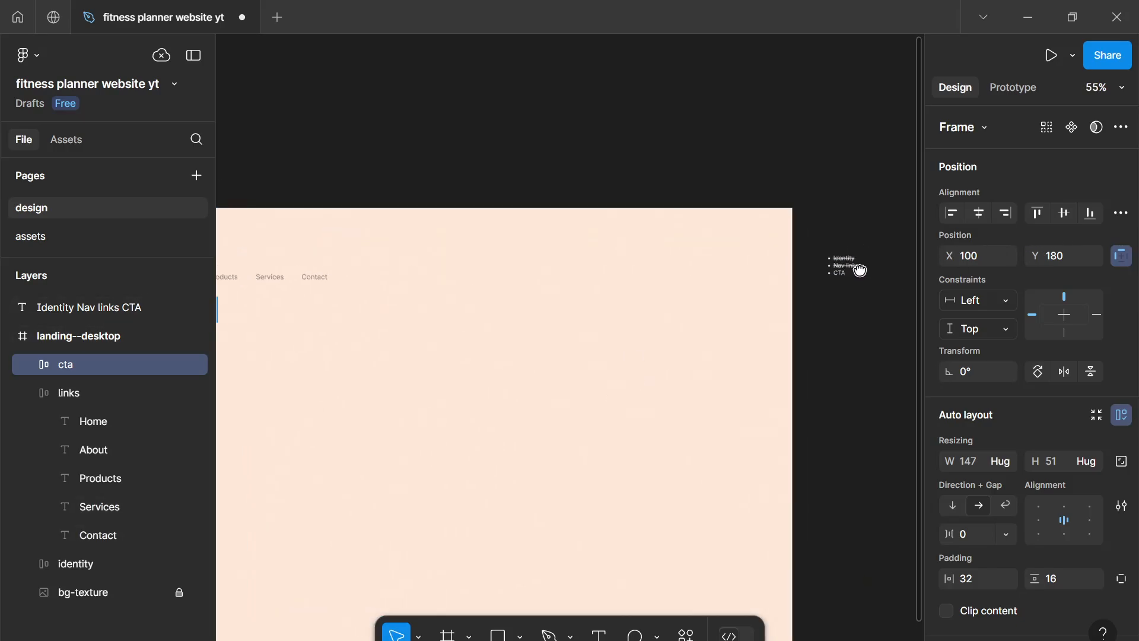
double_click(803, 279)
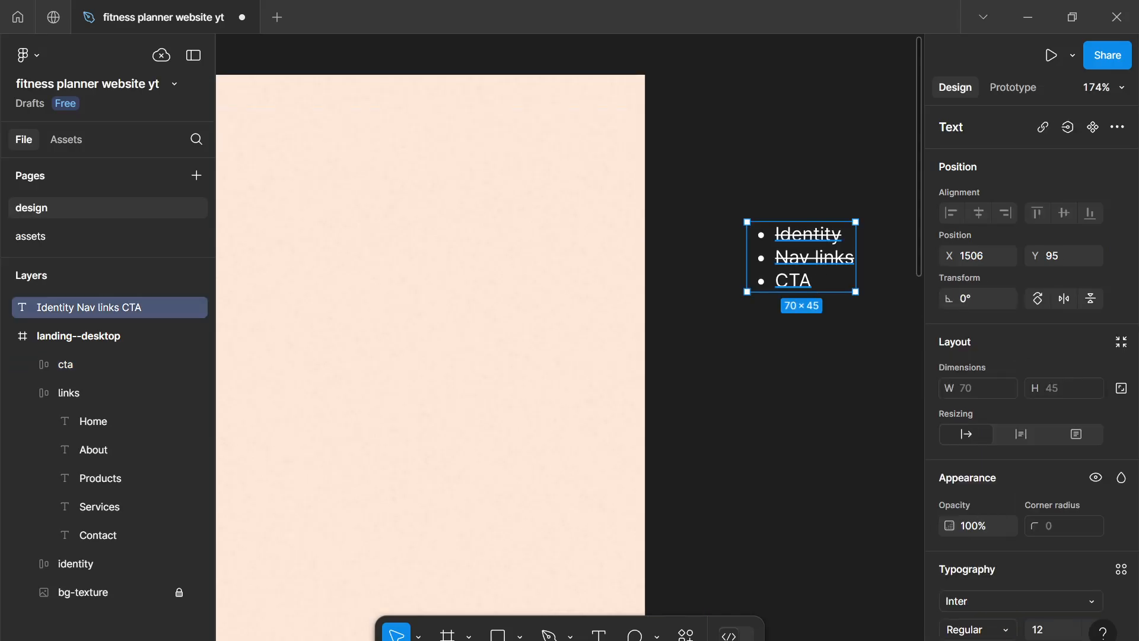
double_click(804, 280)
scroll(959, 515, down, 5)
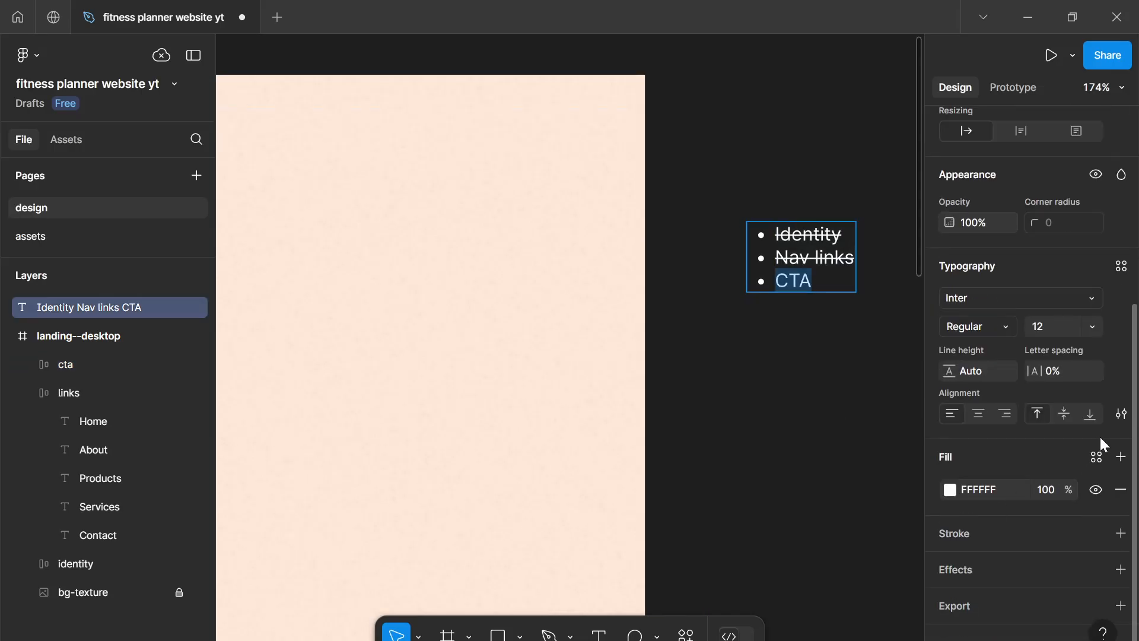
click(1120, 414)
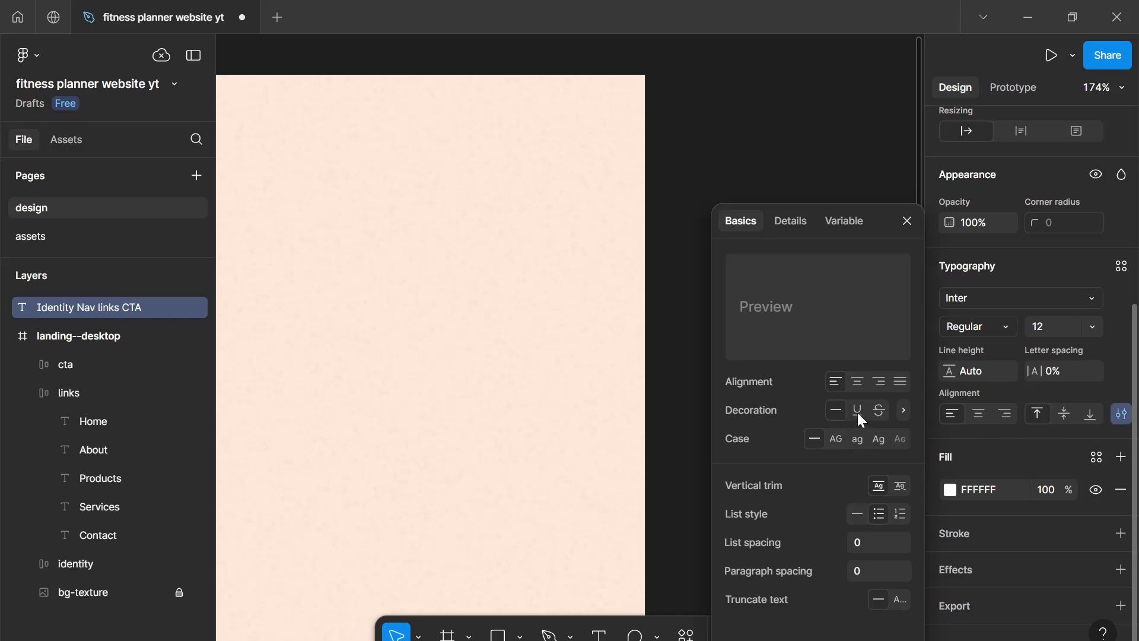
click(907, 220)
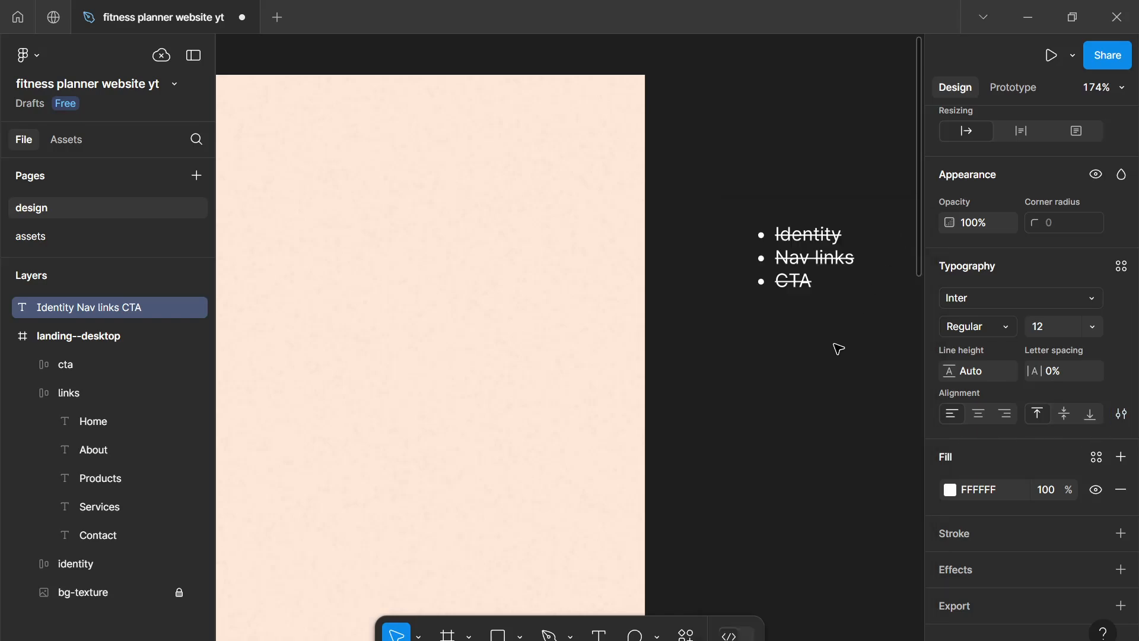
Insert an unbulleted "Nav" line above "Identity" in the checklist text
click(814, 258)
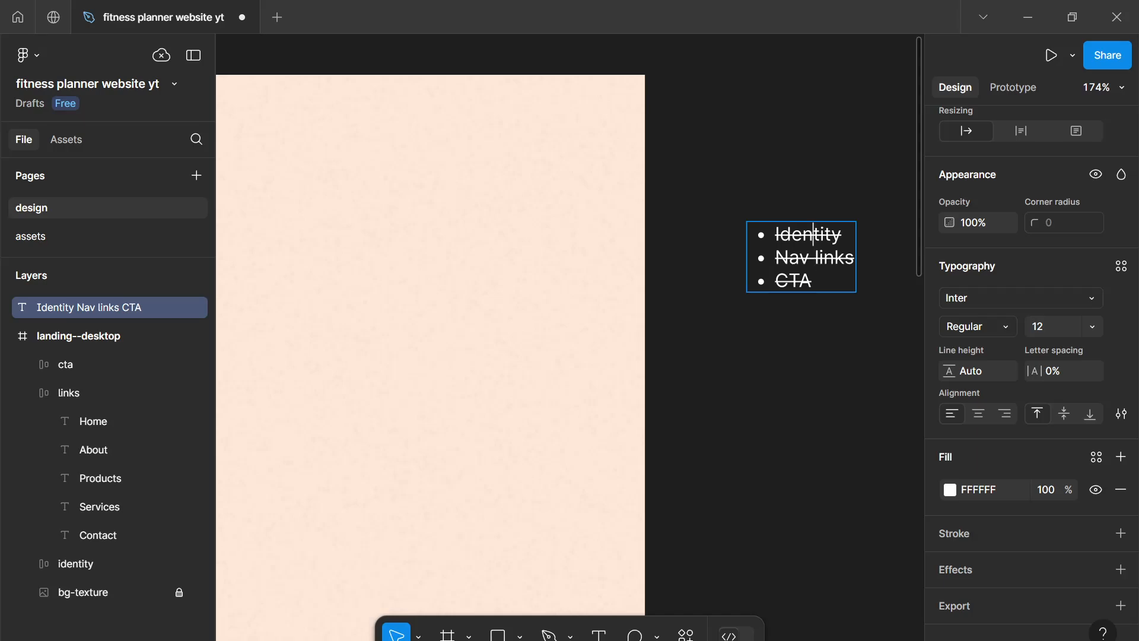
key(Return)
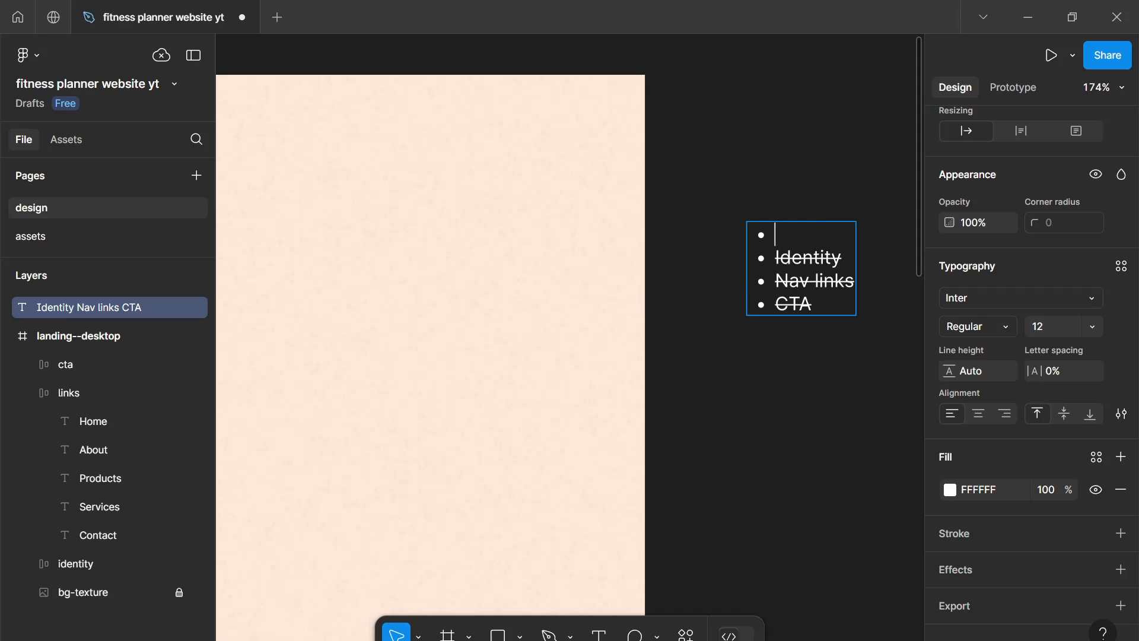
text(Nav)
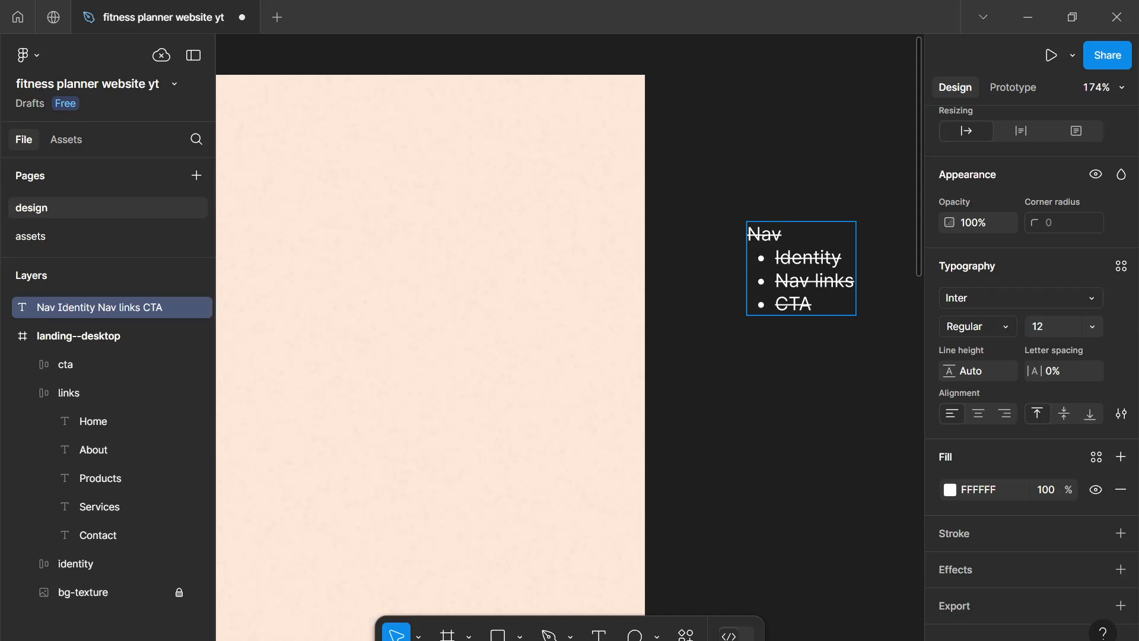
Make the checklist's heading line read "Navbar" and underline it instead of striking it through
text(bar content)
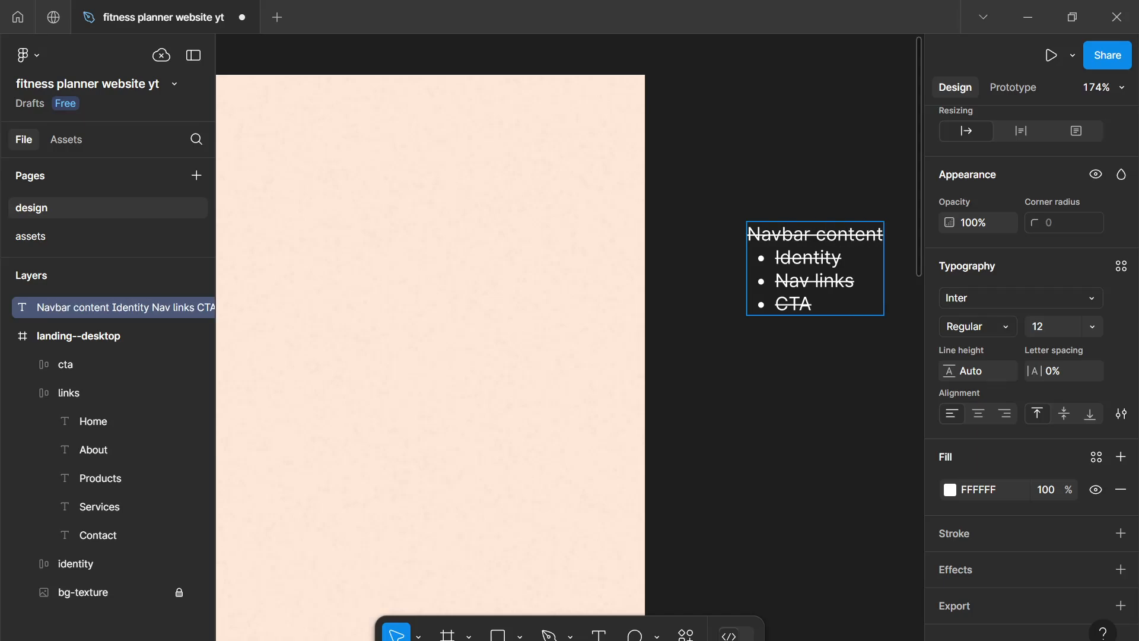
key(ctrl+BackSpace)
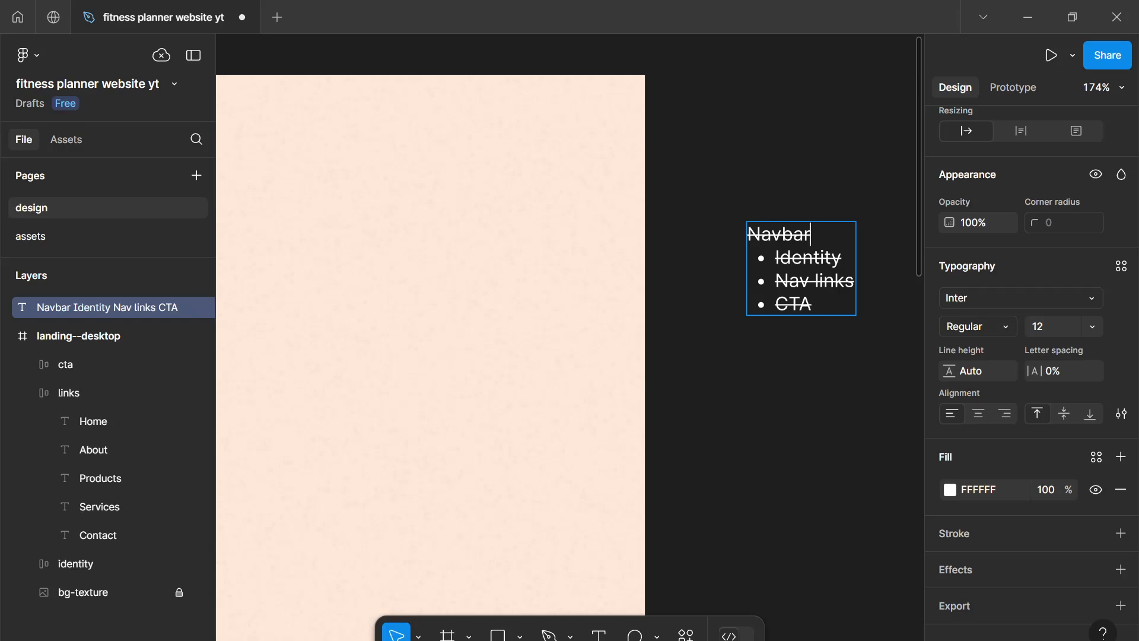
key(shift+Home)
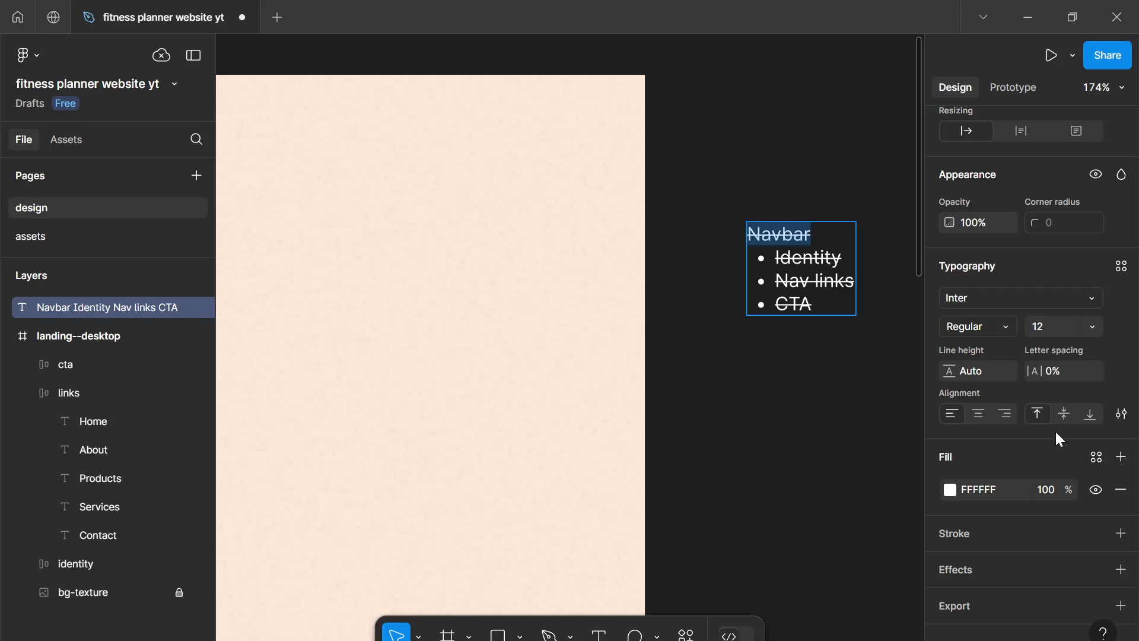
click(1121, 413)
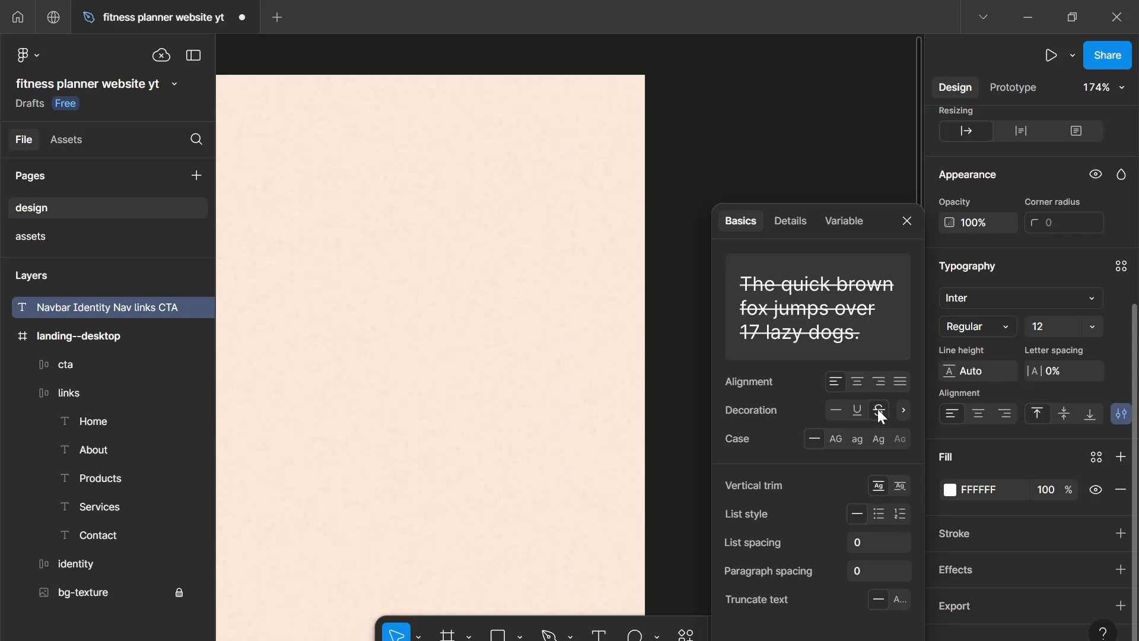
click(856, 409)
click(906, 221)
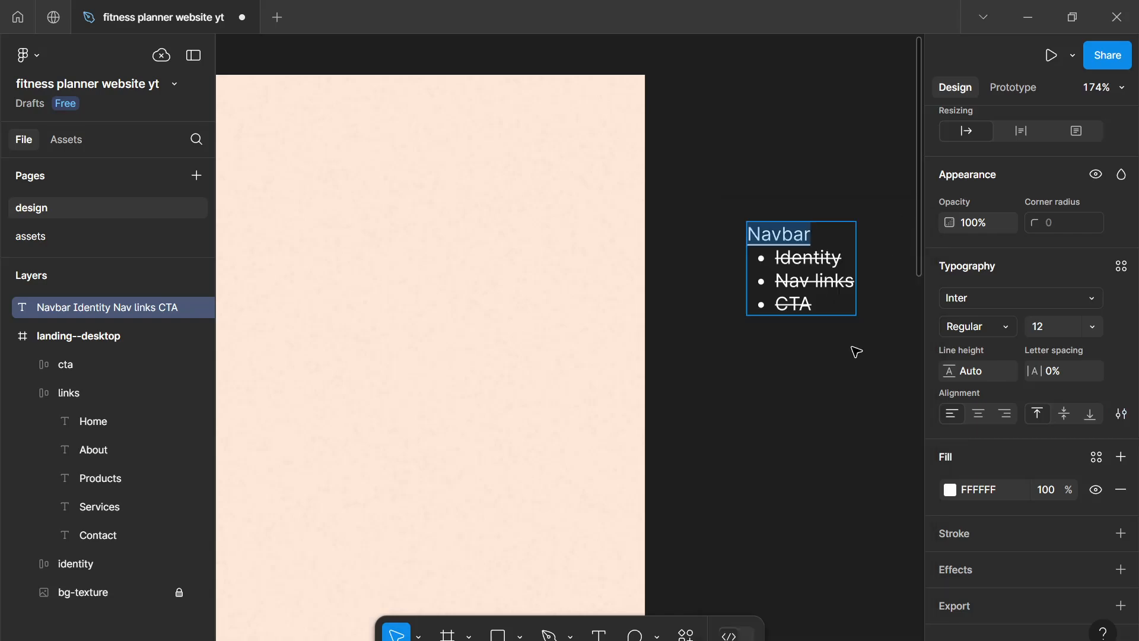
Set the "Navbar" heading's font size to 18 and insert a blank line between it and the bulleted items
text(18)
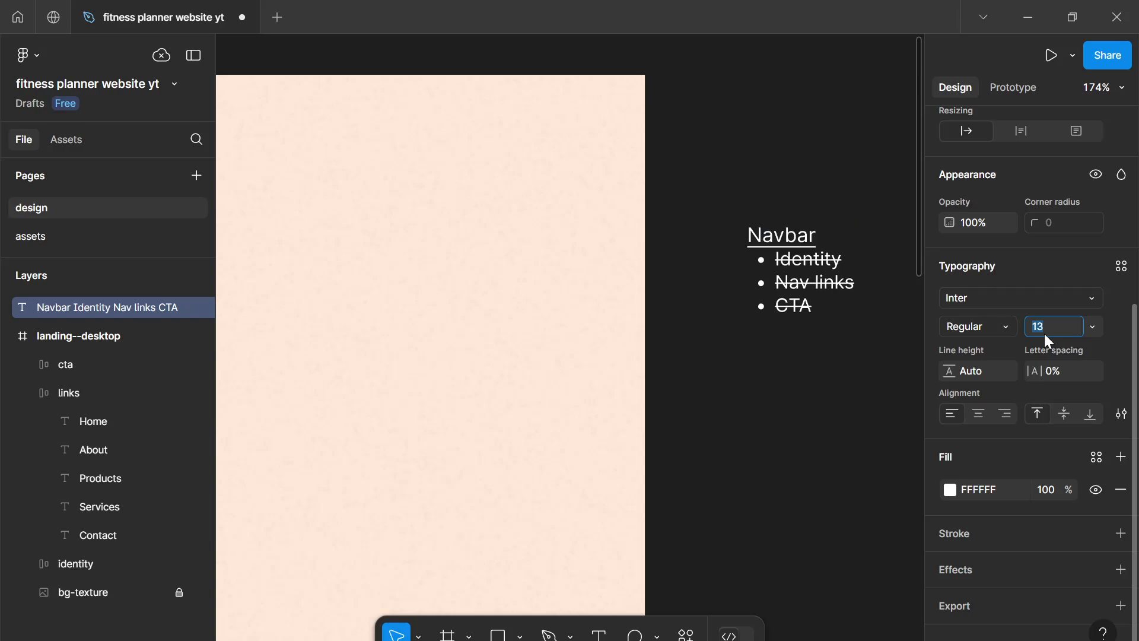
key(Return)
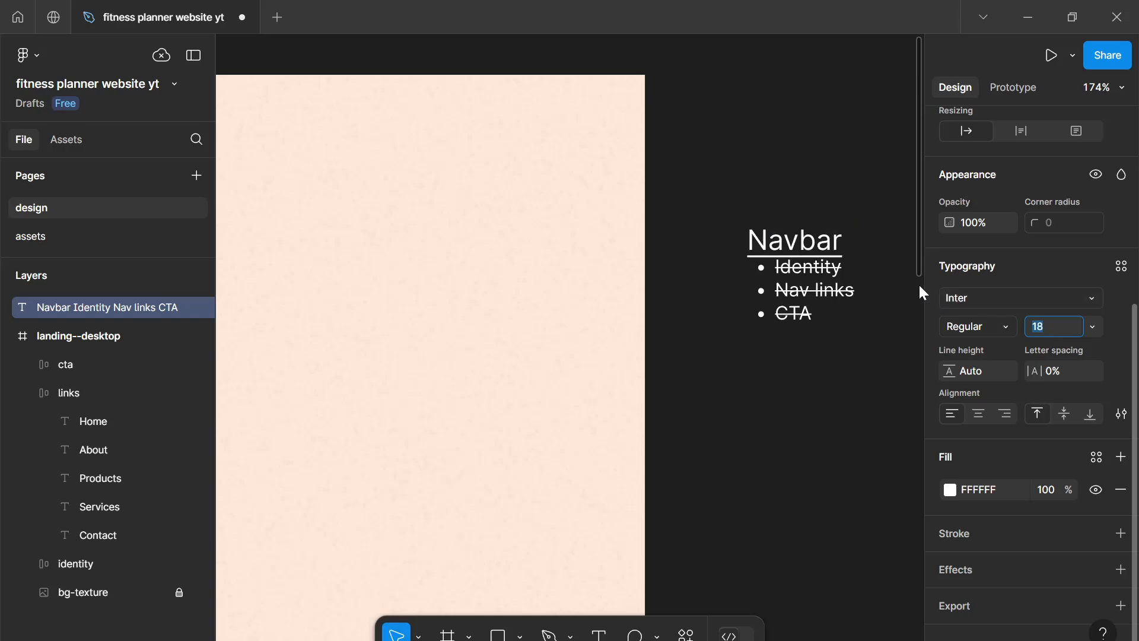
click(830, 314)
click(864, 351)
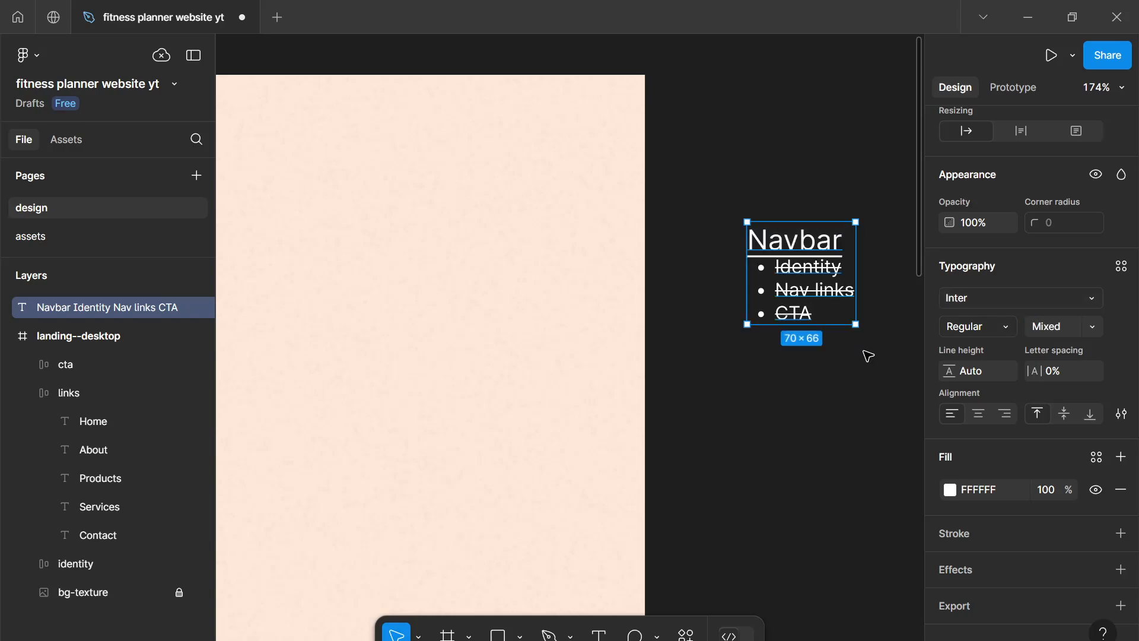
double_click(836, 249)
key(Return)
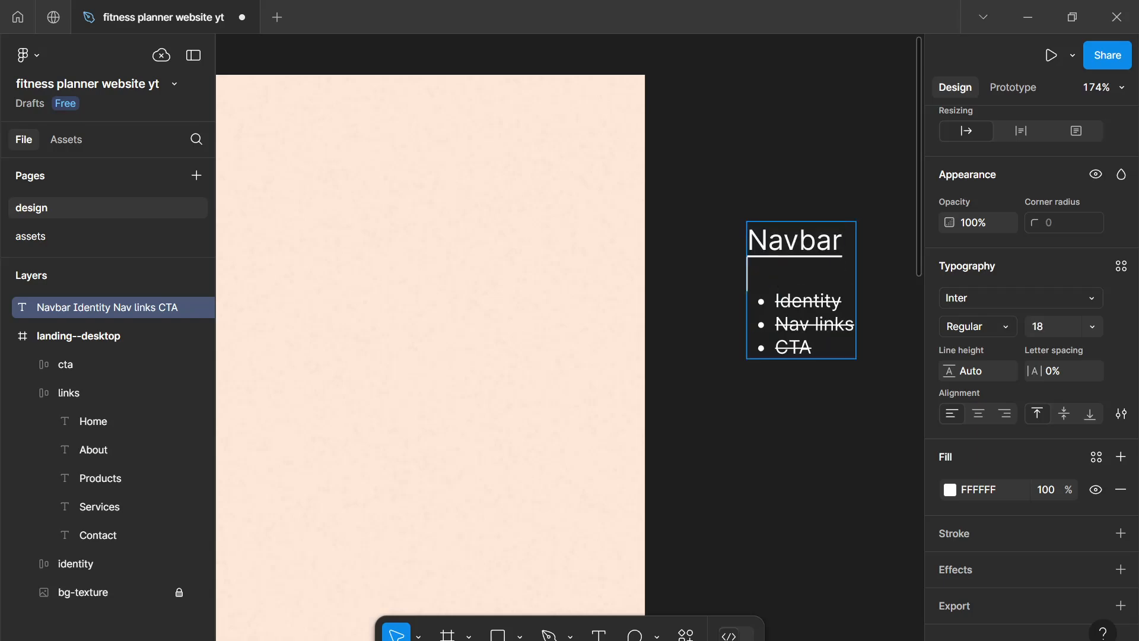
click(841, 398)
click(841, 397)
Move the checklist text up to align with the top edge of the landing--desktop frame, at X 1498, Y 0
scroll(841, 397, down, 7)
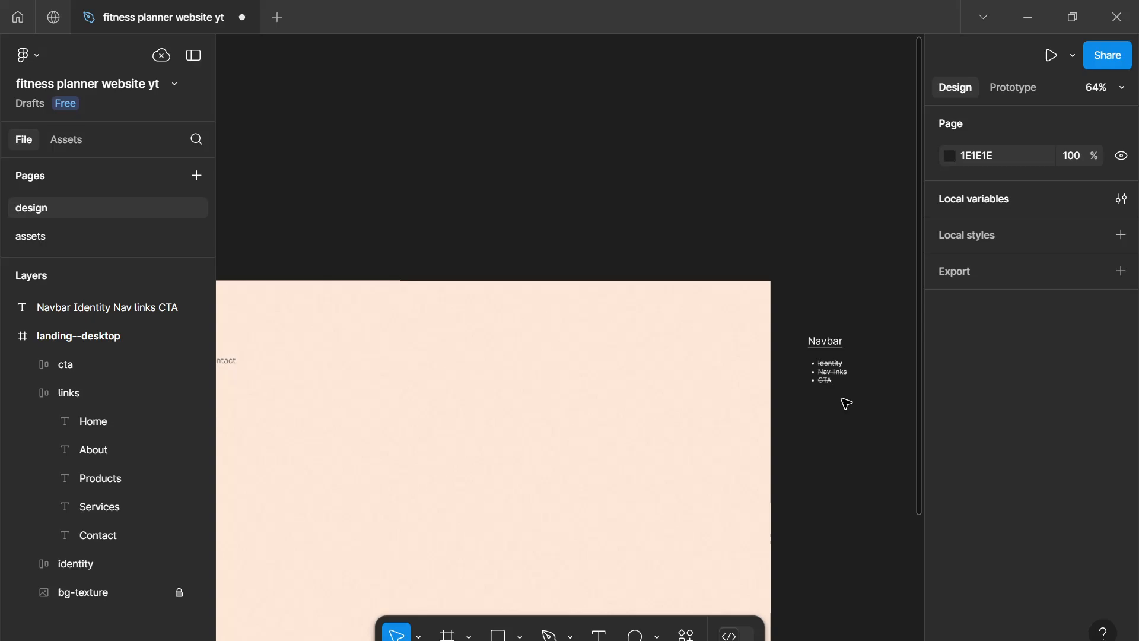
scroll(453, 474, down, 1)
drag(452, 474, 513, 434)
scroll(519, 438, down, 3)
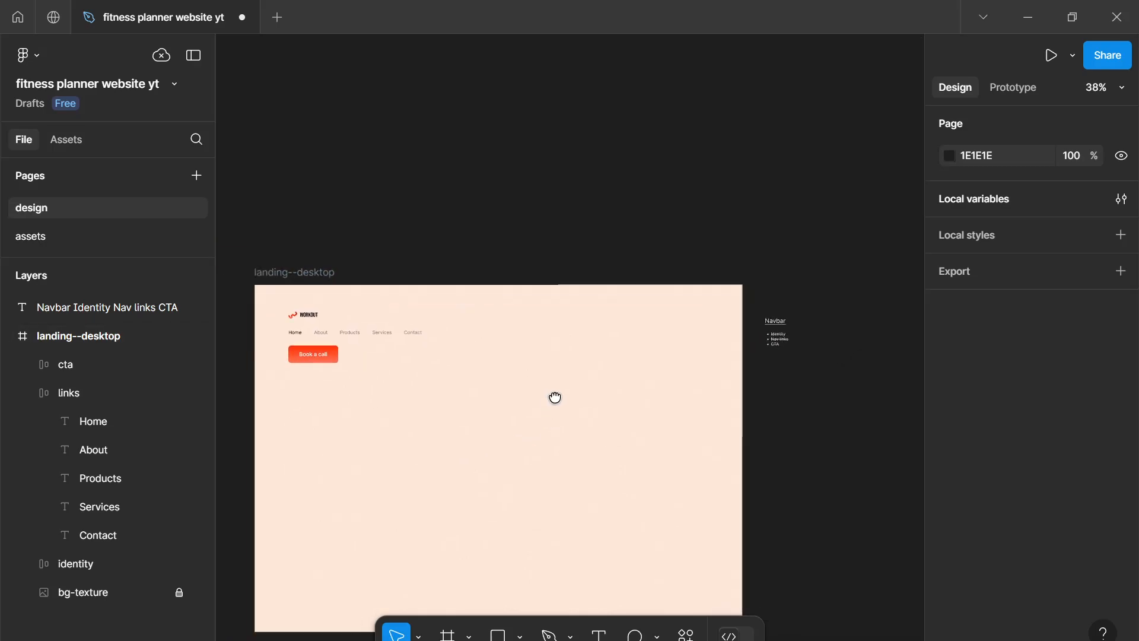
drag(781, 319, 777, 285)
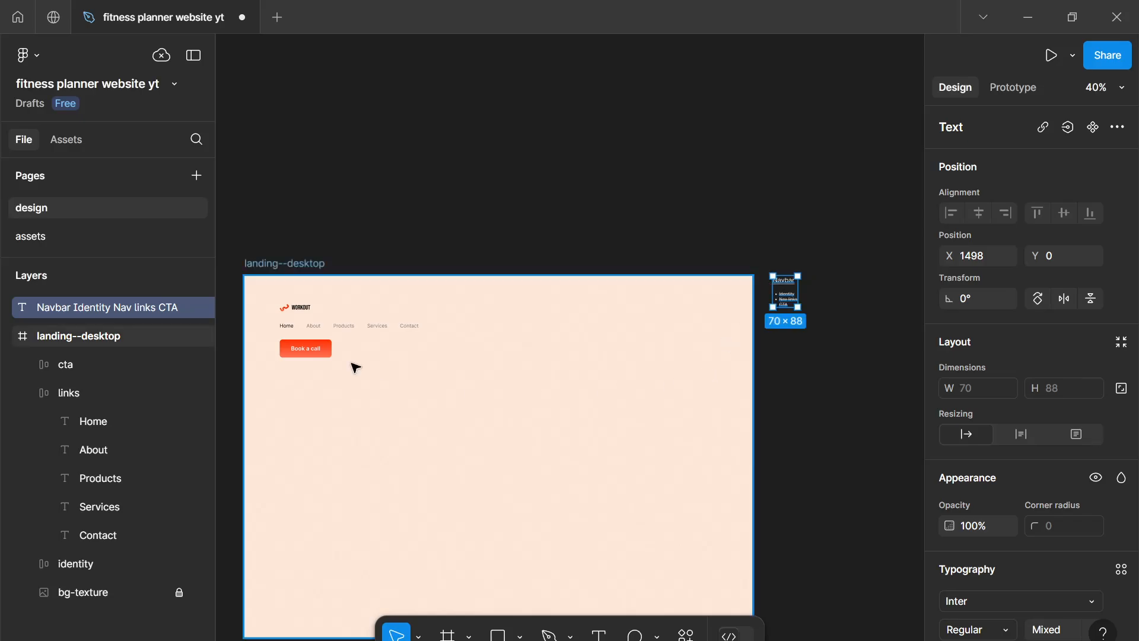
Rename the checklist text layer as navbar-content
scroll(353, 366, up, 1)
scroll(379, 384, up, 3)
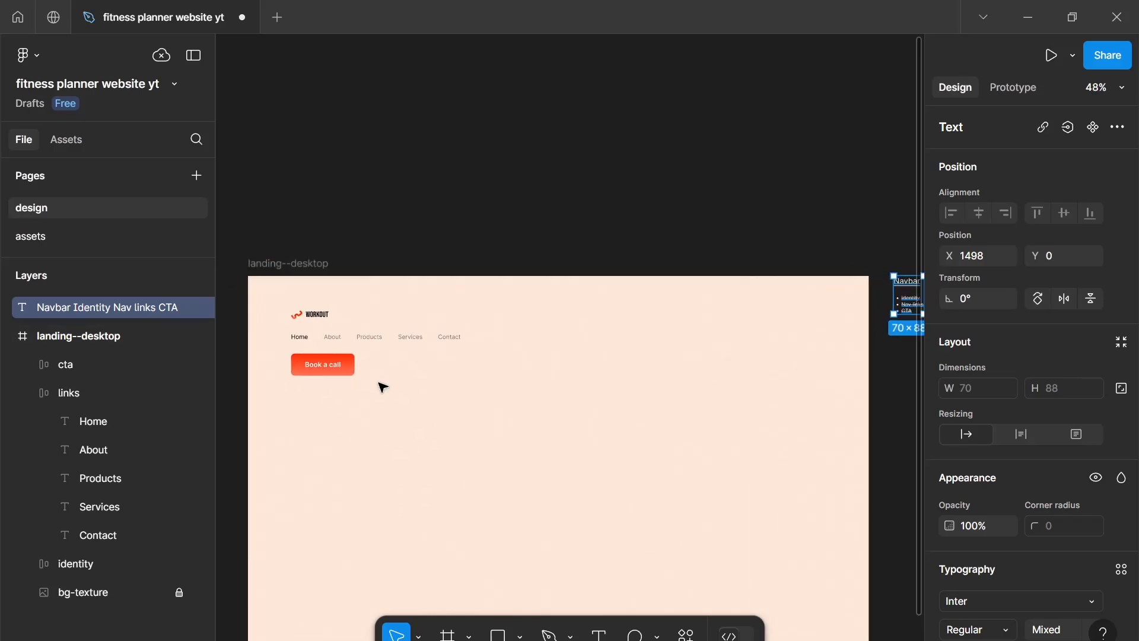
double_click(138, 311)
text(navbar--)
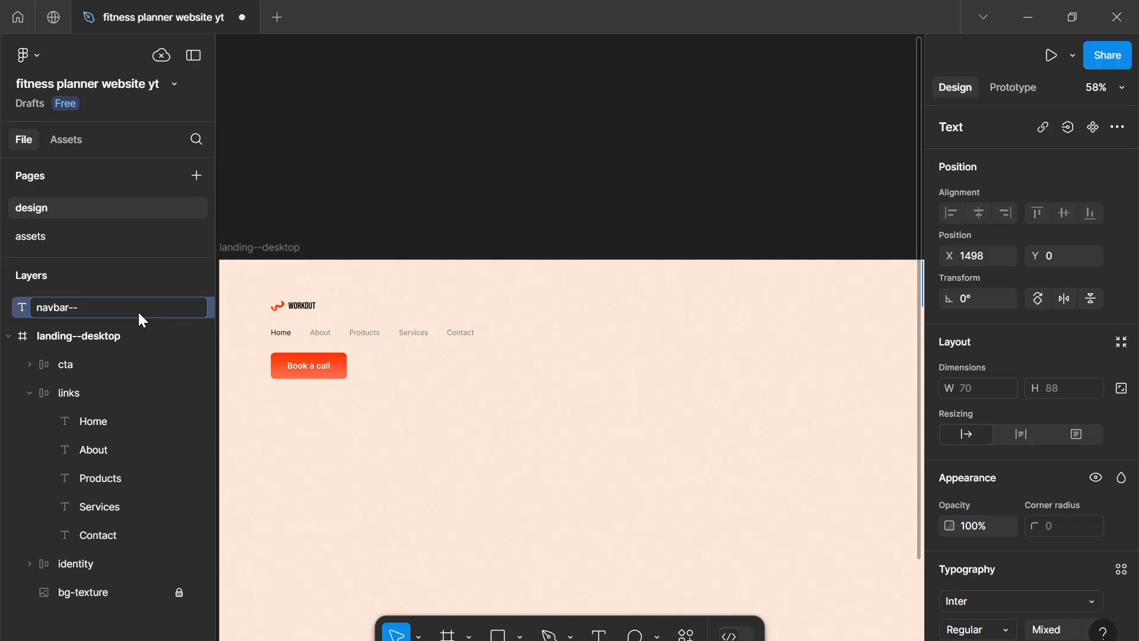
key(BackSpace)
text(content)
key(Return)
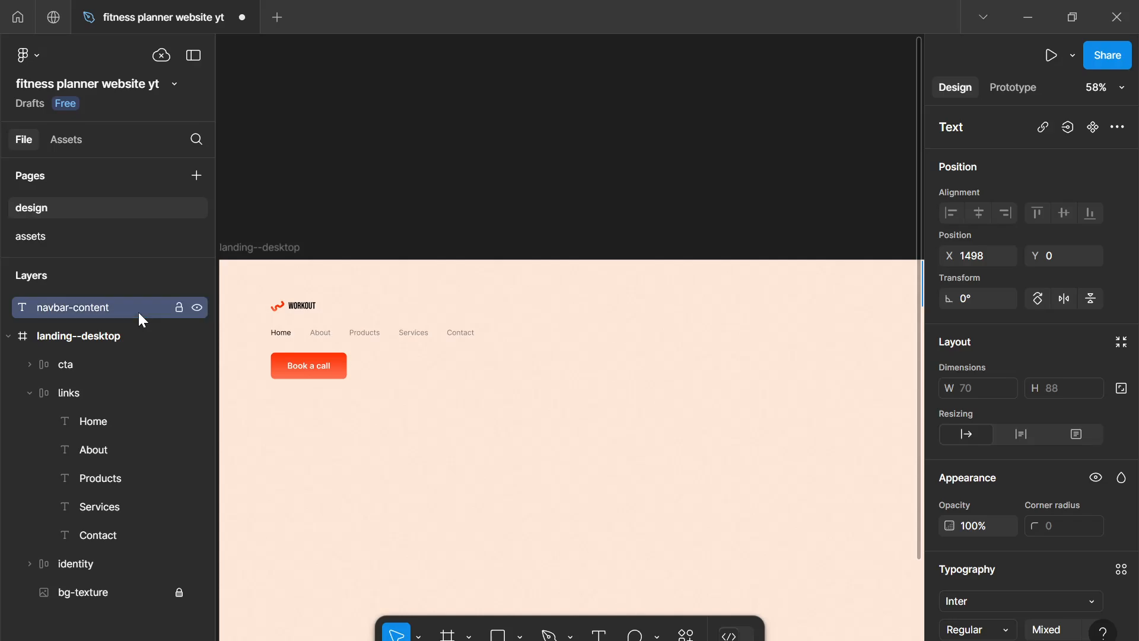
Wrap the identity, links and cta groups in one auto layout frame and name it navbar
click(304, 307)
shift+click(314, 332)
shift+click(308, 366)
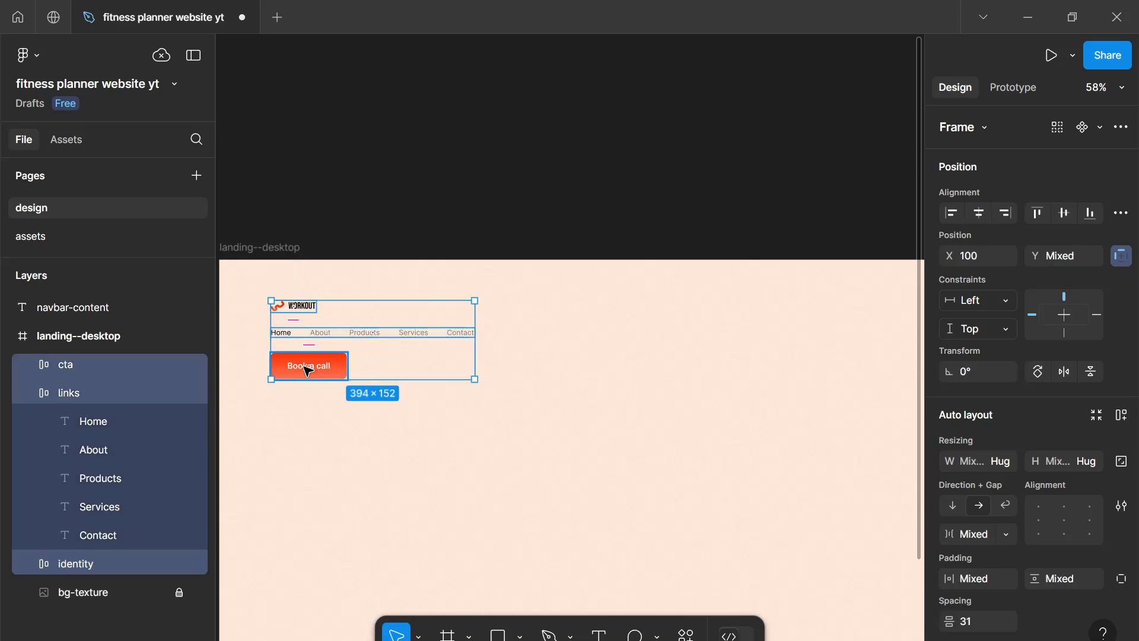
key(shift+a)
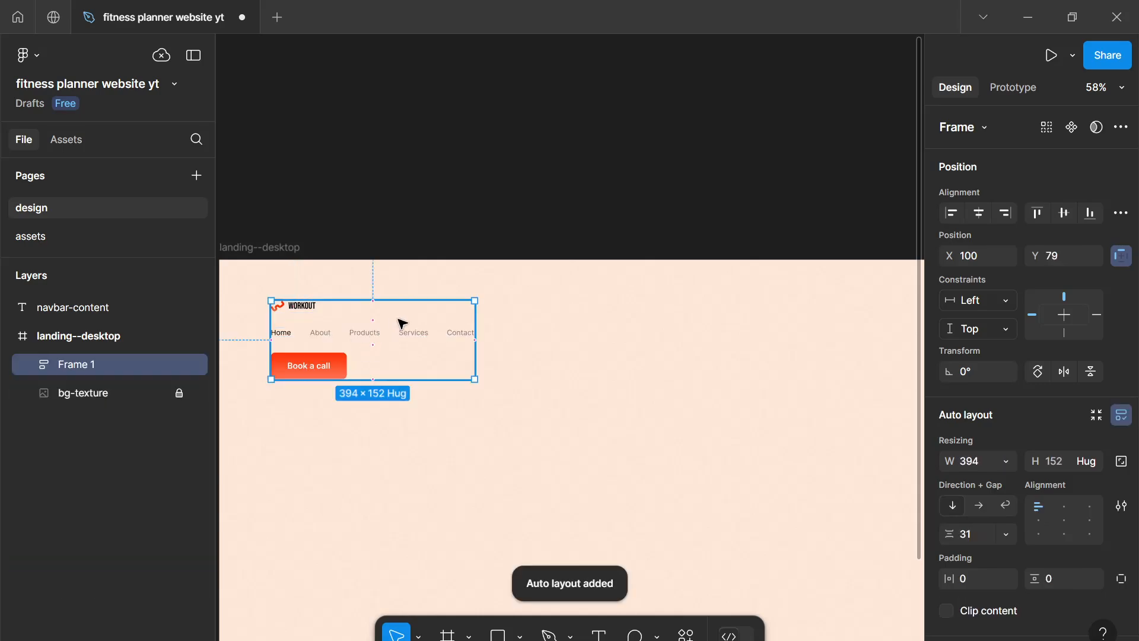
double_click(115, 365)
text(navbar)
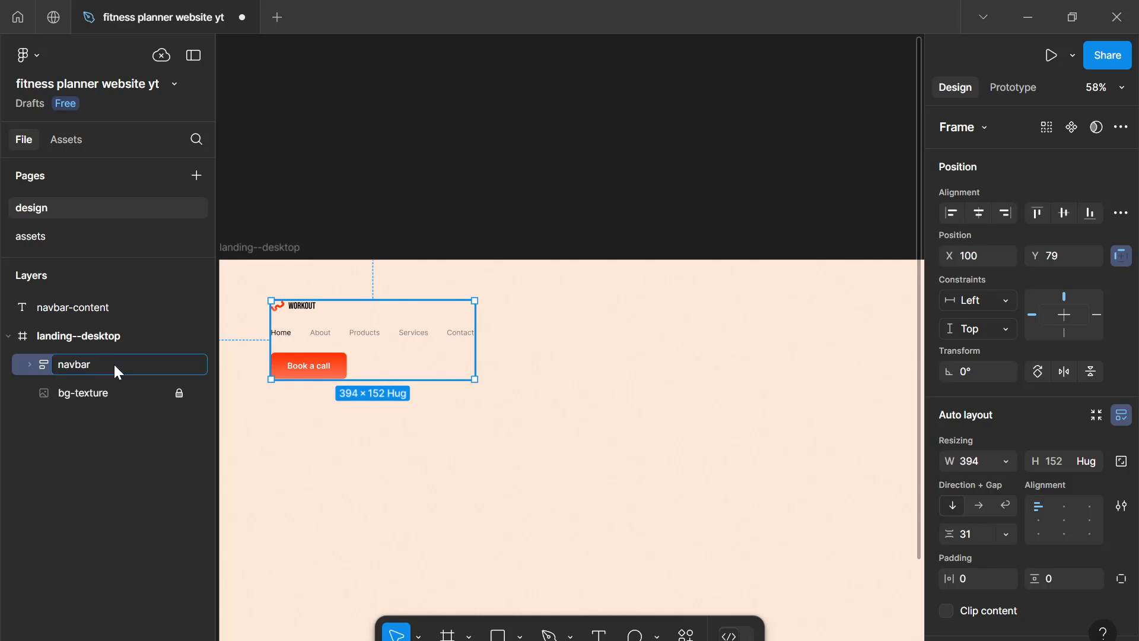
key(Return)
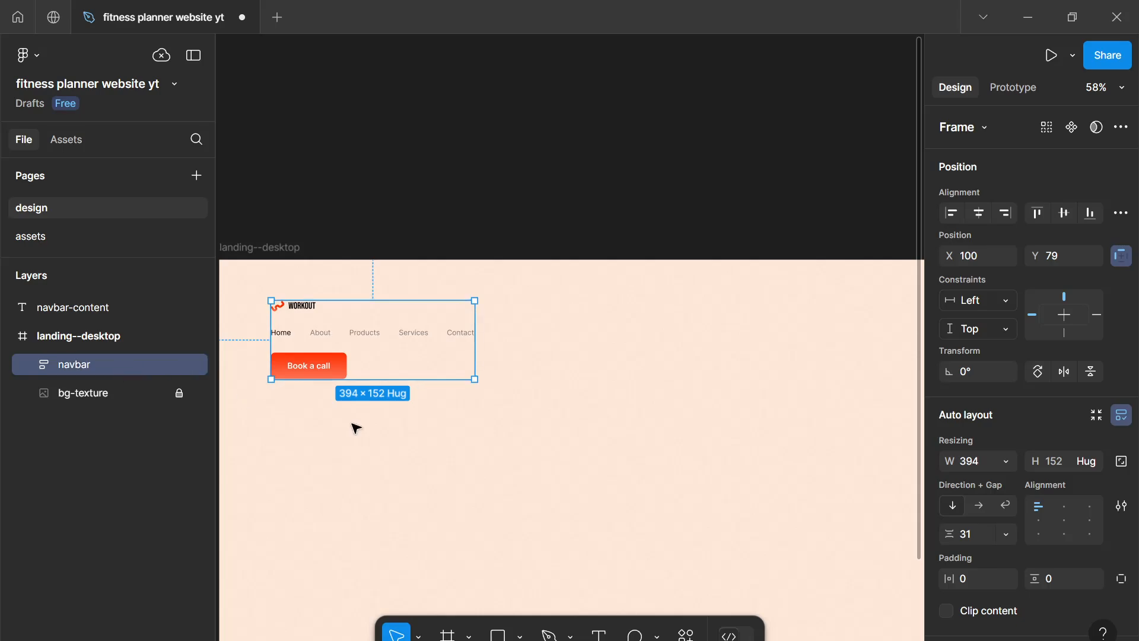
Lay out the navbar horizontally with an Auto gap and widen it to about 1275 across the landing--desktop frame
click(977, 506)
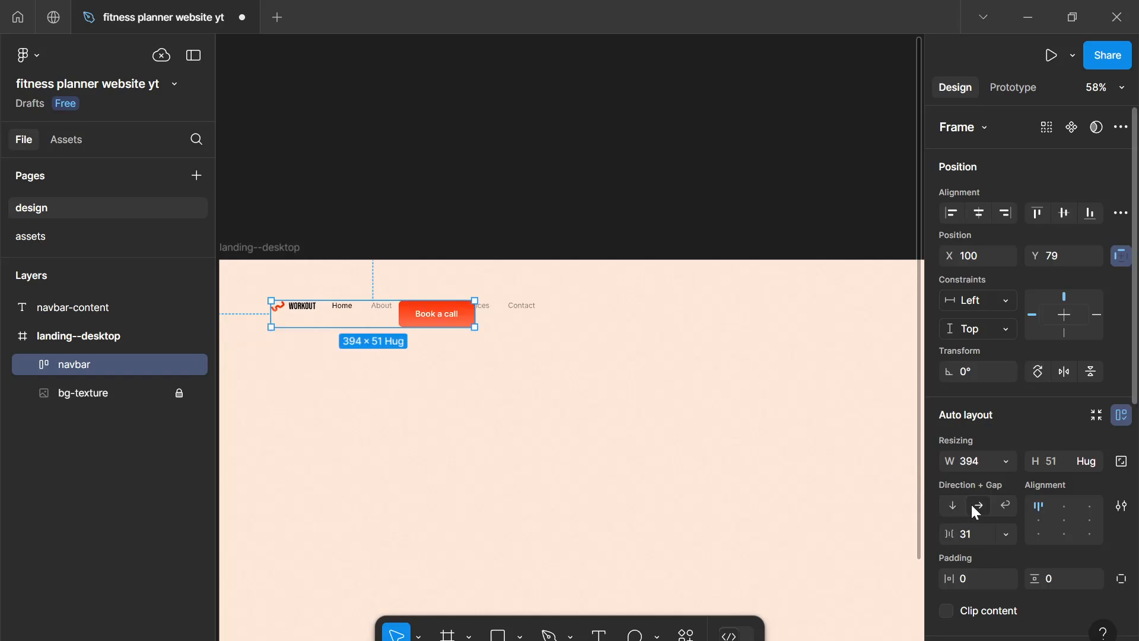
click(1005, 460)
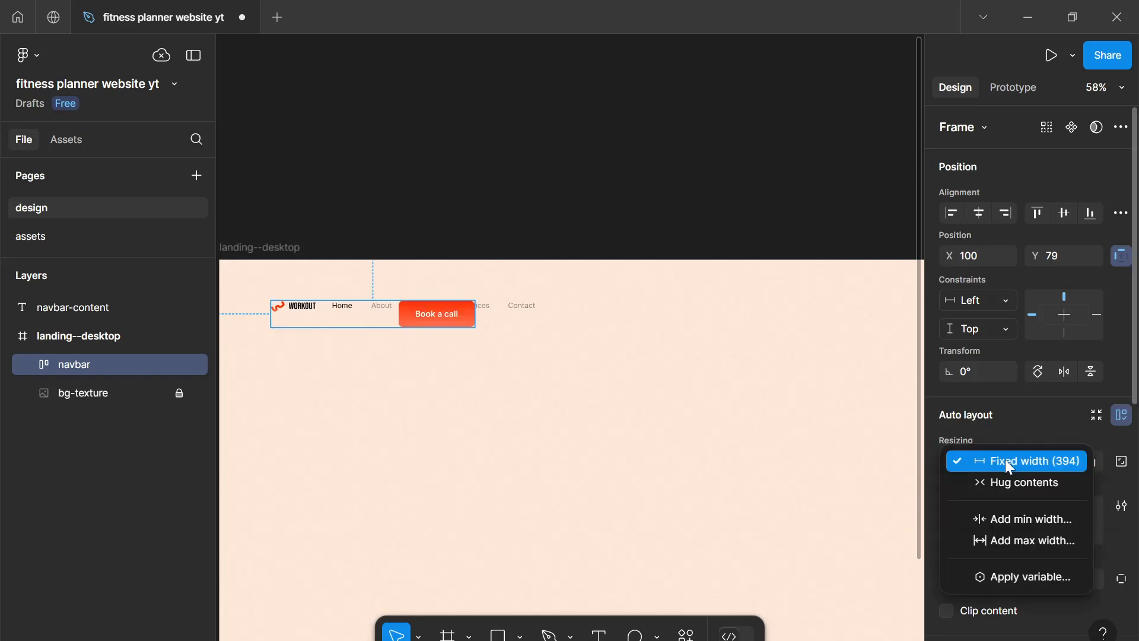
click(1008, 490)
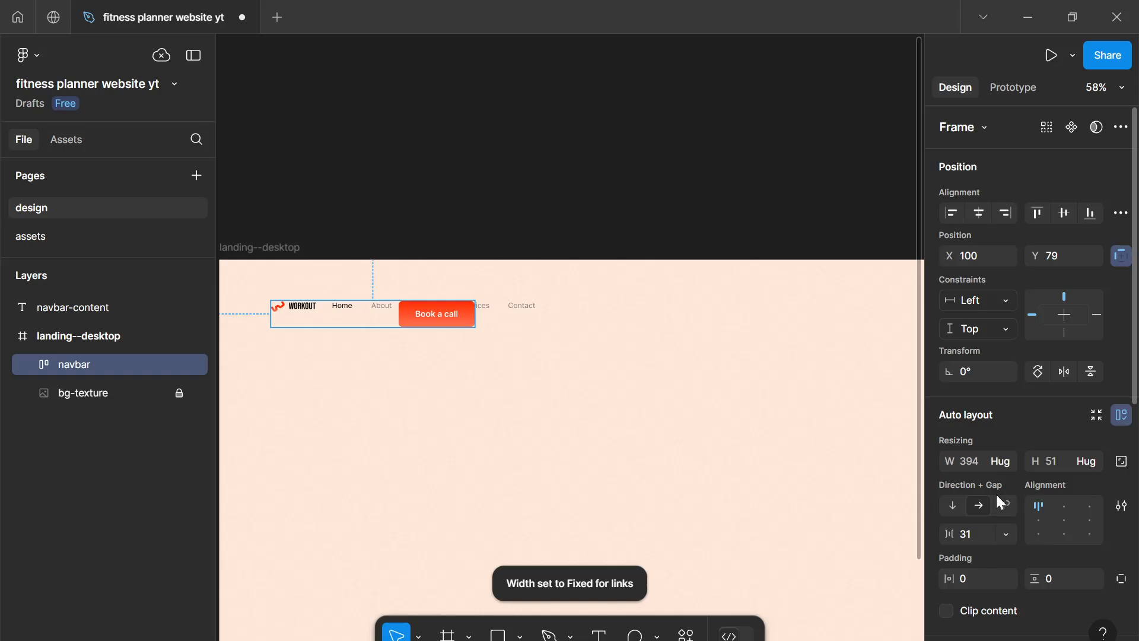
click(1005, 535)
click(993, 555)
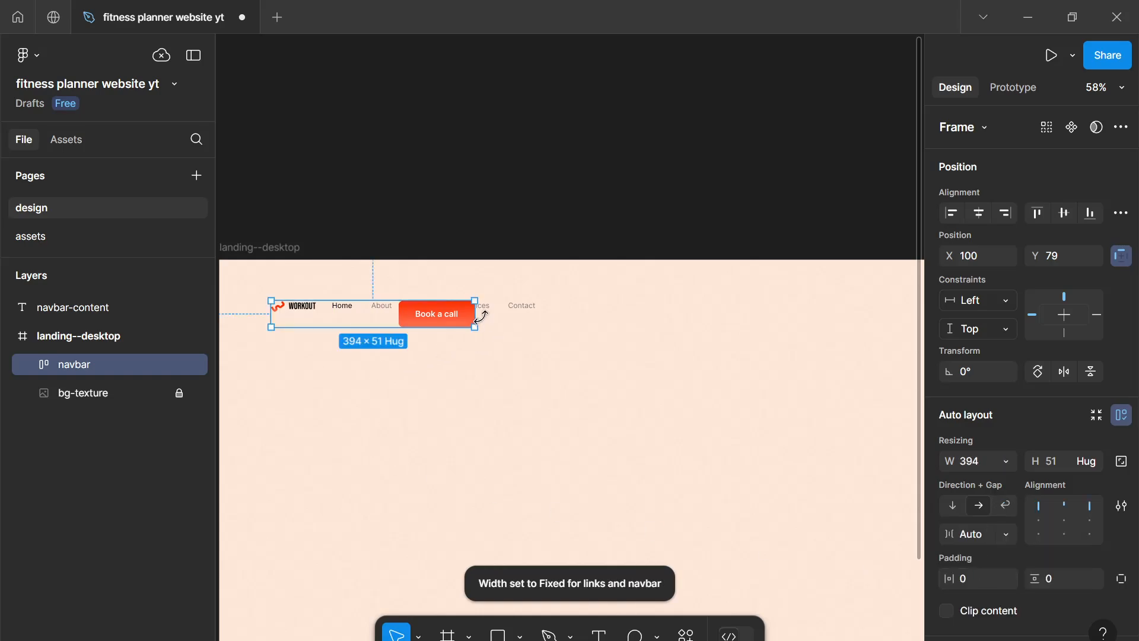
drag(734, 351, 828, 391)
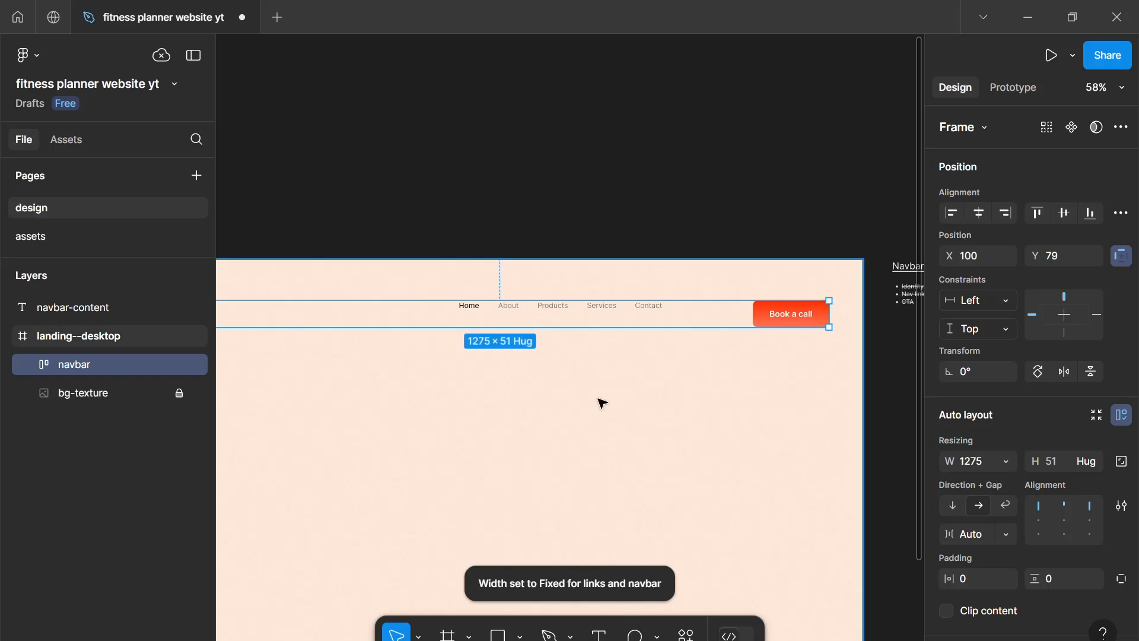
scroll(665, 368, down, 3)
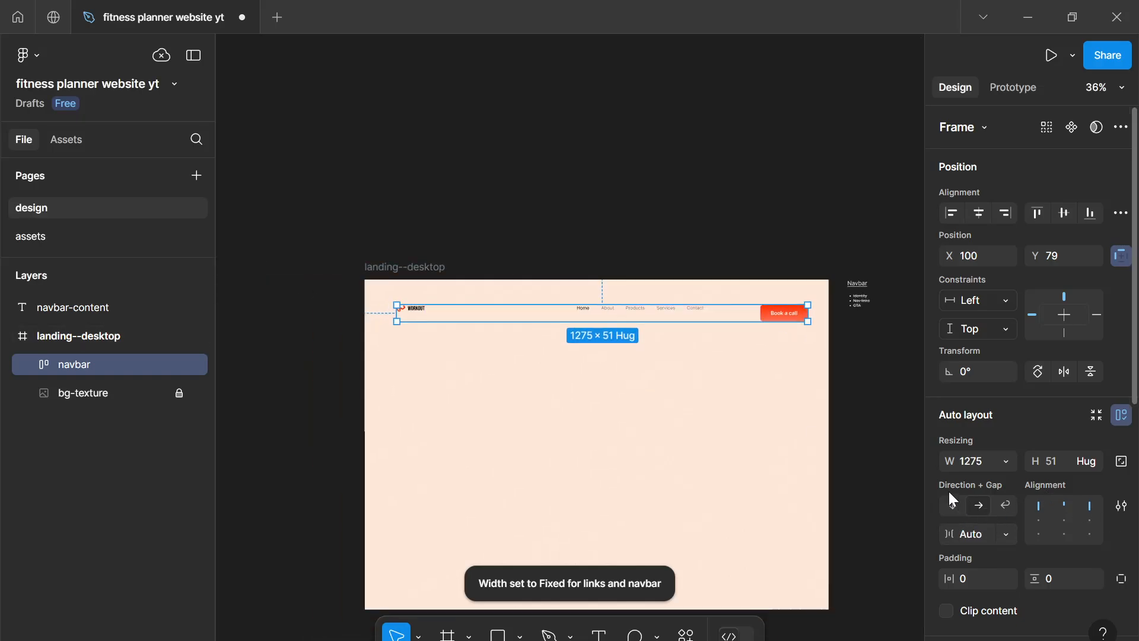
Set the width of the links frame inside the navbar to hug its contents
double_click(423, 312)
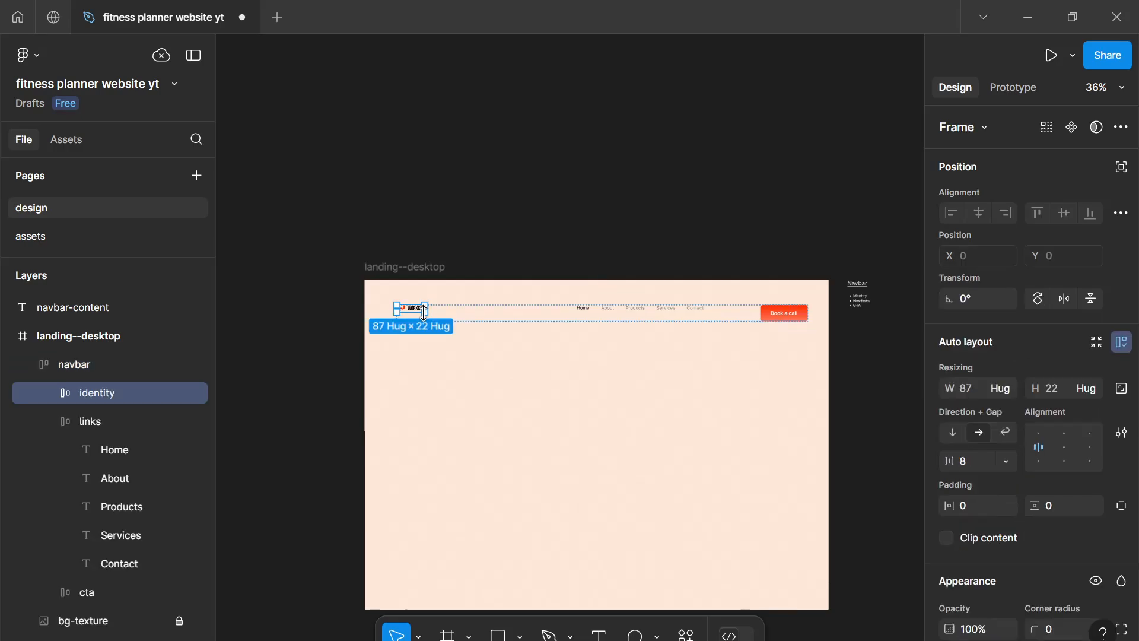
scroll(423, 311, up, 3)
click(718, 305)
scroll(585, 330, up, 2)
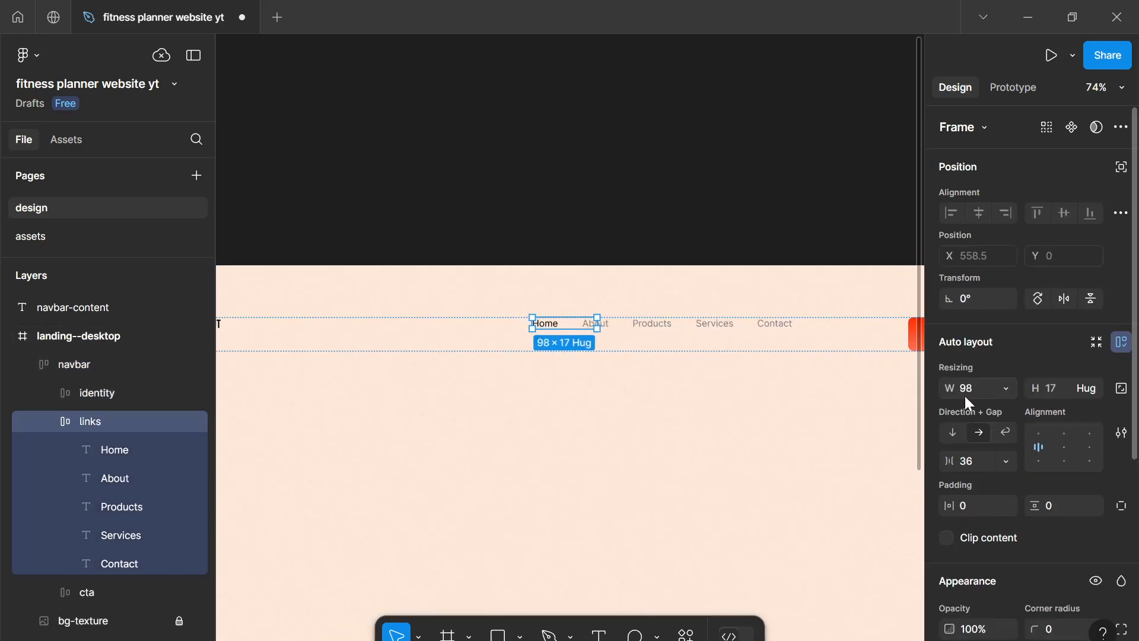
click(1005, 388)
click(1006, 413)
scroll(763, 371, right, 5)
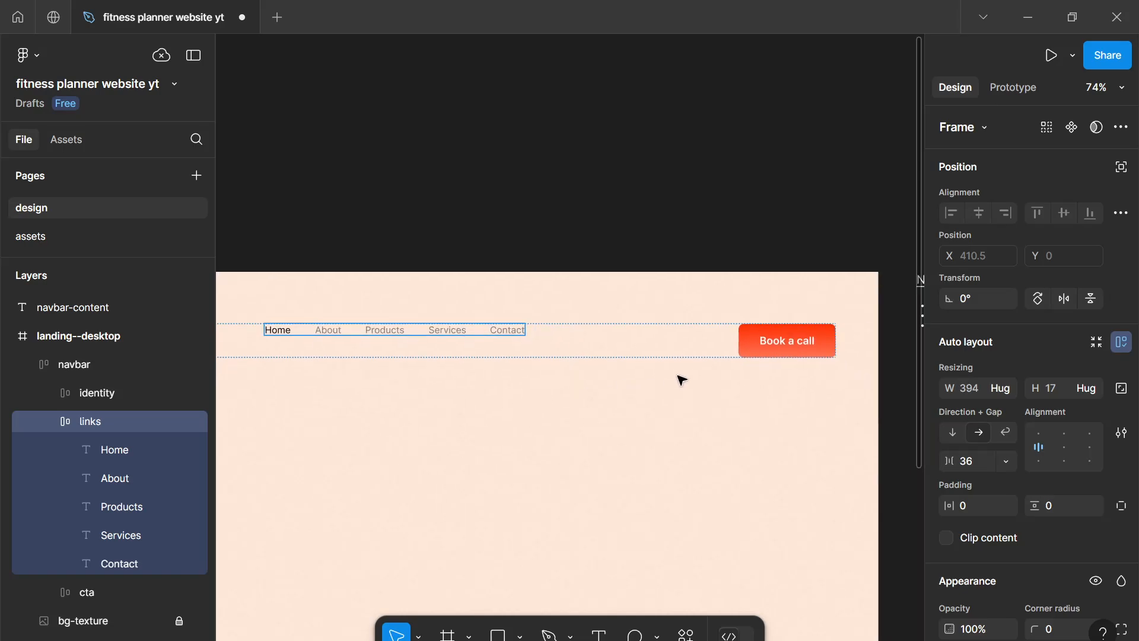
click(692, 460)
scroll(684, 379, down, 5)
Add a layout grid to the landing--desktop frame and switch it from Grid to Columns
click(359, 290)
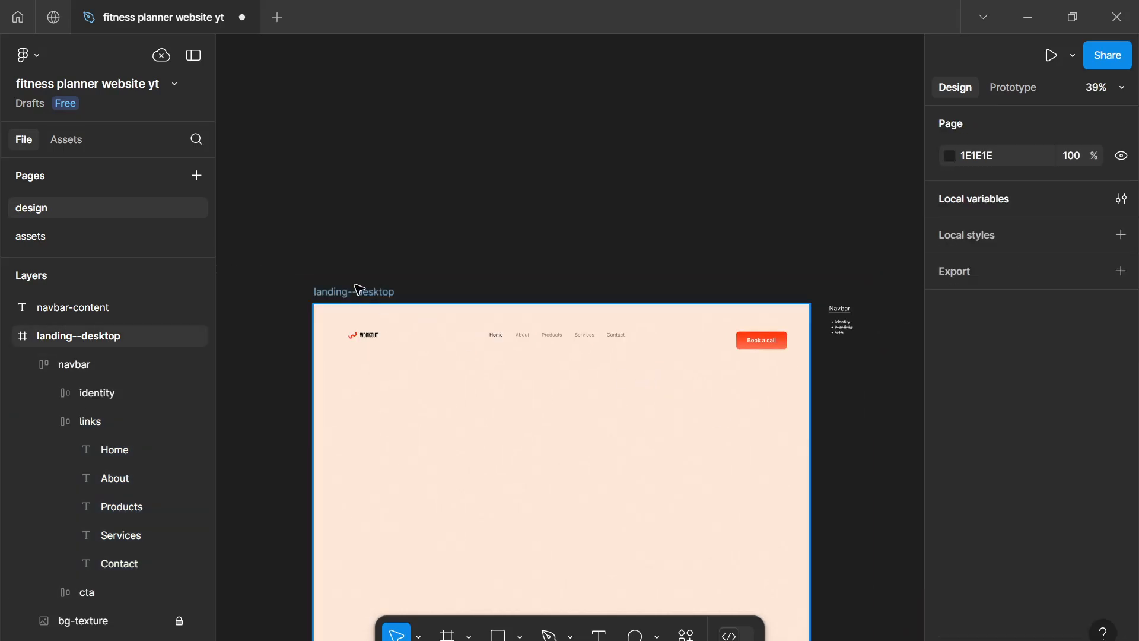
click(458, 349)
scroll(957, 532, down, 5)
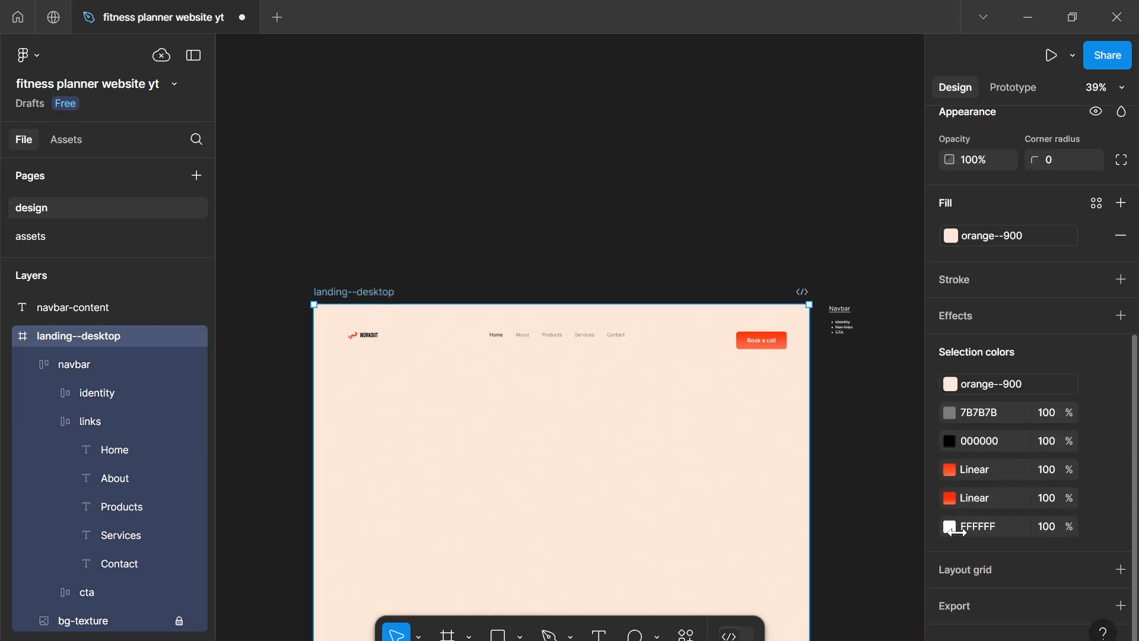
click(1120, 570)
click(1046, 604)
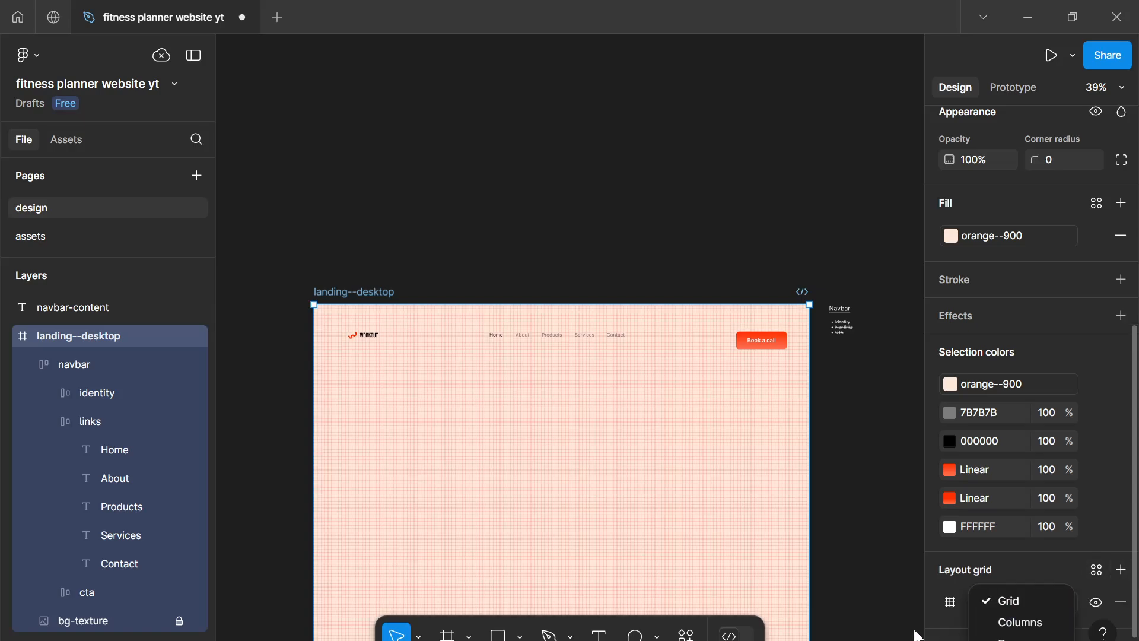
click(983, 617)
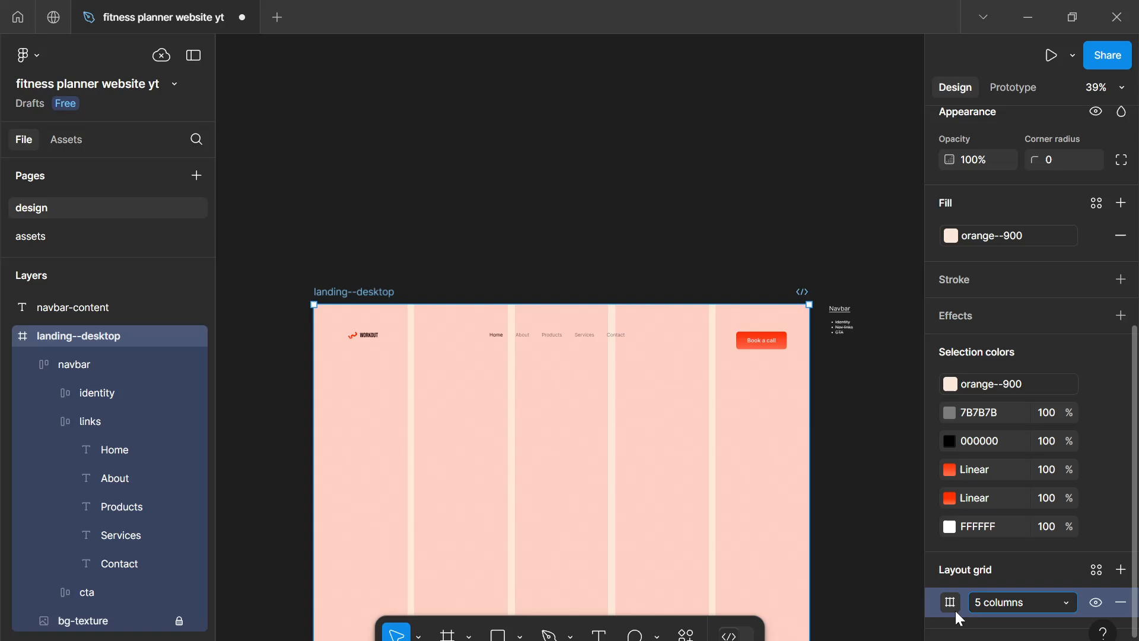
Set the landing--desktop layout grid's column count to 12
click(951, 603)
click(812, 496)
text(12)
key(Return)
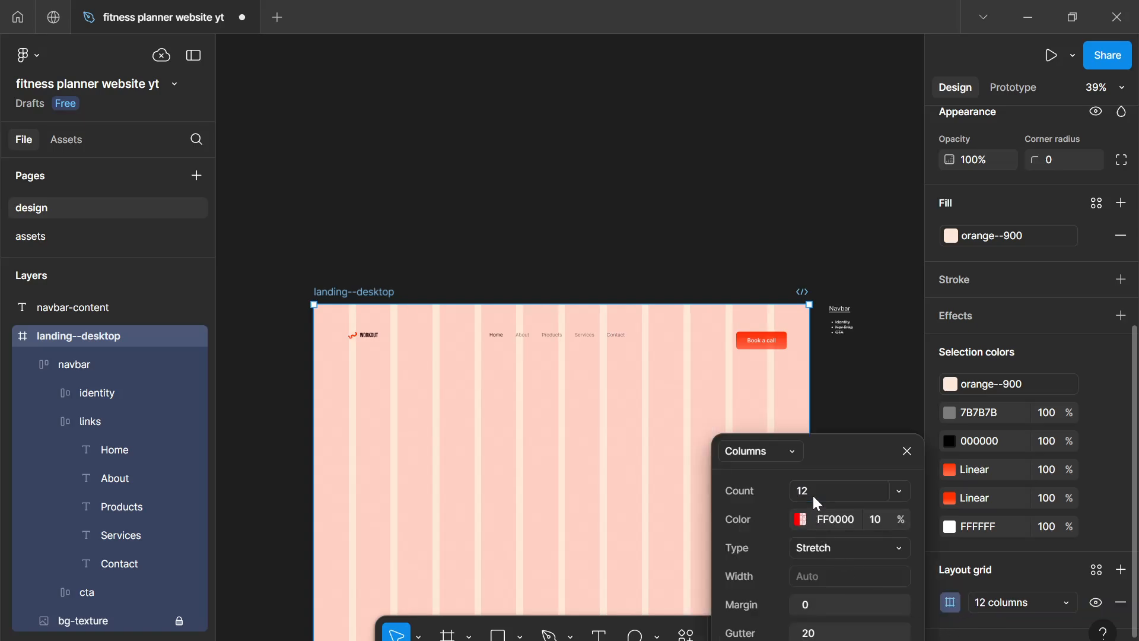
click(906, 446)
click(901, 451)
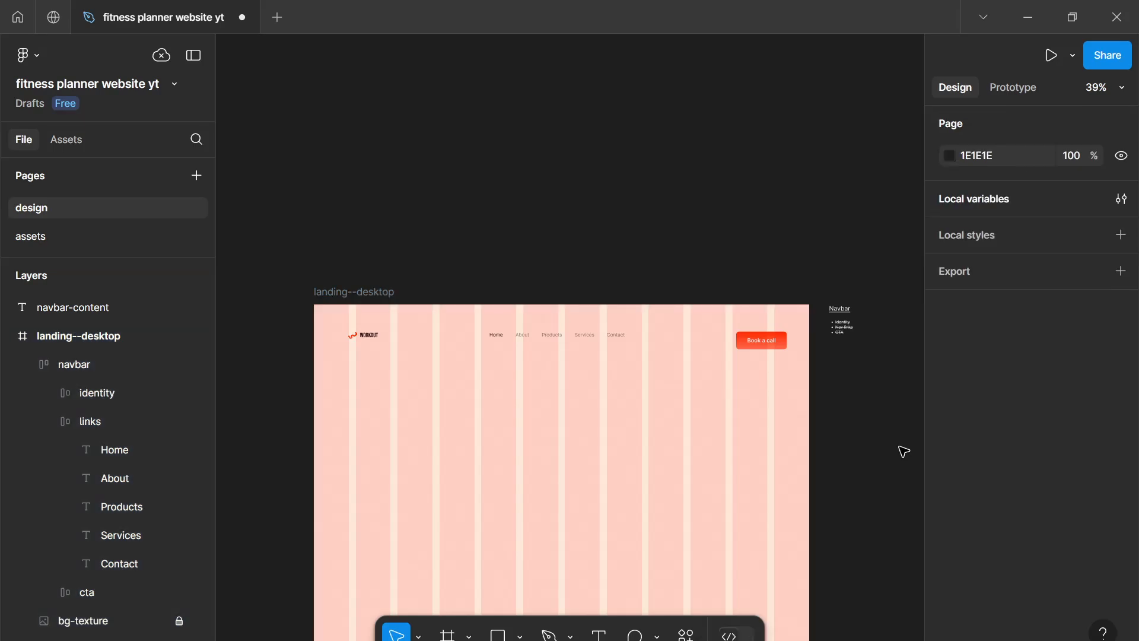
Narrow the navbar to 1243 wide so its edge aligns with the last column gutter of the layout grid
click(739, 338)
scroll(739, 338, up, 3)
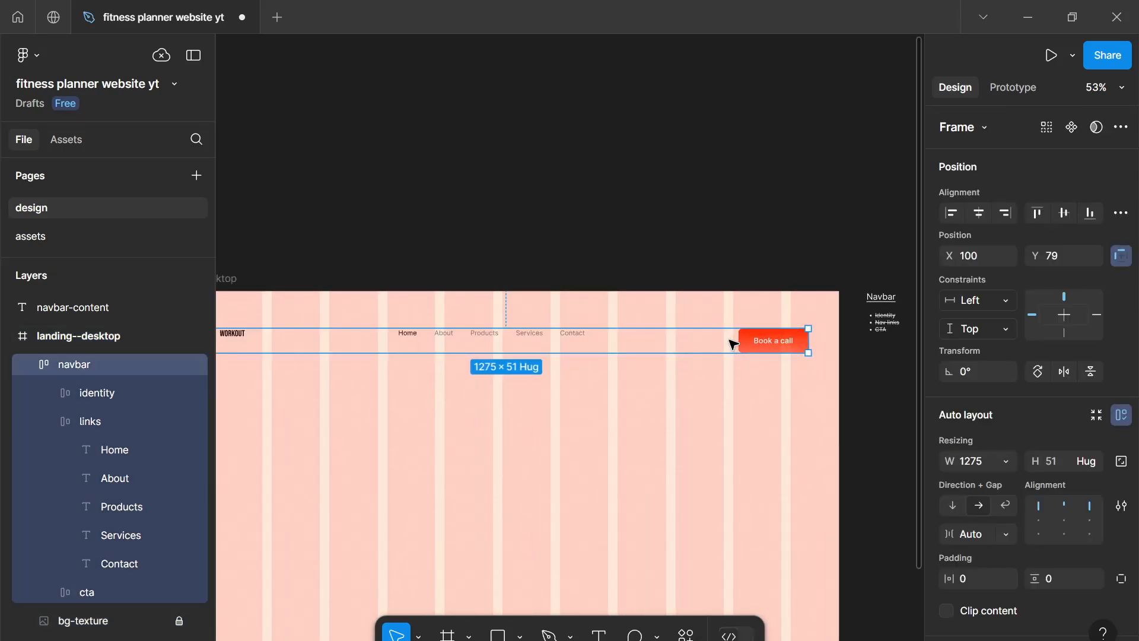
drag(739, 339, 771, 368)
scroll(681, 402, down, 2)
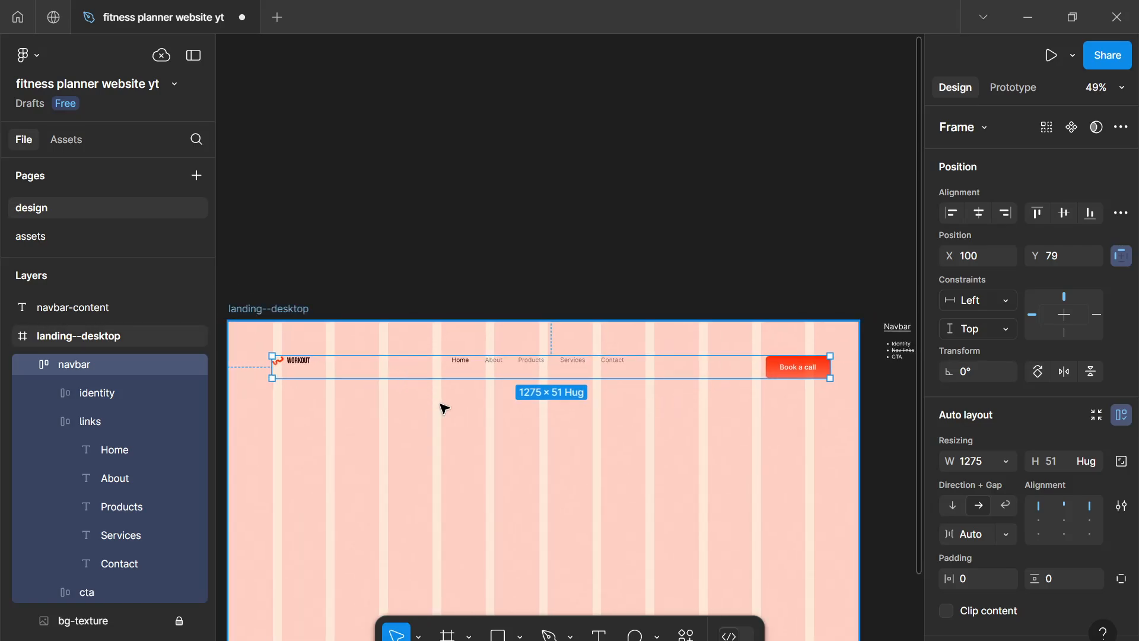
scroll(445, 408, up, 5)
scroll(501, 440, down, 3)
drag(501, 442, 397, 387)
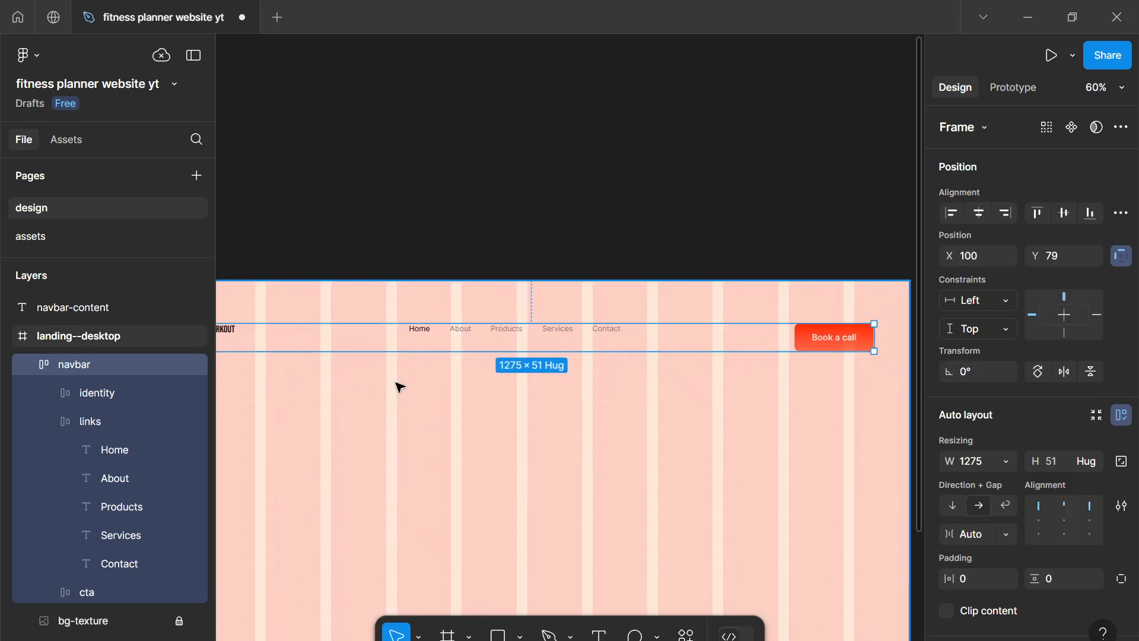
scroll(724, 311, up, 1)
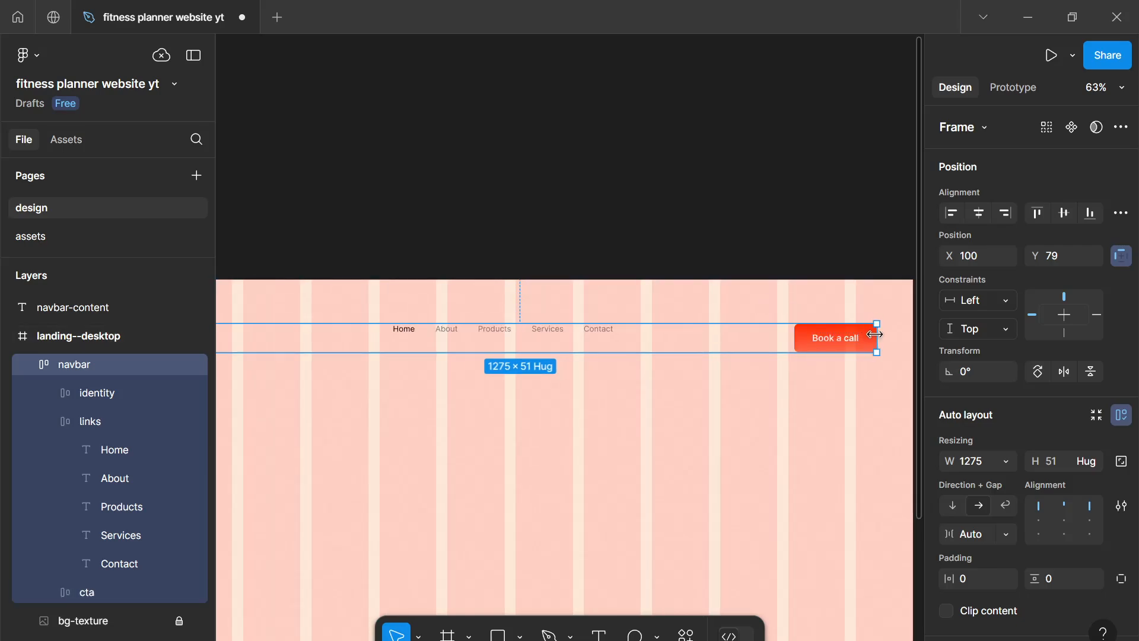
drag(871, 337, 859, 343)
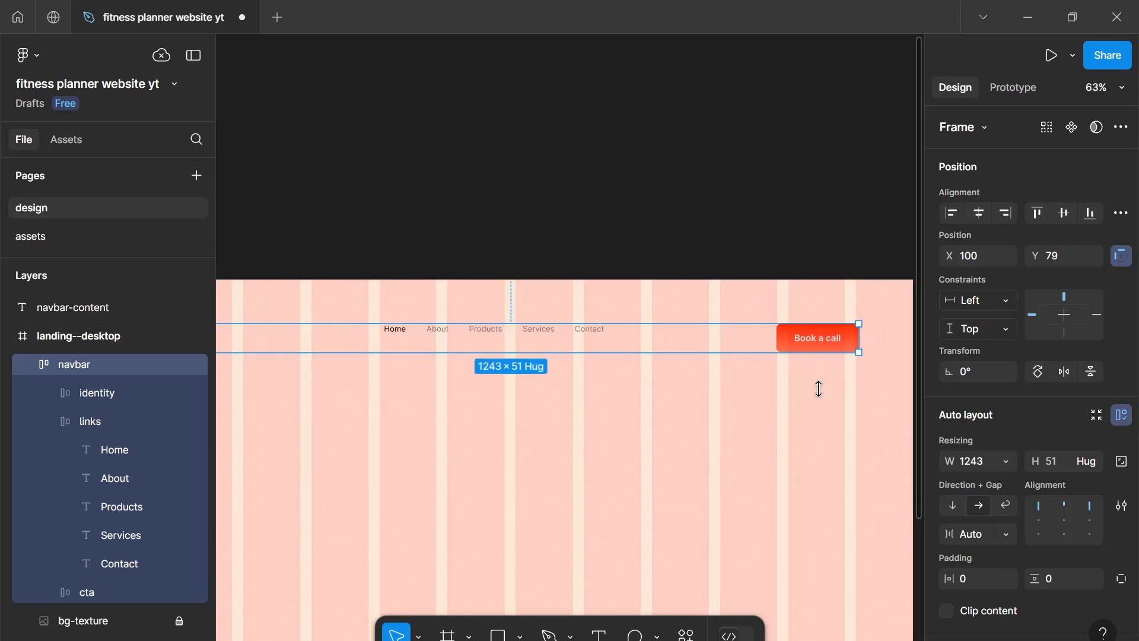
scroll(574, 537, down, 3)
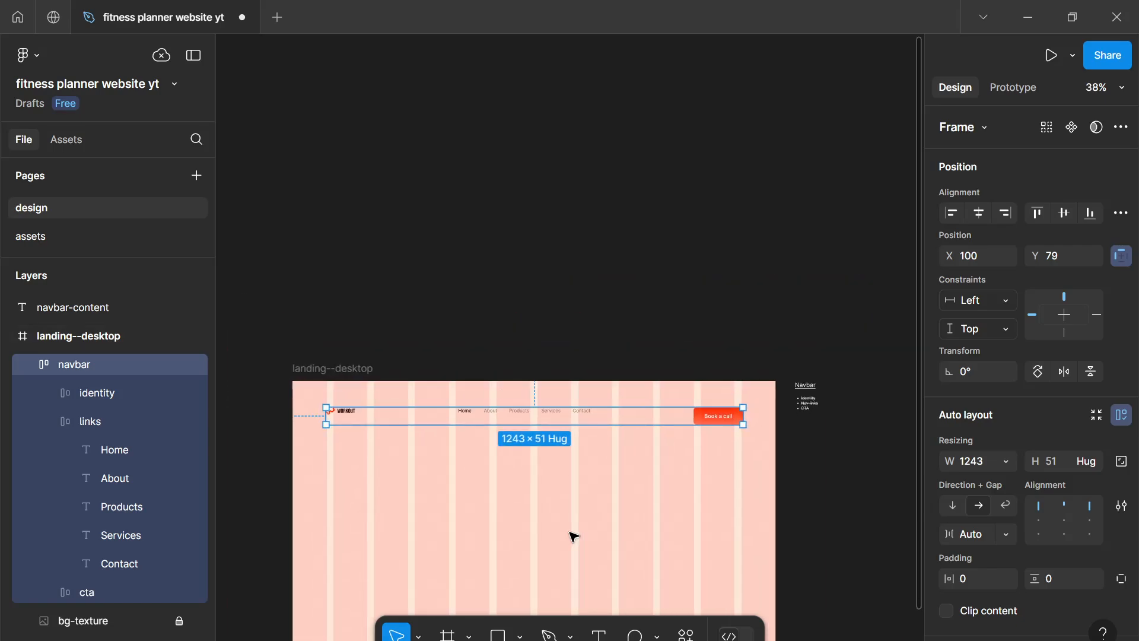
Centre the navbar's items vertically and centre the navbar horizontally in the landing--desktop frame
scroll(574, 536, up, 3)
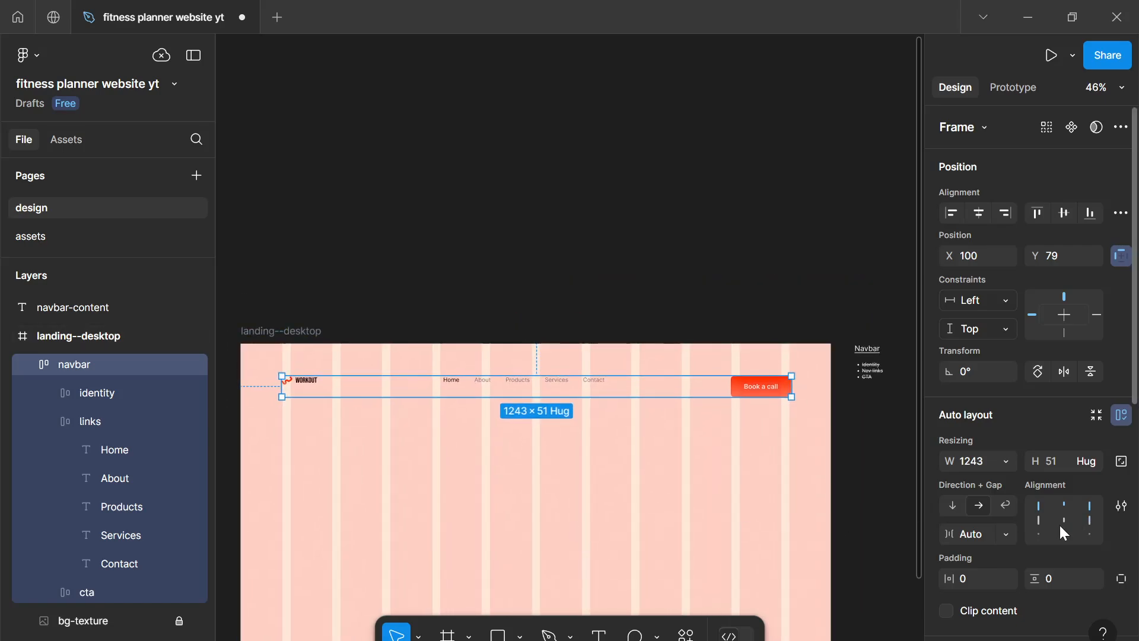
click(1061, 528)
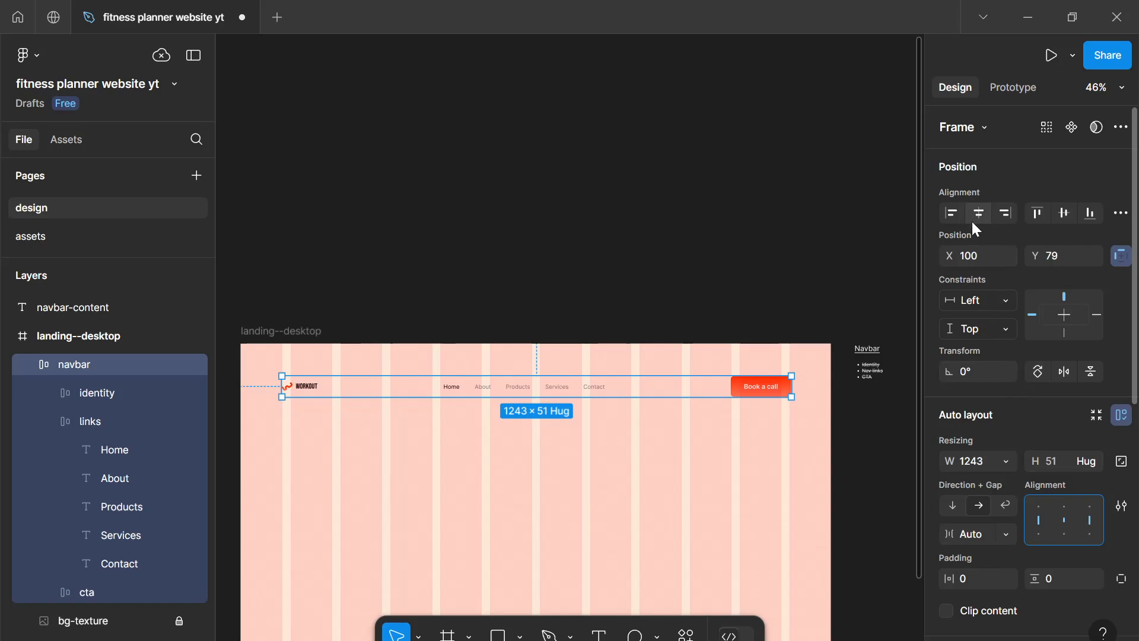
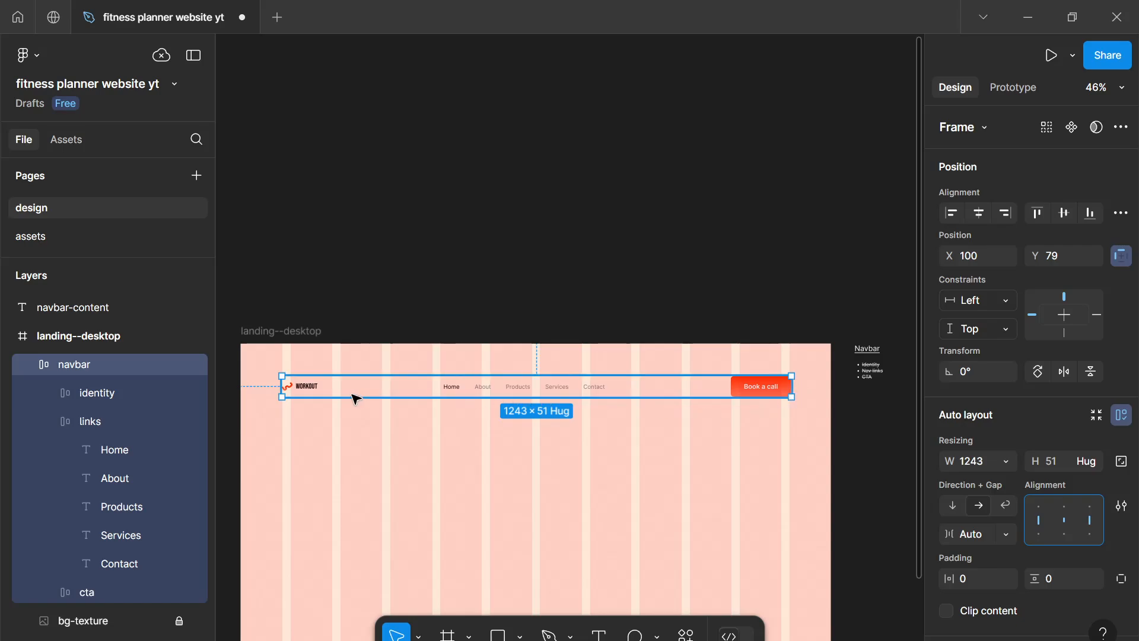
click(978, 212)
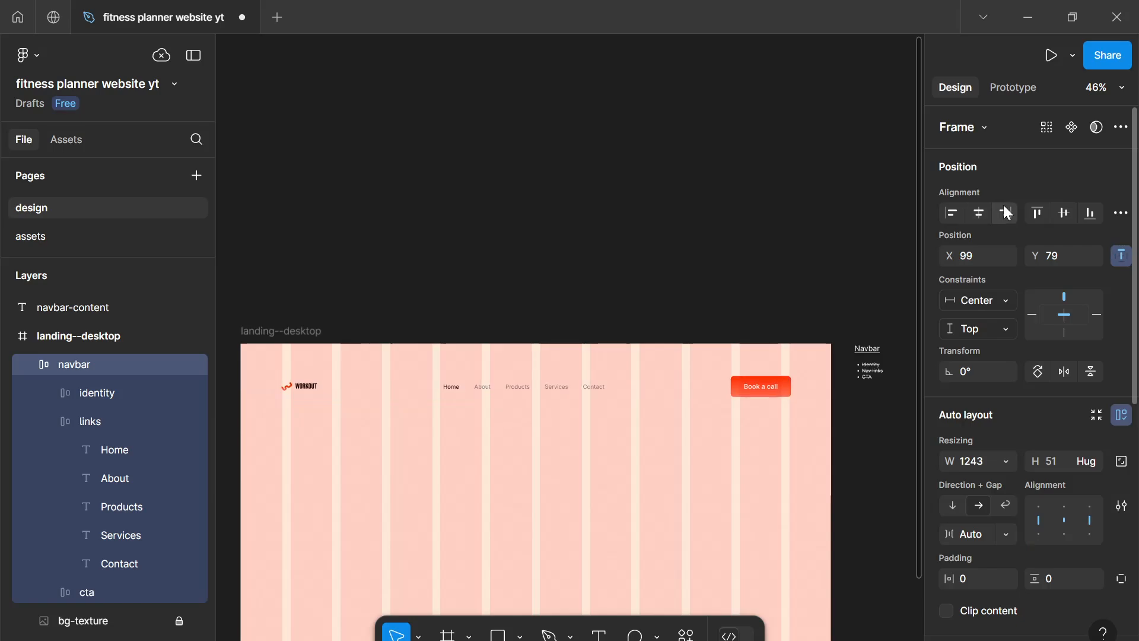
Align the navbar to the top of the landing--desktop frame and nudge it down to Y 16
click(1038, 212)
key(Down)
key(Down)
key(Down)
key(Down)
key(Down)
key(Down)
key(Down)
key(Down)
key(Down)
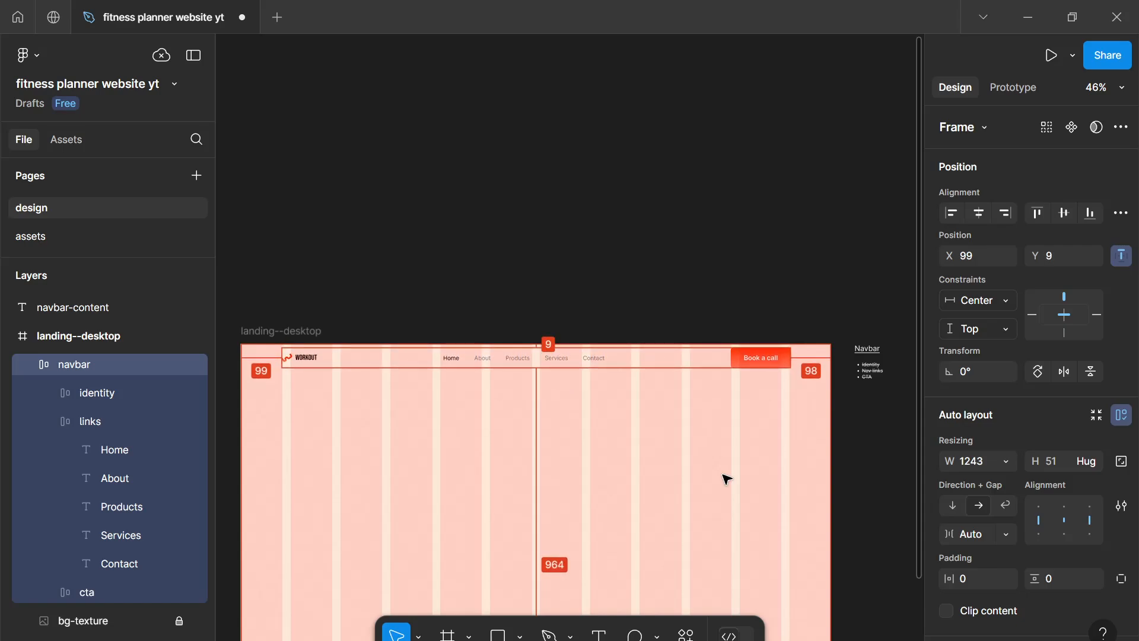
key(Down)
key(Down)
key(Down)
key(Down)
key(Down)
key(Down)
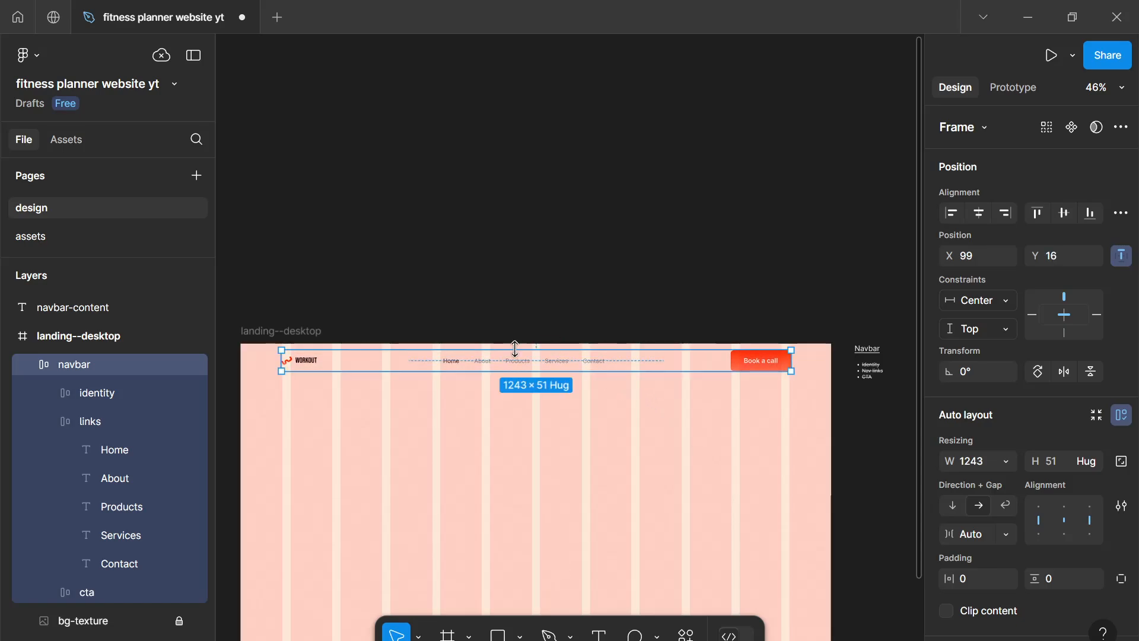
Check the navbar with the landing--desktop frame's layout grid hidden, and show the grid again
click(402, 374)
scroll(920, 475, down, 3)
scroll(919, 475, down, 5)
scroll(973, 514, down, 7)
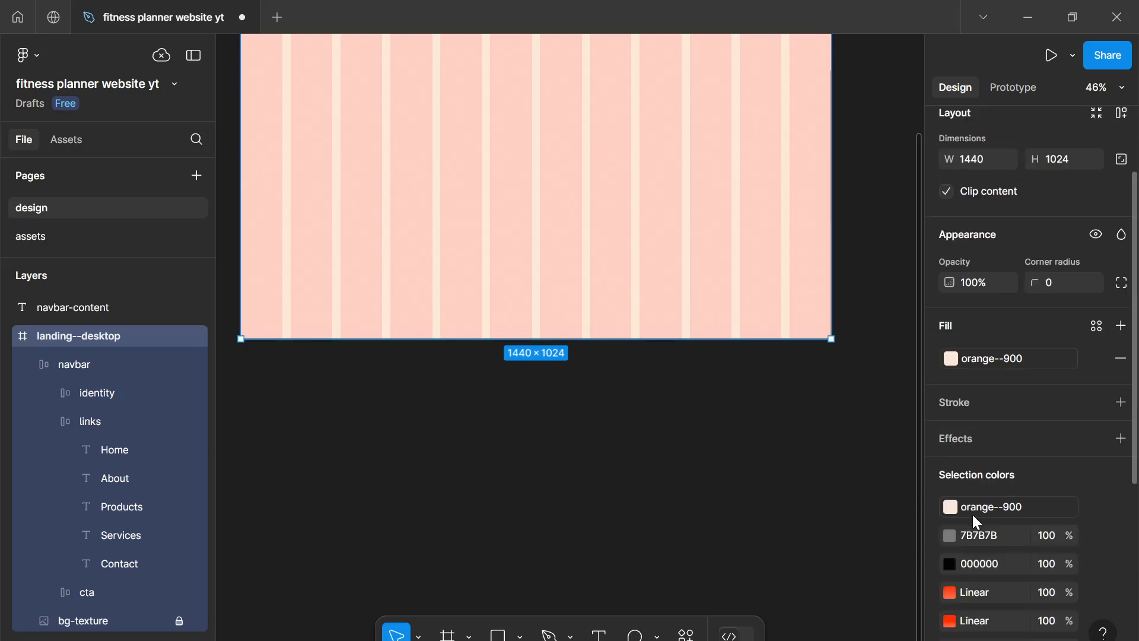
click(1095, 562)
scroll(634, 296, up, 5)
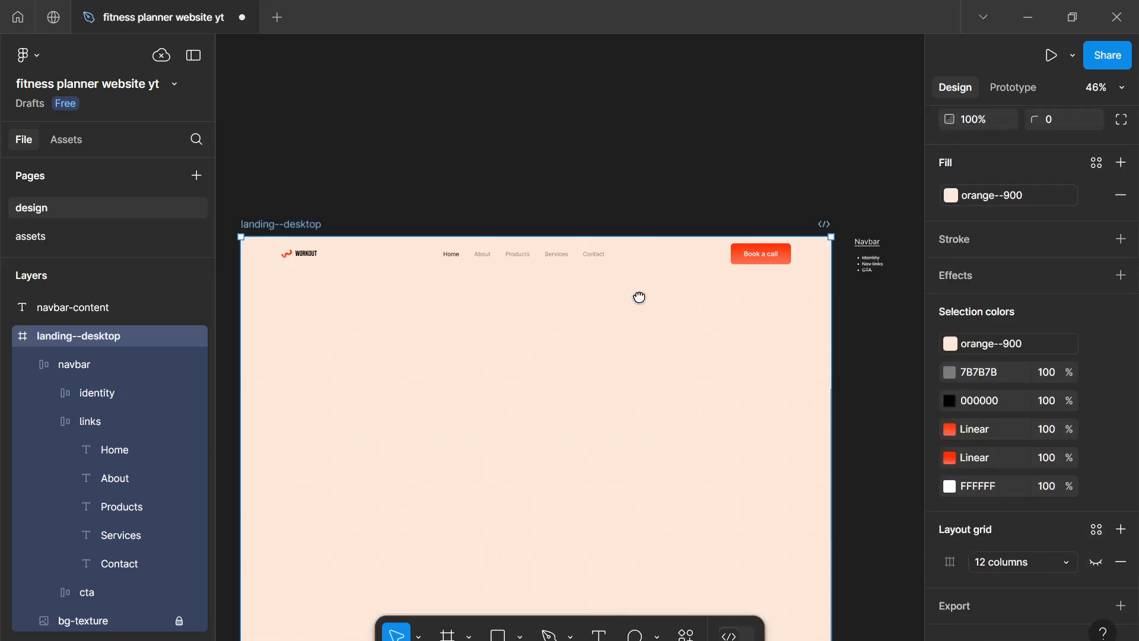
click(1096, 563)
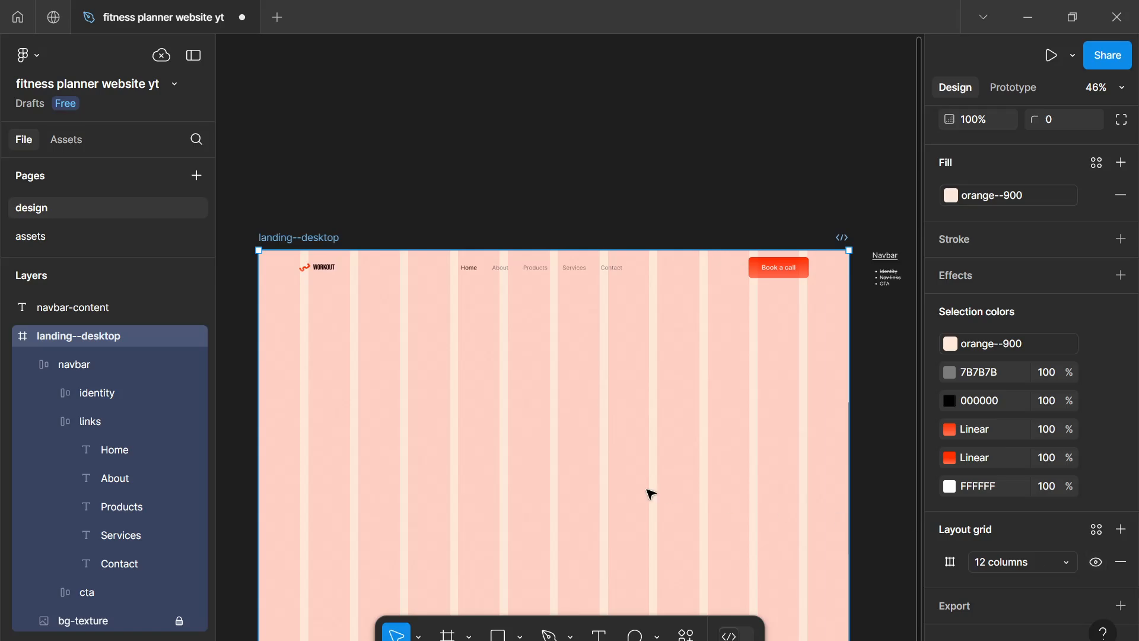
Show the rulers and place vertical guides along the navbar's left and right edges
key(shift+r)
drag(245, 391, 300, 366)
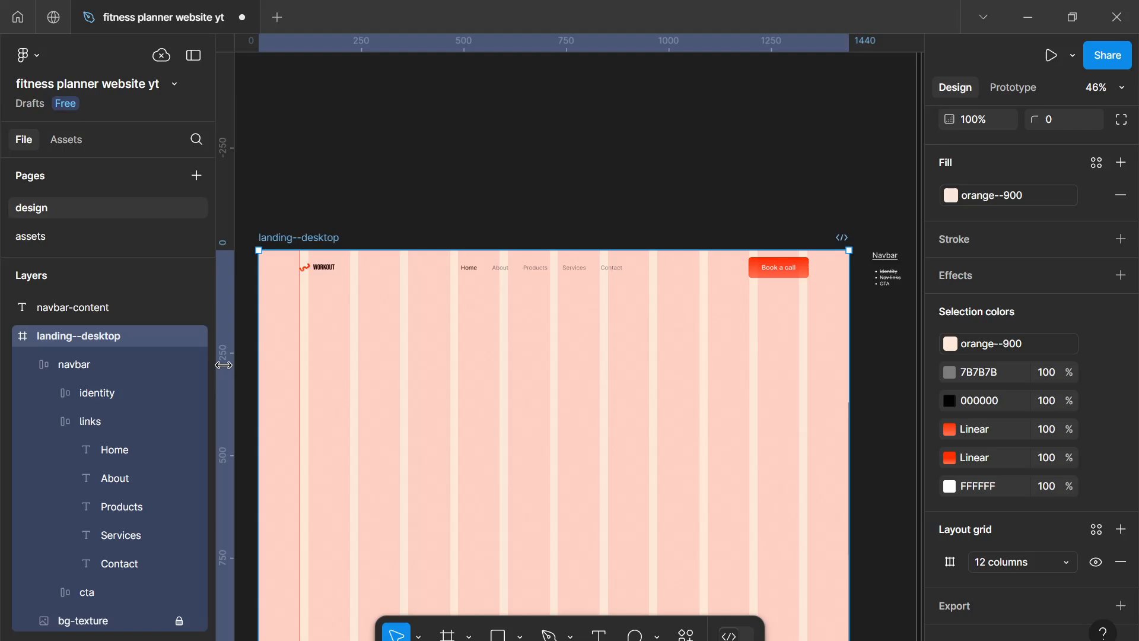
drag(224, 366, 807, 359)
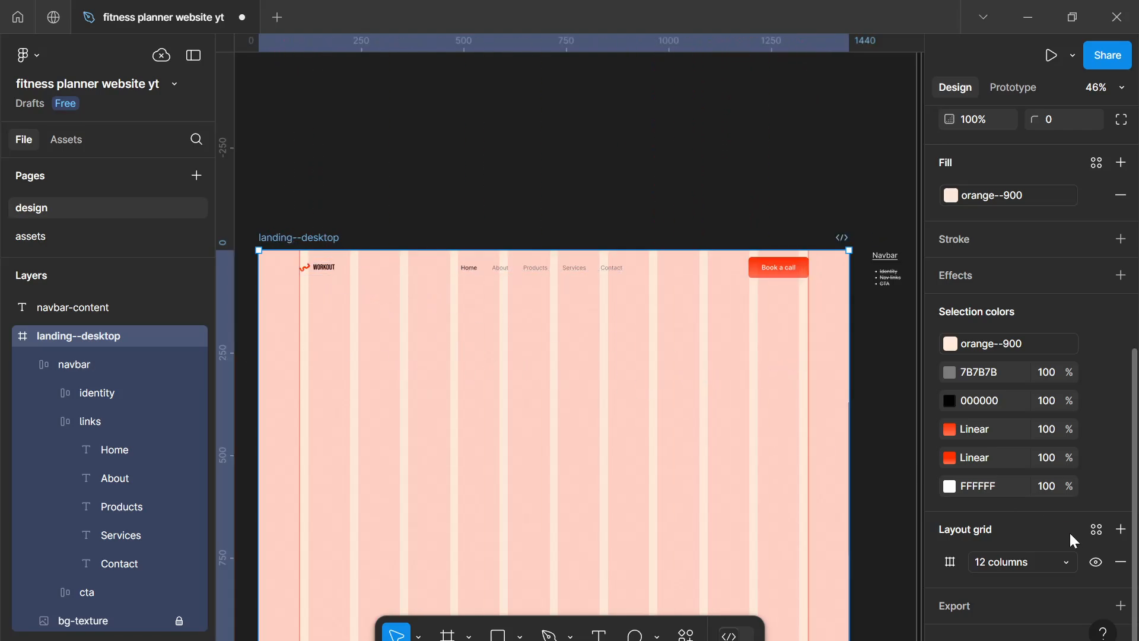
Hide the 12-column layout grid on the landing--desktop frame
click(1096, 561)
click(725, 426)
scroll(725, 425, up, 3)
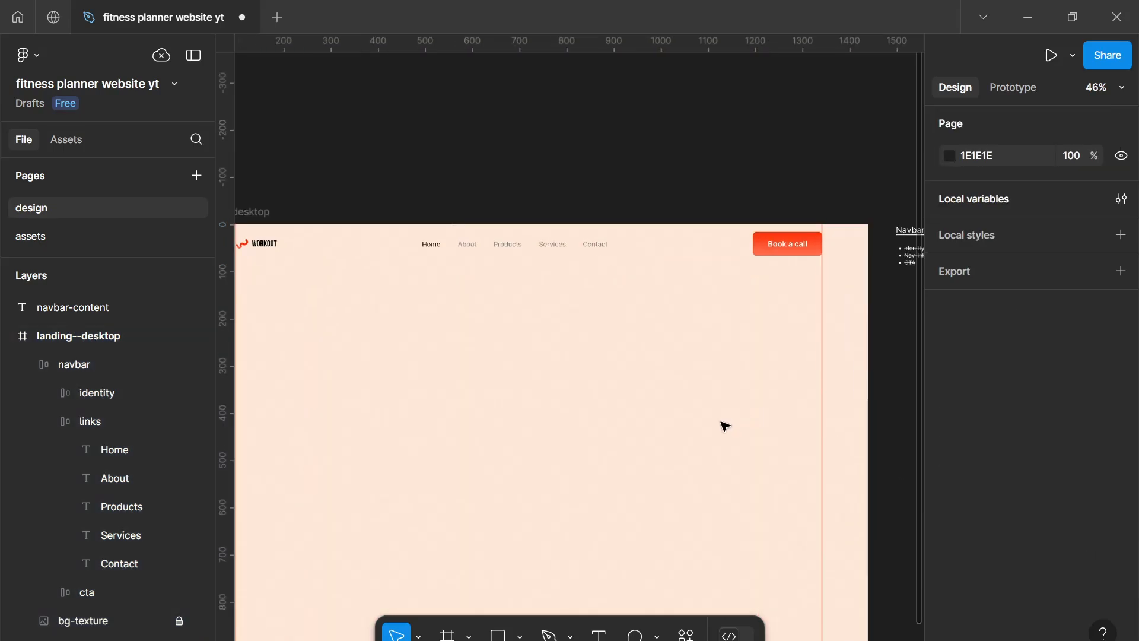
scroll(750, 415, down, 2)
drag(752, 412, 757, 407)
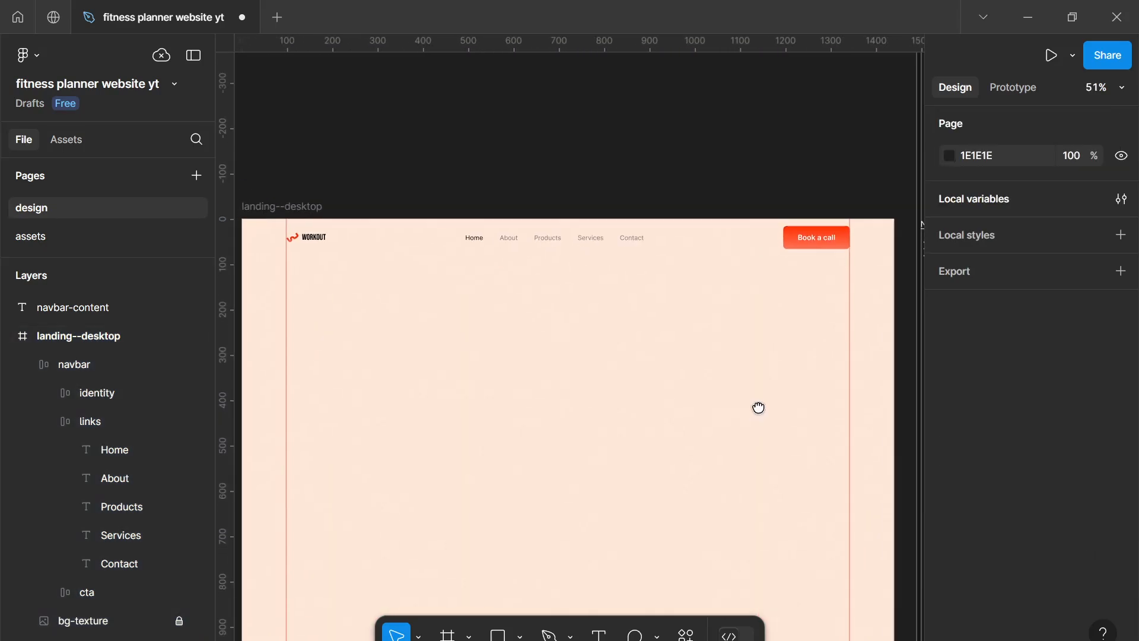
Set the navbar's horizontal and vertical padding to 16
click(792, 250)
click(979, 578)
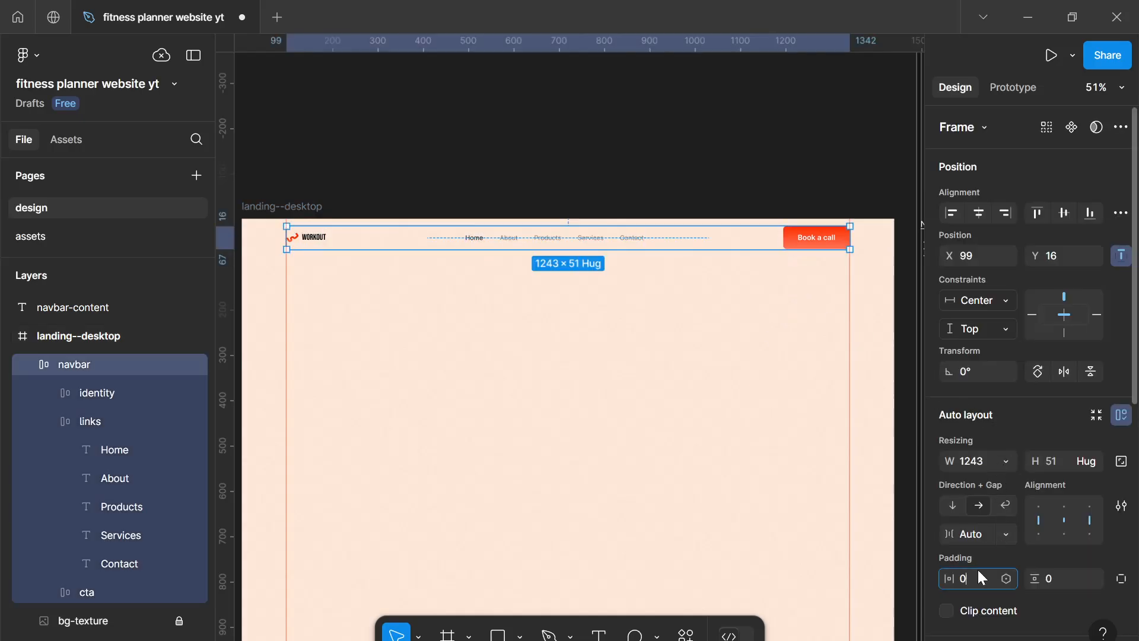
text(16)
key(Tab)
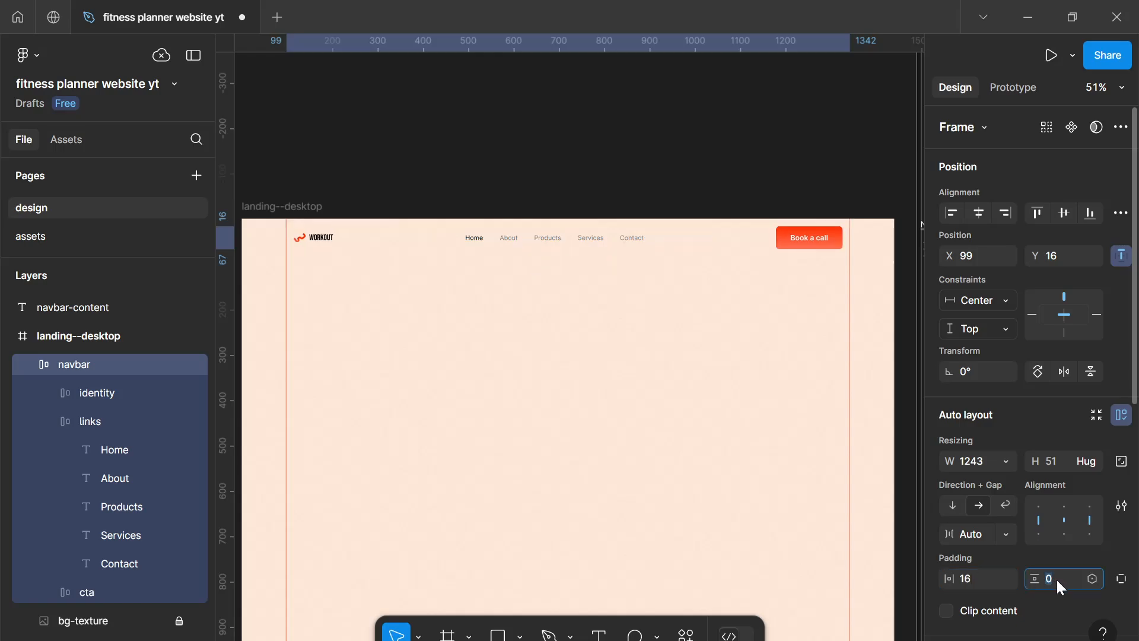
text(16)
key(Return)
Add a white FFFFFF fill and a black 000000 stroke of weight 1 to the navbar
scroll(1083, 506, down, 5)
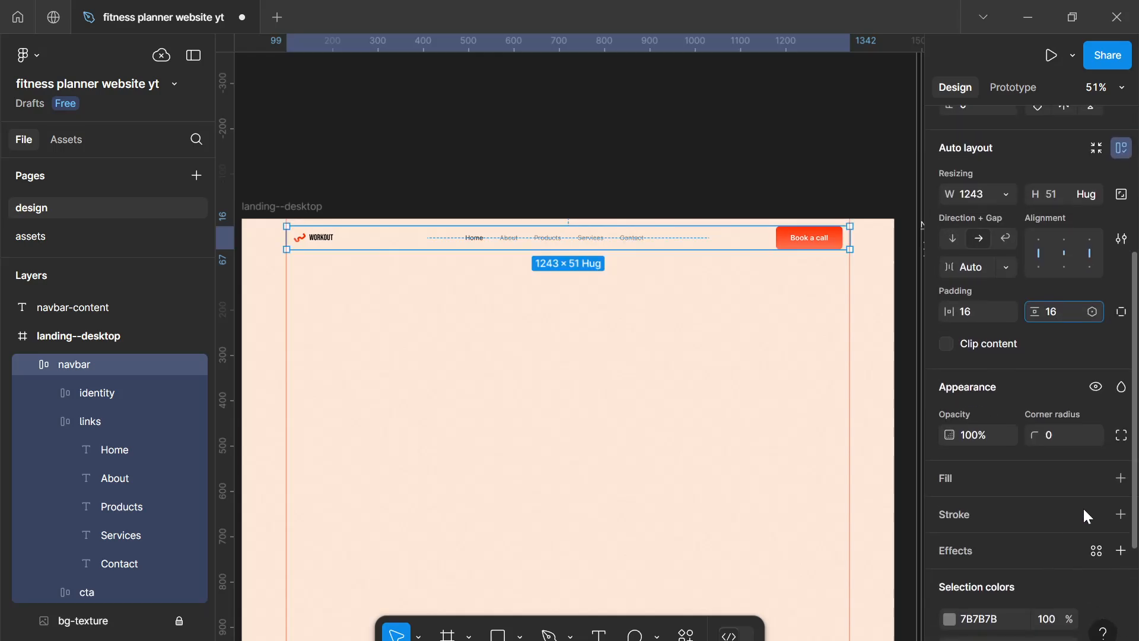
click(1120, 479)
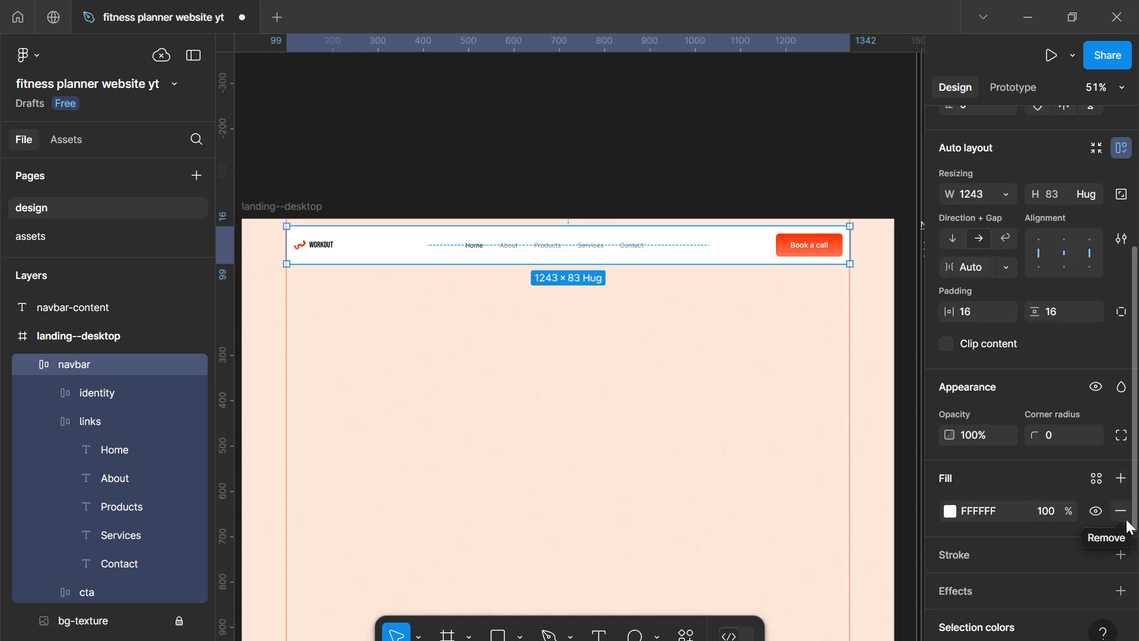
click(1122, 554)
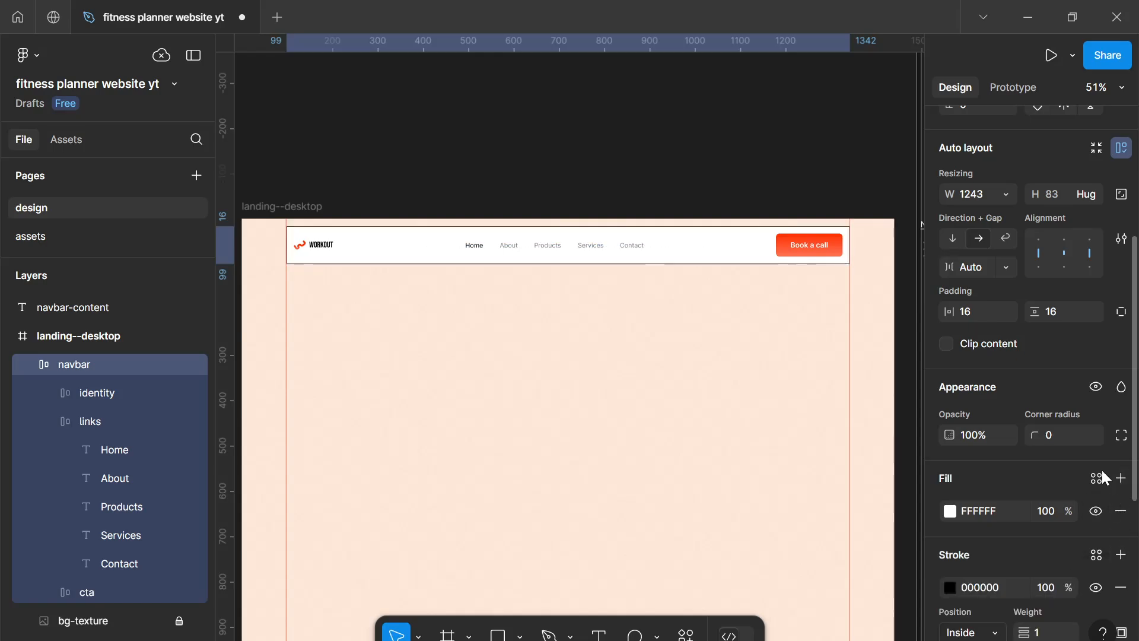
Set the navbar's corner radius to 8
click(1058, 433)
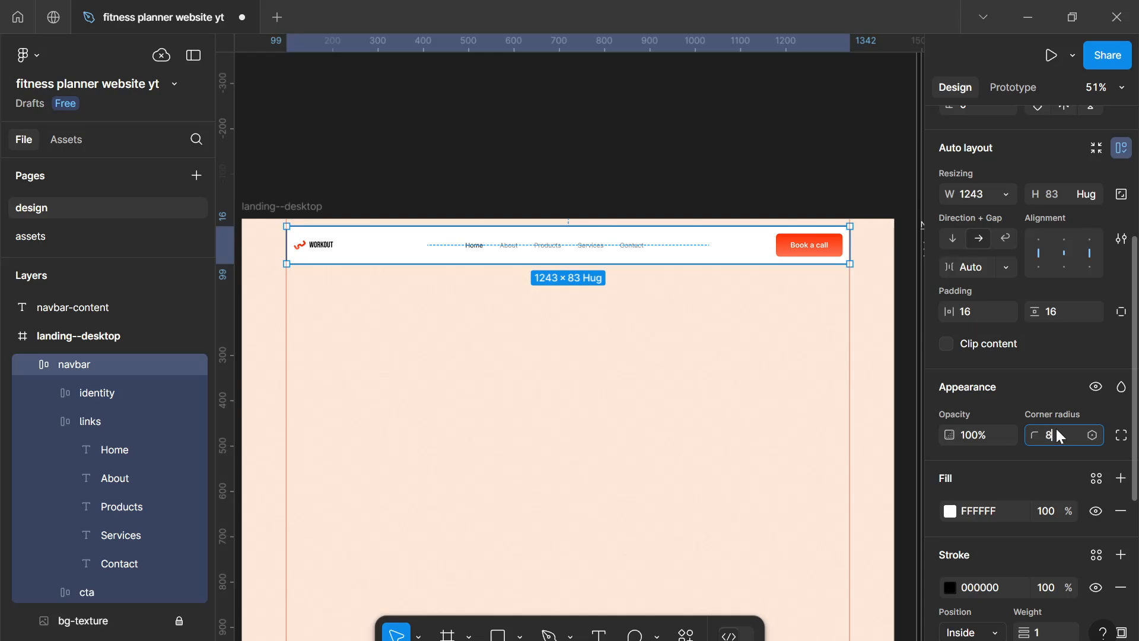
key(Return)
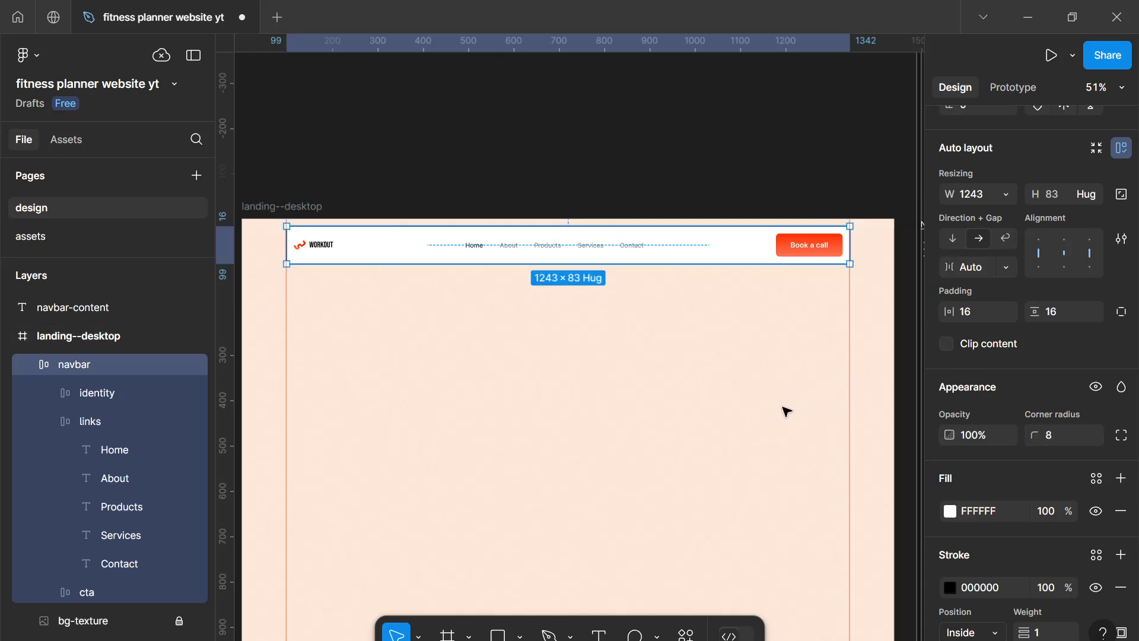
click(716, 420)
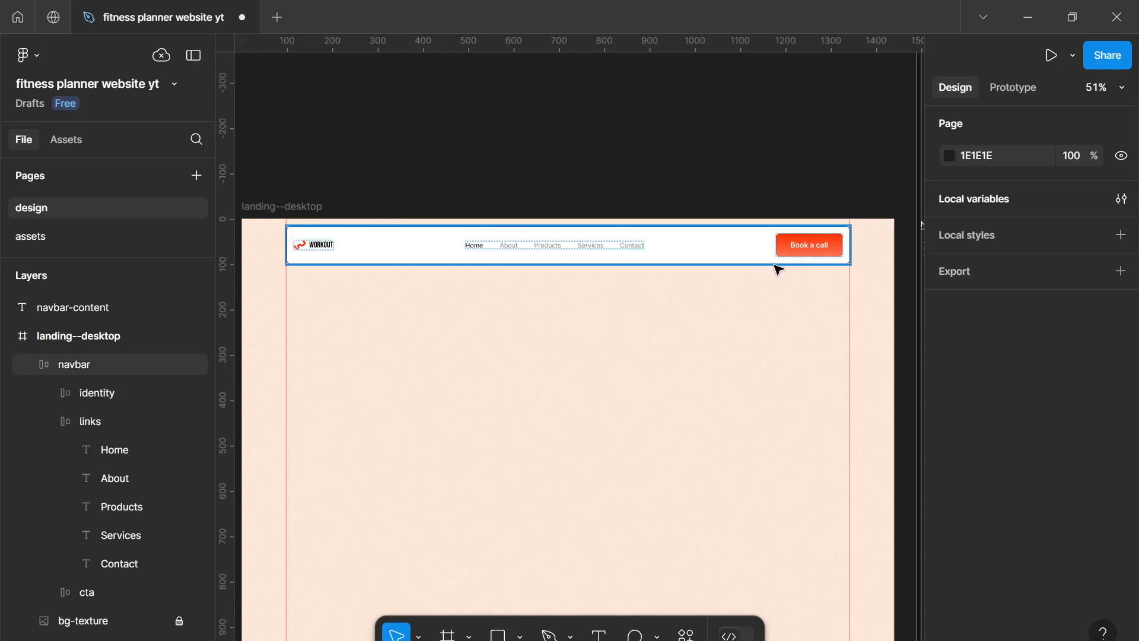
Reduce the corner radius of the Book a call button frame (cta) to 6
scroll(785, 265, up, 4)
scroll(736, 268, down, 3)
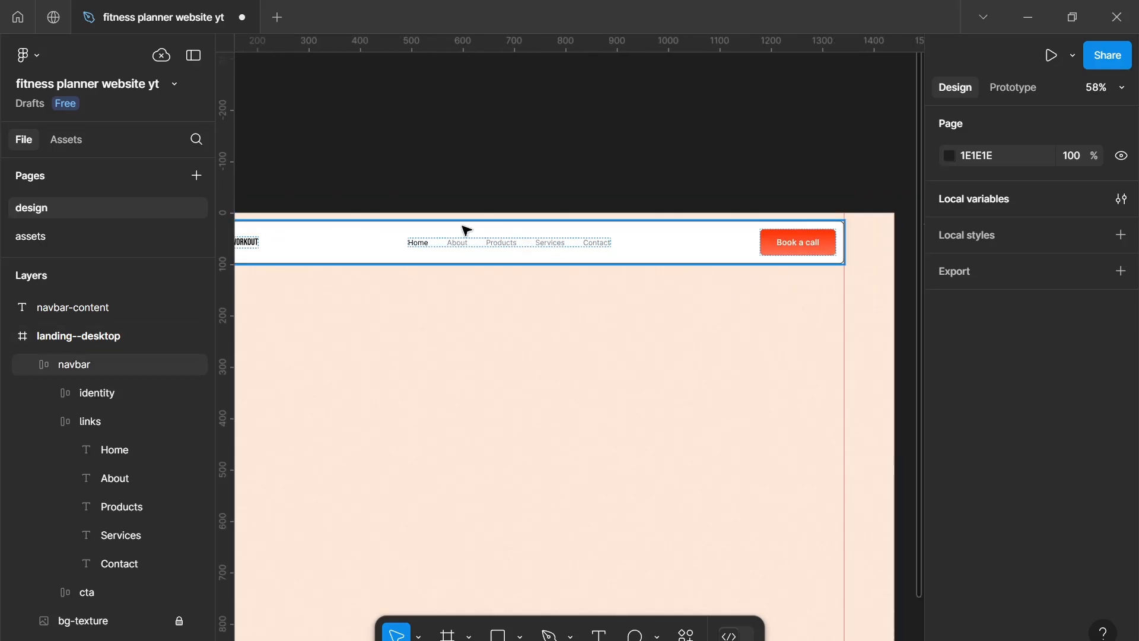
scroll(493, 249, down, 1)
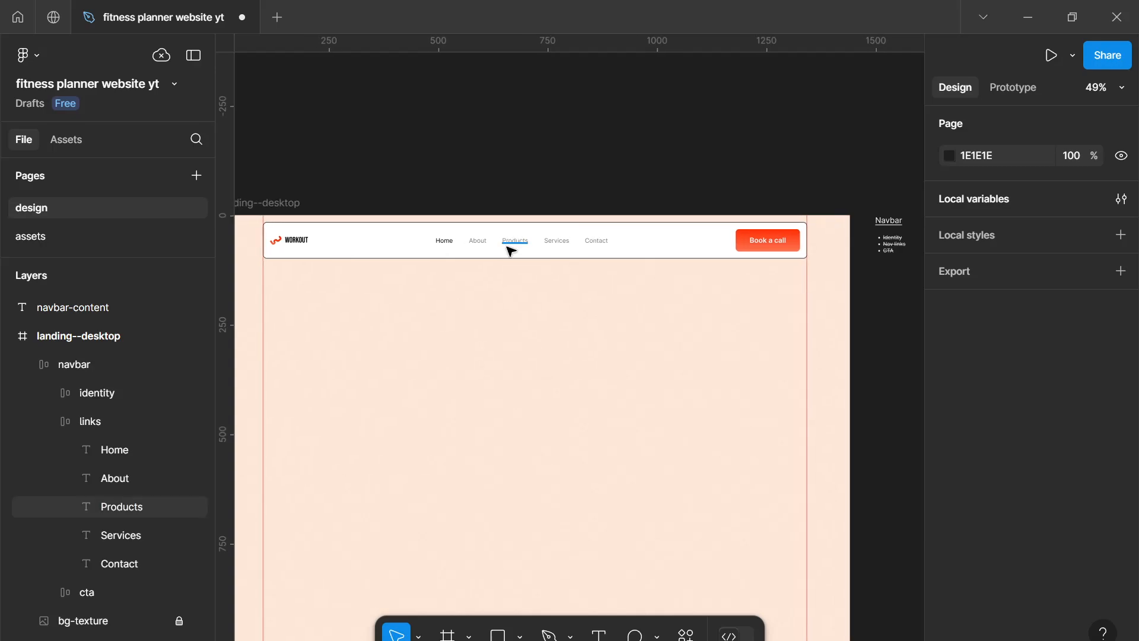
scroll(774, 255, up, 6)
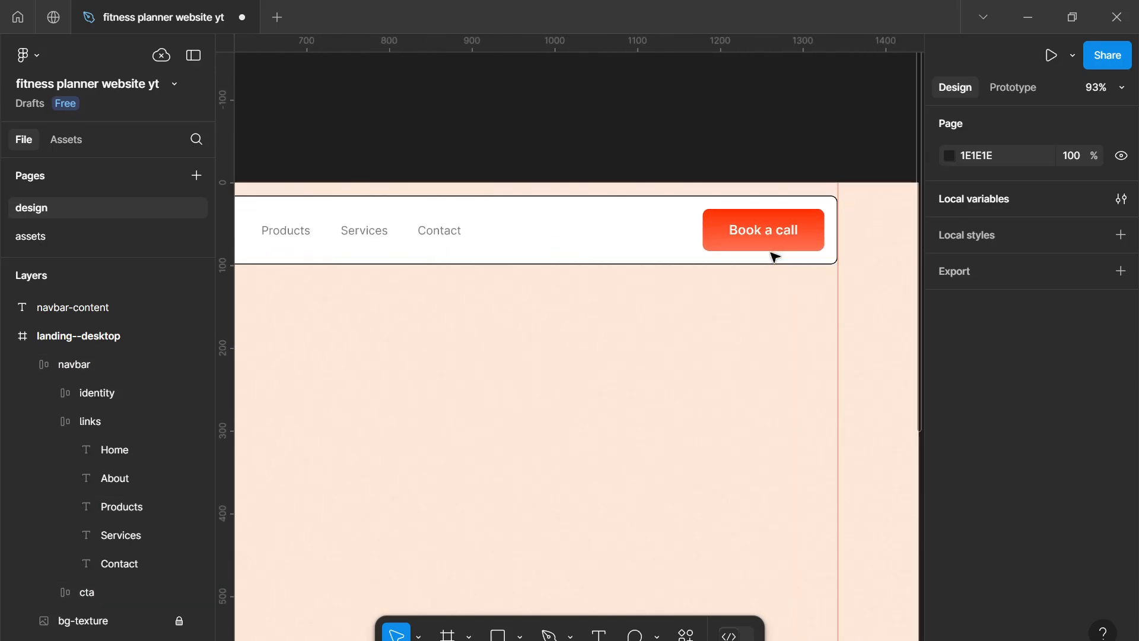
scroll(710, 286, up, 1)
double_click(725, 272)
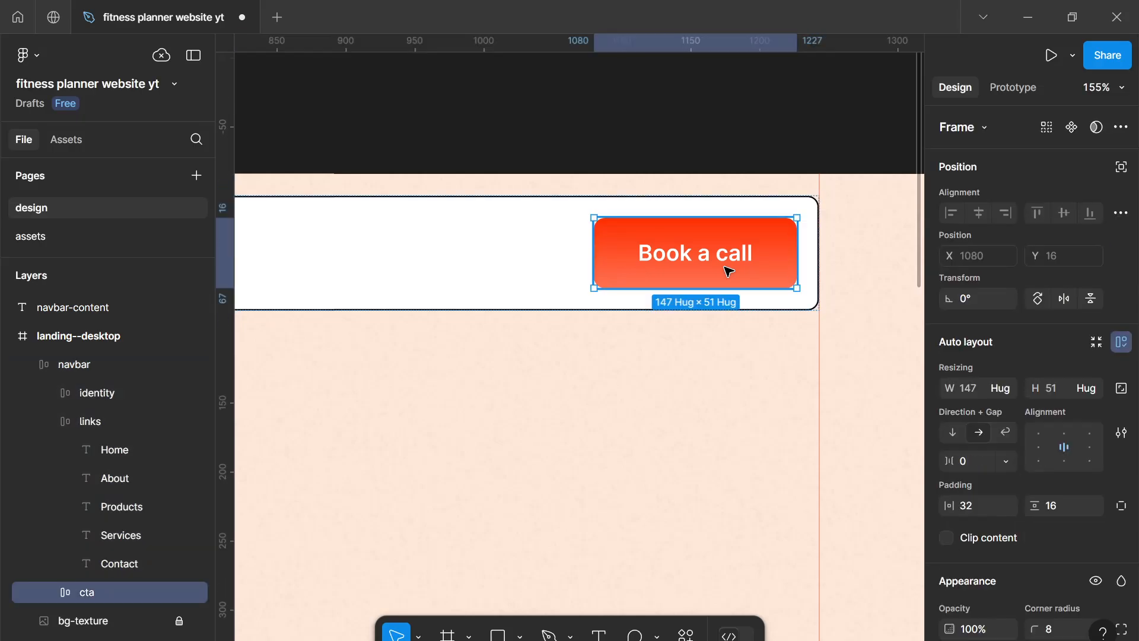
scroll(765, 282, up, 6)
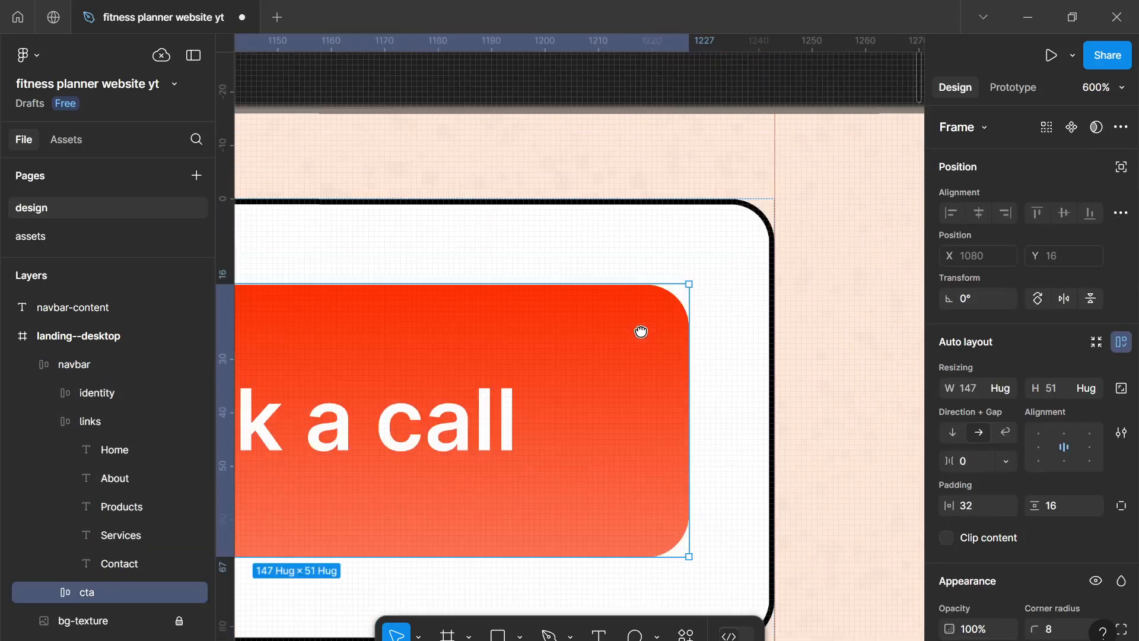
scroll(659, 315, up, 3)
scroll(648, 305, down, 2)
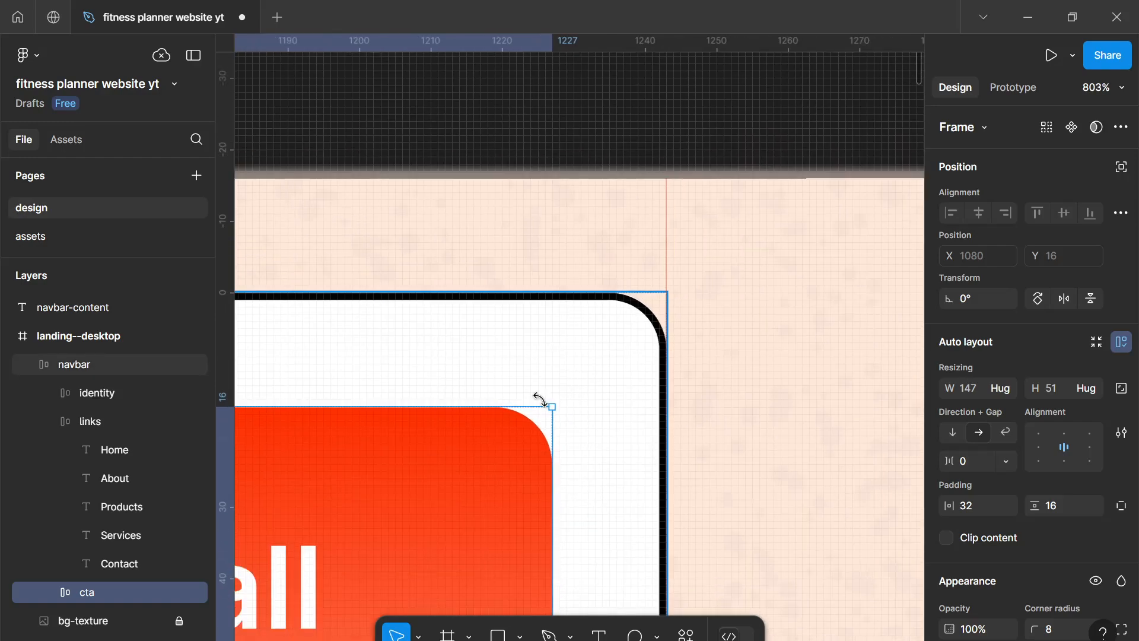
drag(643, 274, 675, 241)
scroll(956, 479, down, 3)
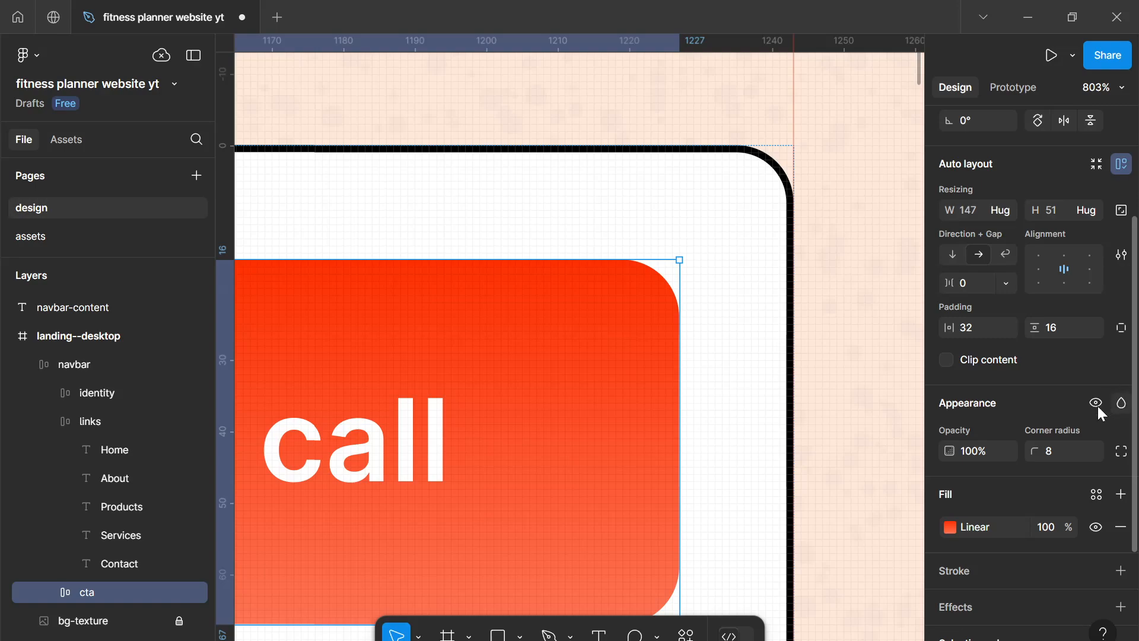
click(1061, 453)
key(Down)
key(Down)
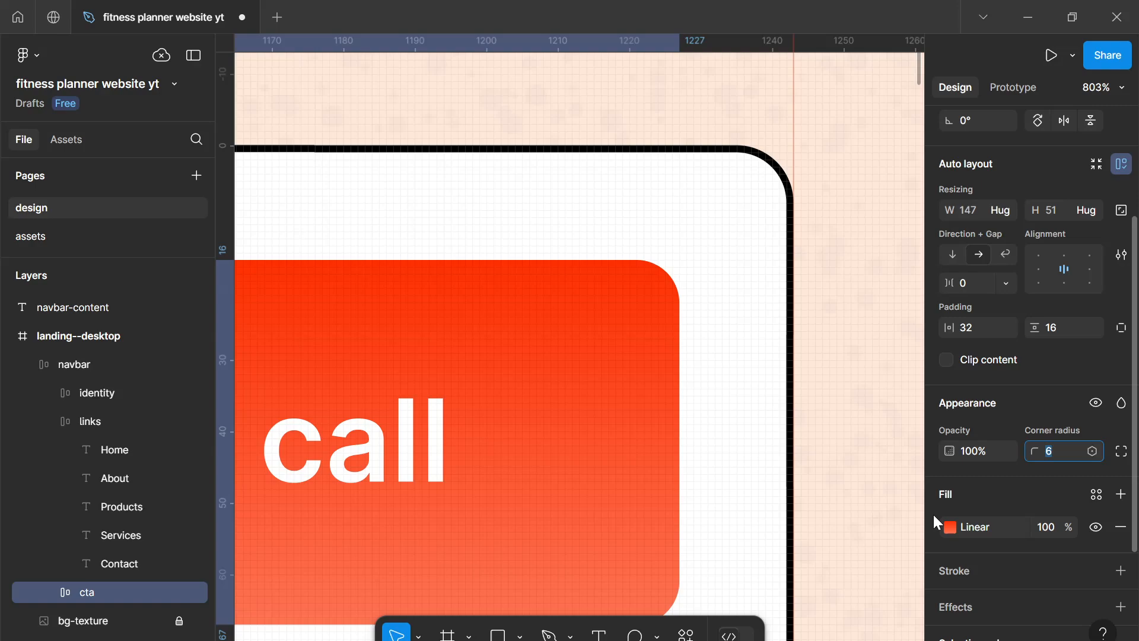
Deselect the Book a call button and hide the canvas rulers along with their guides
scroll(714, 491, down, 10)
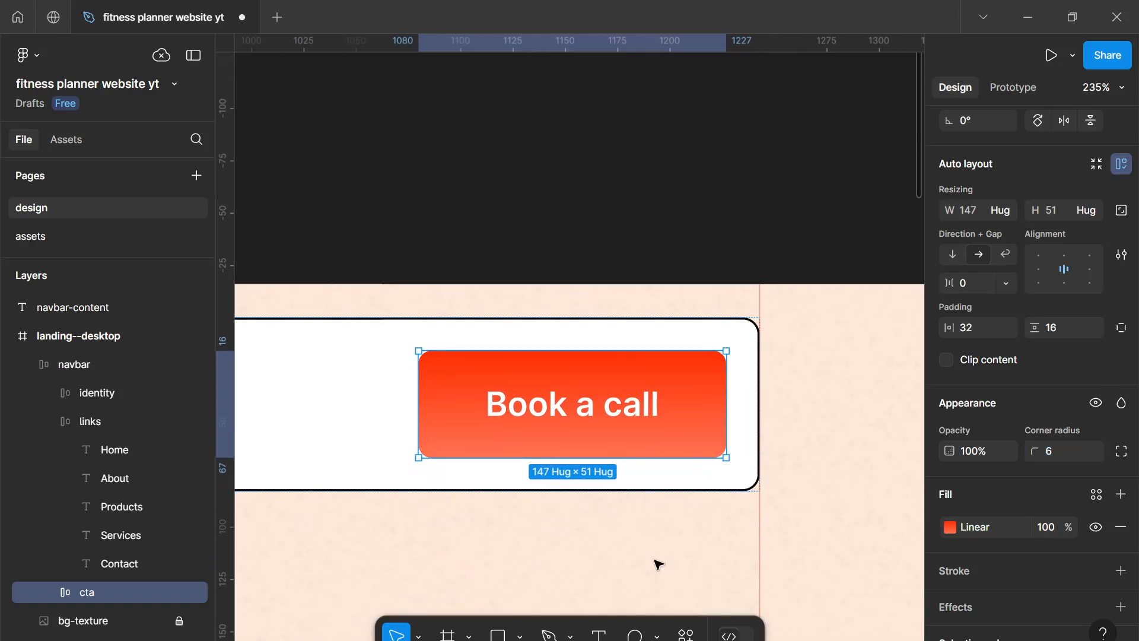
click(657, 564)
scroll(660, 555, down, 10)
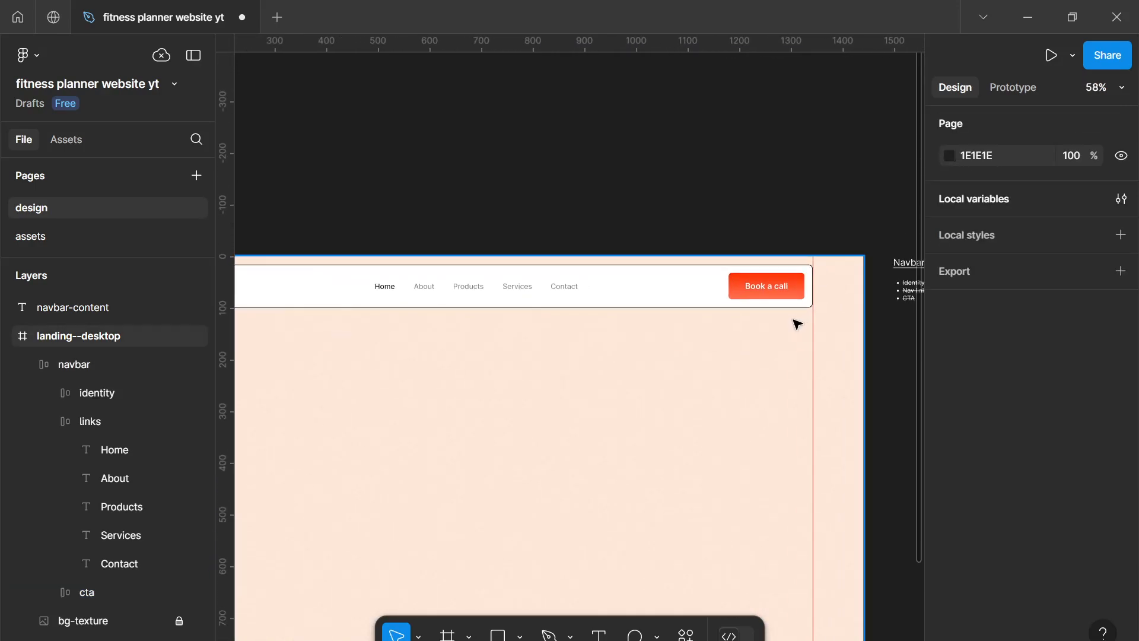
scroll(796, 324, down, 4)
scroll(789, 326, up, 3)
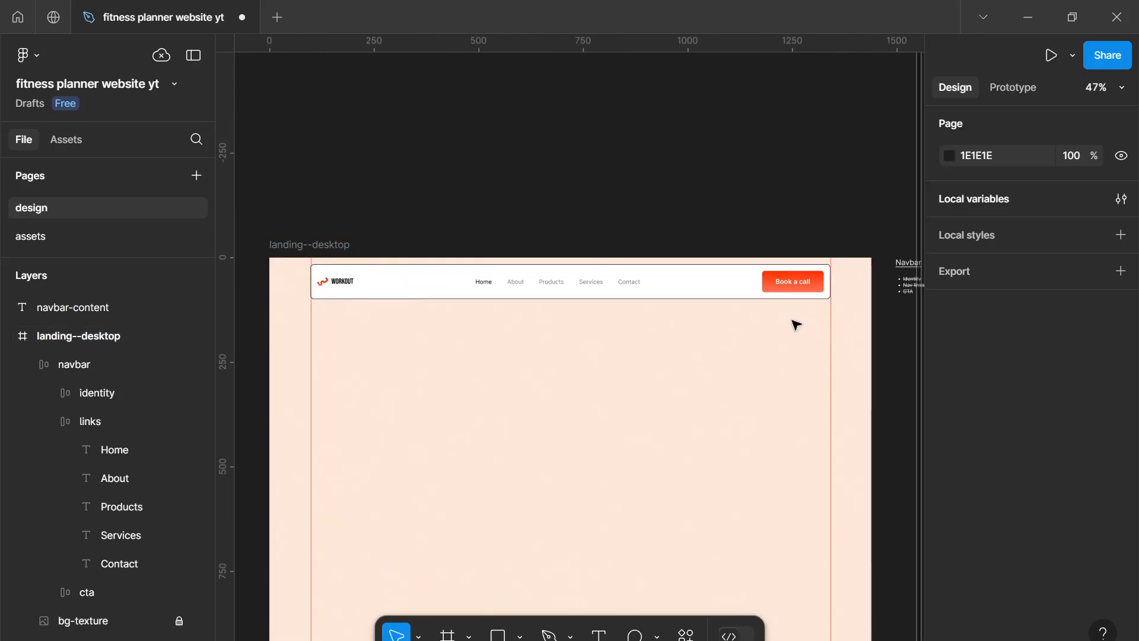
key(shift+r)
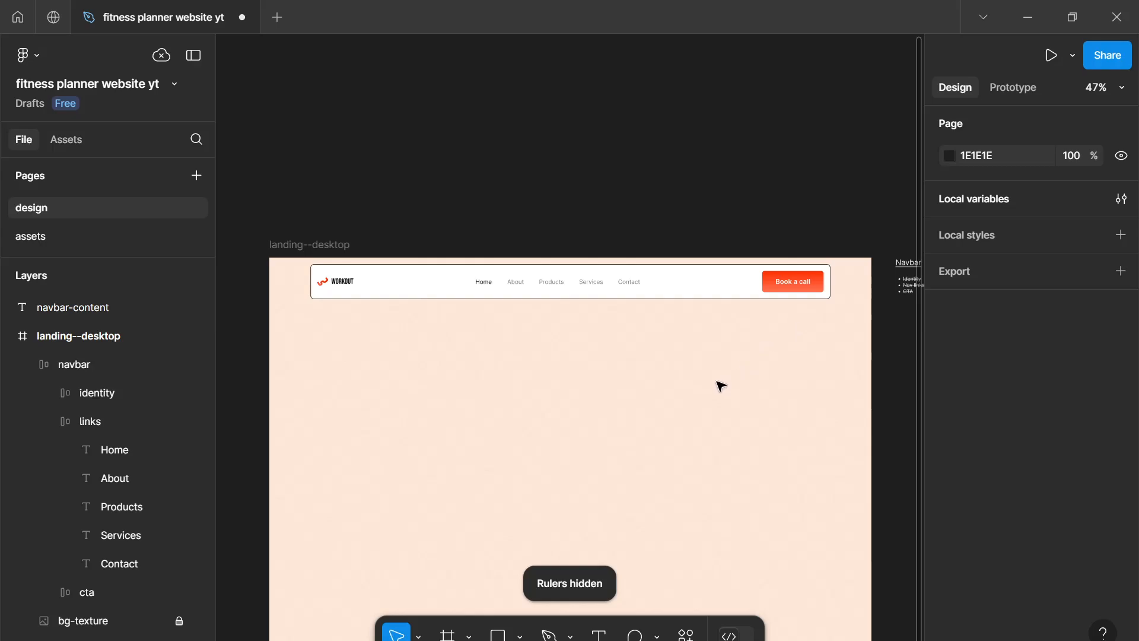
Inspect the navbar's border, link spacing and button on the landing--desktop frame, both close up and as a whole
scroll(732, 308, up, 1)
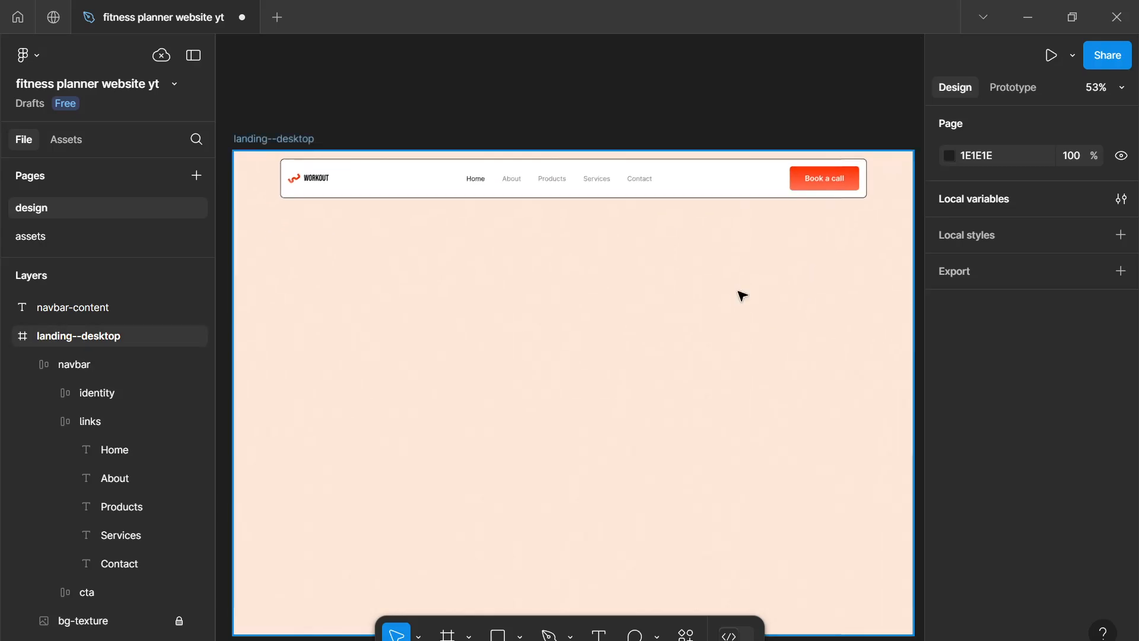
drag(742, 294, 726, 262)
scroll(728, 262, up, 1)
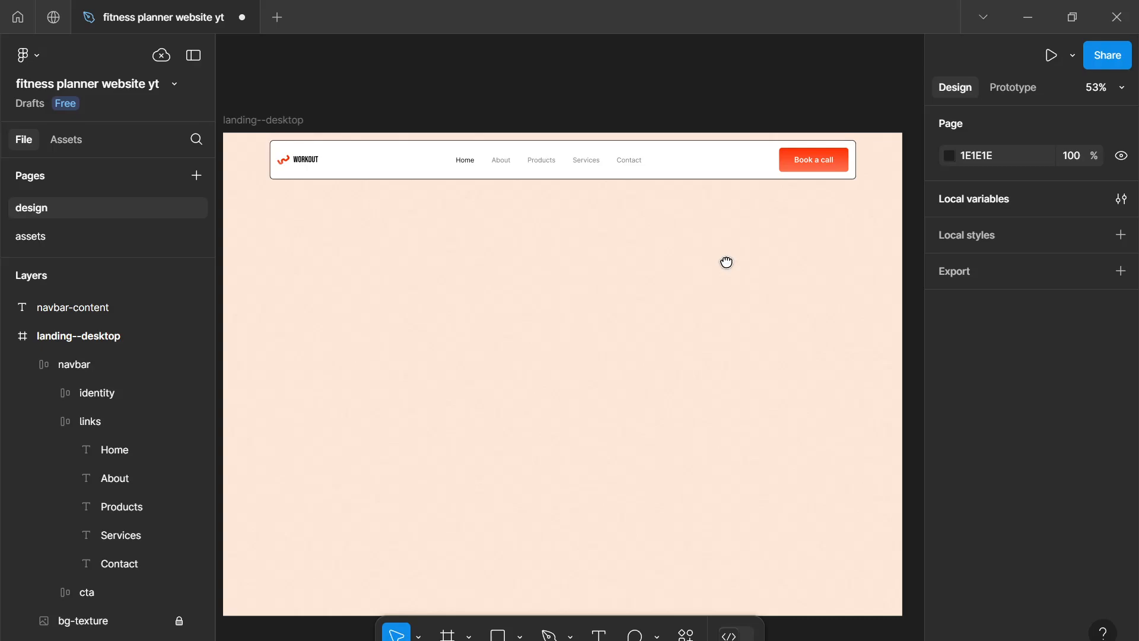
drag(730, 265, 726, 266)
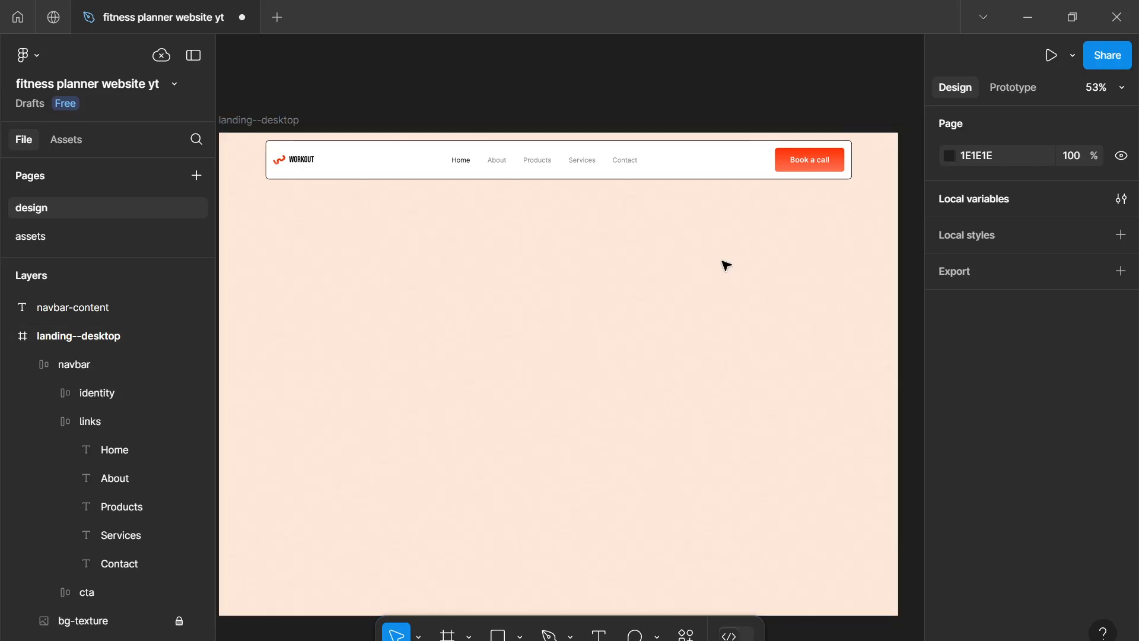
scroll(727, 265, up, 1)
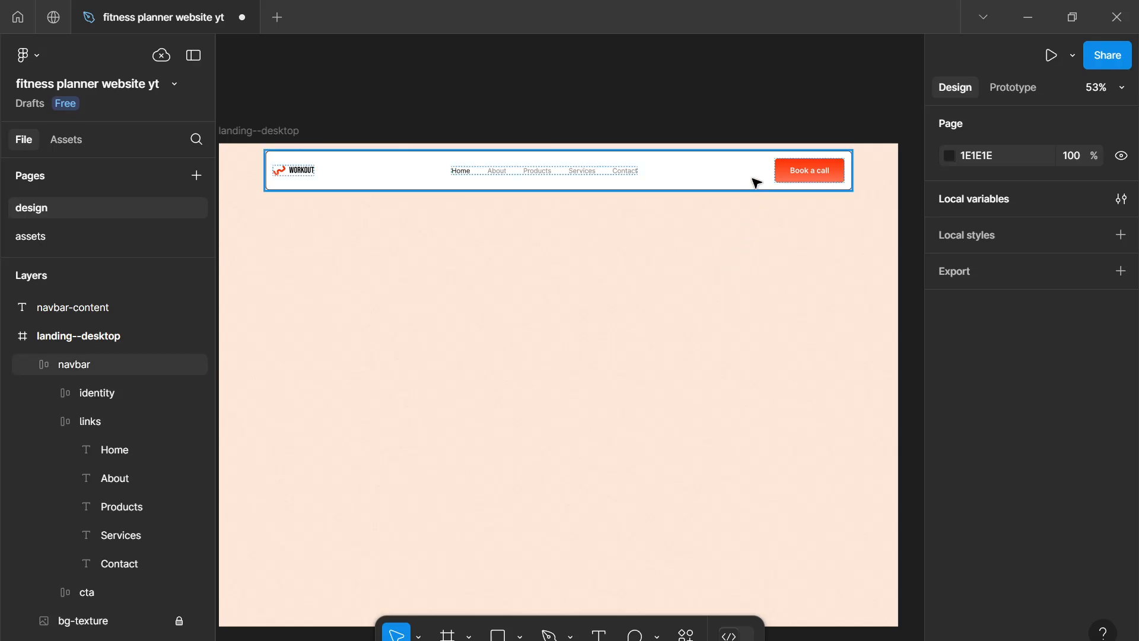
click(756, 182)
click(753, 241)
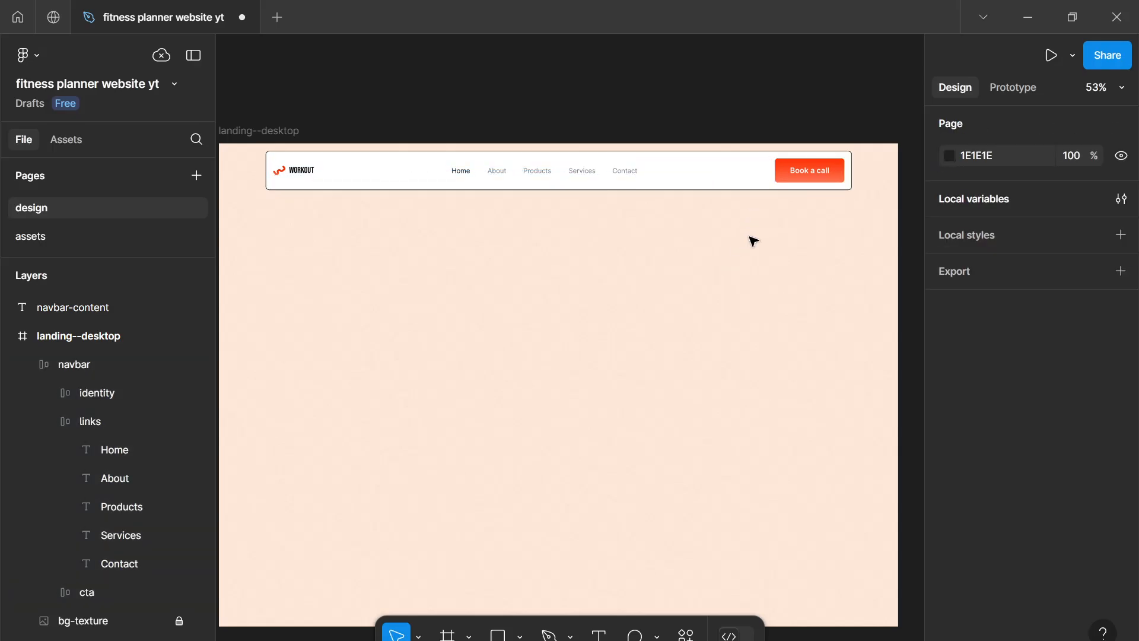
scroll(753, 241, up, 5)
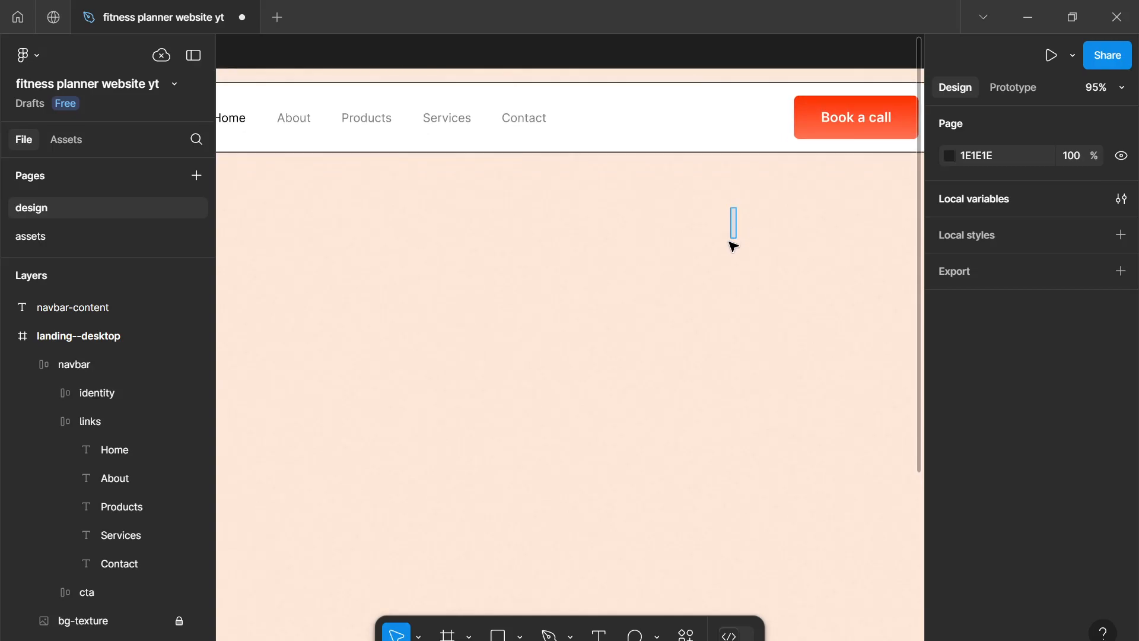
drag(734, 245, 554, 437)
scroll(554, 437, down, 5)
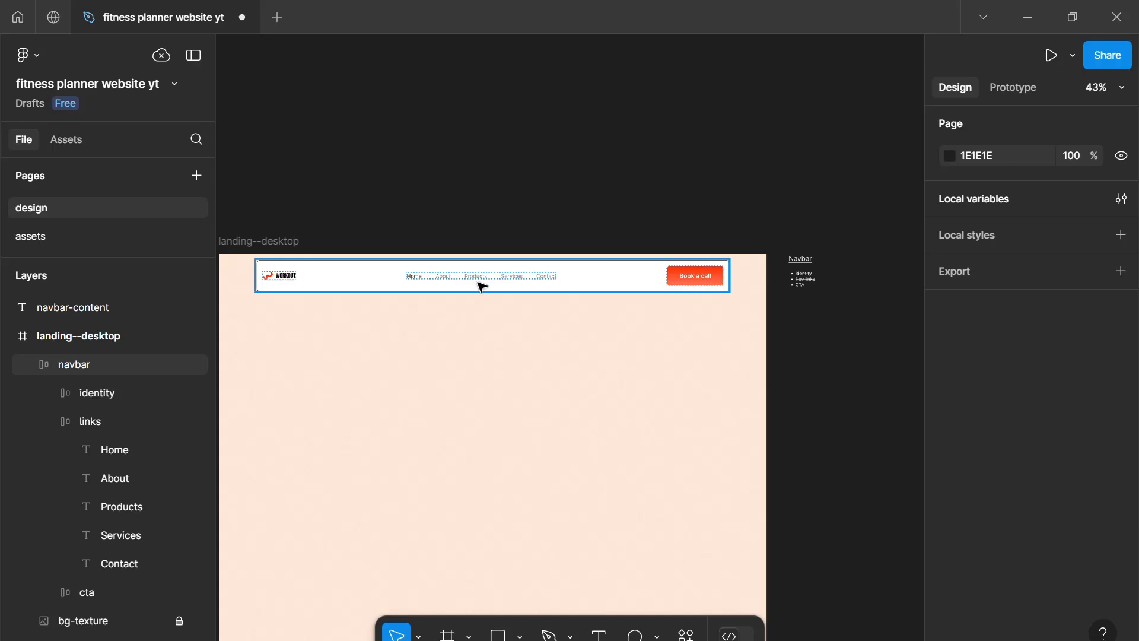
scroll(482, 287, up, 3)
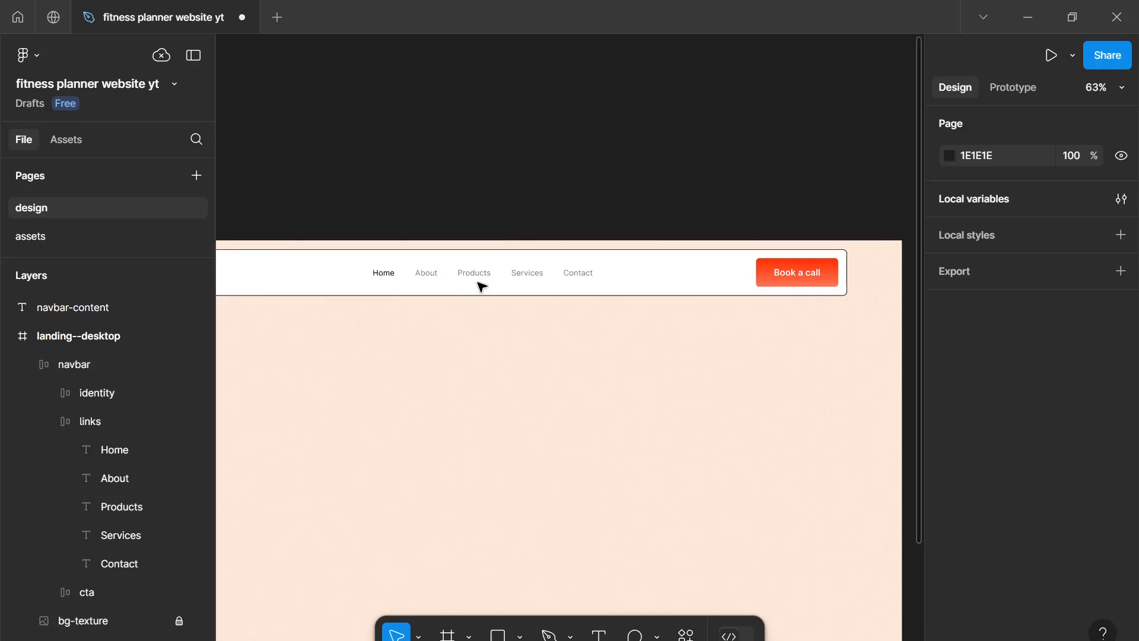
scroll(485, 289, up, 5)
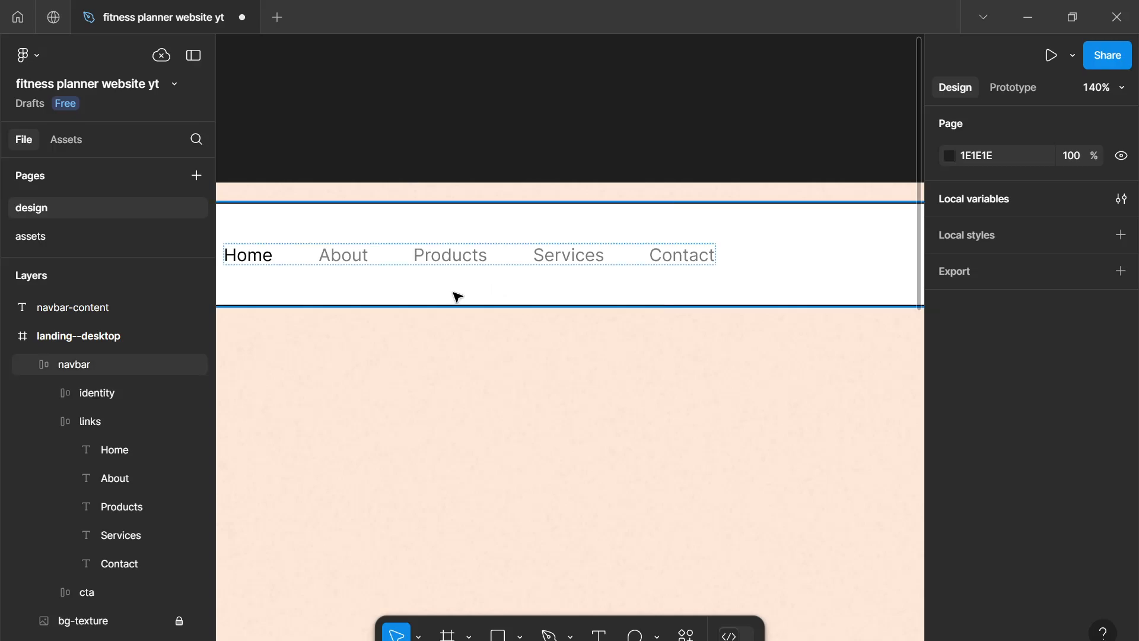
scroll(539, 345, down, 1)
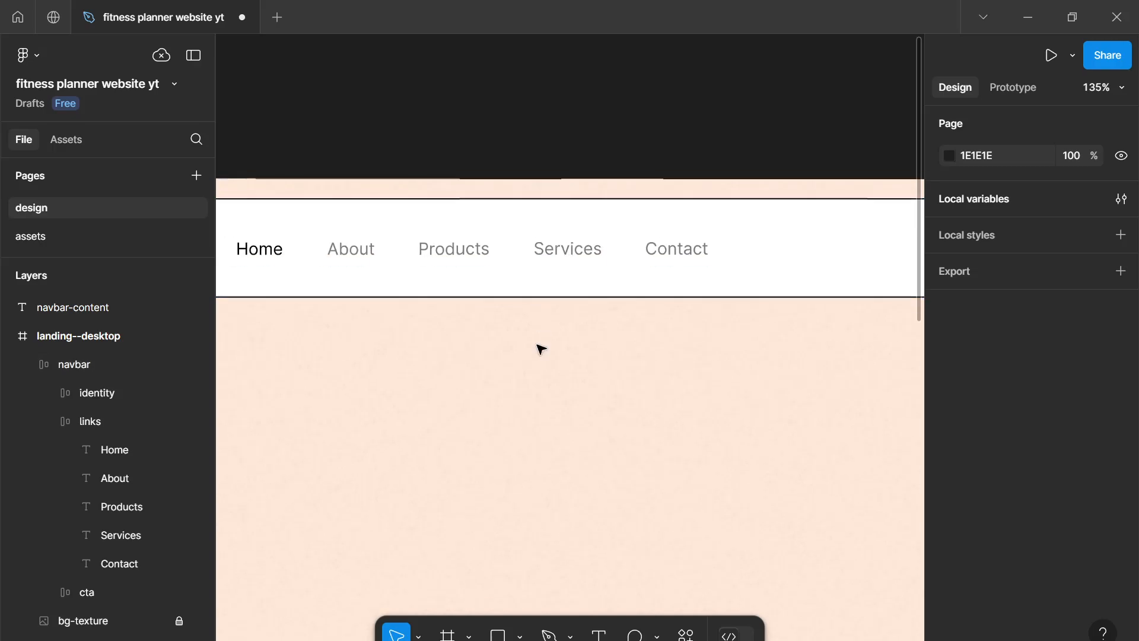
scroll(582, 331, down, 5)
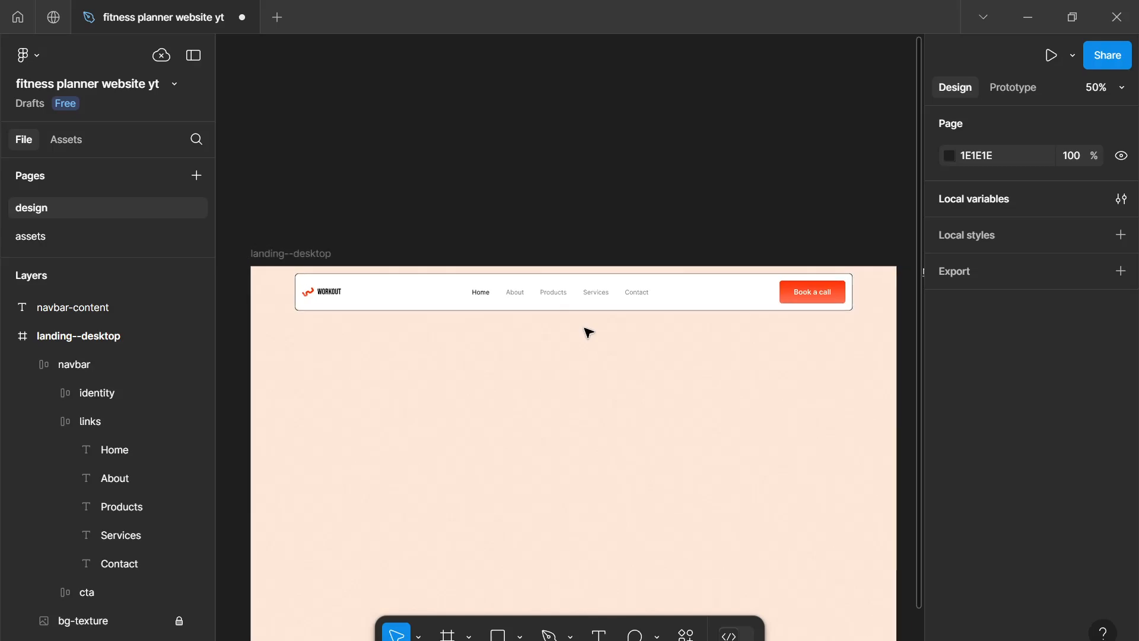
scroll(587, 332, down, 1)
drag(588, 333, 568, 330)
scroll(585, 331, up, 1)
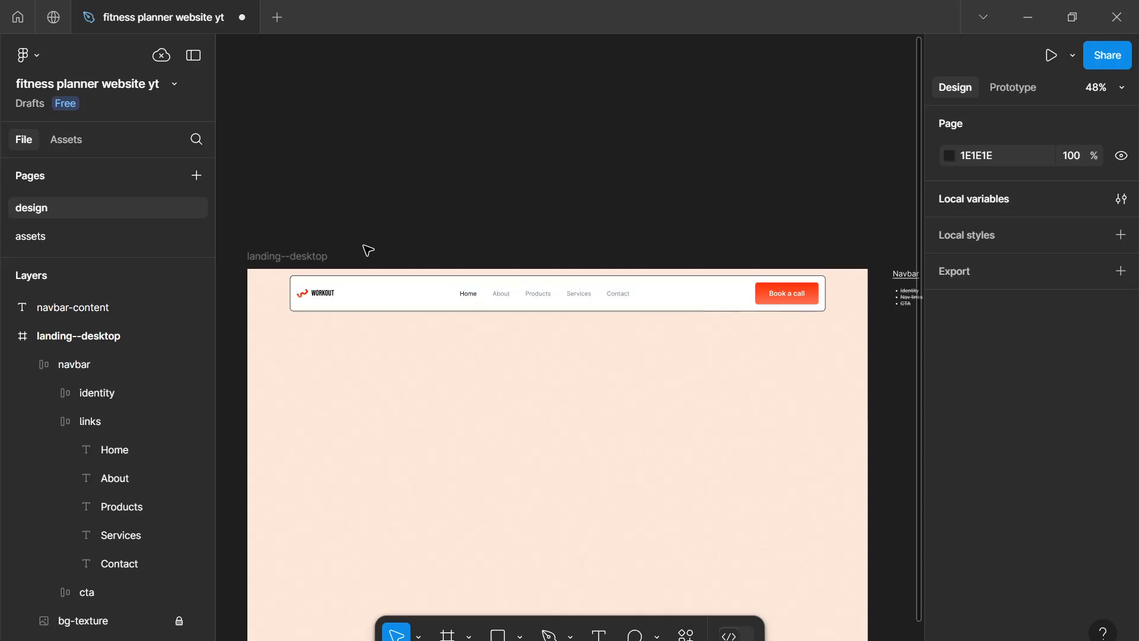
Save the 7B7B7B gray used in the landing--desktop frame as a color variable named gray--300
click(681, 321)
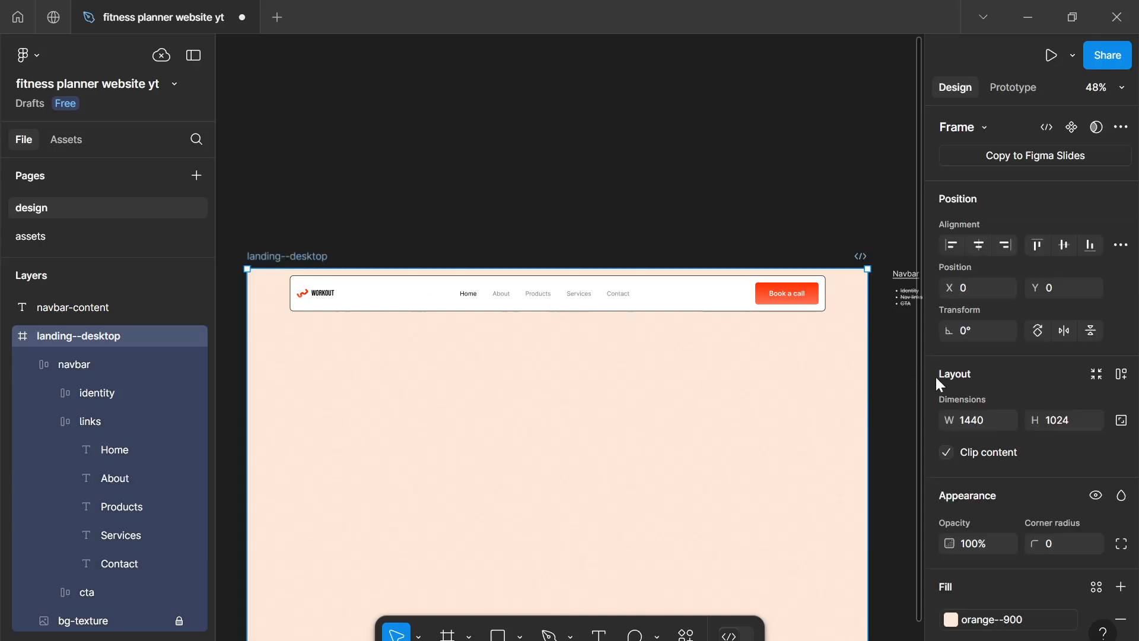
scroll(937, 379, down, 6)
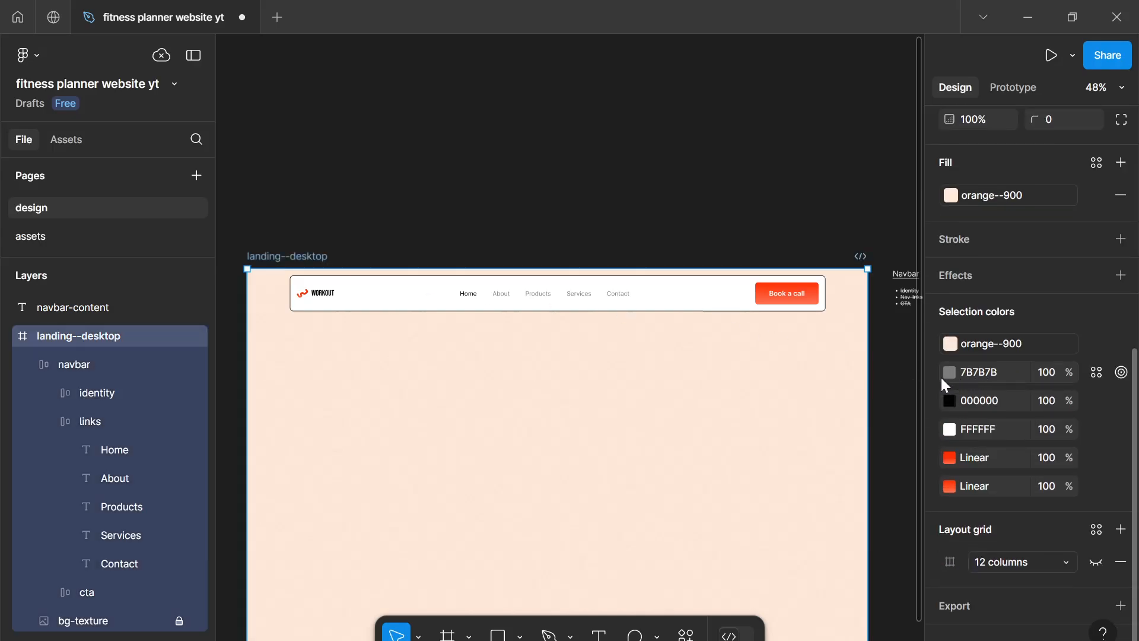
click(942, 377)
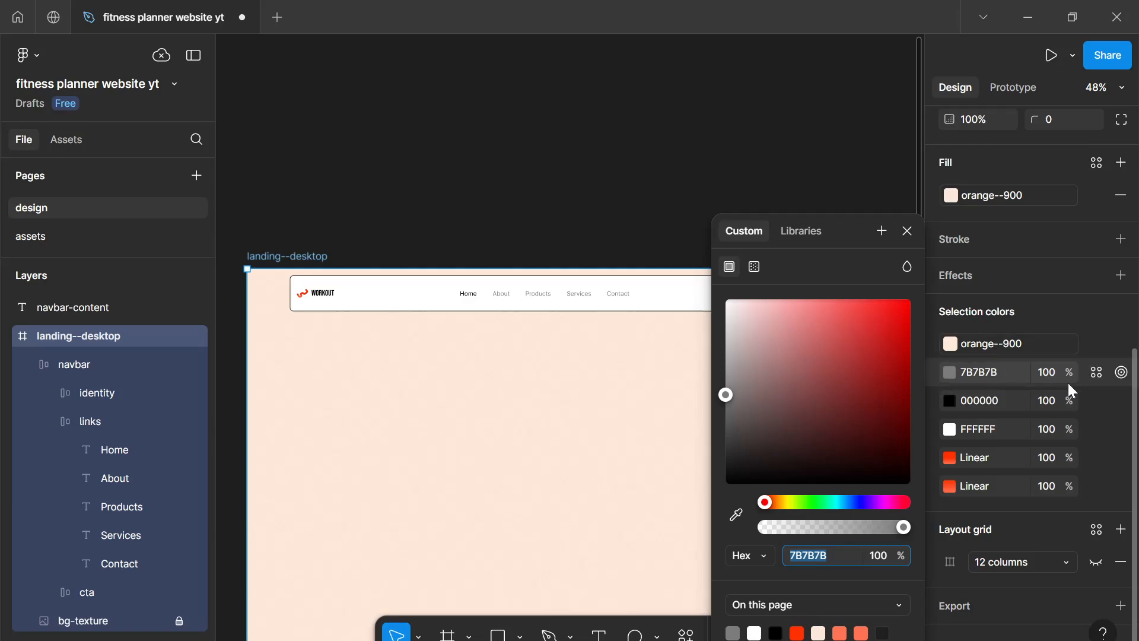
click(1095, 373)
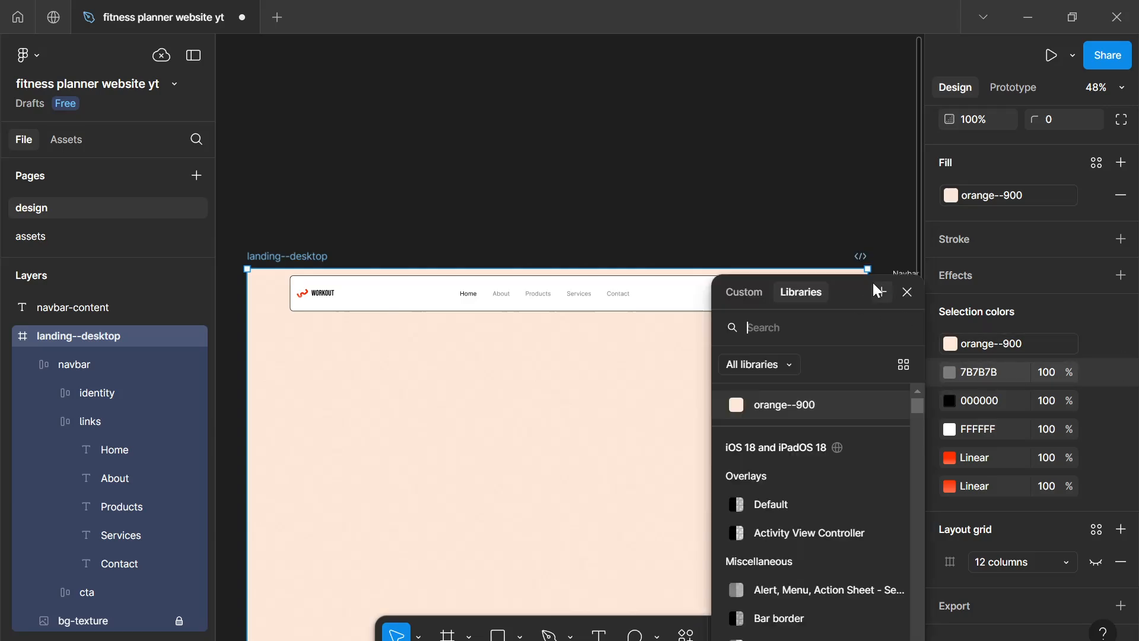
click(883, 293)
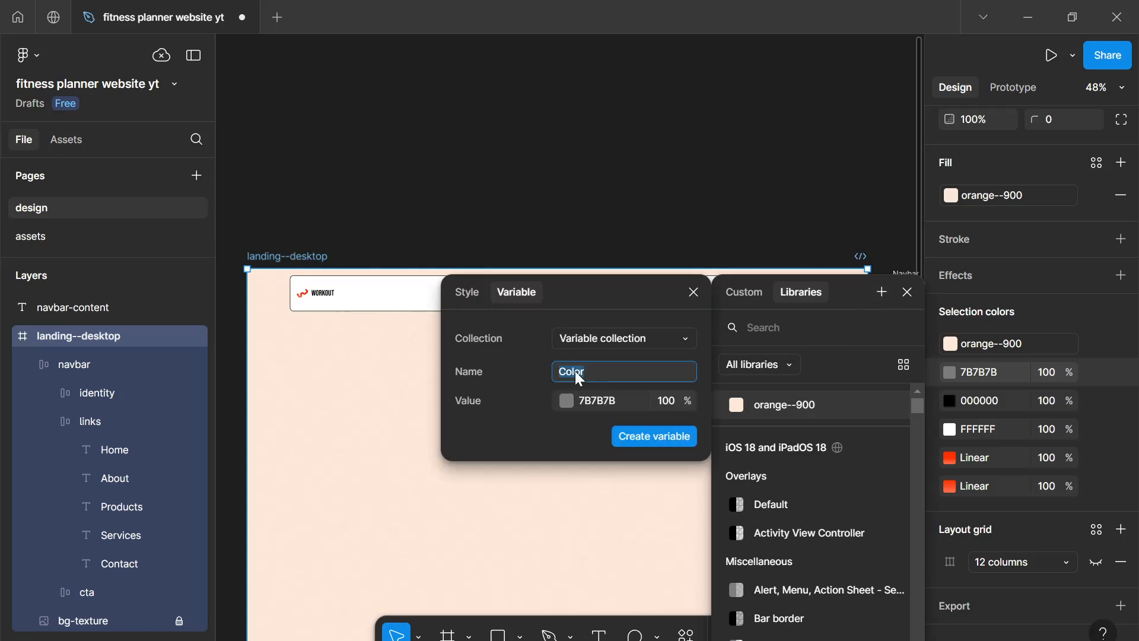
drag(602, 293, 680, 394)
click(644, 481)
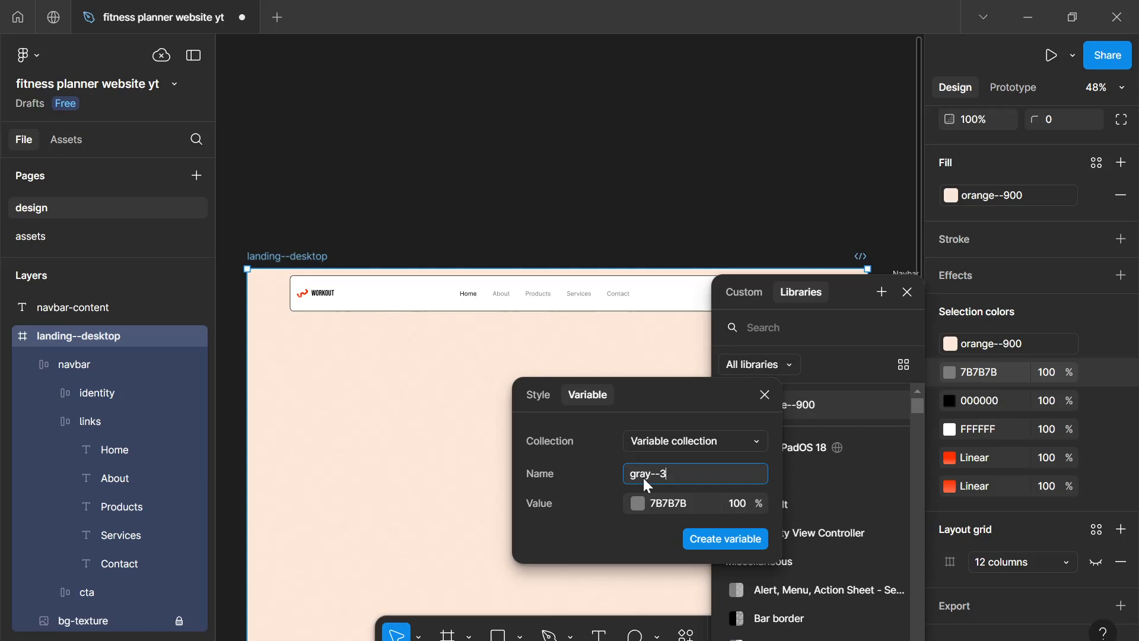
key(Return)
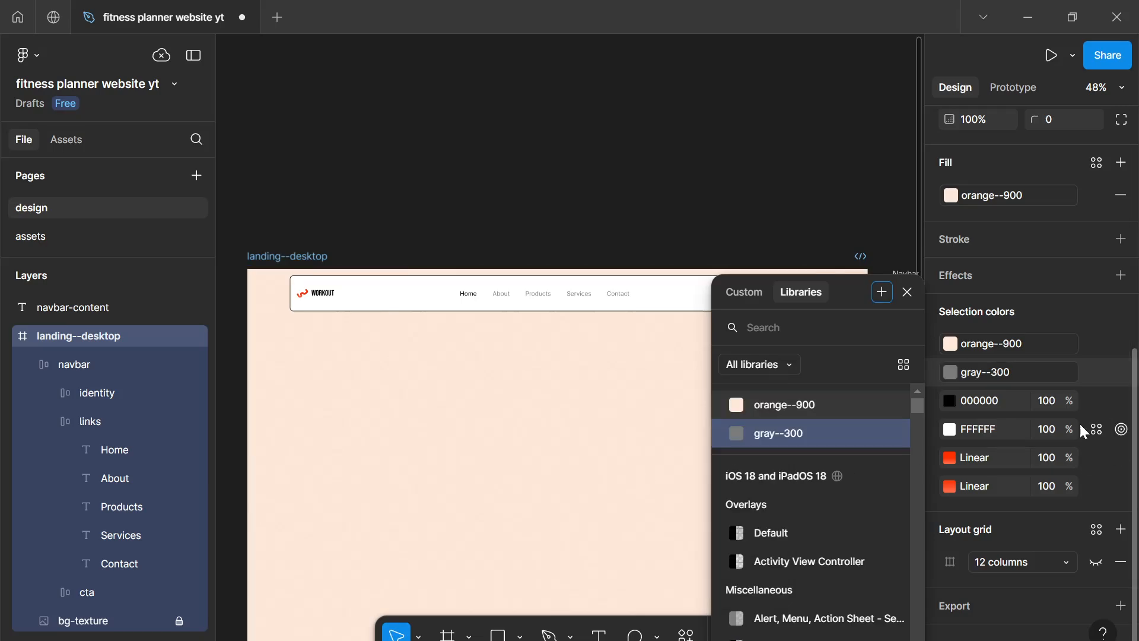
Save the frame's 000000 black as a color variable named black--100
click(949, 400)
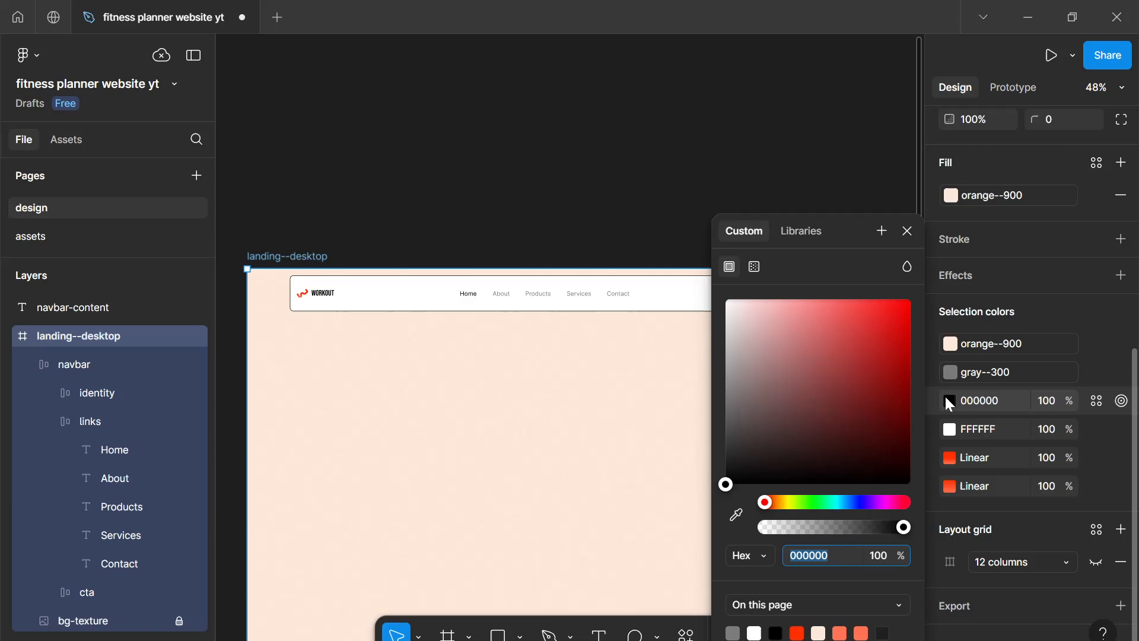
click(1095, 400)
click(880, 292)
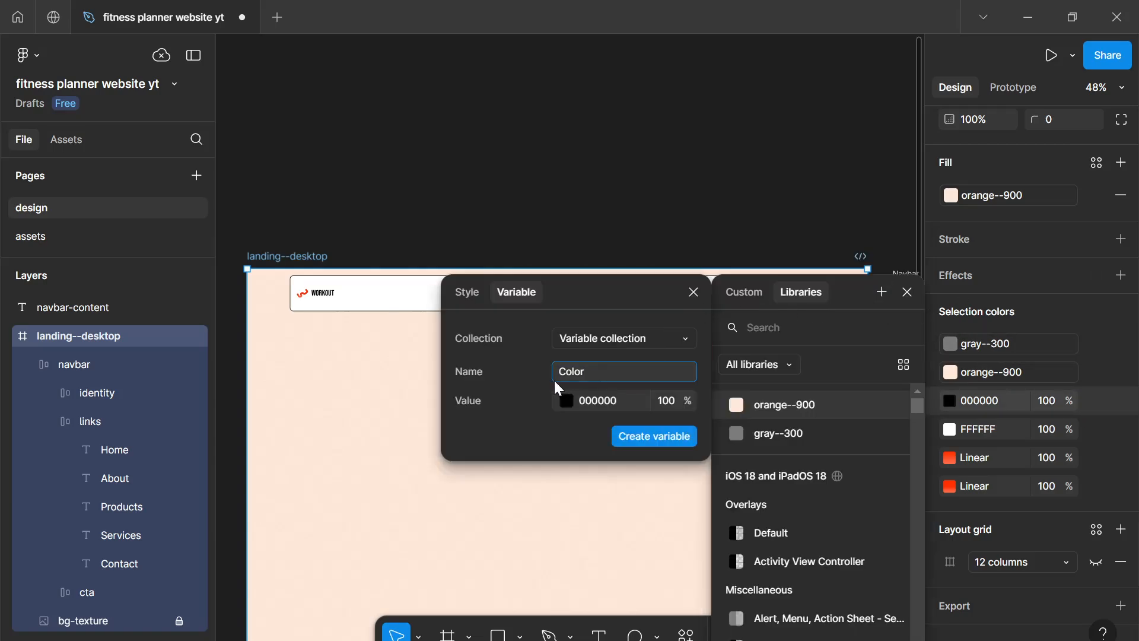
text(black--100)
key(Return)
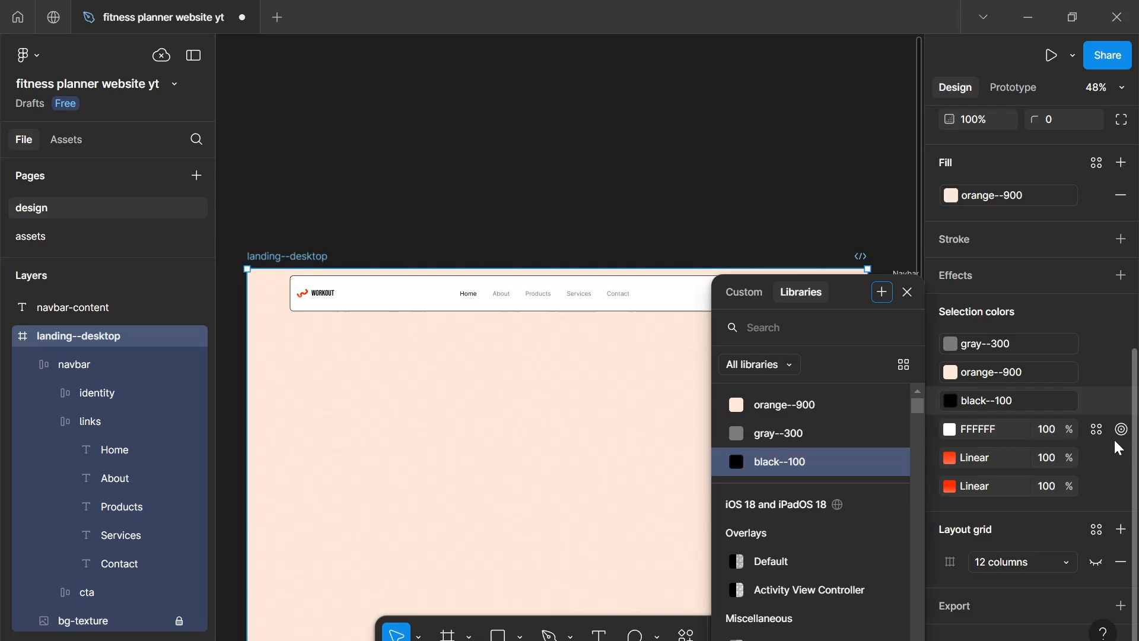
Save the frame's FFFFFF white as a color variable named white--900 and deselect the frame
click(1097, 431)
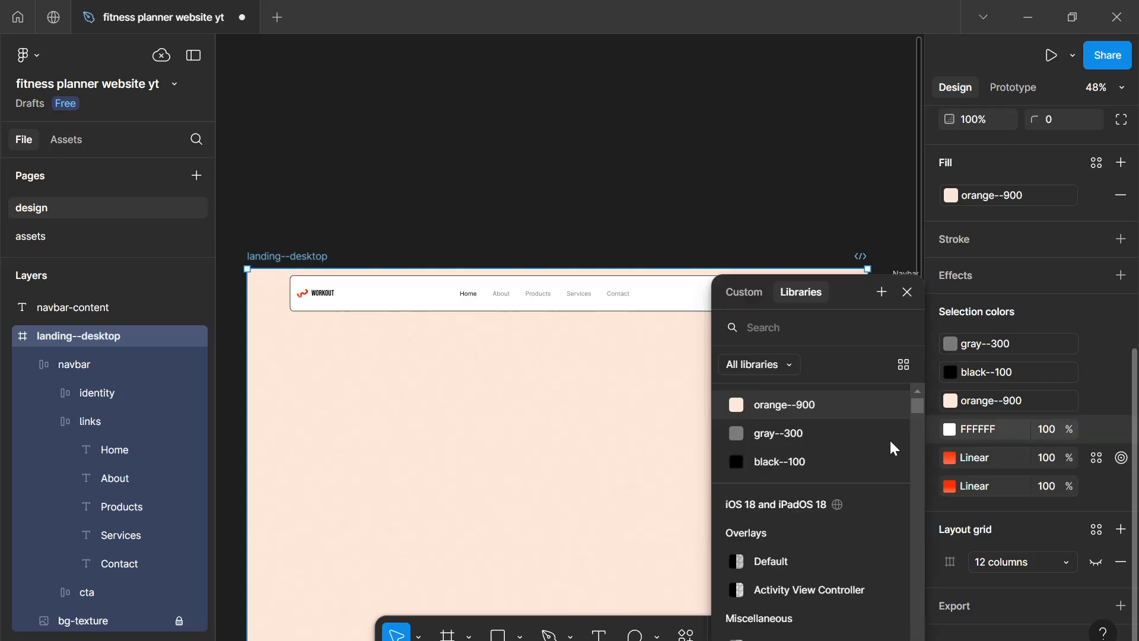
click(881, 294)
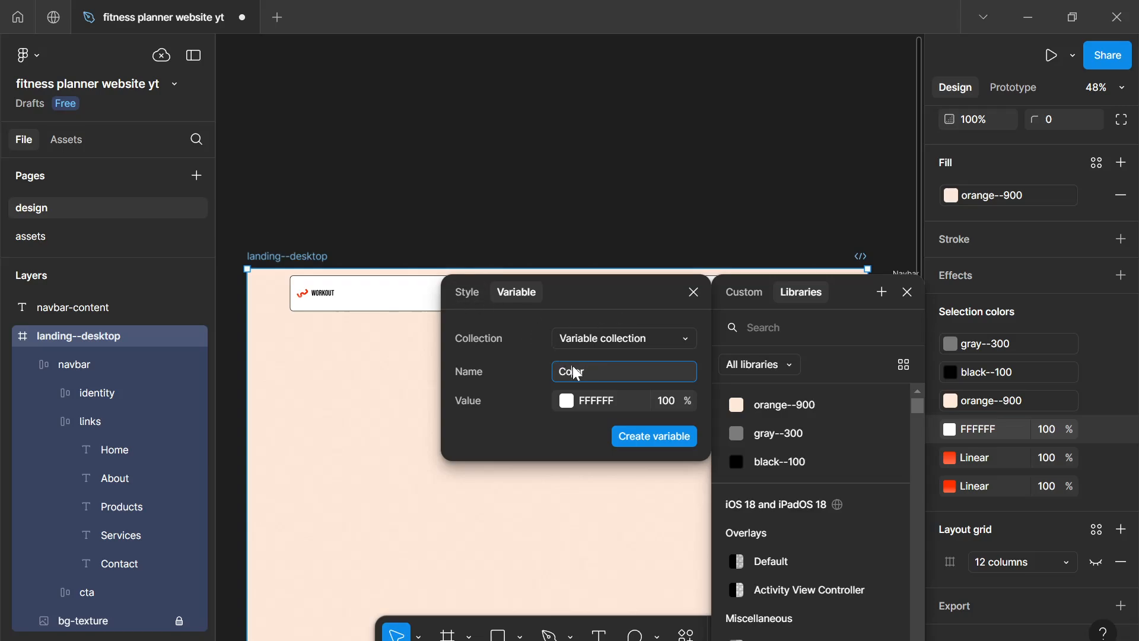
text(white--900)
key(Return)
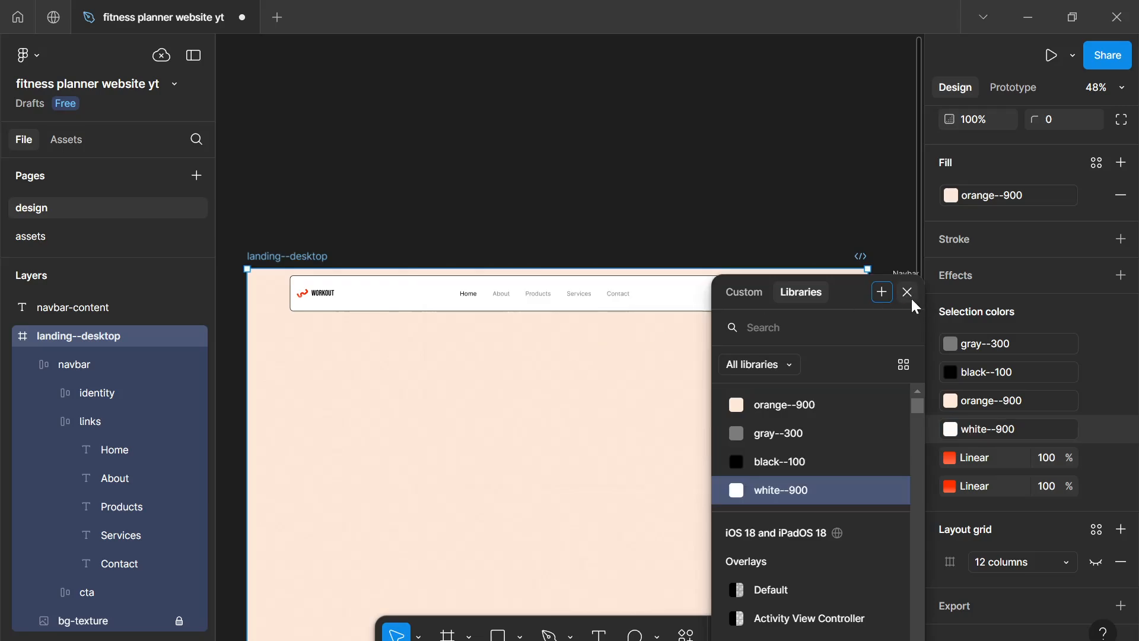
click(910, 296)
scroll(813, 397, down, 3)
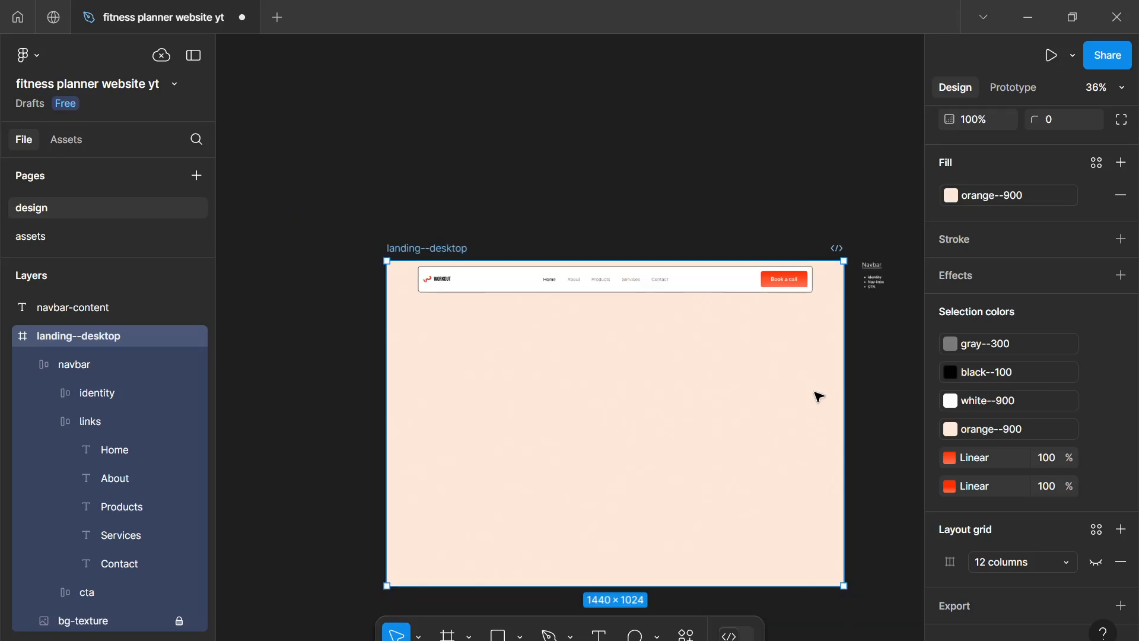
click(843, 429)
scroll(834, 432, up, 5)
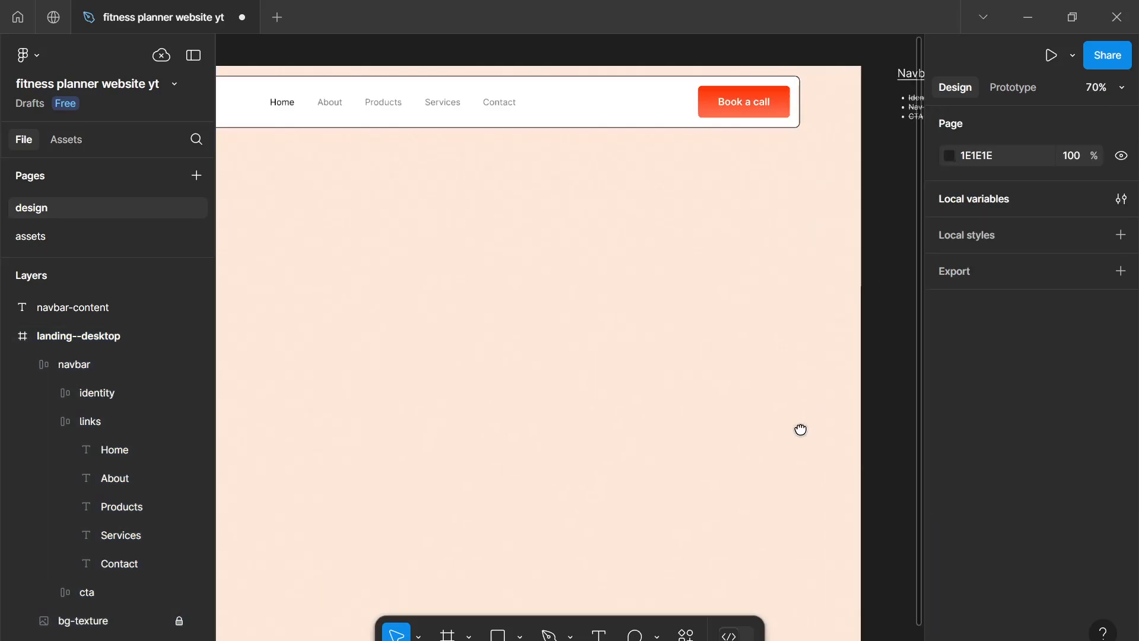
drag(801, 430, 862, 364)
scroll(833, 368, down, 3)
scroll(833, 368, up, 1)
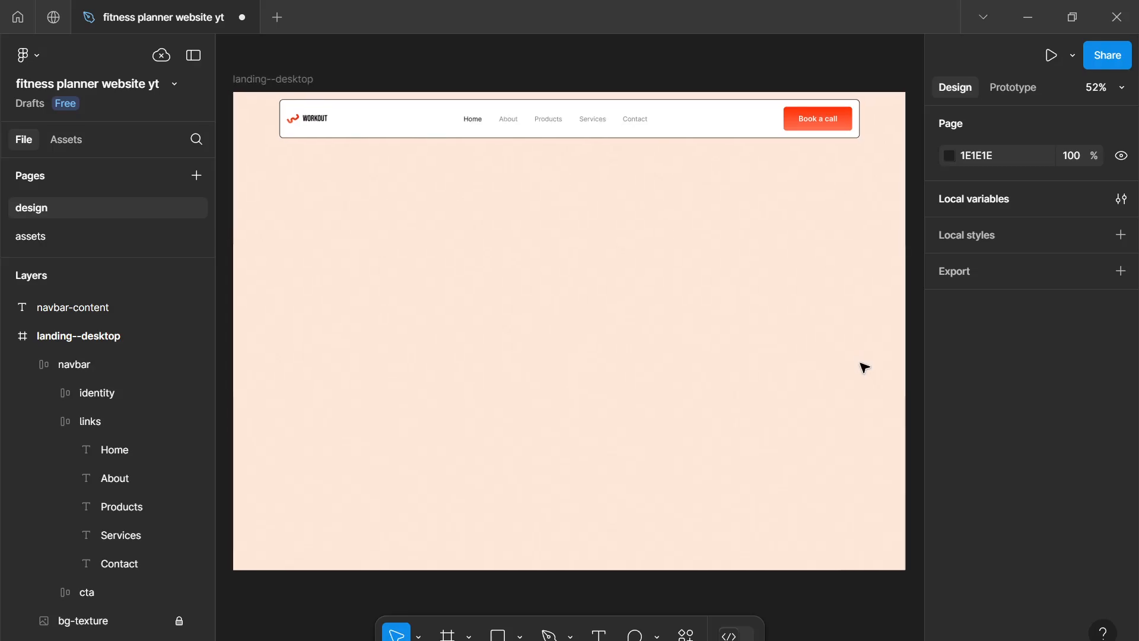
scroll(863, 366, up, 1)
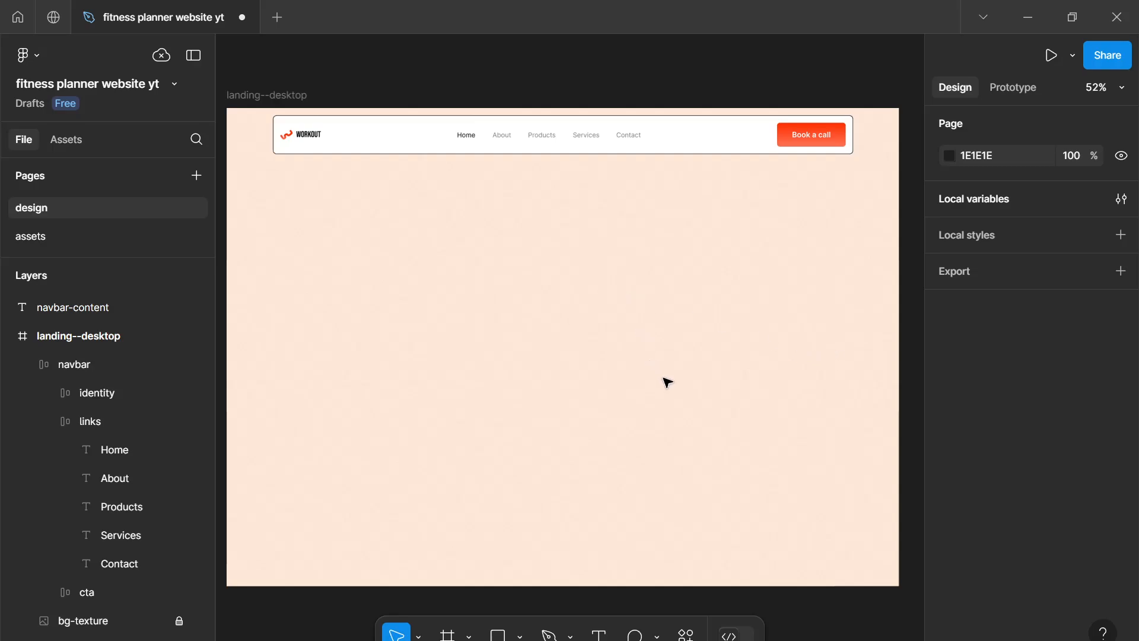
scroll(689, 400, down, 2)
scroll(690, 400, up, 1)
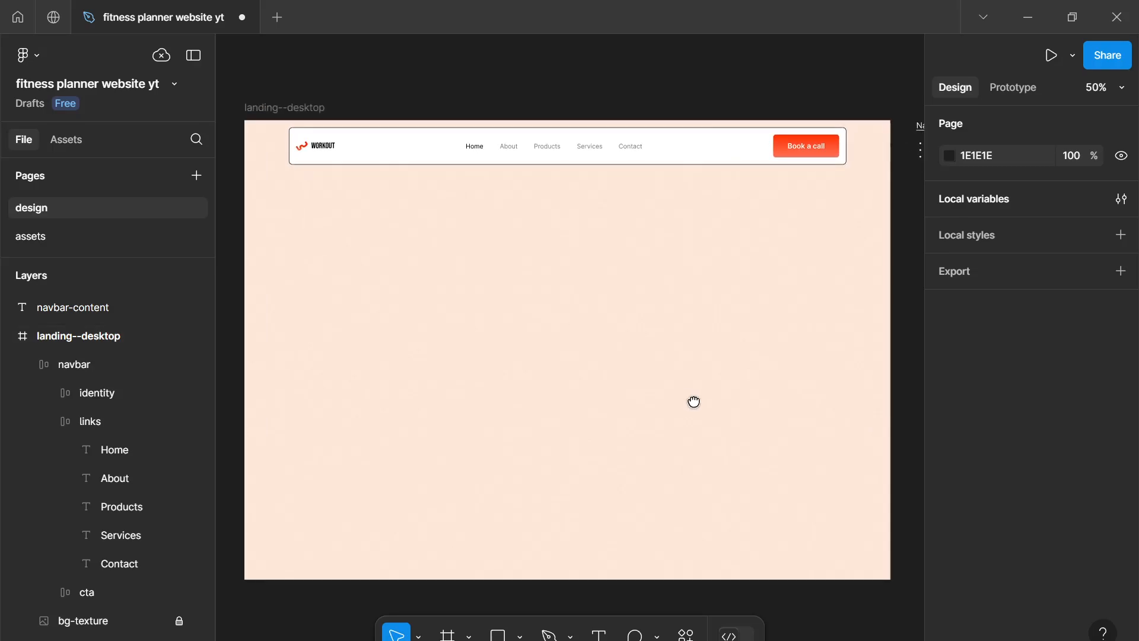
drag(693, 402, 700, 406)
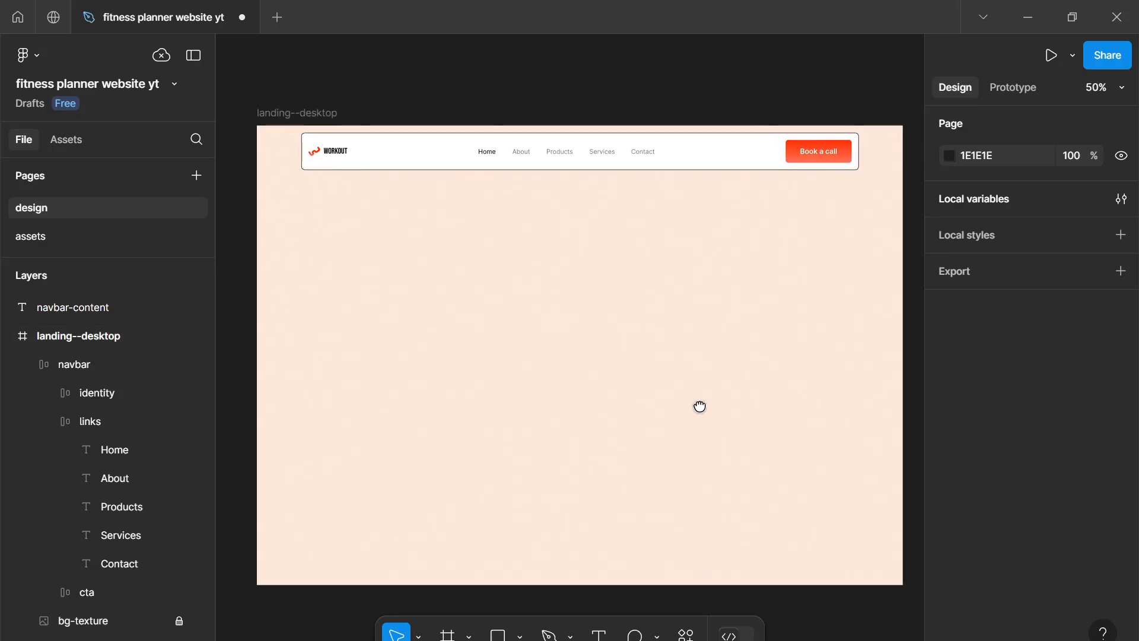